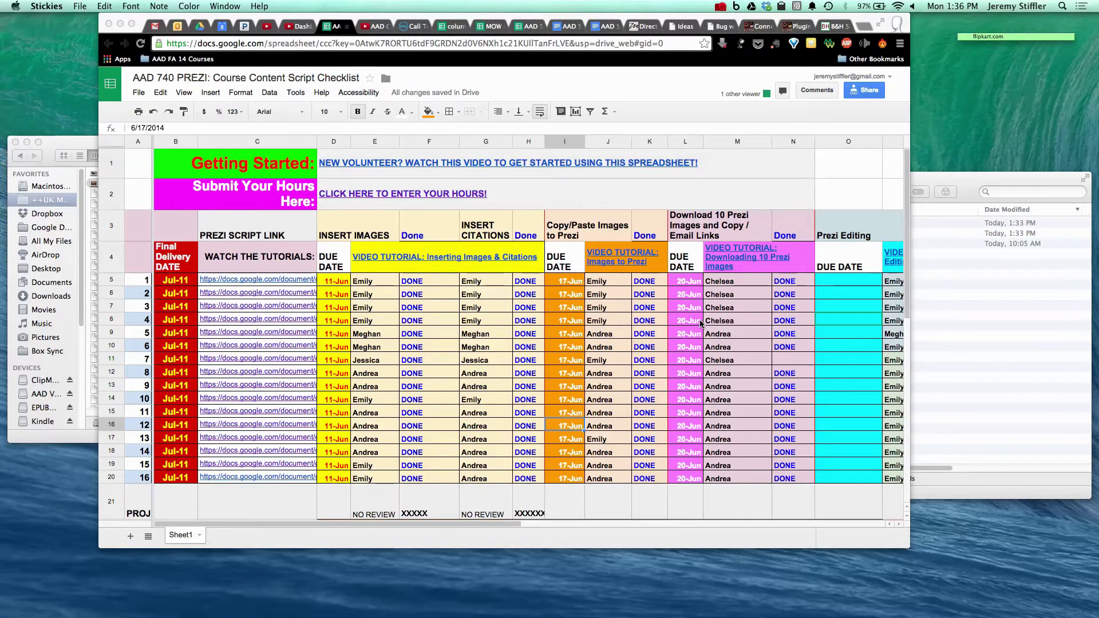
Step: Look over the unit 5 row of the checklist, from the Prezi script link to the Pages Doc assignment
left_click(279, 235)
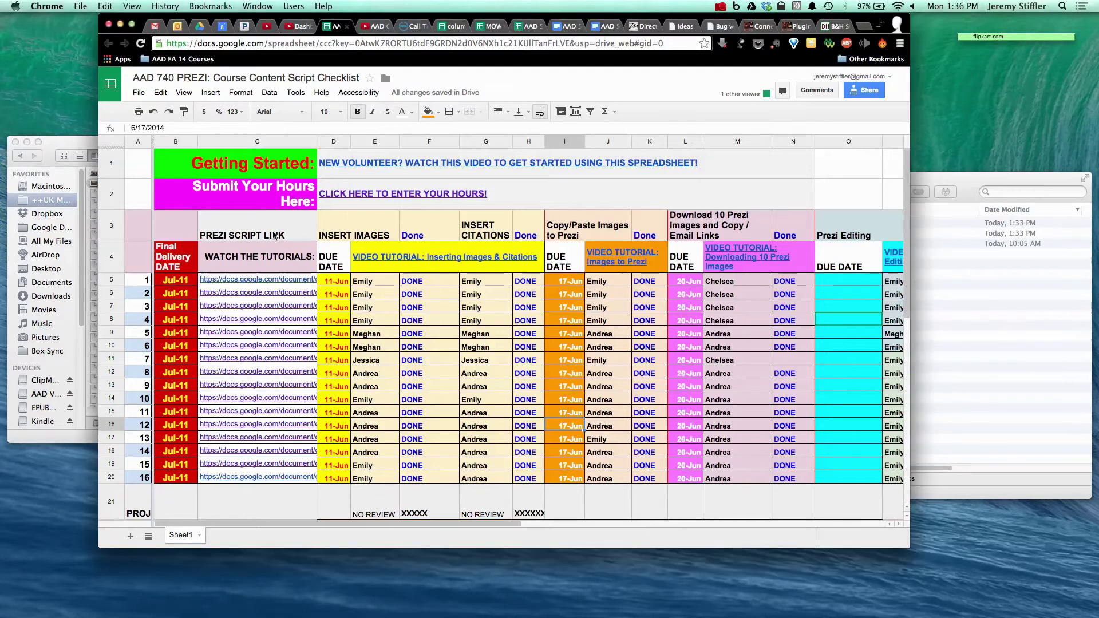
left_click(262, 232)
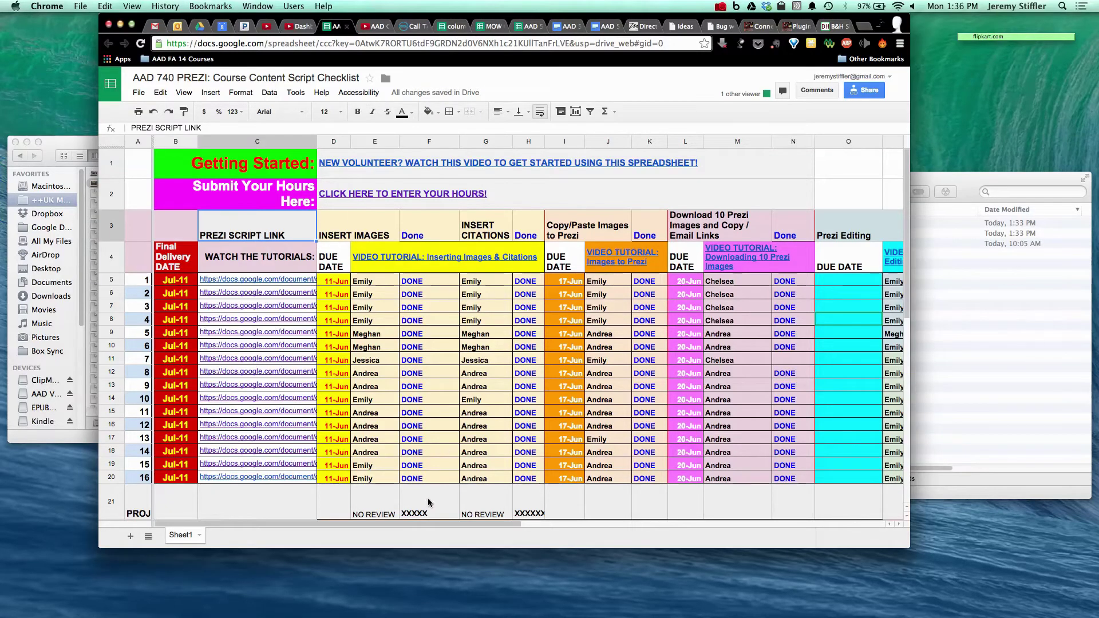
left_click(402, 438)
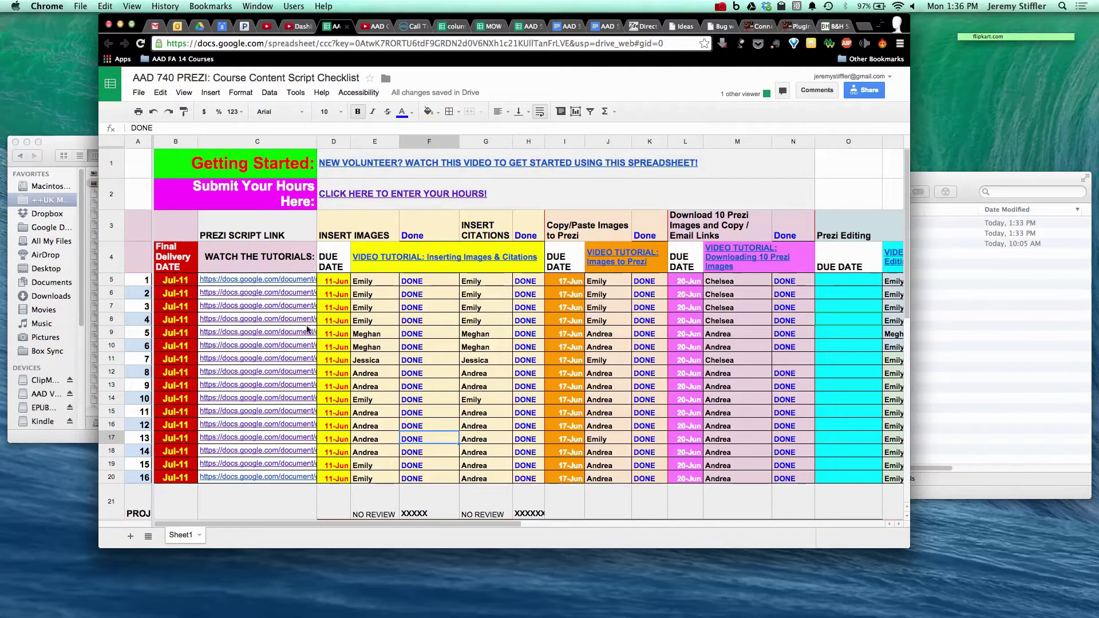
left_click(257, 334)
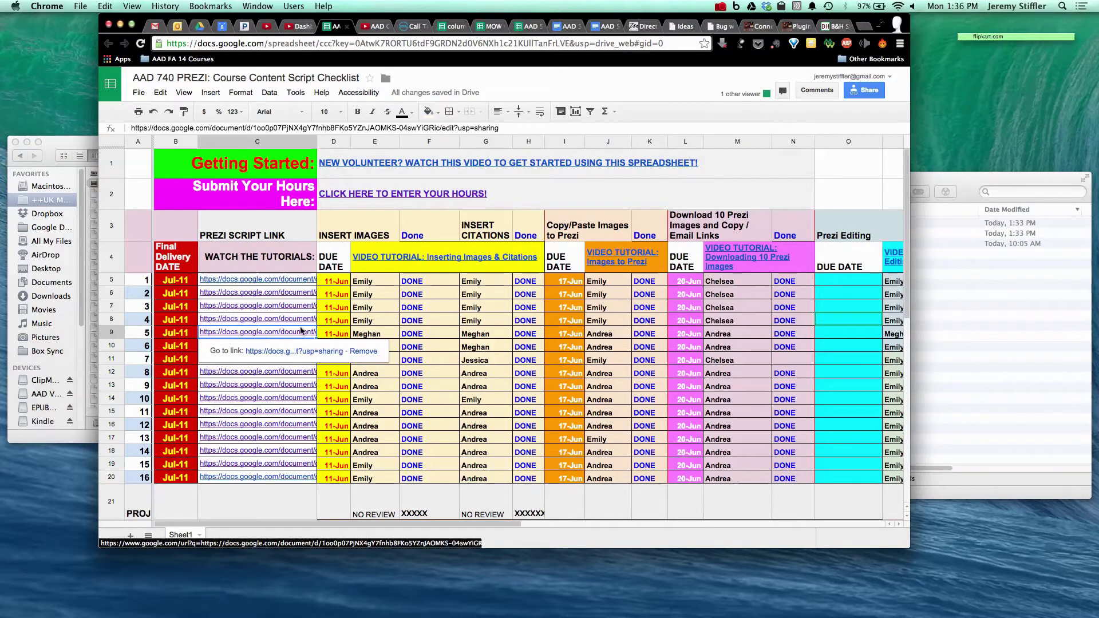
left_click(486, 334)
left_click_drag(514, 523, 798, 508)
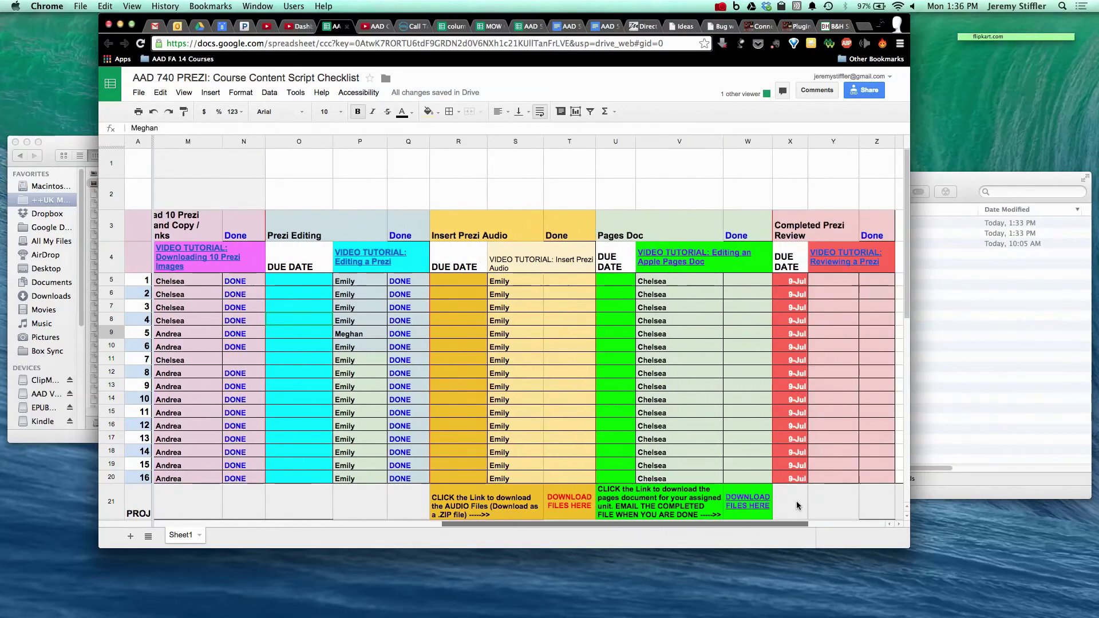
left_click(684, 332)
left_click(675, 297)
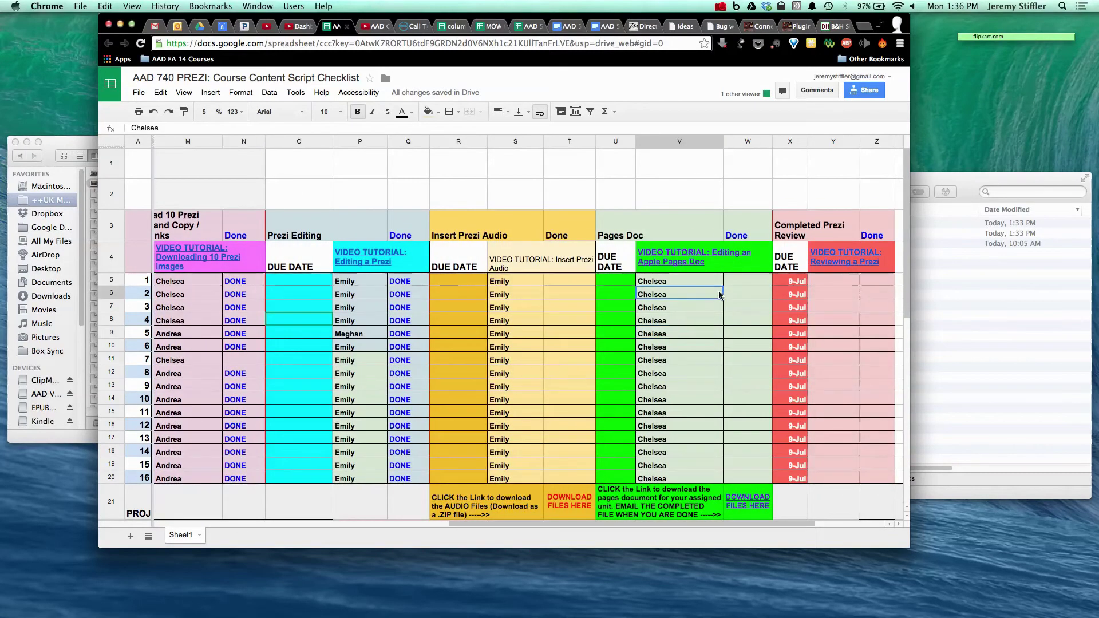
left_click(671, 336)
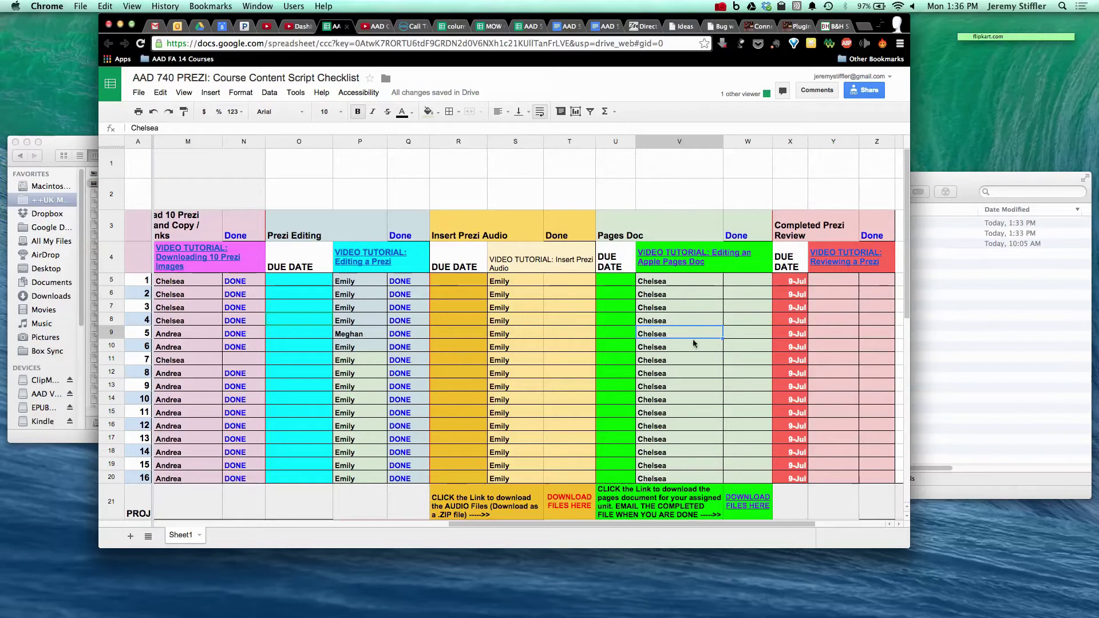
Step: Open the Prezi script document linked for unit 5 in the checklist
left_click_drag(739, 524, 499, 526)
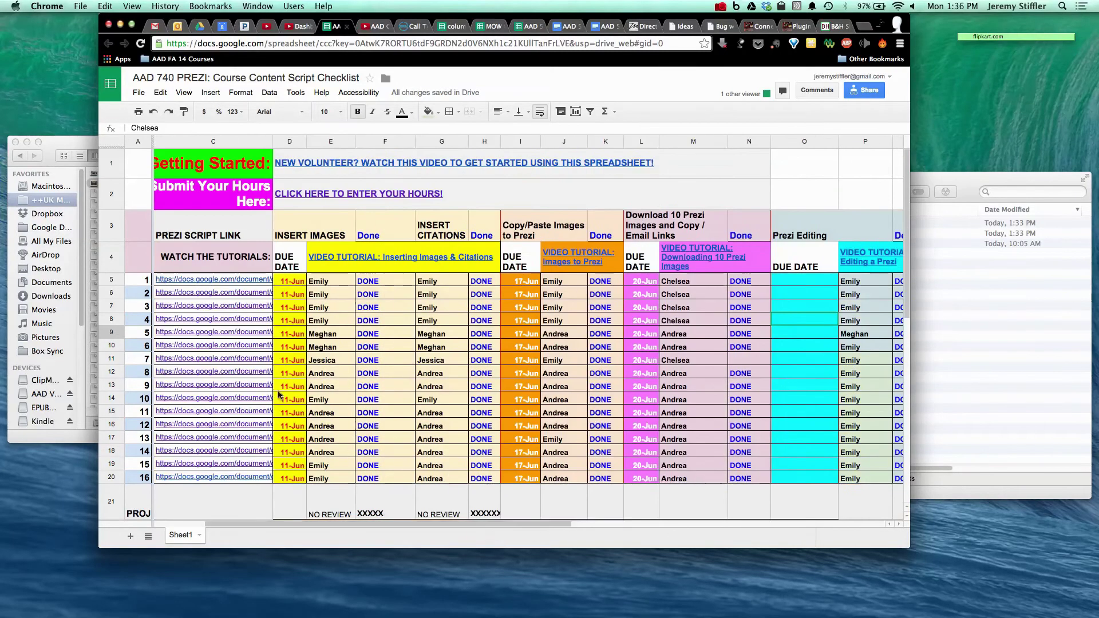
left_click(160, 333)
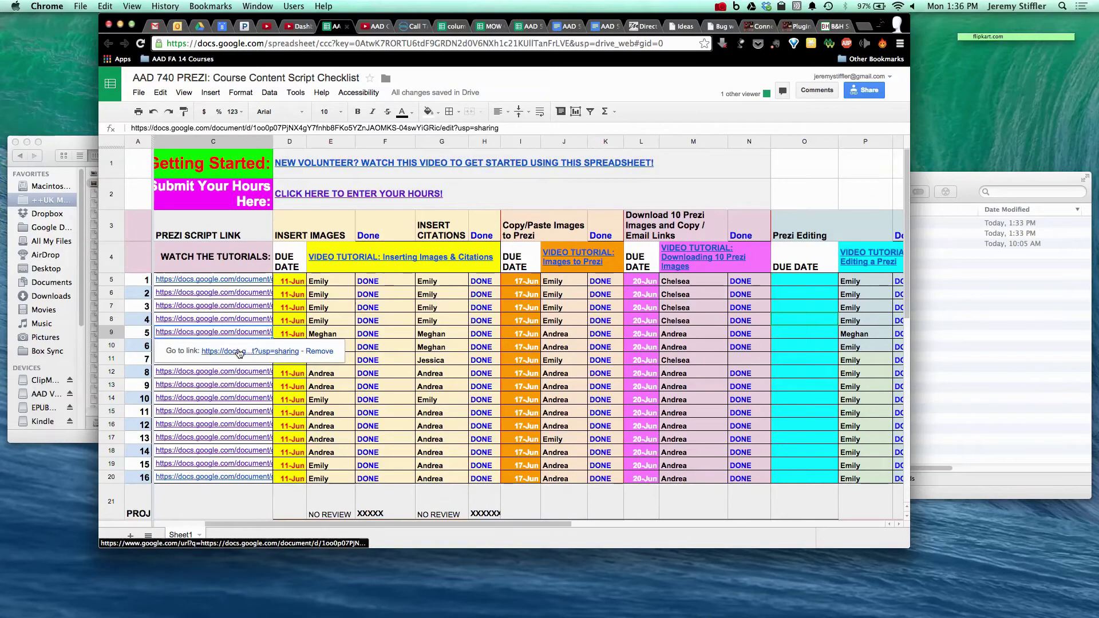
left_click(239, 352)
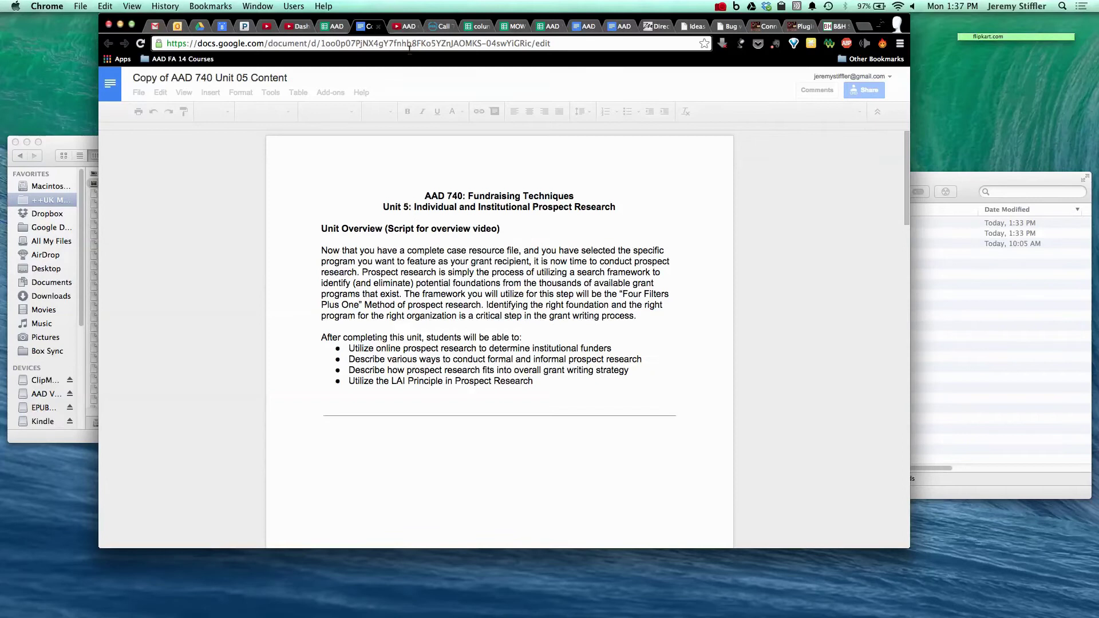
Step: Return to the script checklist and open the download link for the Pages Doc files
left_click(333, 26)
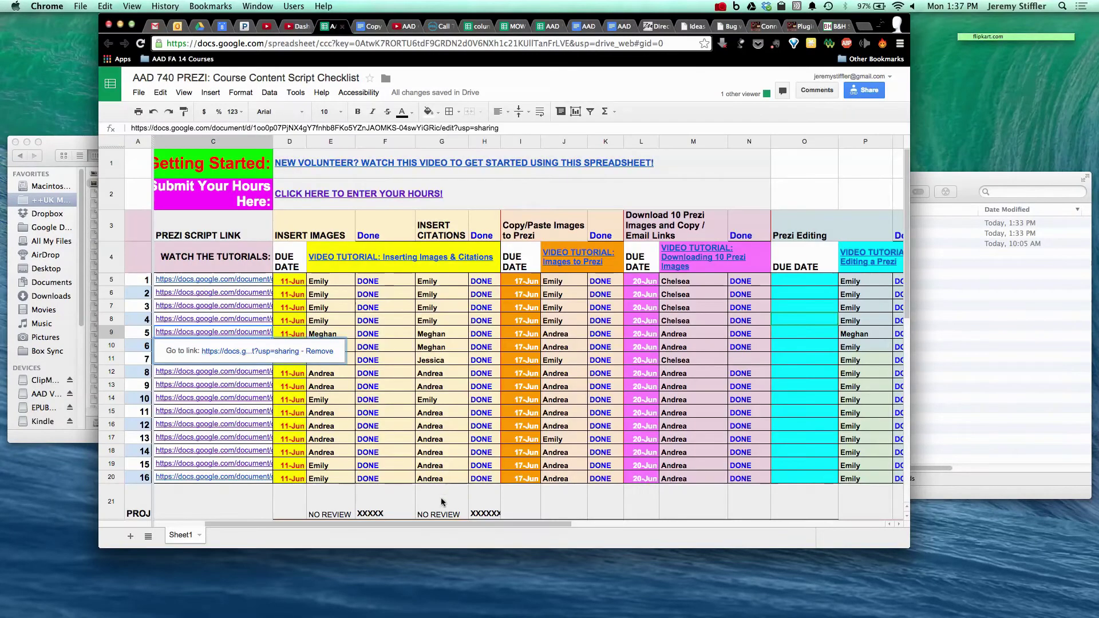
left_click_drag(444, 524, 709, 524)
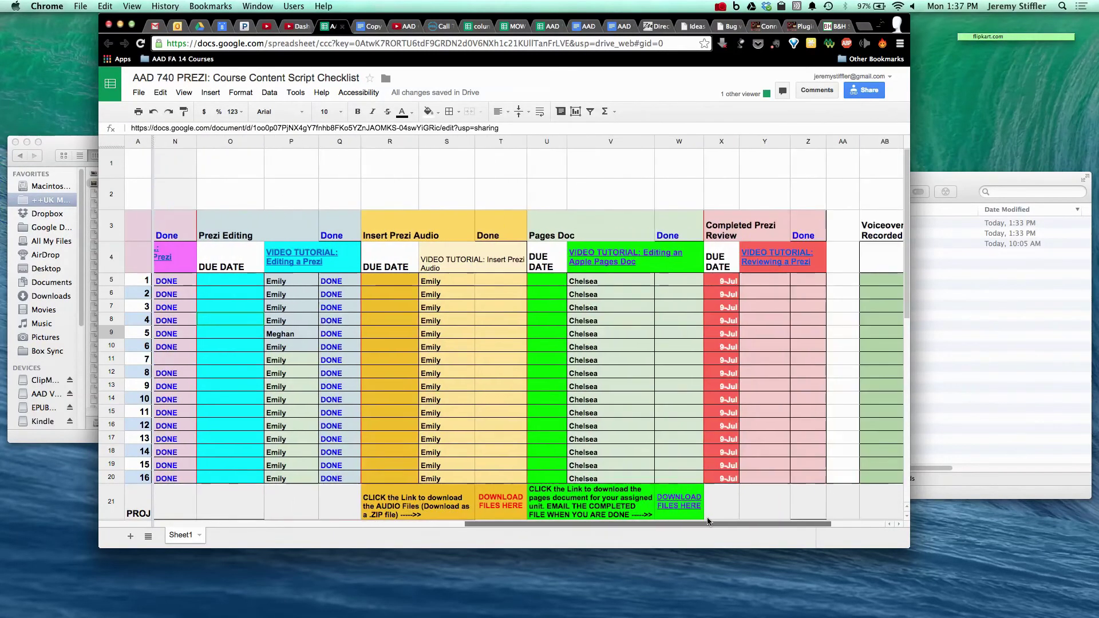
left_click(628, 268)
left_click(603, 221)
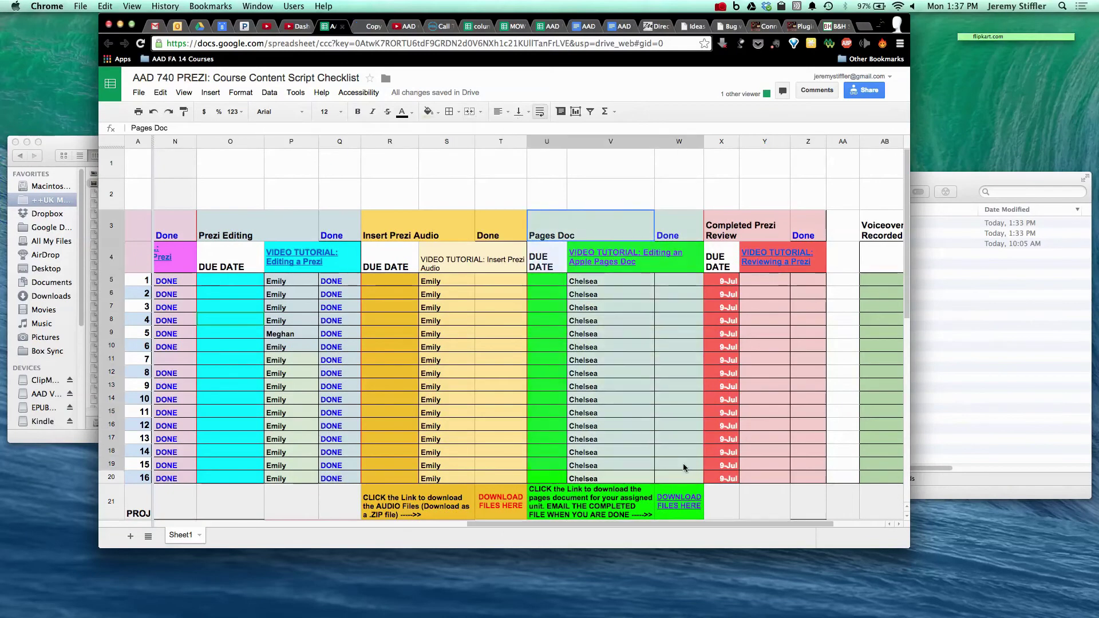
left_click_drag(685, 459, 684, 500)
left_click(626, 504)
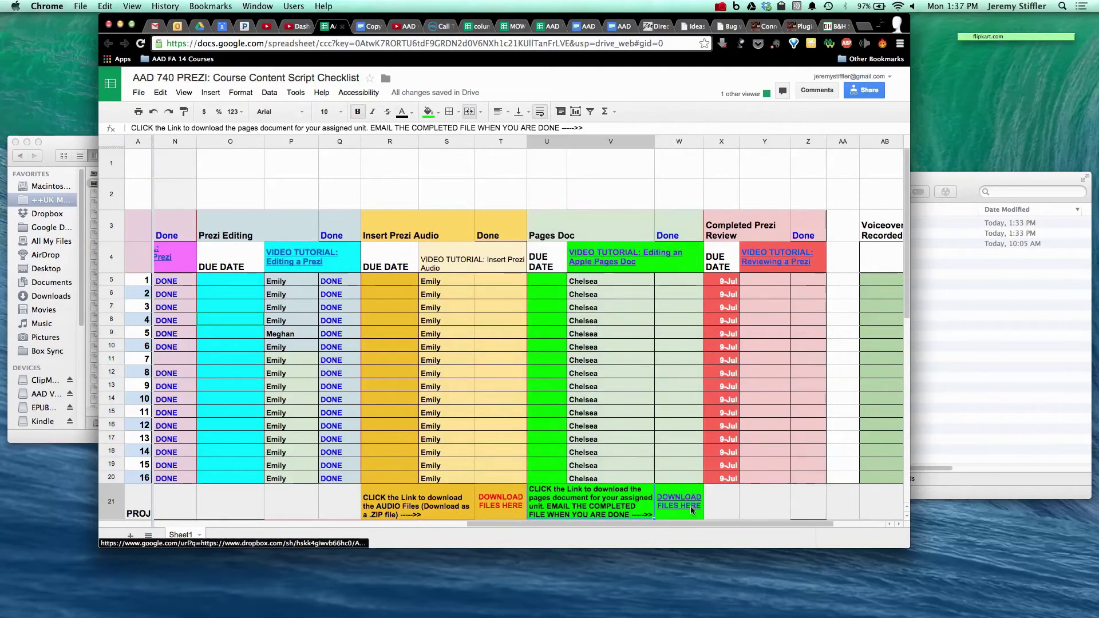
left_click(713, 505)
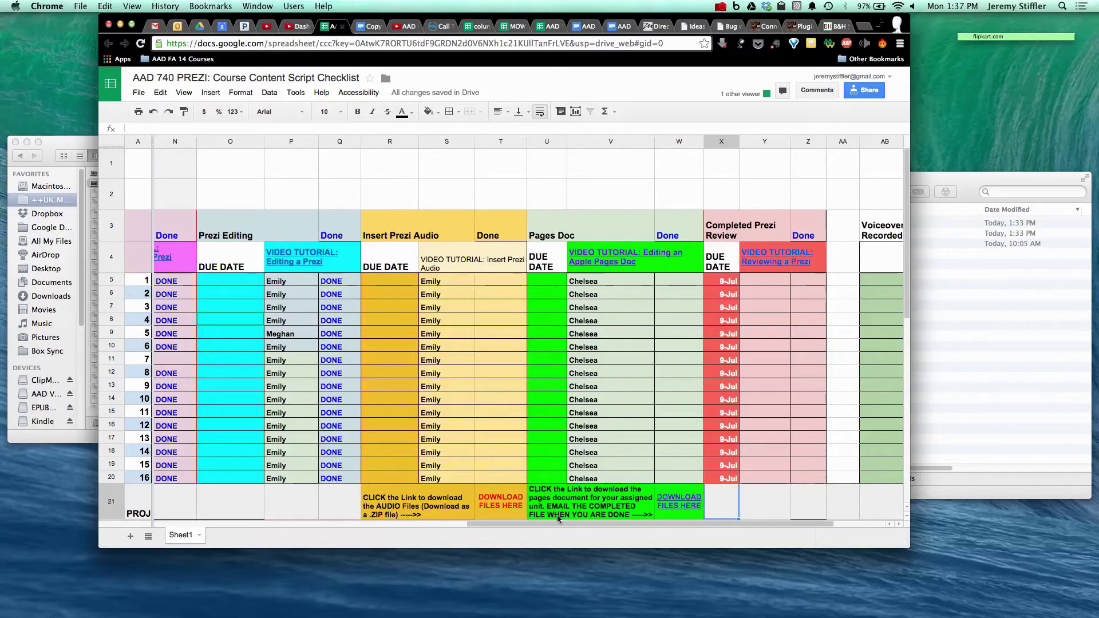
left_click(662, 508)
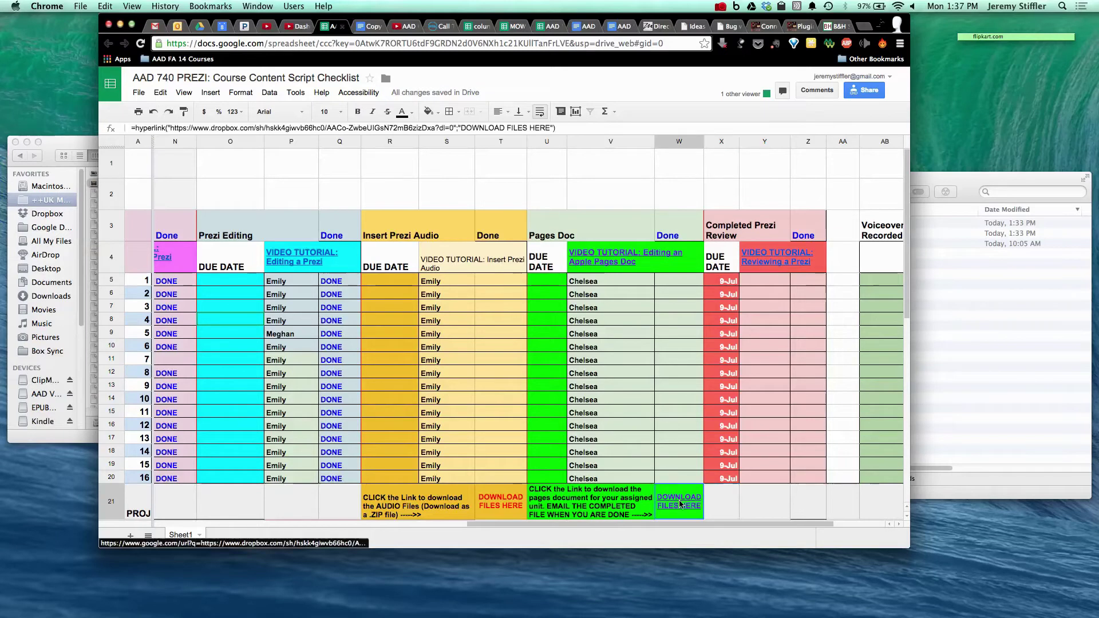
scroll(685, 483, "down", 3)
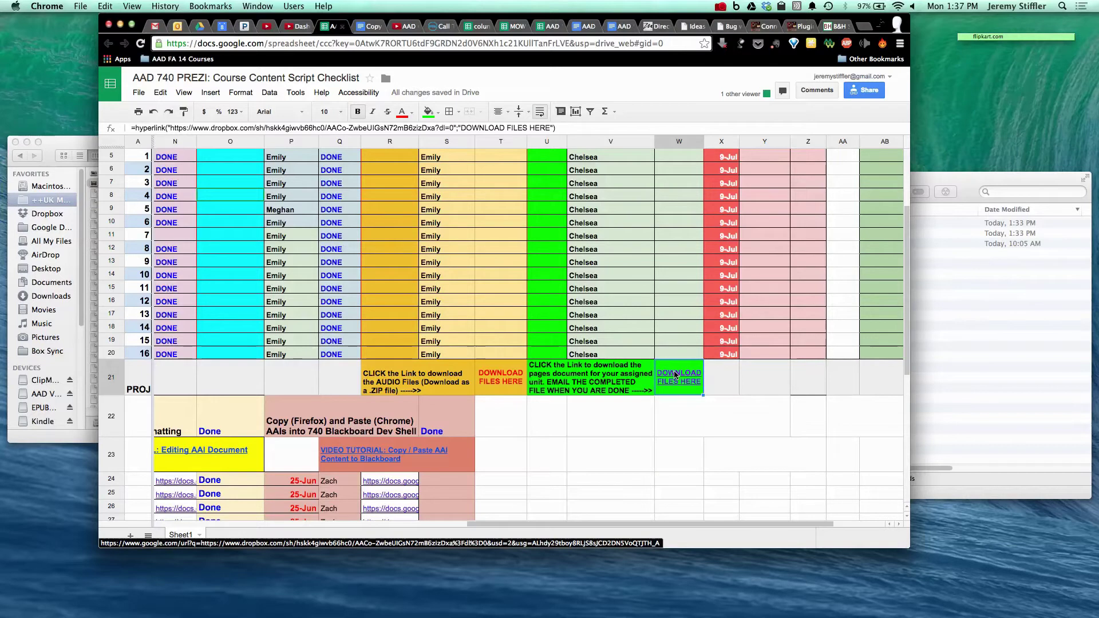
left_click(682, 382)
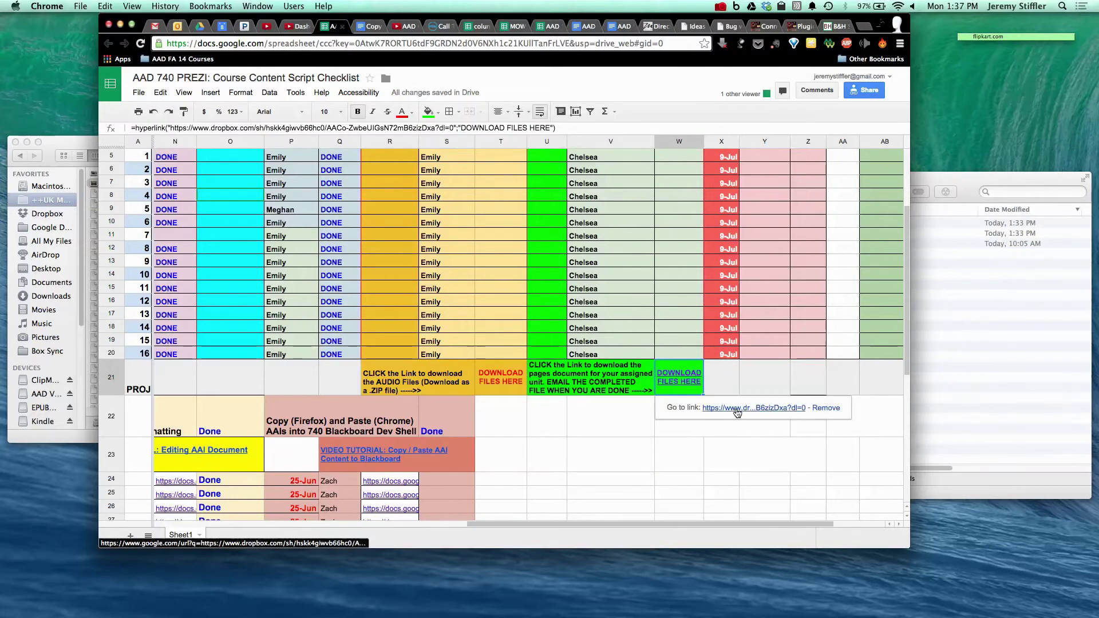
left_click(734, 408)
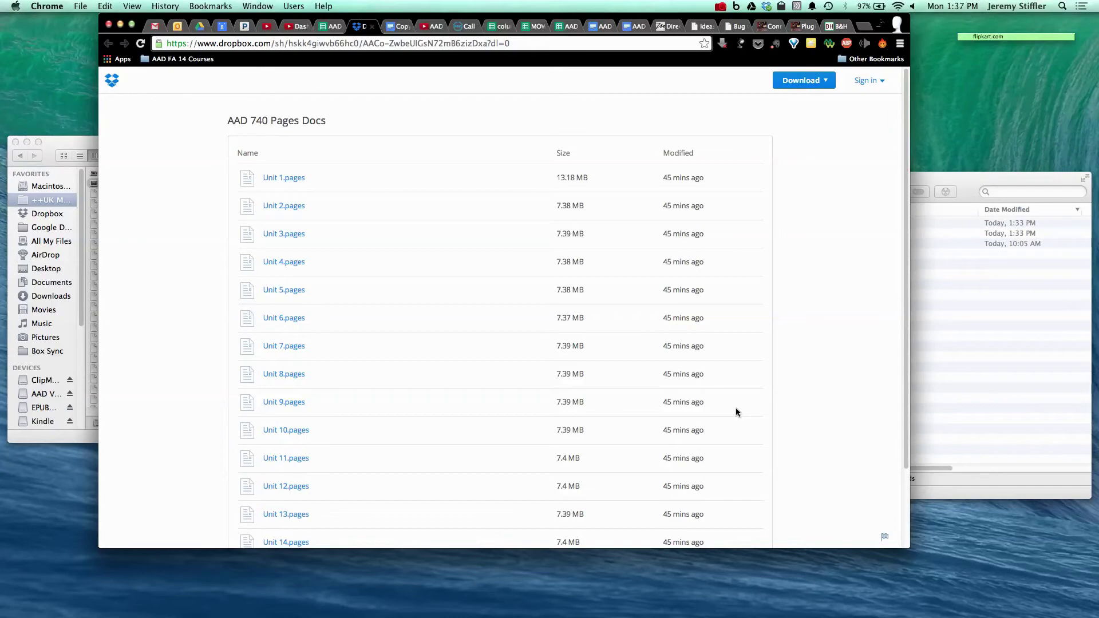
Step: Download Unit 5.pages from the shared Dropbox folder and reveal the downloaded file in Finder
left_click(283, 291)
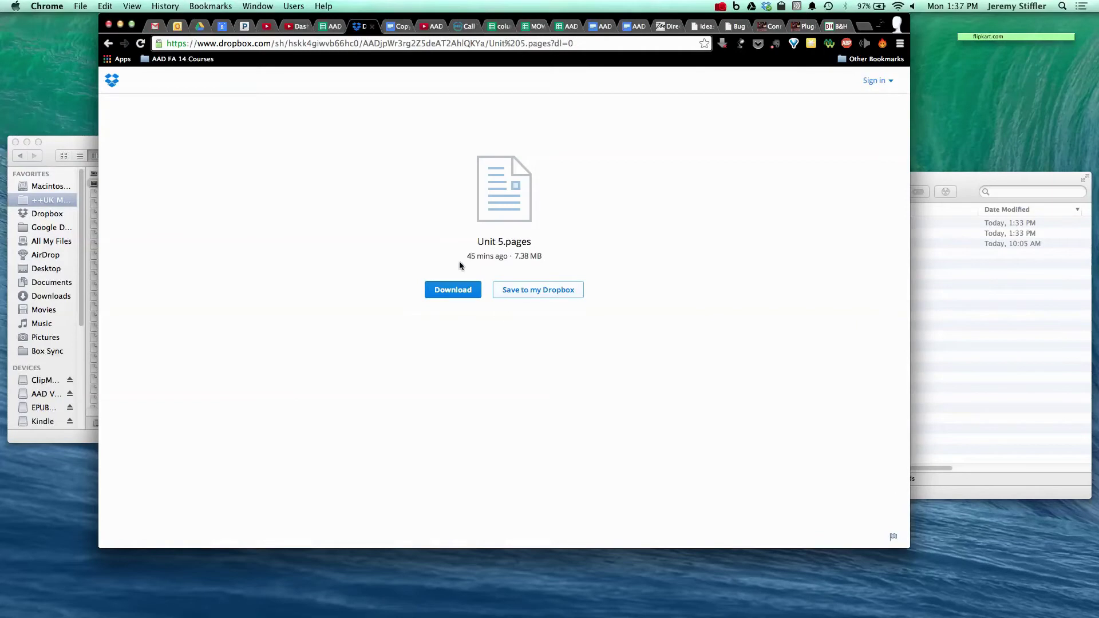
left_click(449, 291)
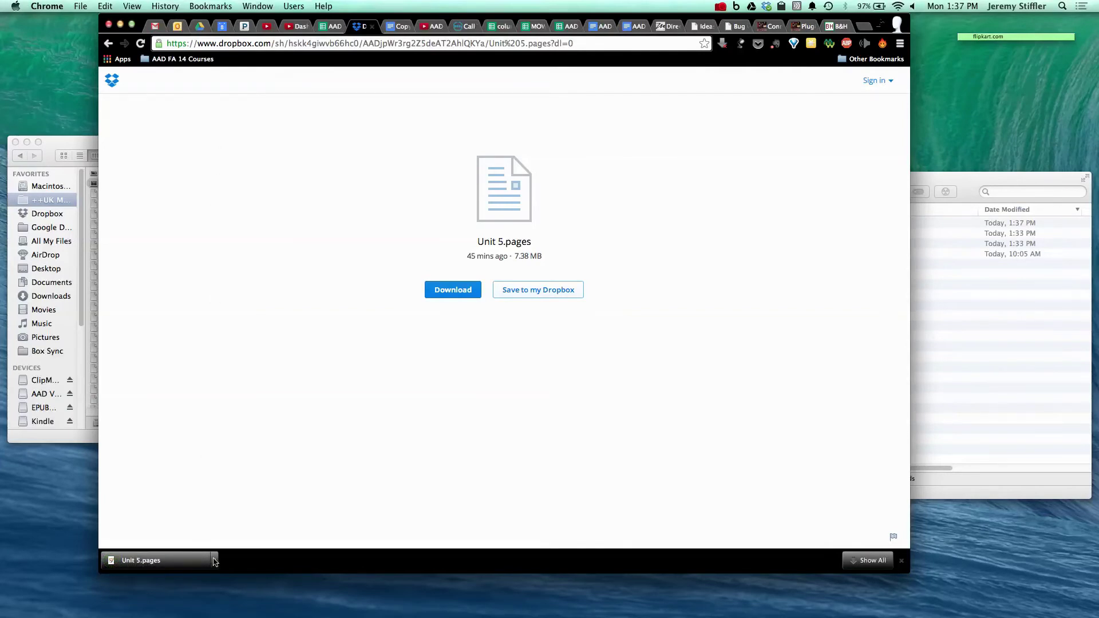
left_click(214, 561)
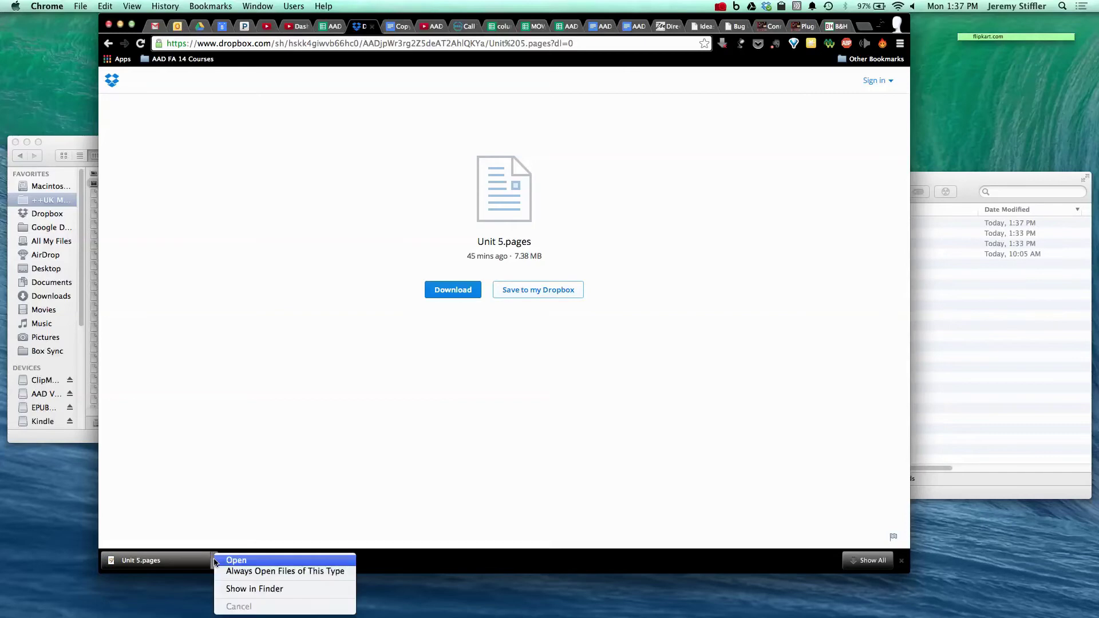
left_click(264, 590)
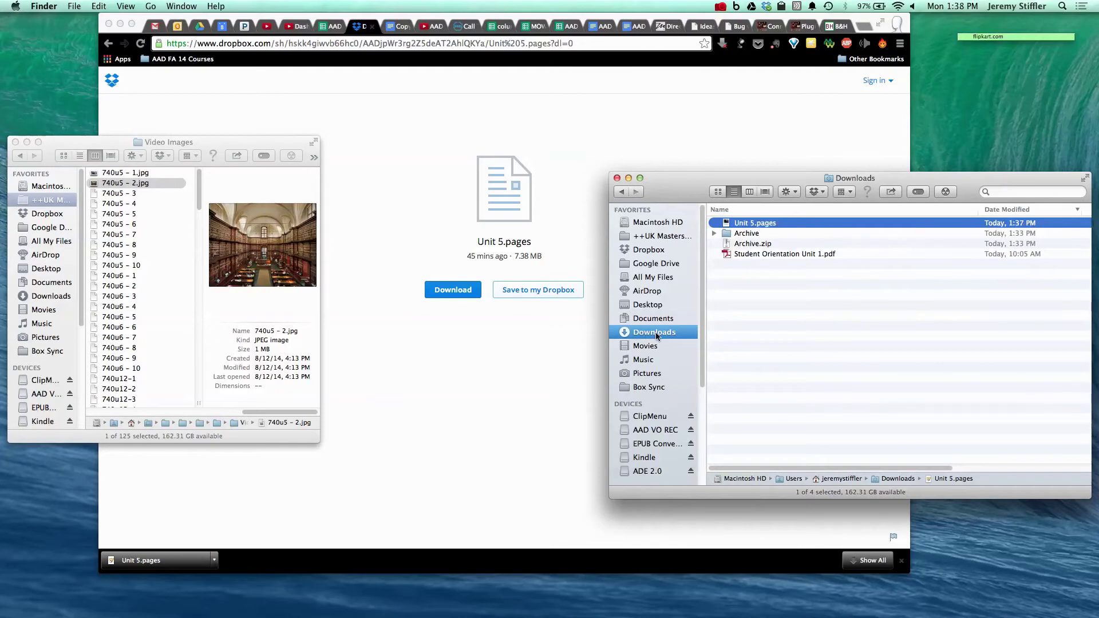
Step: Open Unit 5.pages with Pages (4.3) and shift the document window slightly toward the styles list's side
right_click(747, 225)
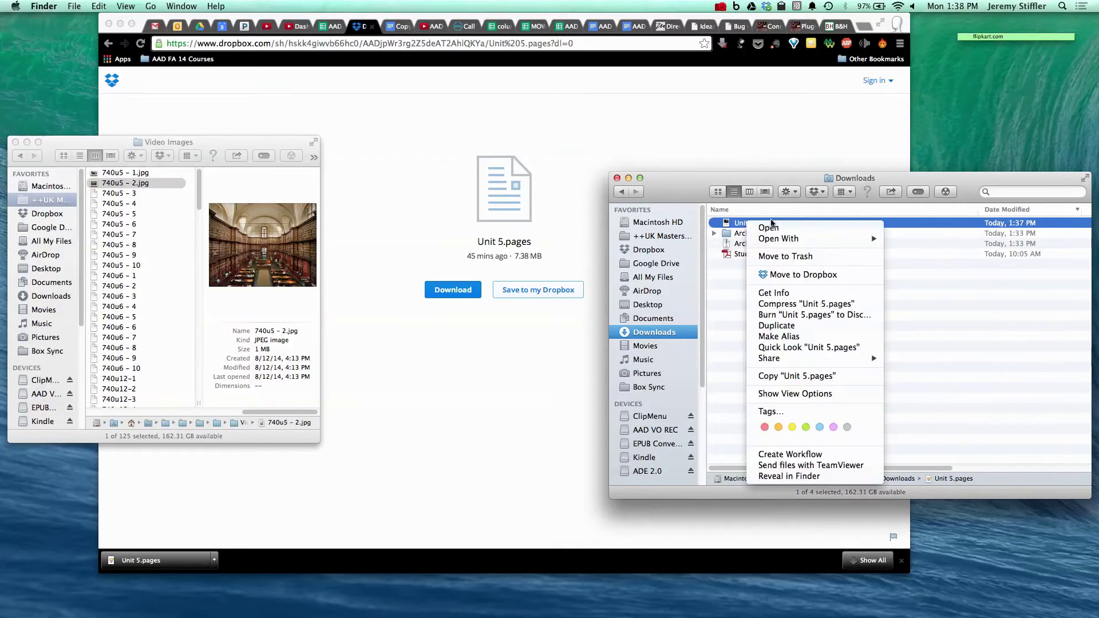
mouse_move(797, 243)
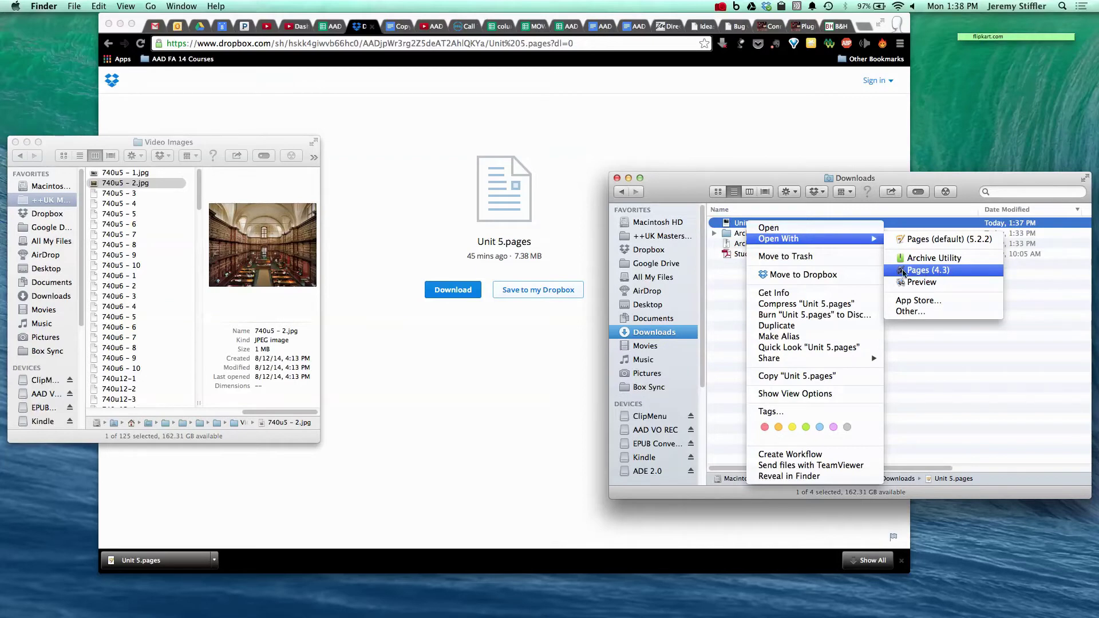
left_click(922, 272)
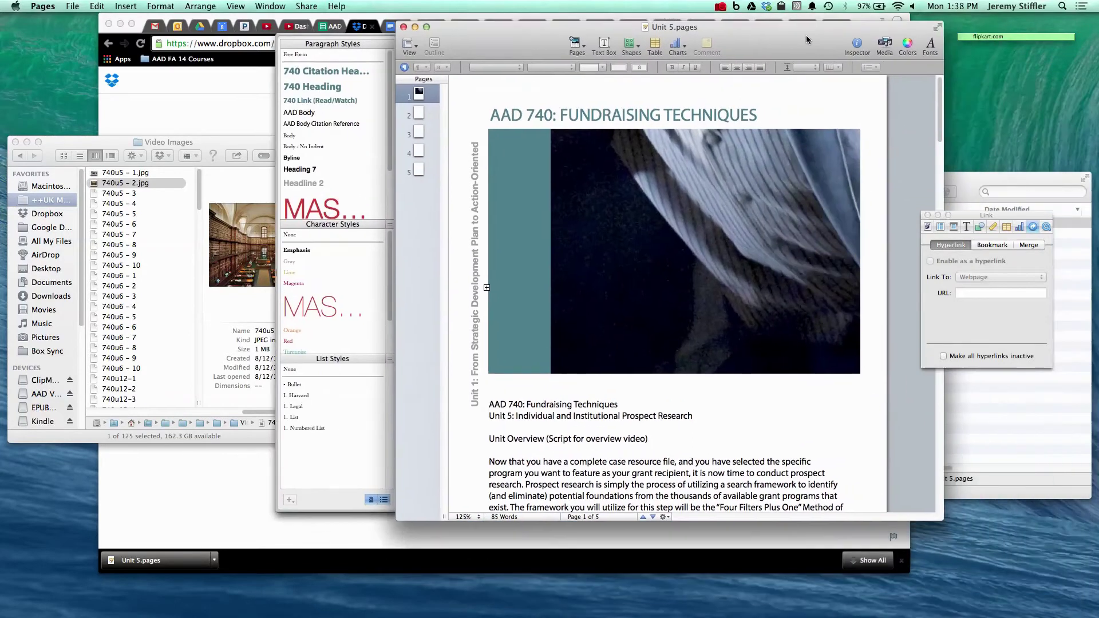
left_click_drag(806, 36, 782, 32)
left_click_drag(464, 33, 464, 35)
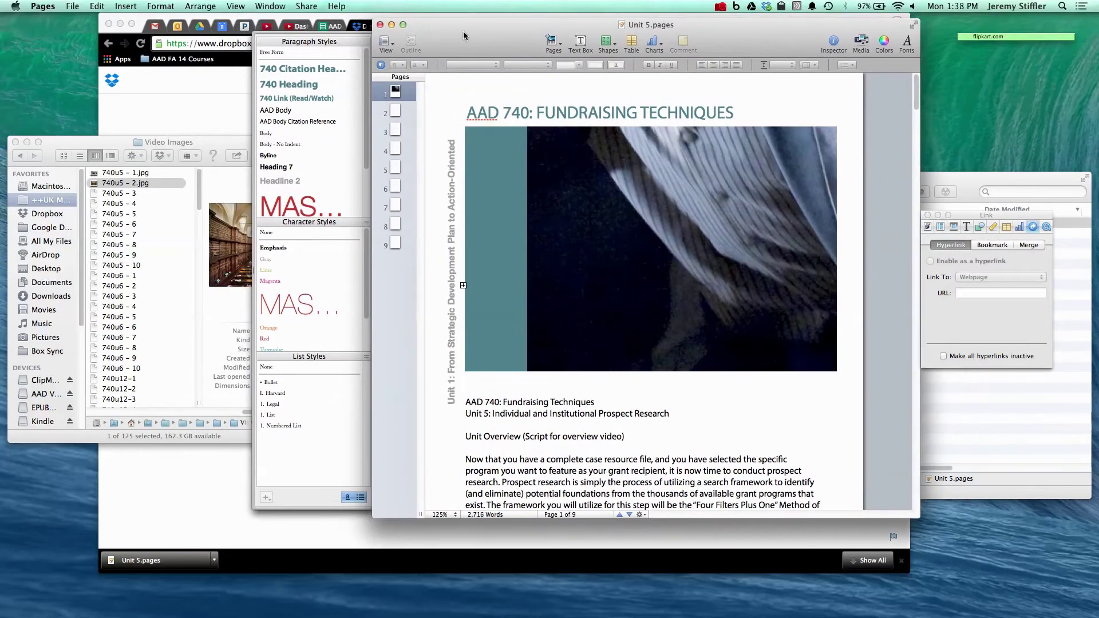
Step: Hide and reshow the styles drawer, and look through its paragraph styles
left_click(381, 65)
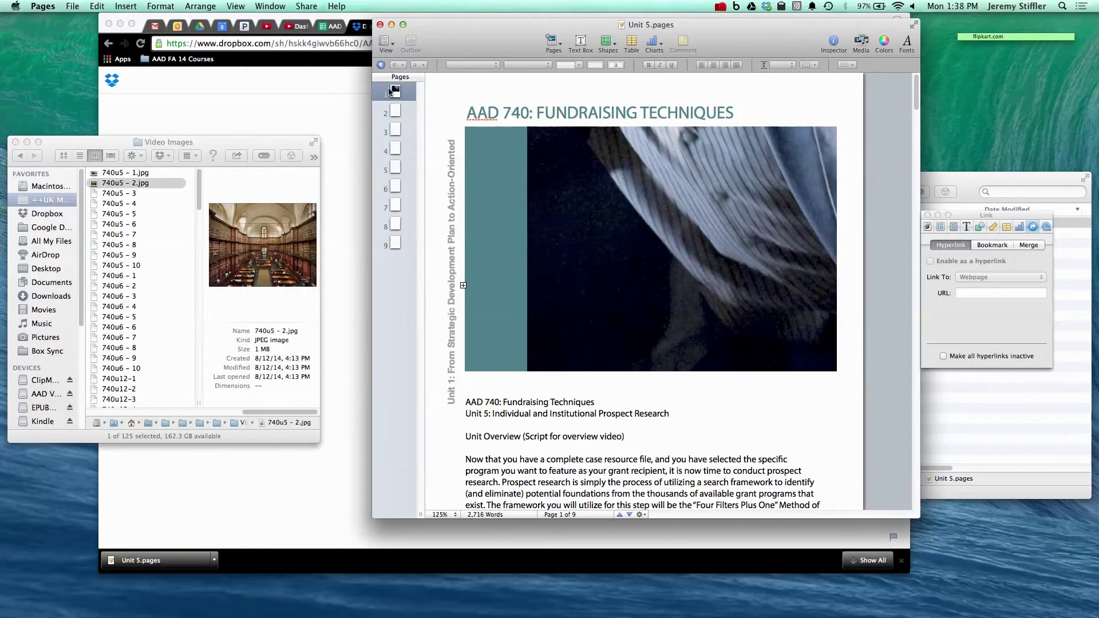
left_click(382, 65)
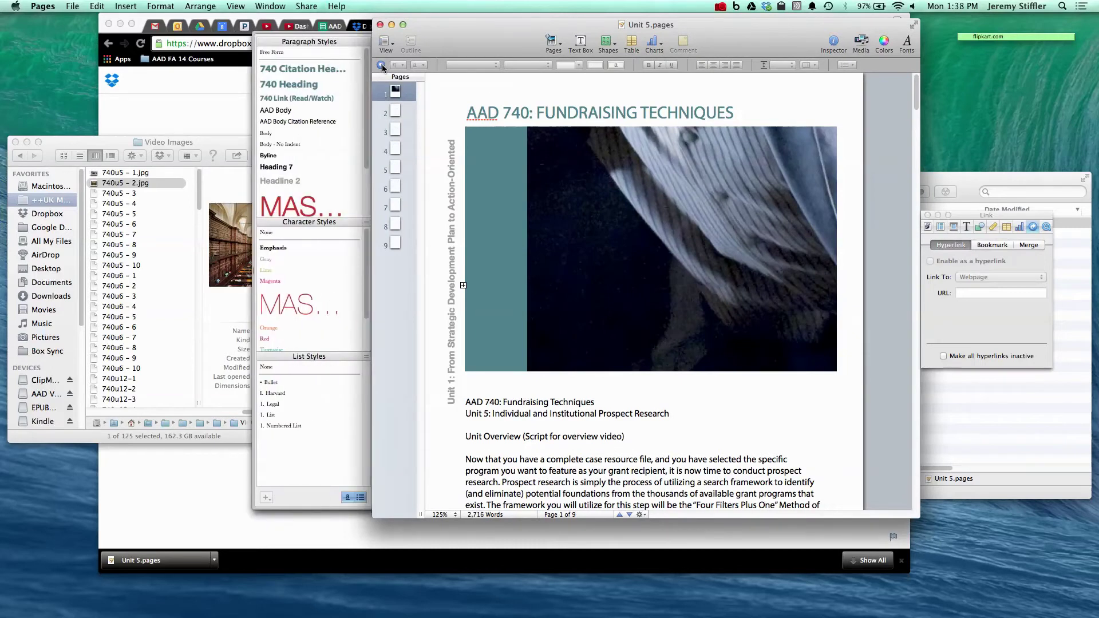
left_click(382, 65)
left_click(381, 66)
scroll(307, 123, "down", 5)
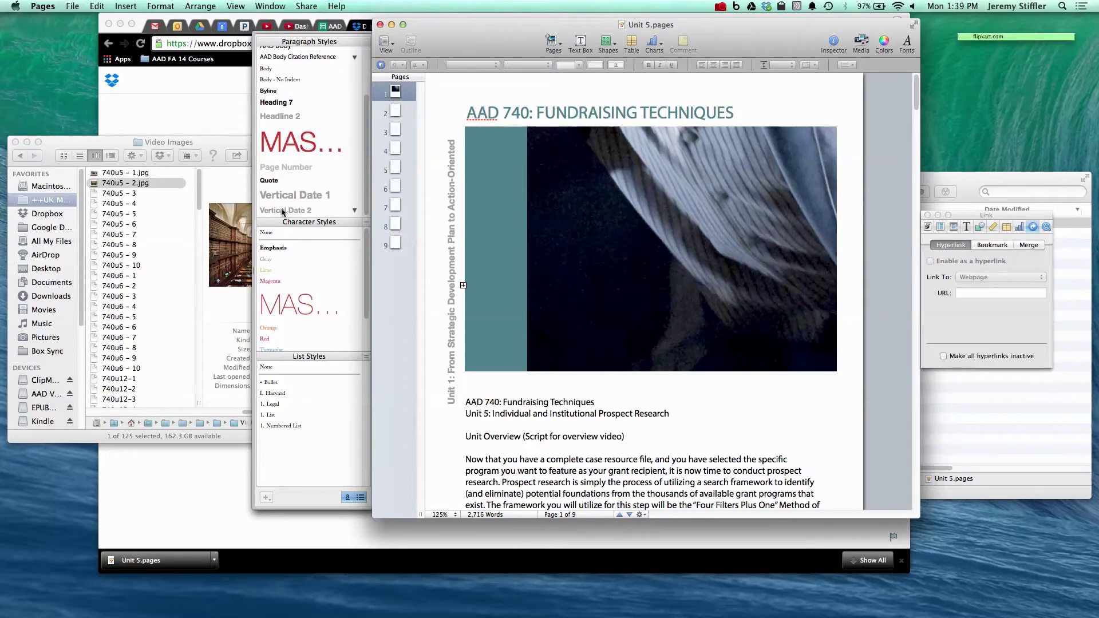
scroll(304, 136, "up", 5)
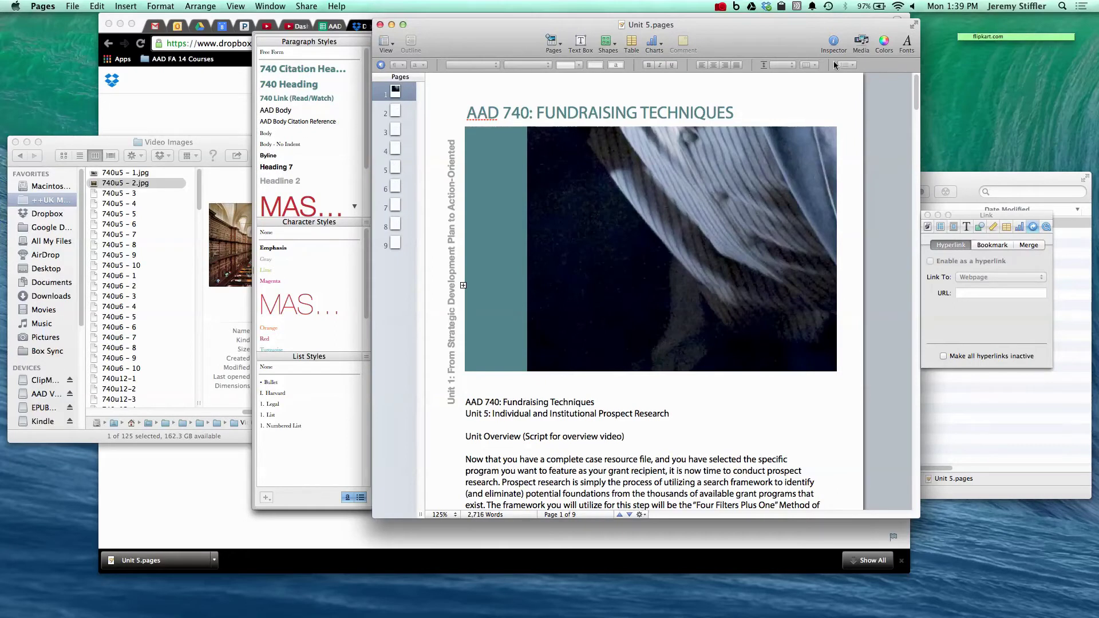
Step: Hide and reshow the Inspector, and move it up beside the cover image of the document
left_click(835, 41)
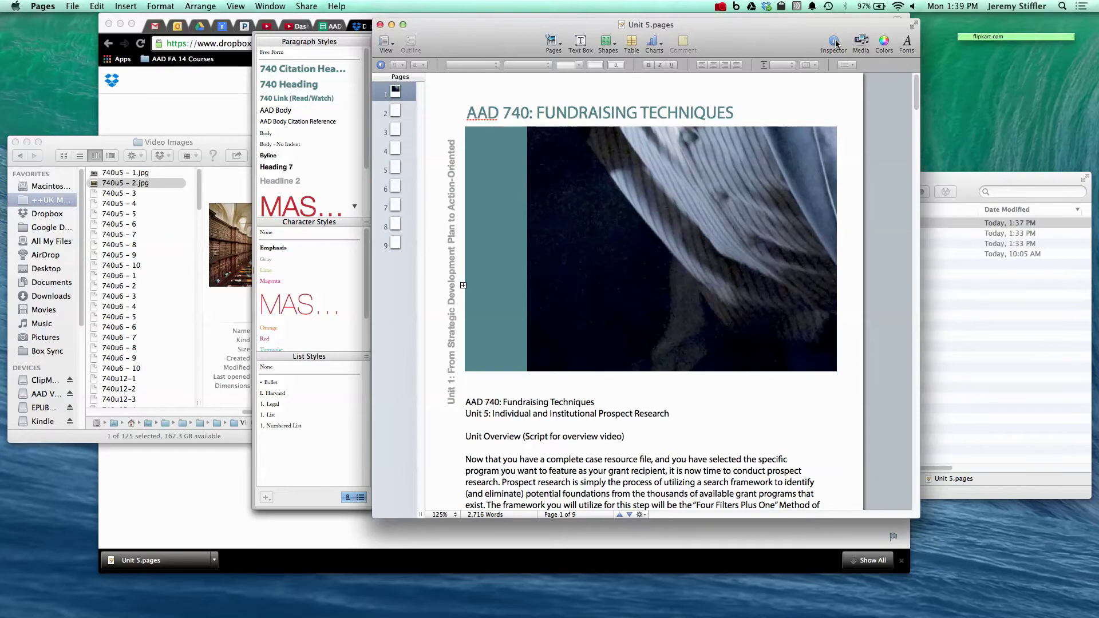
left_click(835, 43)
left_click(834, 43)
left_click(834, 43)
left_click_drag(968, 218, 942, 95)
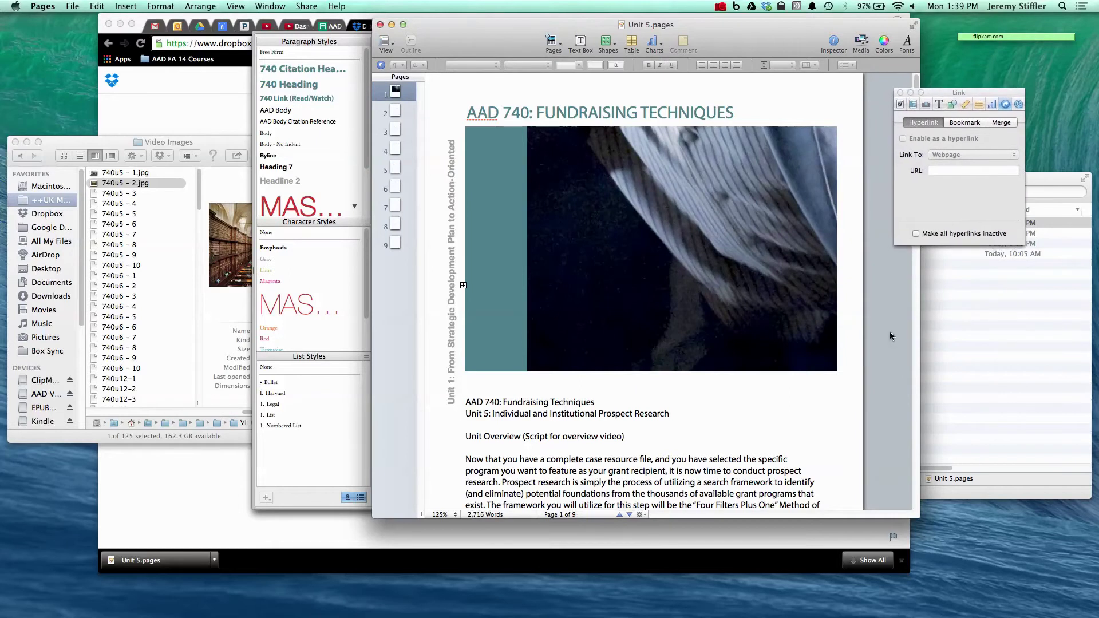
left_click_drag(941, 96, 954, 95)
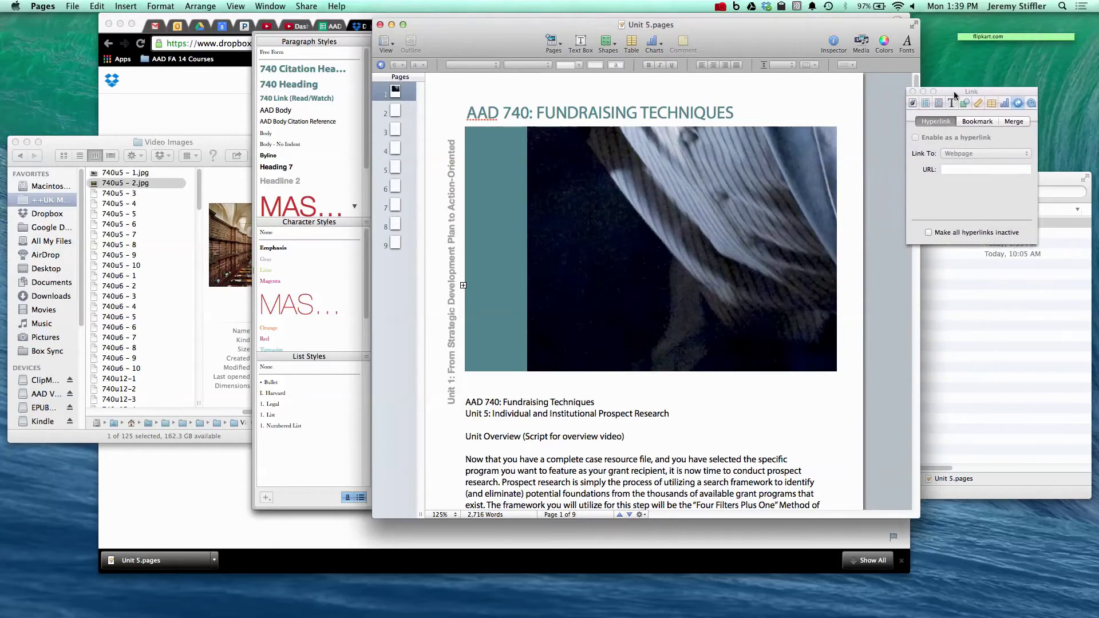
scroll(554, 188, "down", 3)
scroll(564, 197, "up", 3)
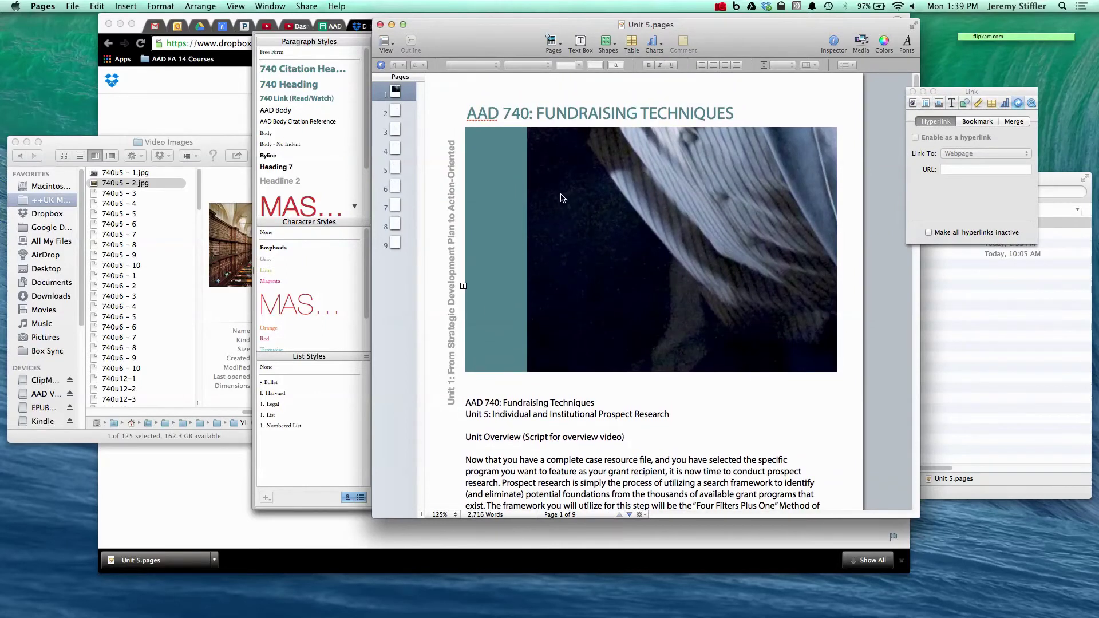
Step: Apply the Vertical Date 2 paragraph style to the "Unit 5: Individual and Institutional Prospect Research" line below the cover image
left_click(454, 315)
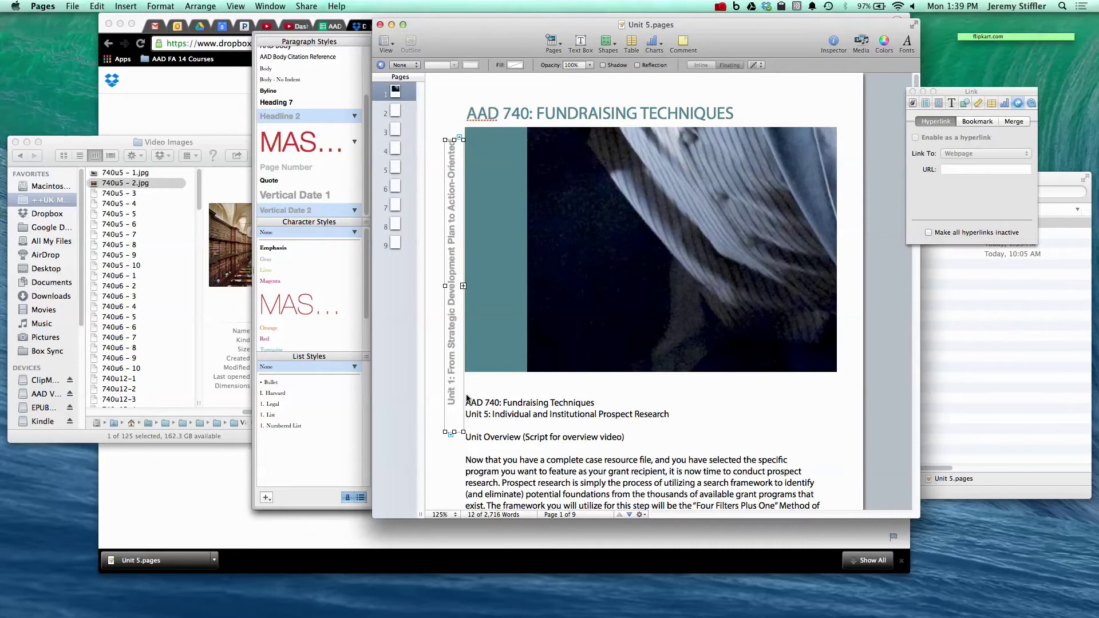
left_click(512, 414)
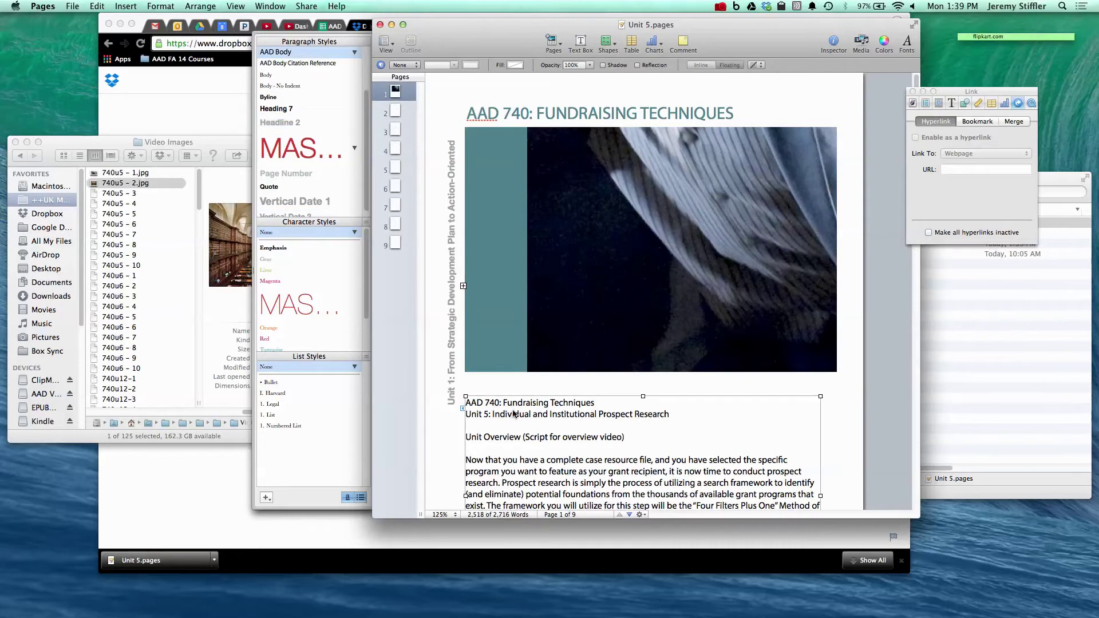
double_click(509, 416)
left_click_drag(684, 418, 466, 414)
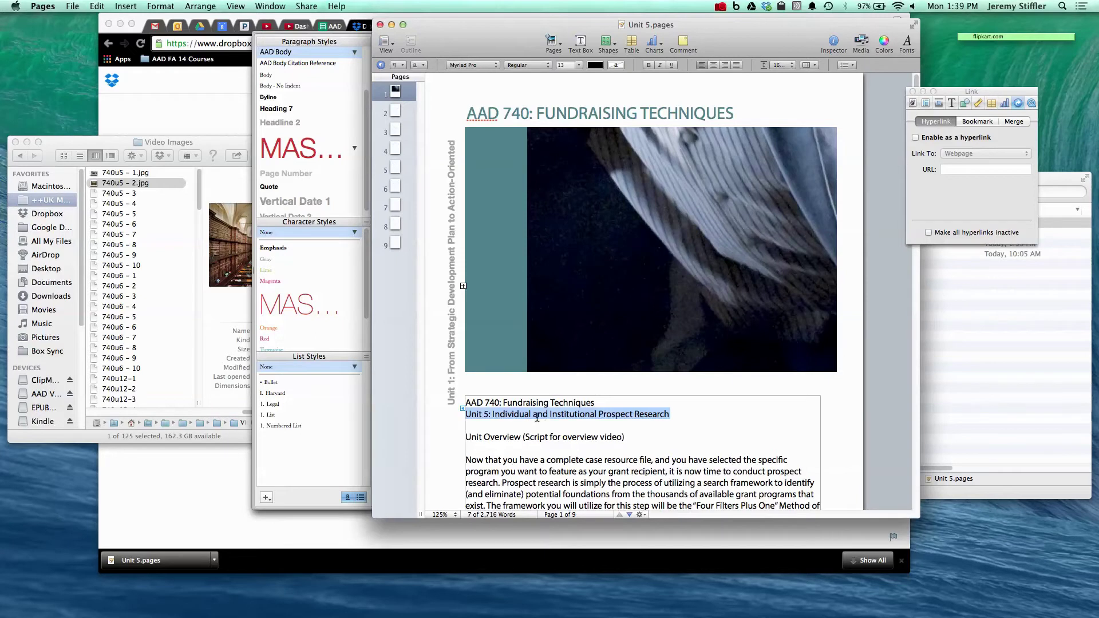
scroll(297, 186, "down", 1)
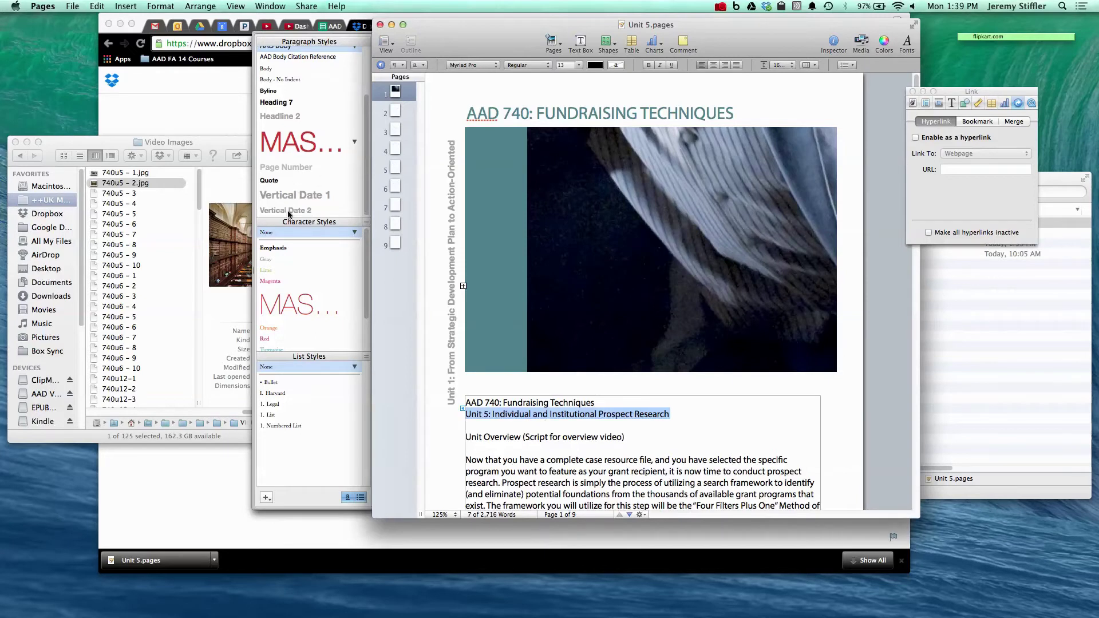
left_click(289, 210)
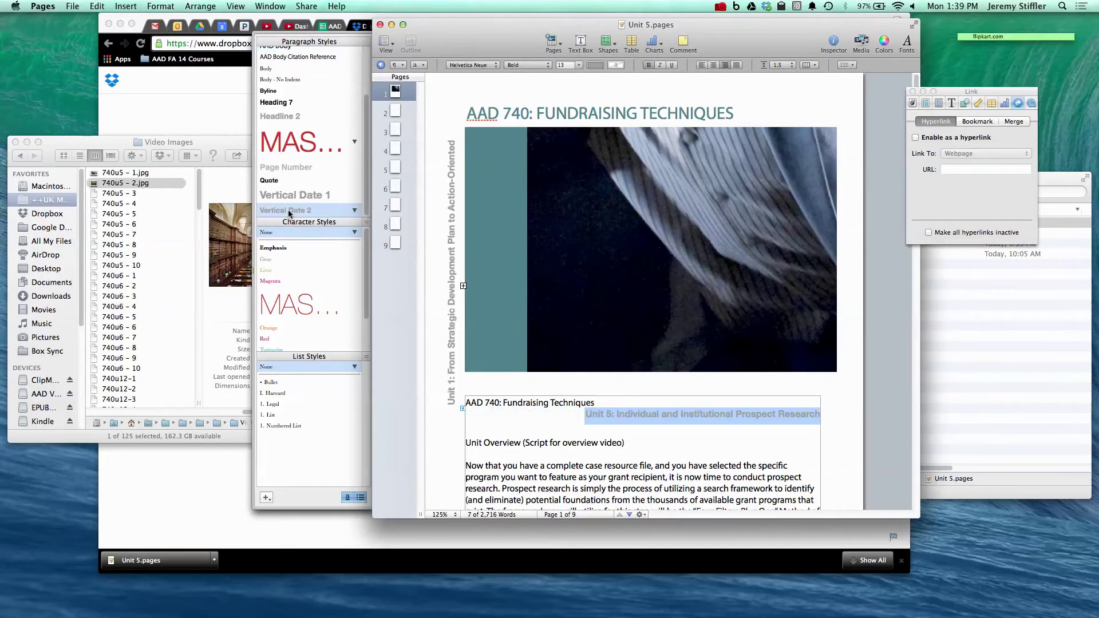
Step: Copy the restyled Unit 5 title line and remove it from the body text
left_click(662, 431)
left_click(583, 412)
left_click_drag(582, 413, 826, 413)
key("super+c")
key("BackSpace")
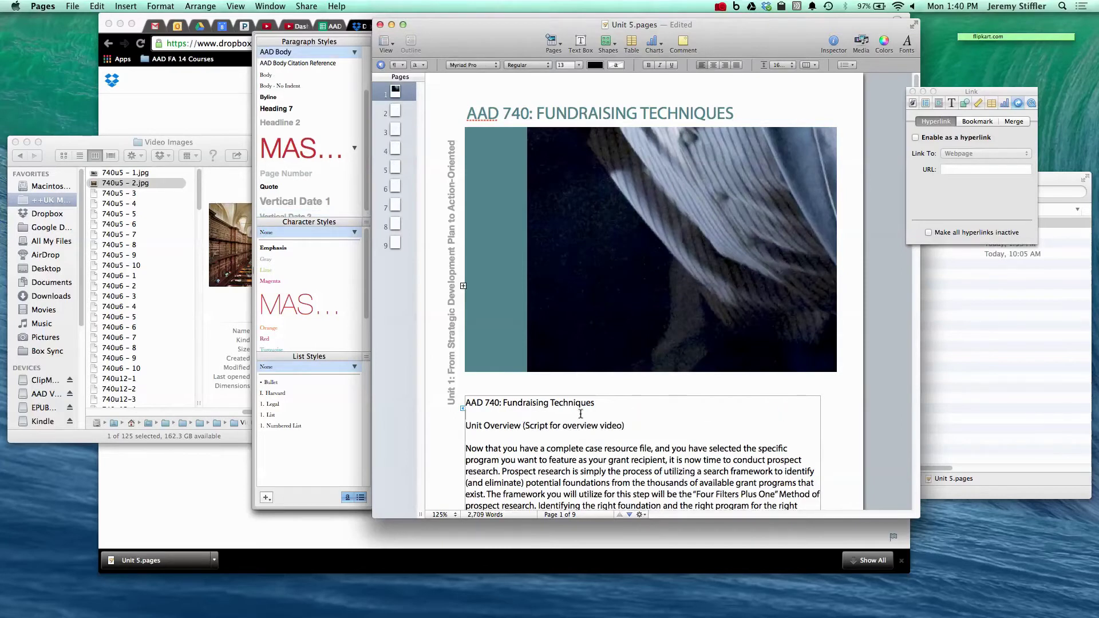
Step: Replace the vertical Unit 1 side title on page 1 with the copied "Unit 5: Individual and Institutional Prospect Research" text
double_click(454, 272)
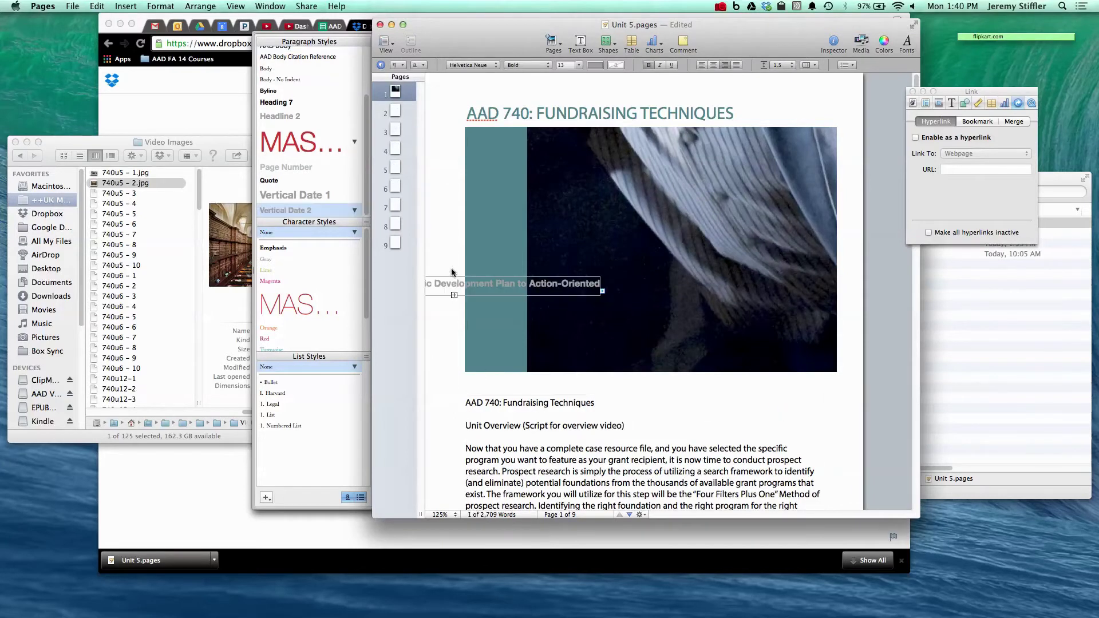
triple_click(455, 281)
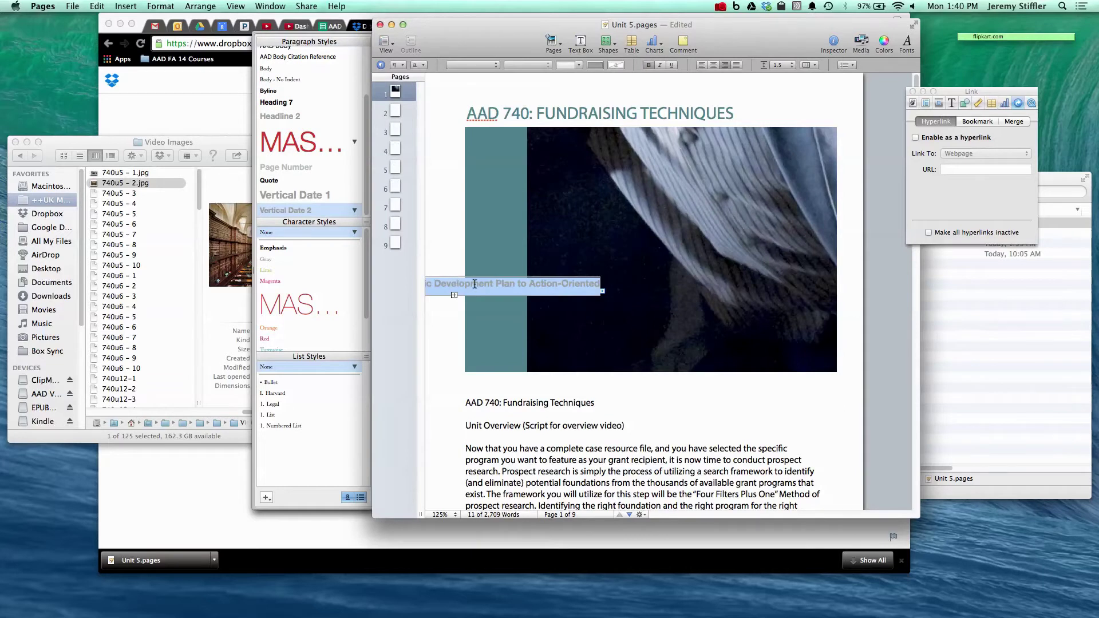
key("super+v")
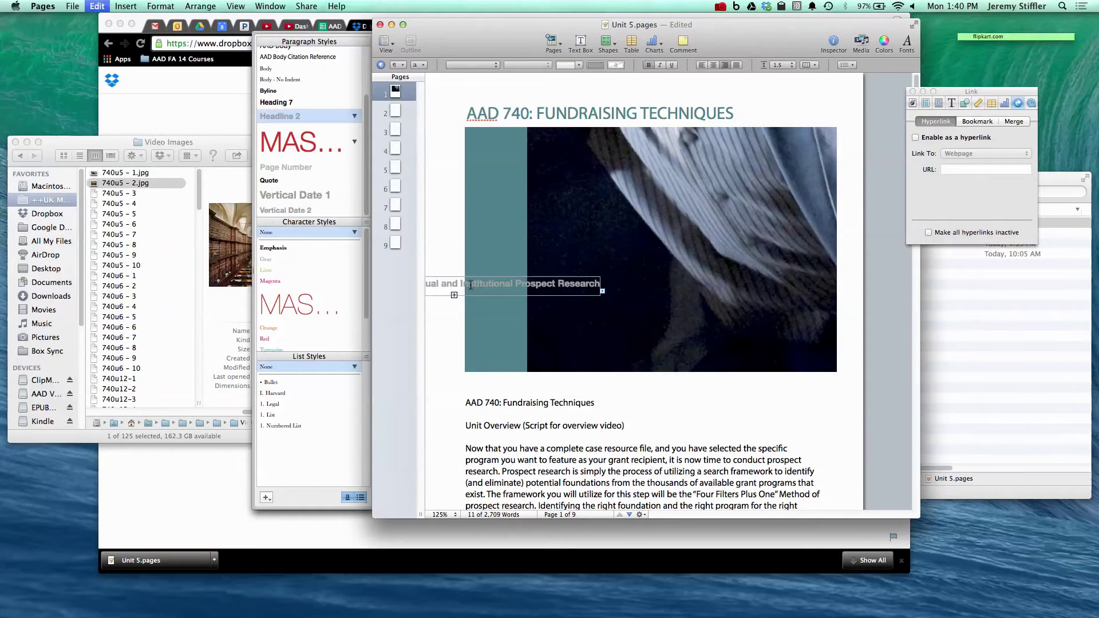
left_click(446, 113)
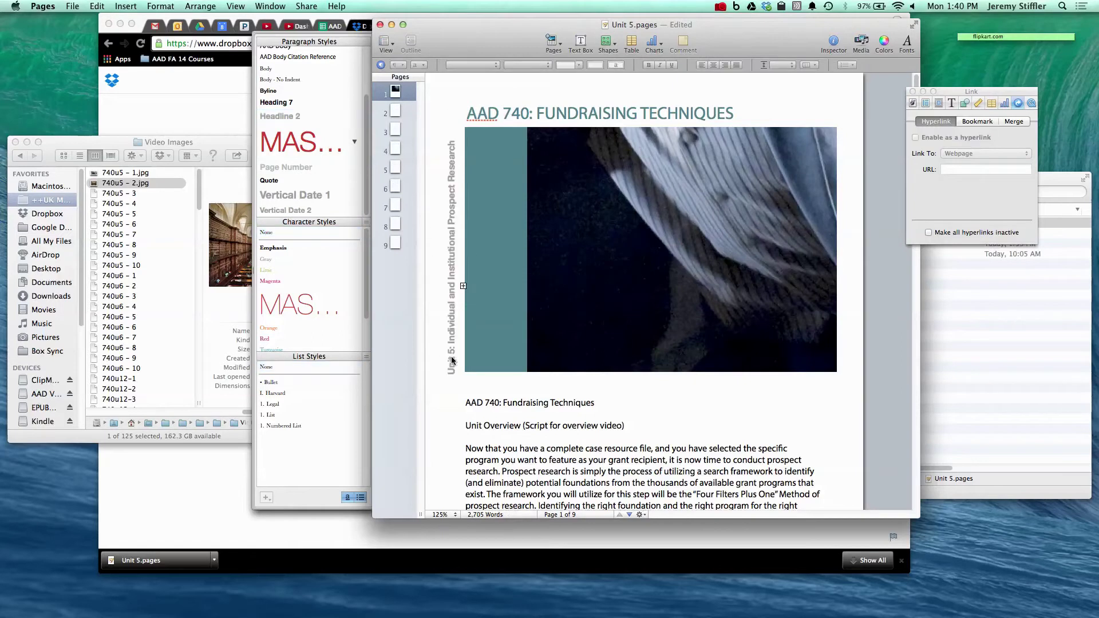
Step: Shorten the vertical side title's text box on page 1 to end nearer its text
left_click(452, 194)
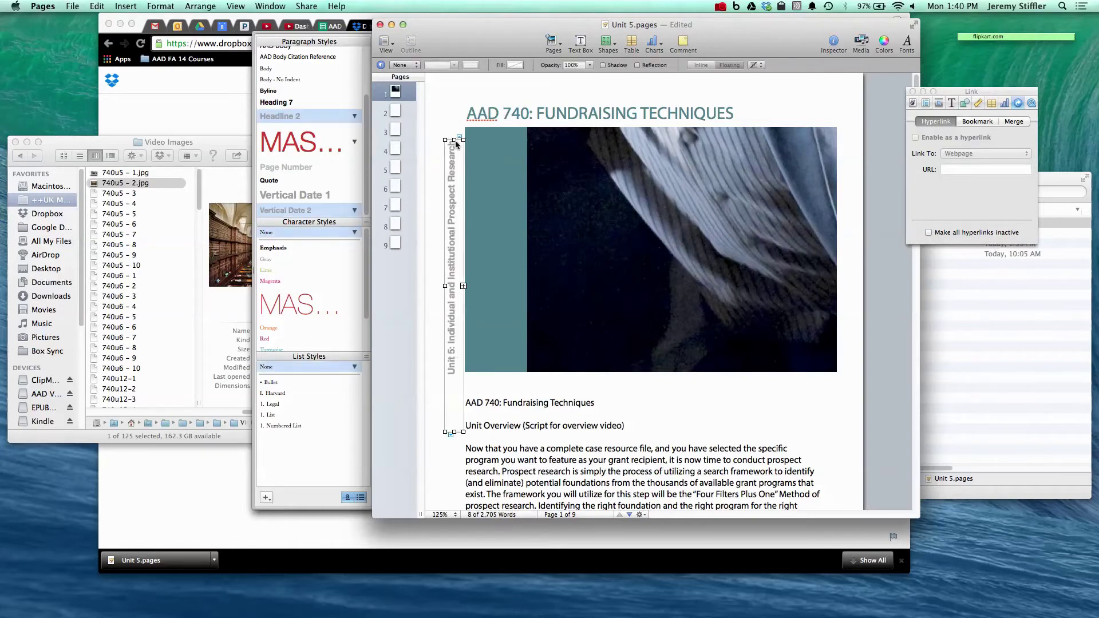
left_click_drag(454, 432, 450, 367)
left_click(541, 386)
scroll(515, 388, "up", 2)
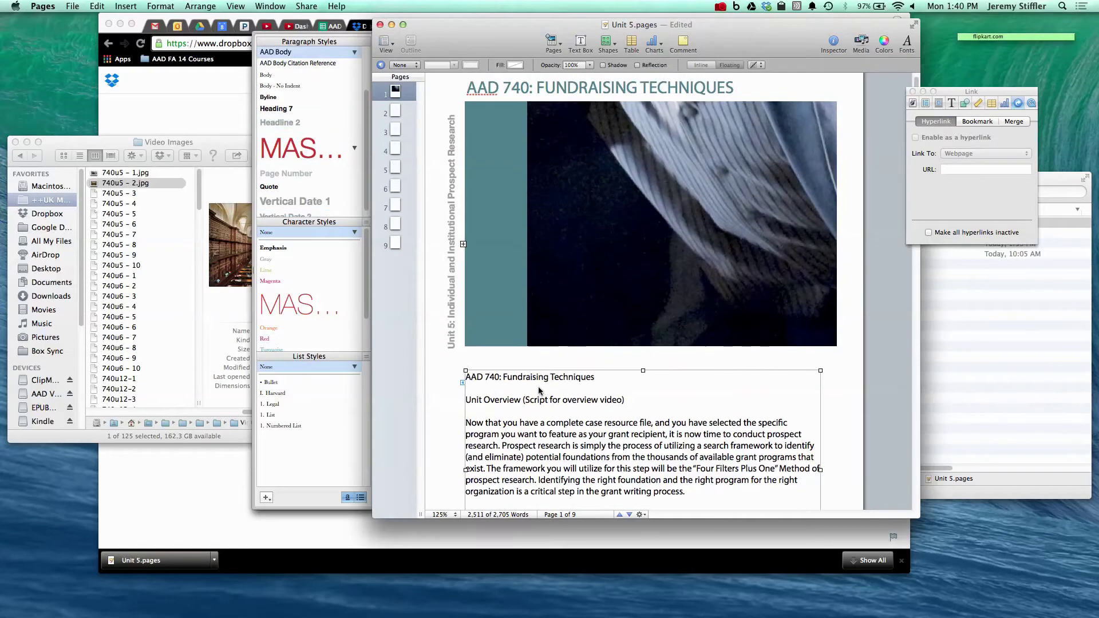
Step: Replace the vertical Unit 1 side title on page 2 with a copy of page 1's Unit 5 text box
left_click(450, 283)
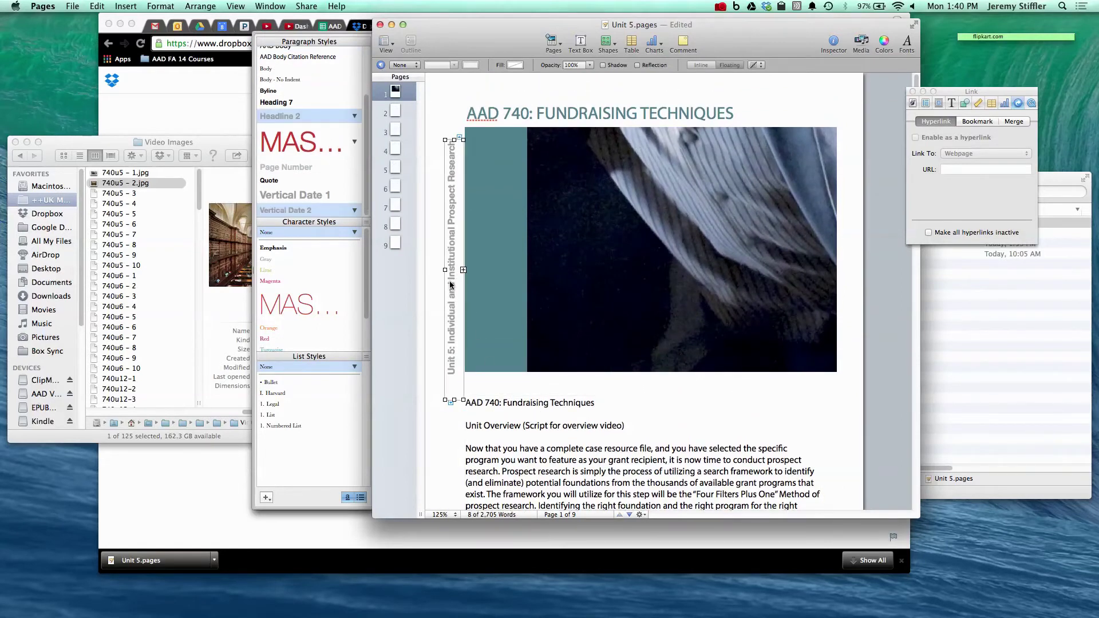
scroll(450, 400, "down", 10)
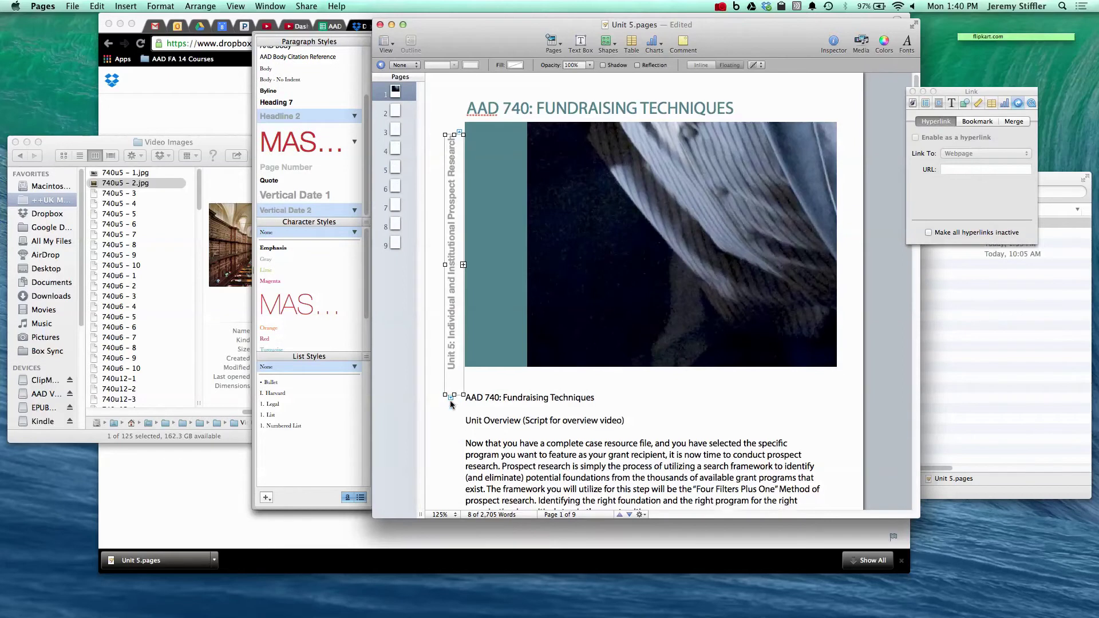
scroll(450, 408, "down", 4)
left_click(450, 407)
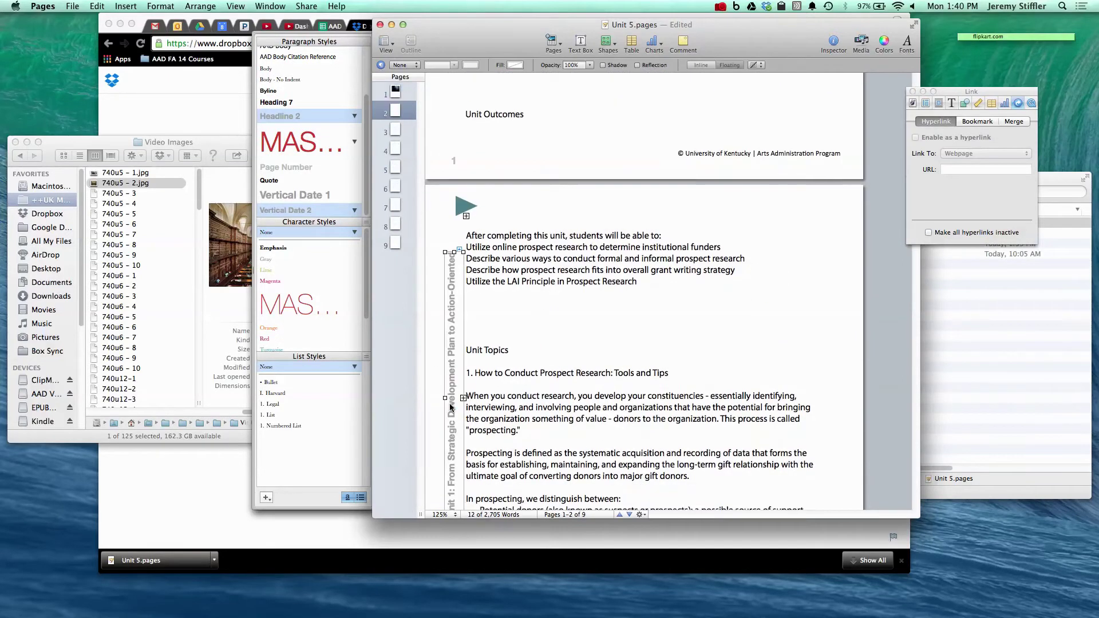
scroll(450, 408, "down", 2)
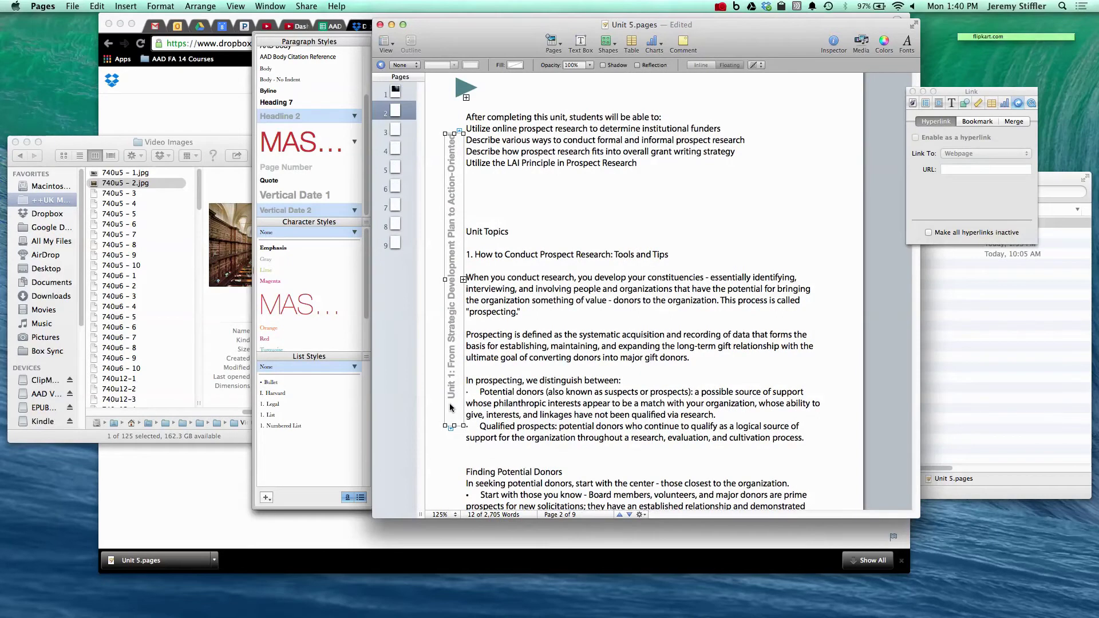
key("Delete")
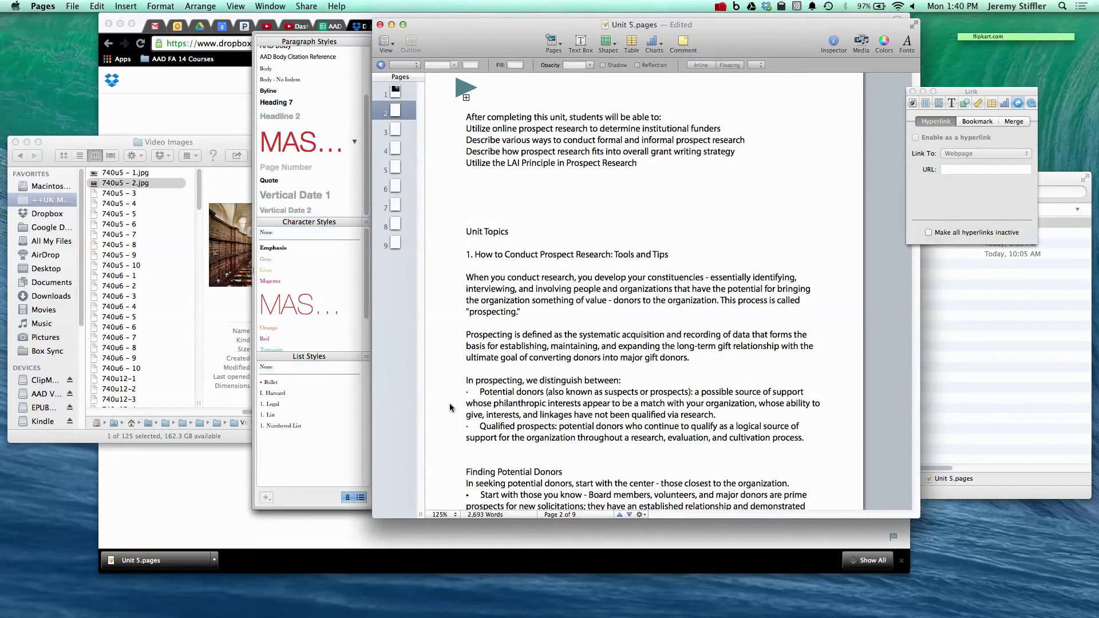
left_click(449, 405)
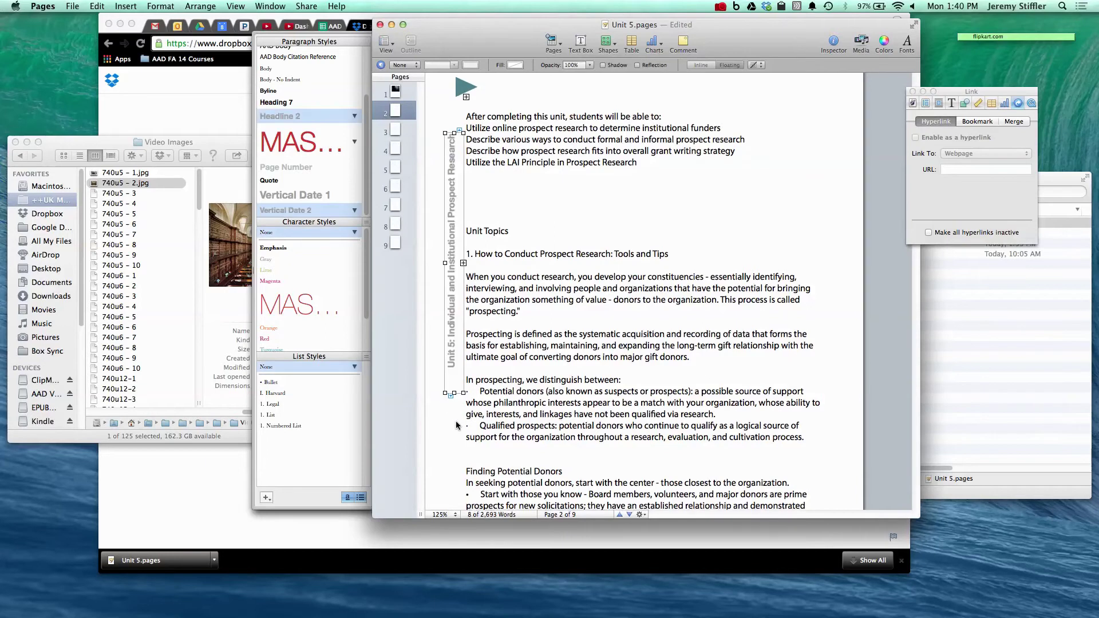
Step: Replace the vertical Unit 1 side title on page 3 with the copied Unit 5 text box
scroll(456, 421, "down", 15)
scroll(458, 423, "down", 3)
left_click(457, 427)
key("Delete")
key("super+v")
Step: Replace the vertical Unit 1 side titles on pages 4 through 7 with the copied Unit 5 text box
scroll(454, 433, "down", 10)
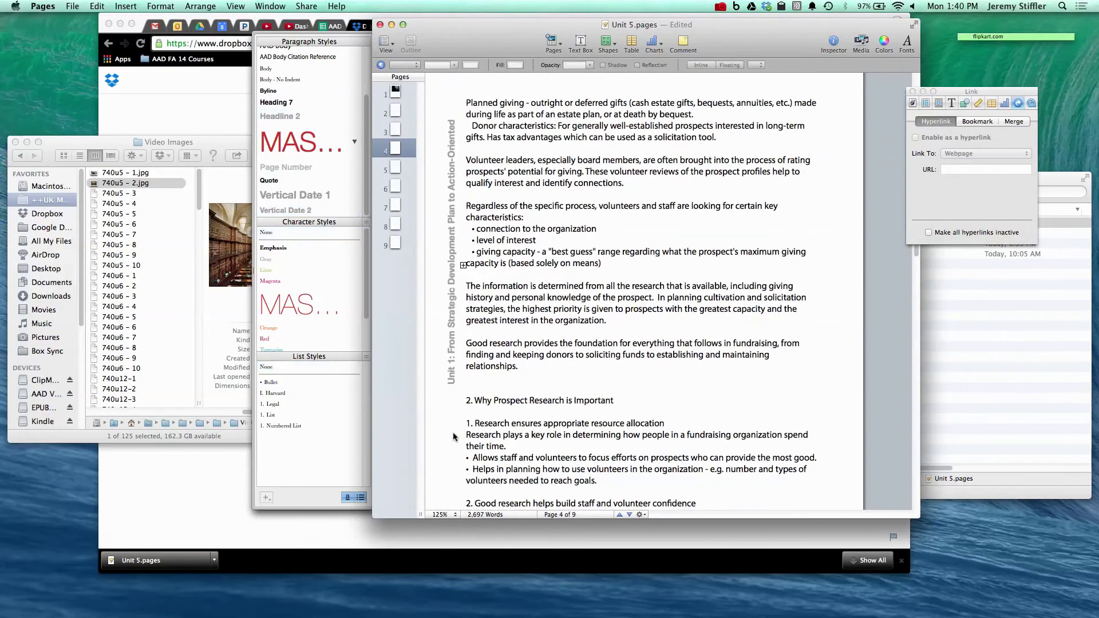
left_click(450, 381)
scroll(450, 385, "down", 5)
key("Delete")
key("super+v")
scroll(457, 395, "down", 5)
Step: Replace the remaining vertical Unit 1 side titles on pages 8 and 9 with the copied Unit 5 text box
scroll(464, 400, "down", 20)
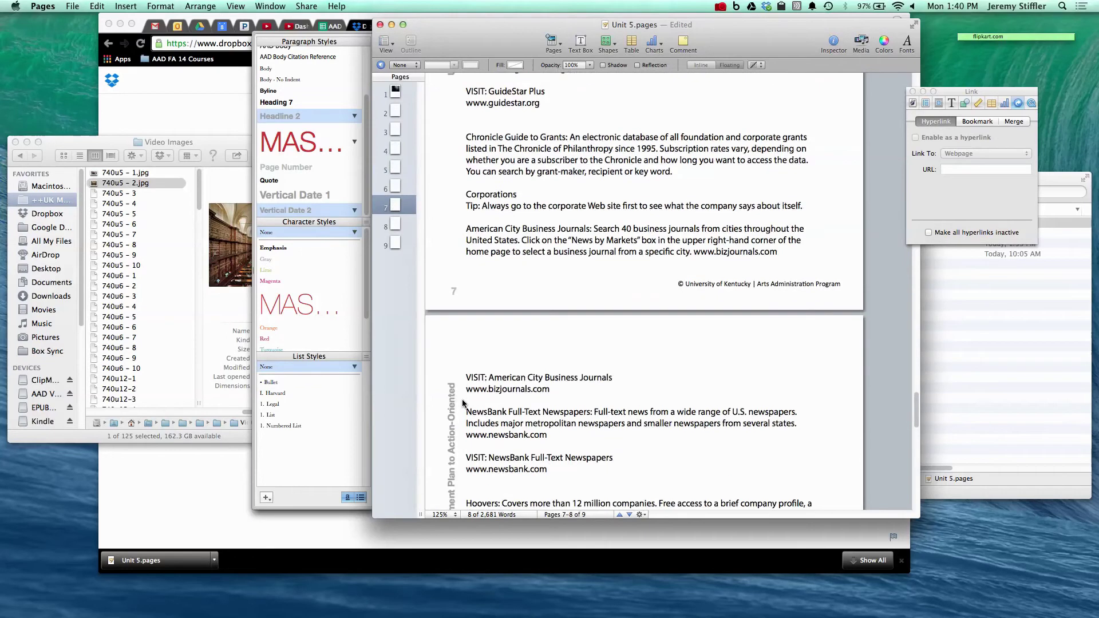
left_click(452, 312)
key("Delete")
key("super+v")
Step: Delete the "AAD 740: Fundraising Techniques" line above the unit overview in page 1's body text
scroll(452, 312, "up", 20)
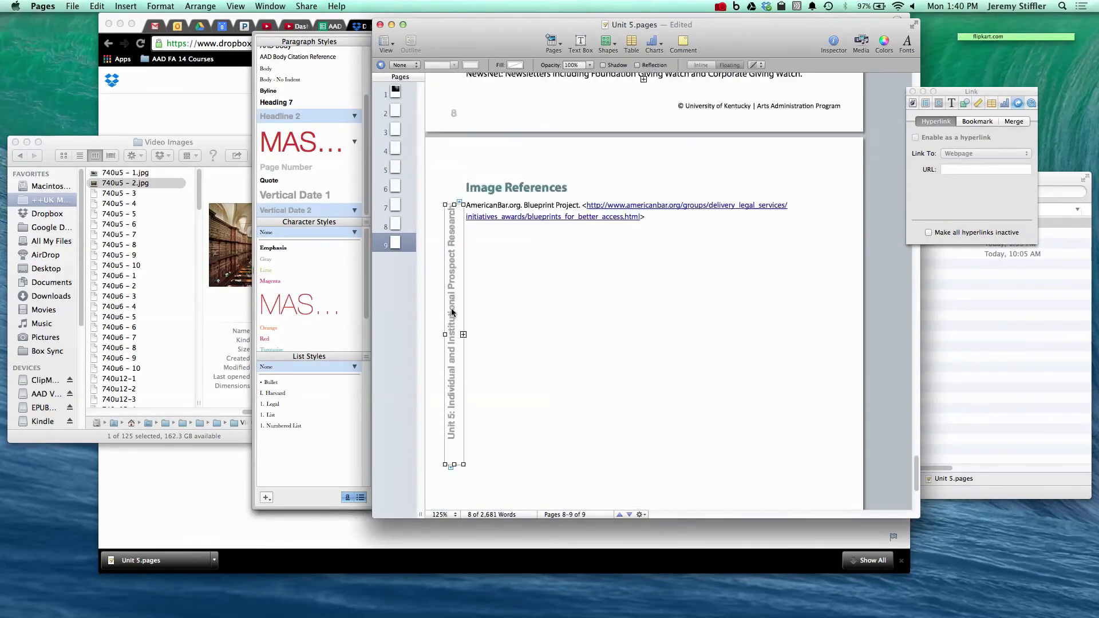
scroll(452, 314, "up", 20)
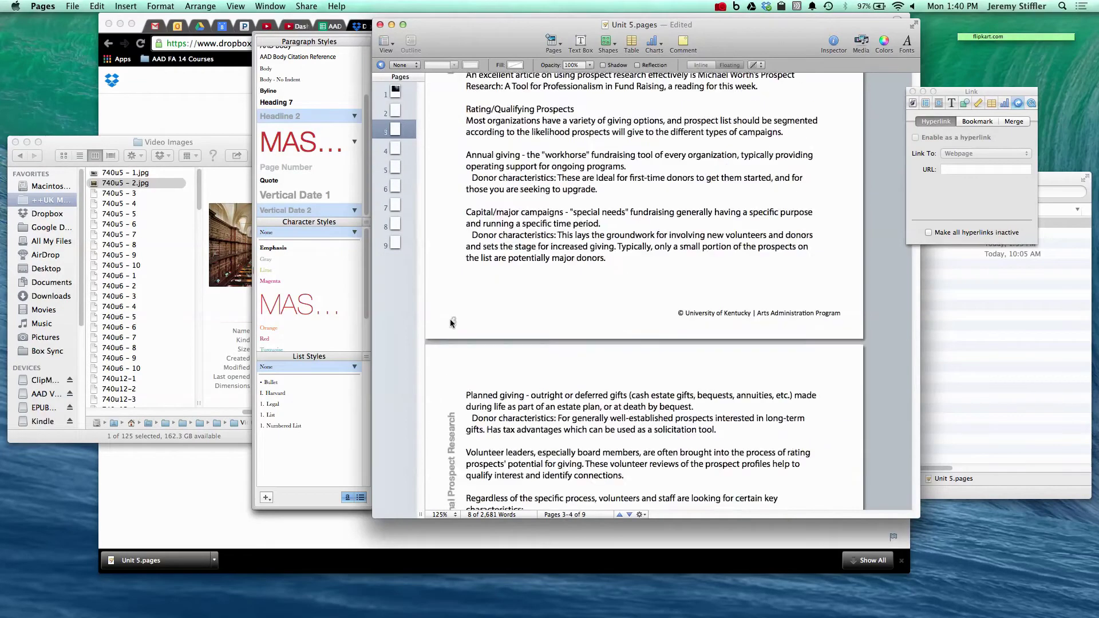
scroll(676, 404, "down", 5)
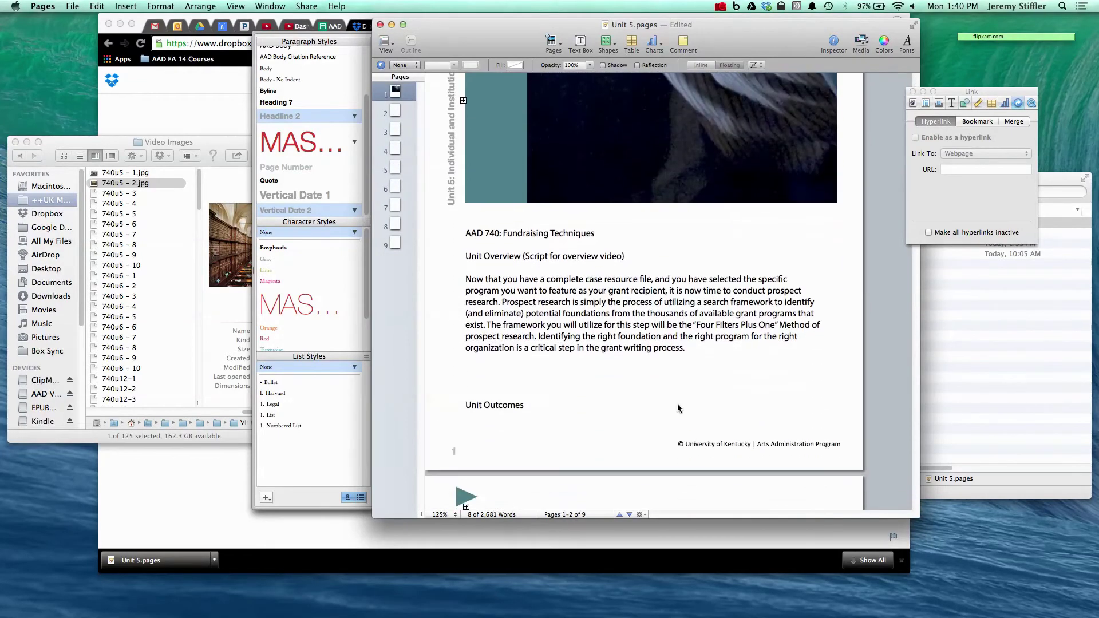
double_click(592, 271)
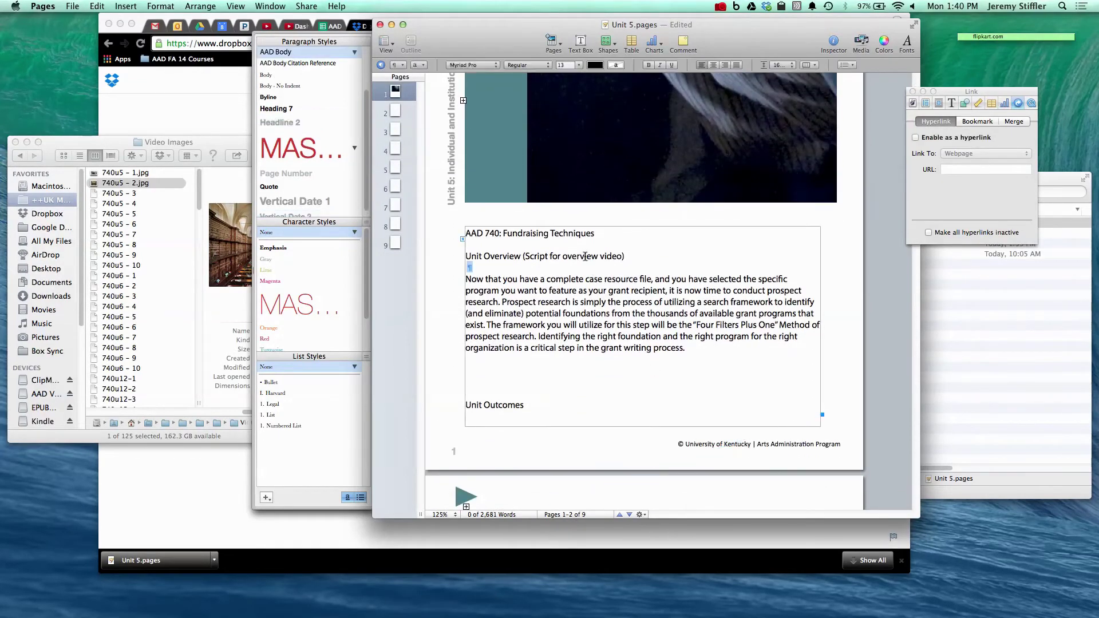
left_click_drag(622, 246, 453, 228)
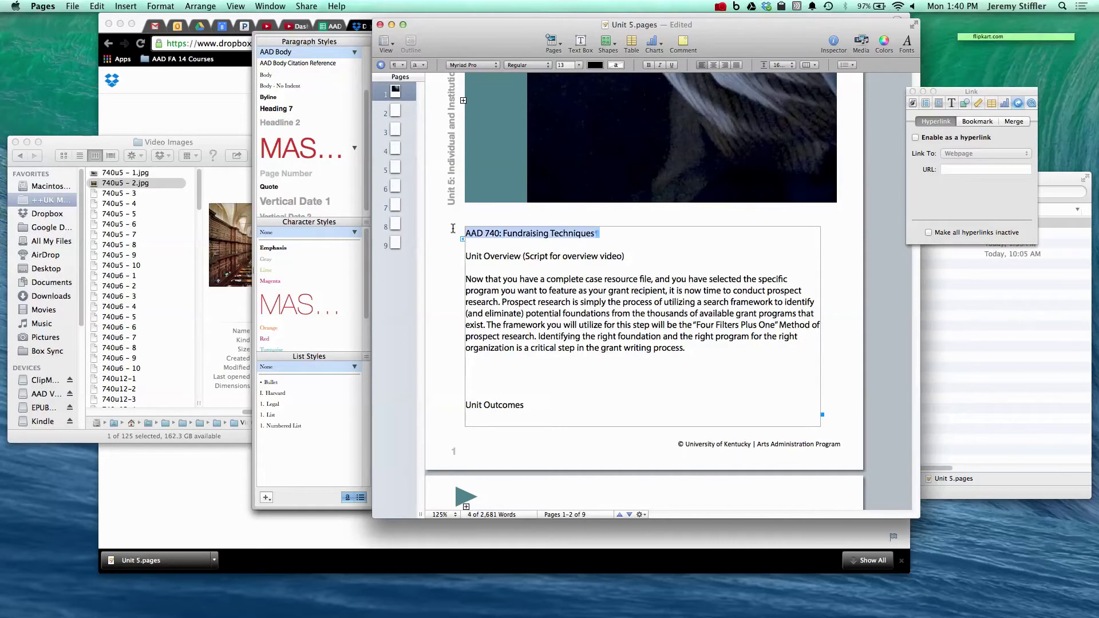
key("BackSpace")
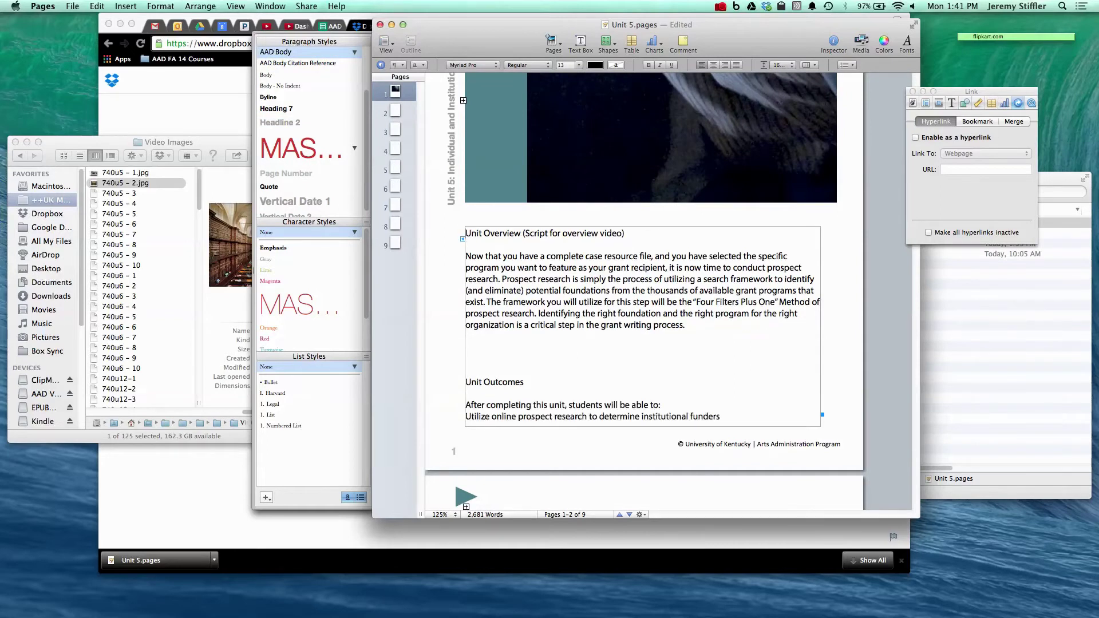
Step: Remove "(Script for overview video)" and the blank line after Unit Overview, and give that title the 740 Heading style
left_click_drag(523, 235, 637, 237)
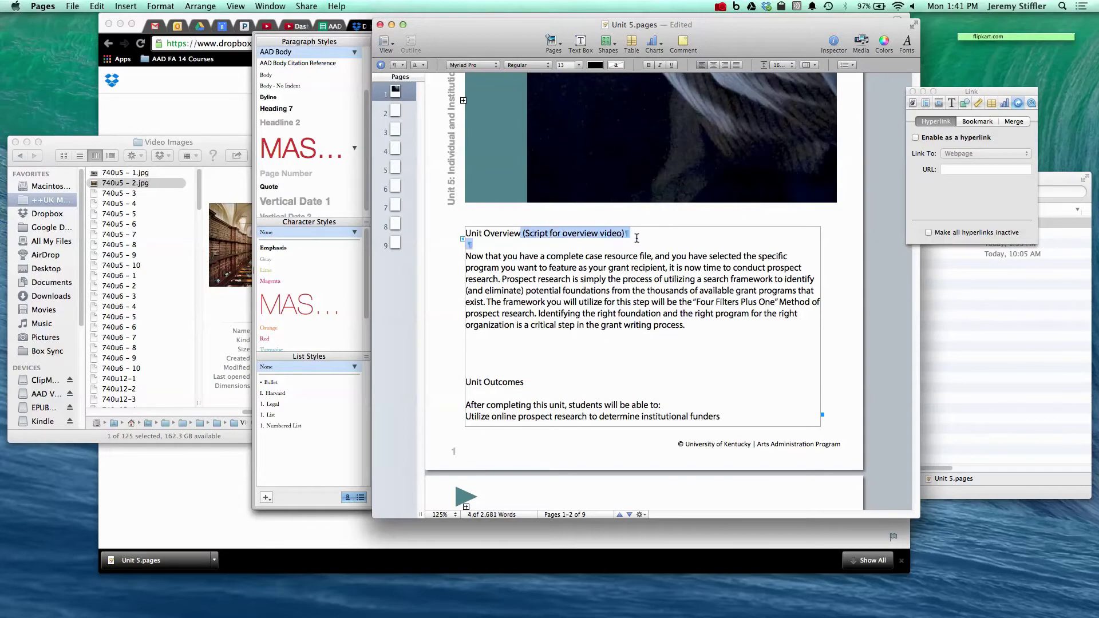
key("BackSpace")
key("Return")
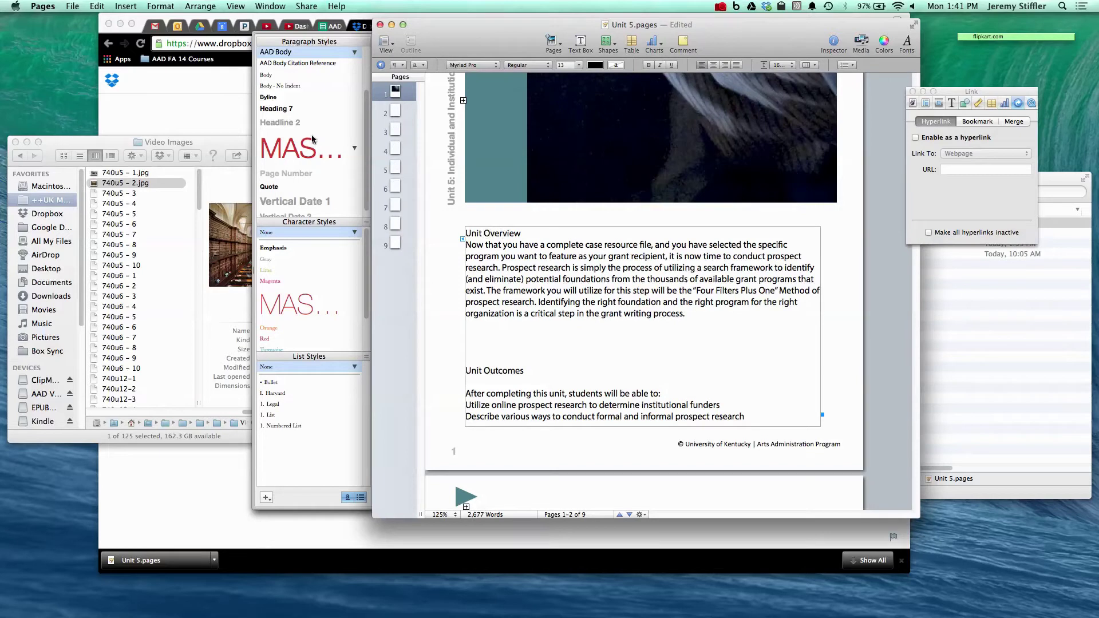
scroll(303, 139, "up", 3)
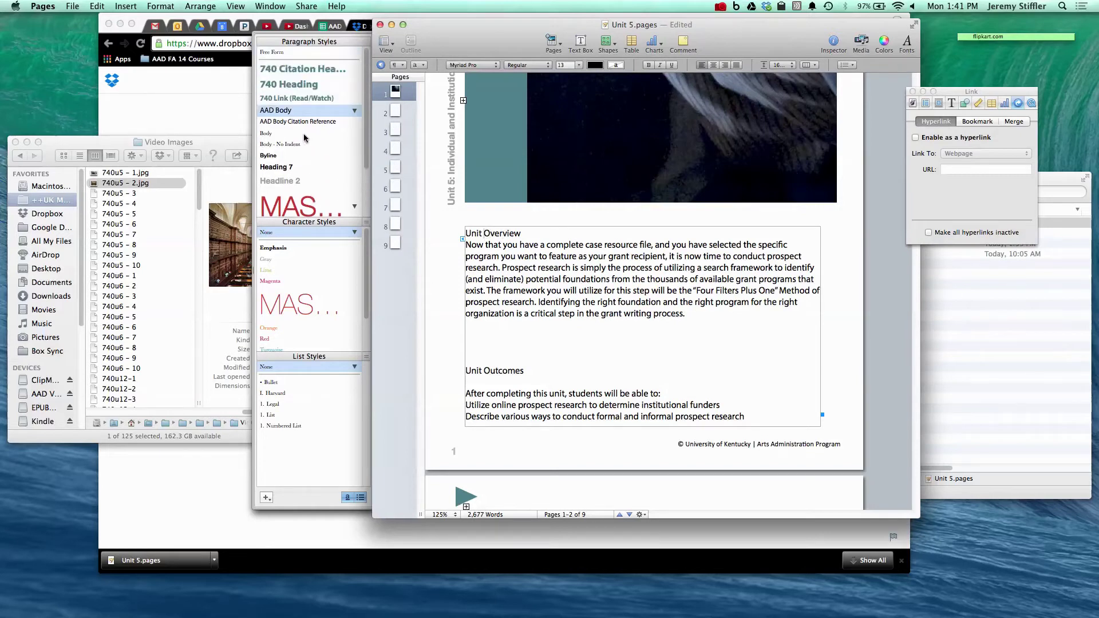
left_click(297, 87)
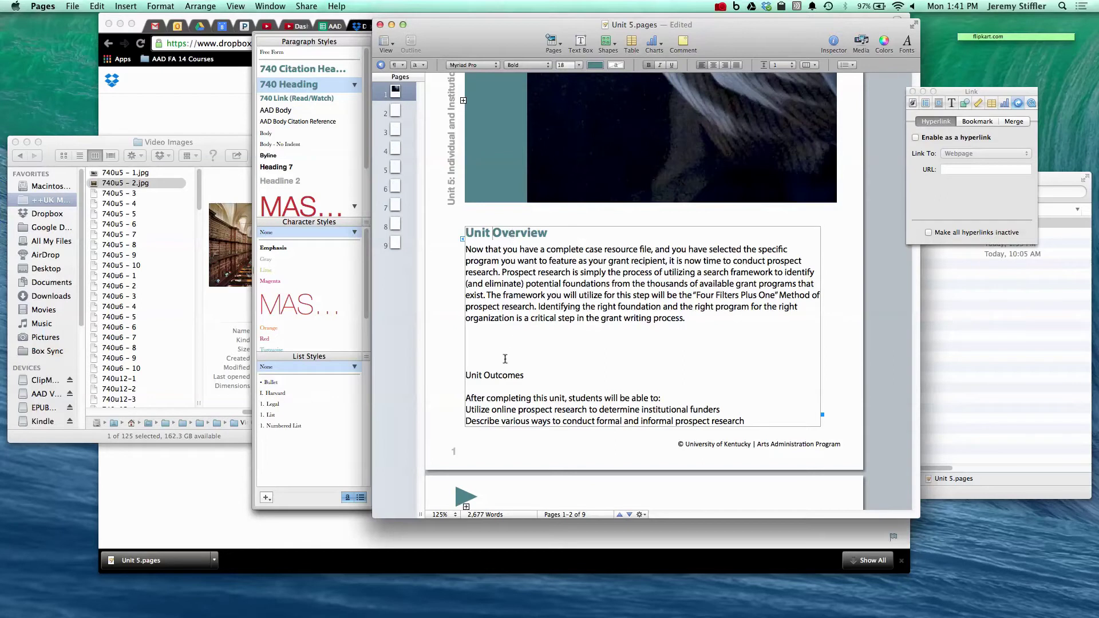
Step: Delete the extra blank lines above Unit Outcomes, leaving a single one after the overview paragraph
left_click(507, 361)
key("BackSpace")
key("BackSpace")
key("BackSpace")
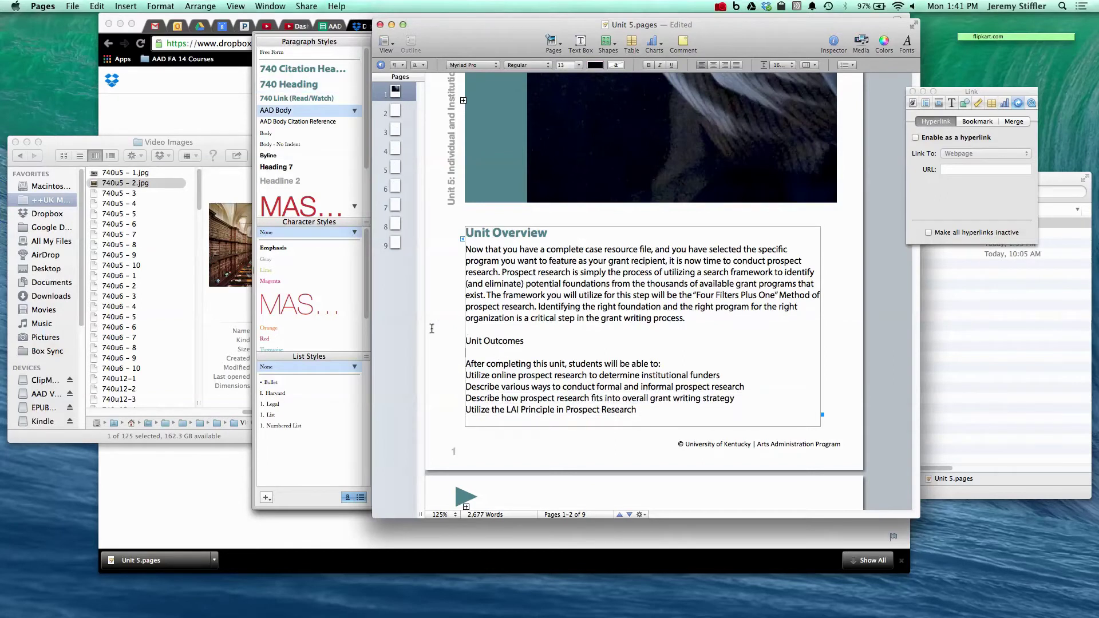
Step: Apply the 740 Heading style to Unit Outcomes and delete the blank line below it
left_click(507, 340)
key("F2")
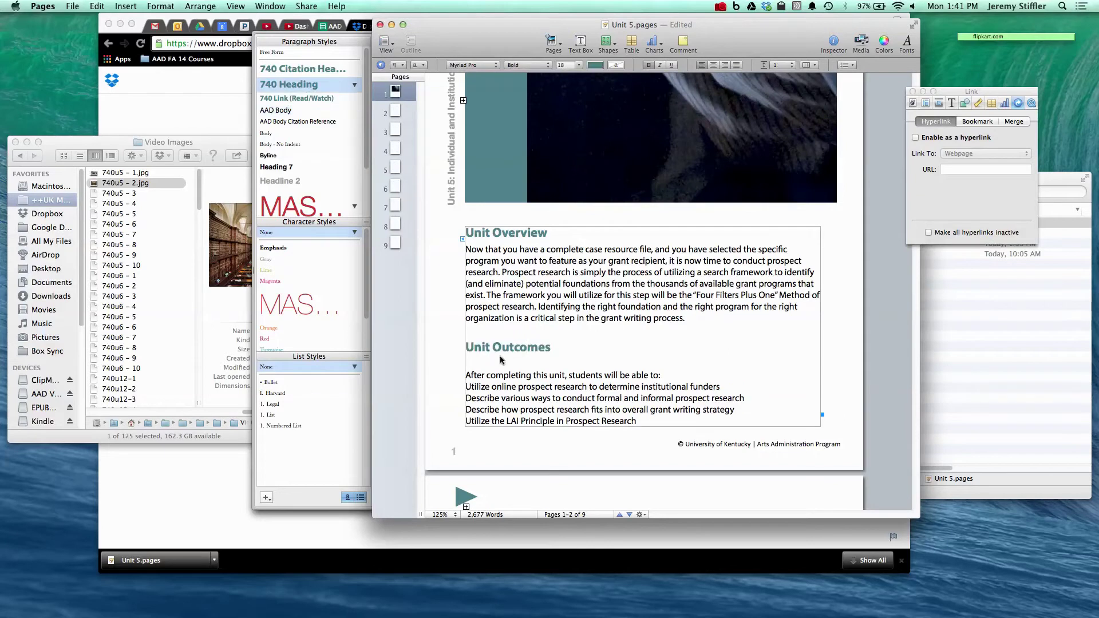
key("BackSpace")
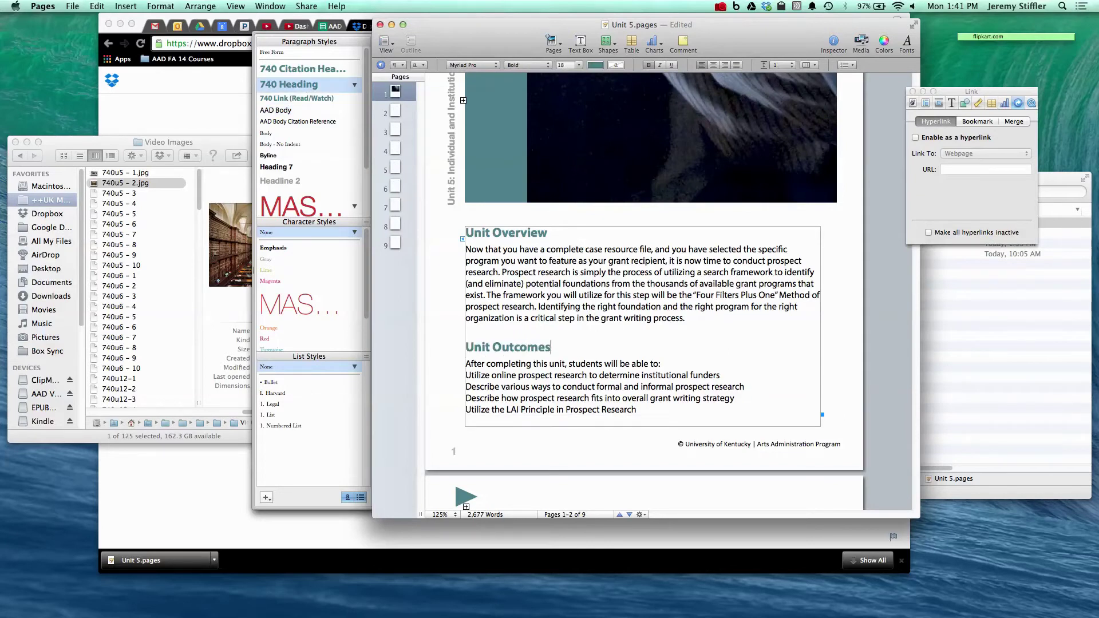
scroll(557, 305, "down", 5)
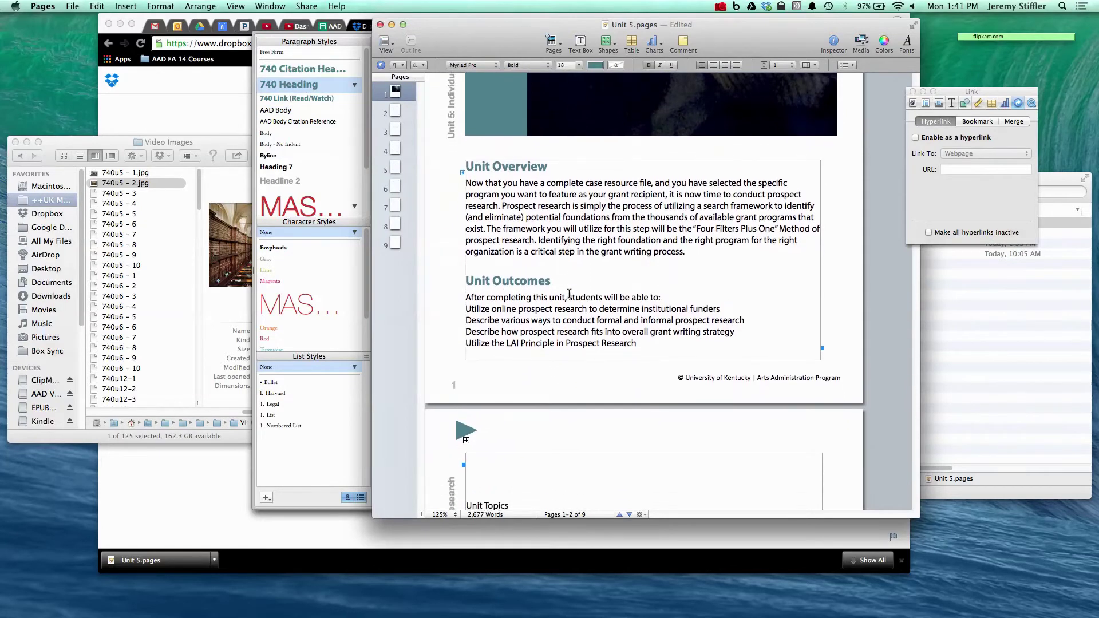
scroll(569, 294, "down", 2)
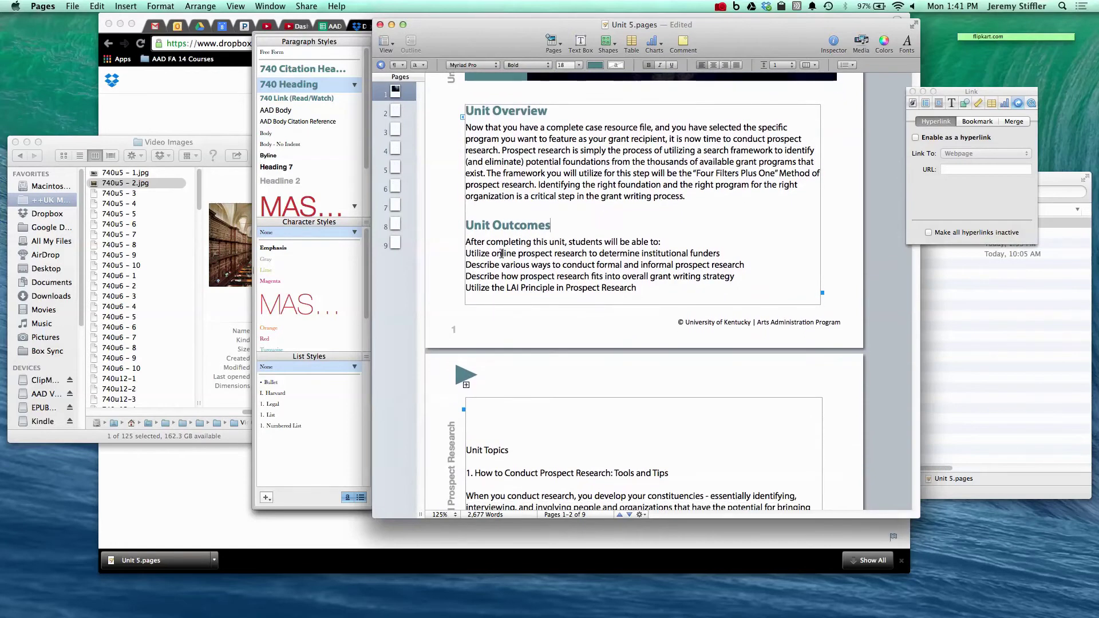
Step: Place the Google Docs copy of the AAD 740 Unit 05 content beside the Pages document and check its outcomes list
left_click_drag(478, 253, 629, 286)
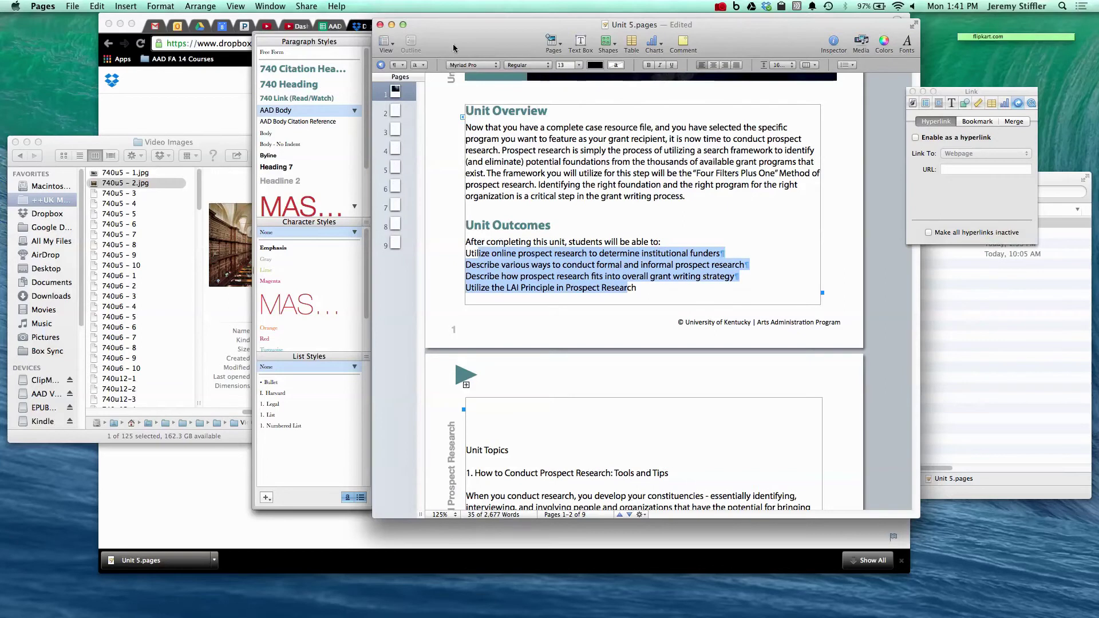
left_click_drag(473, 33, 648, 39)
left_click(347, 81)
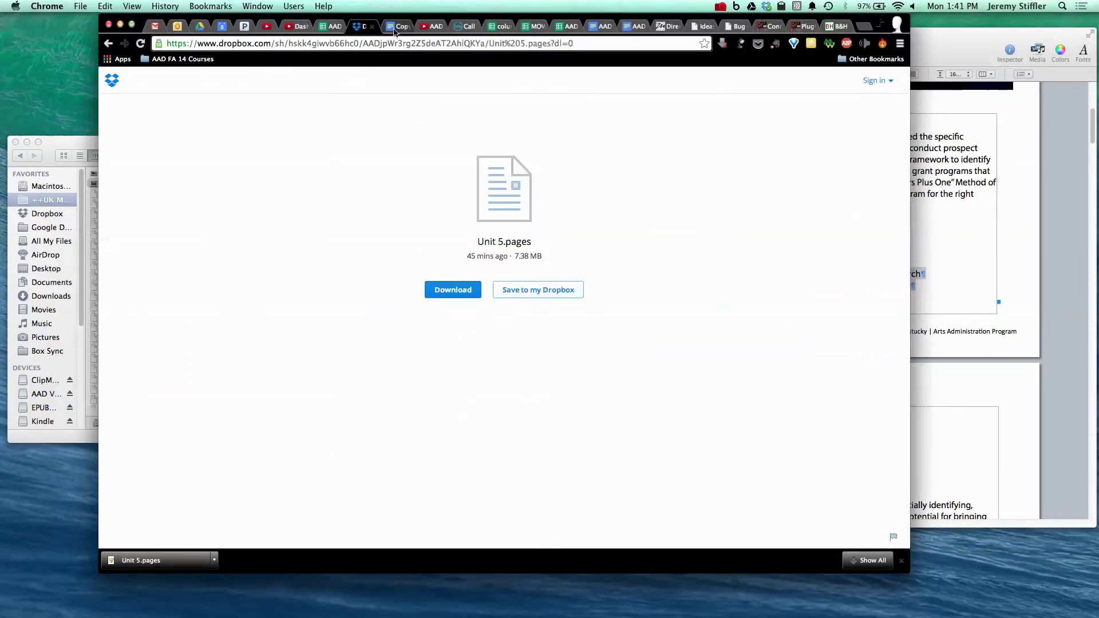
left_click(409, 22)
left_click_drag(409, 22, 282, 23)
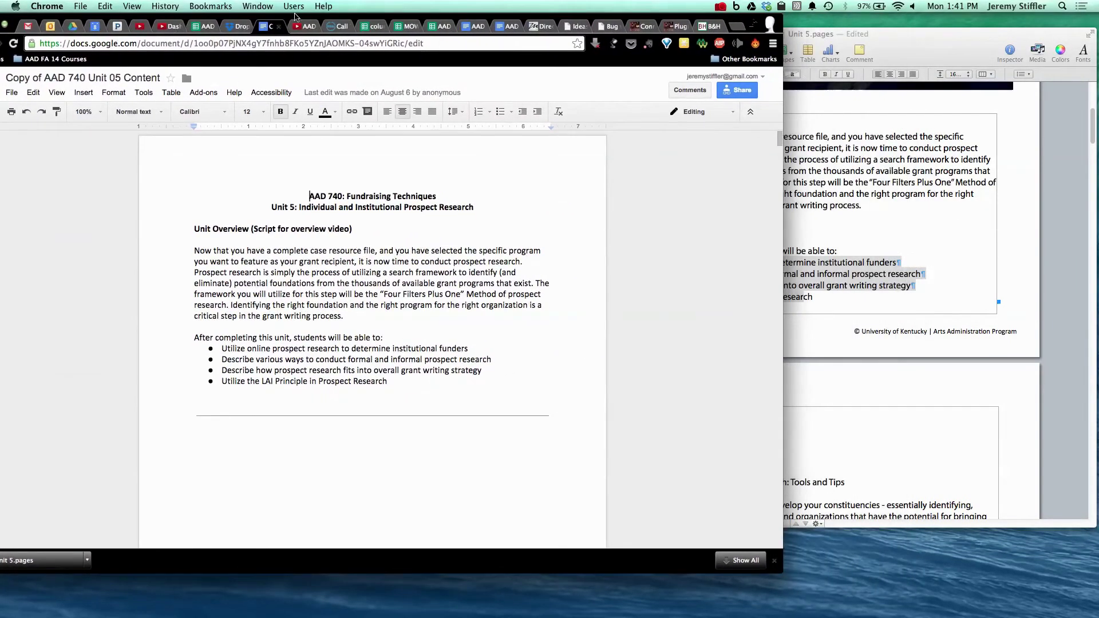
left_click_drag(782, 163, 513, 164)
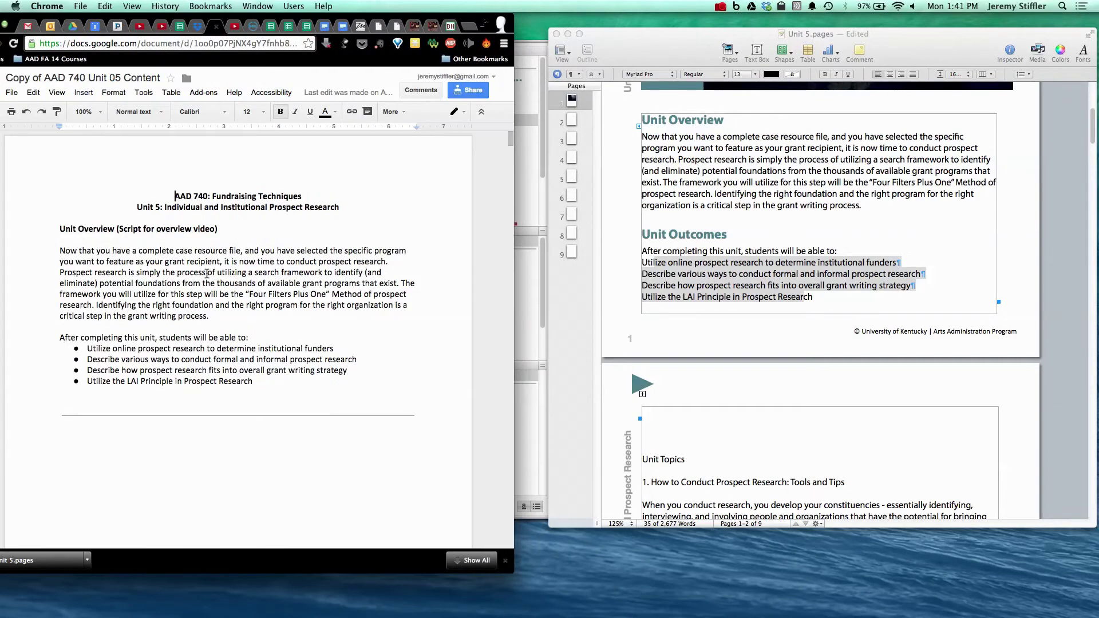
left_click(170, 283)
mouse_move(121, 357)
left_mouse_down()
mouse_move(137, 369)
mouse_move(62, 388)
mouse_move(137, 370)
left_mouse_up()
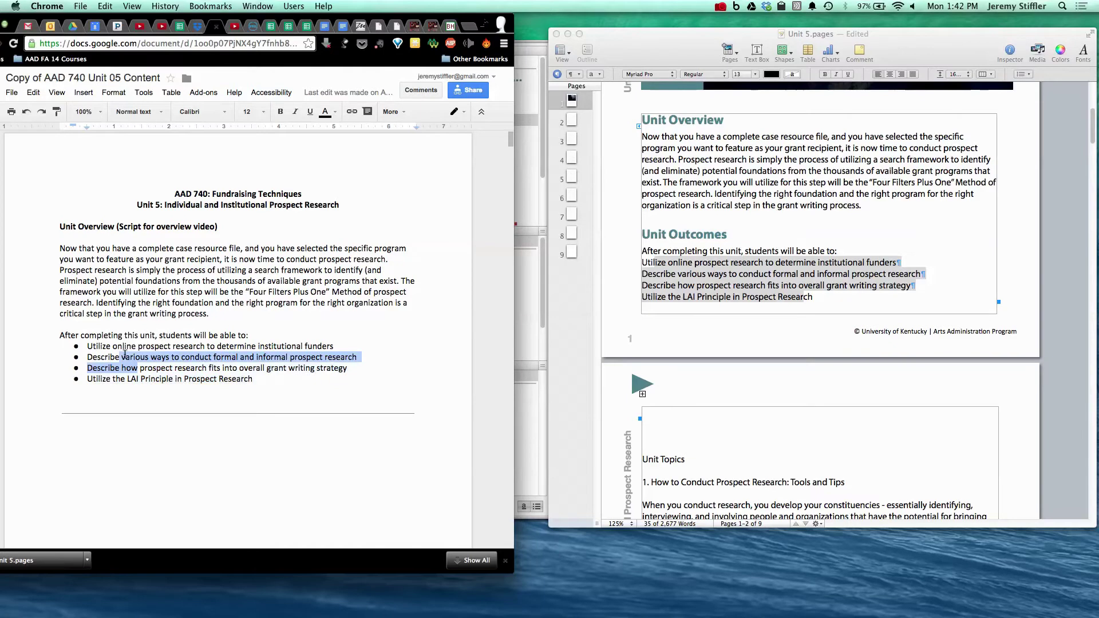
left_click(121, 314)
left_click_drag(61, 335, 265, 347)
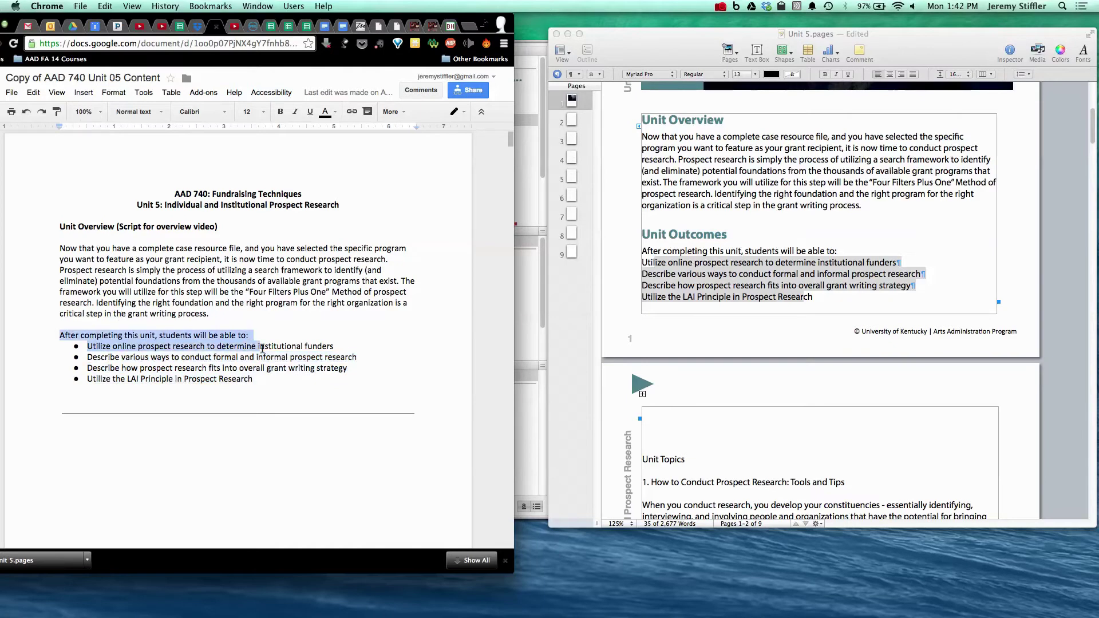
left_click(96, 349)
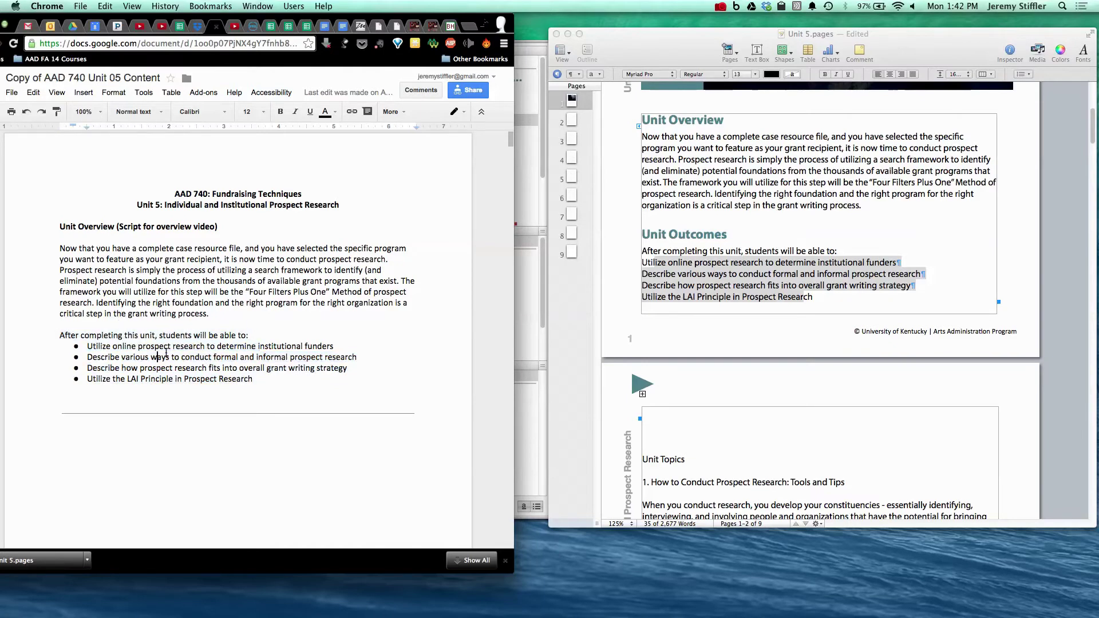
Step: Format the four Unit Outcomes lines on page 1 as an indented list with the Bullet list style
left_click(682, 265)
left_click_drag(643, 262, 759, 296)
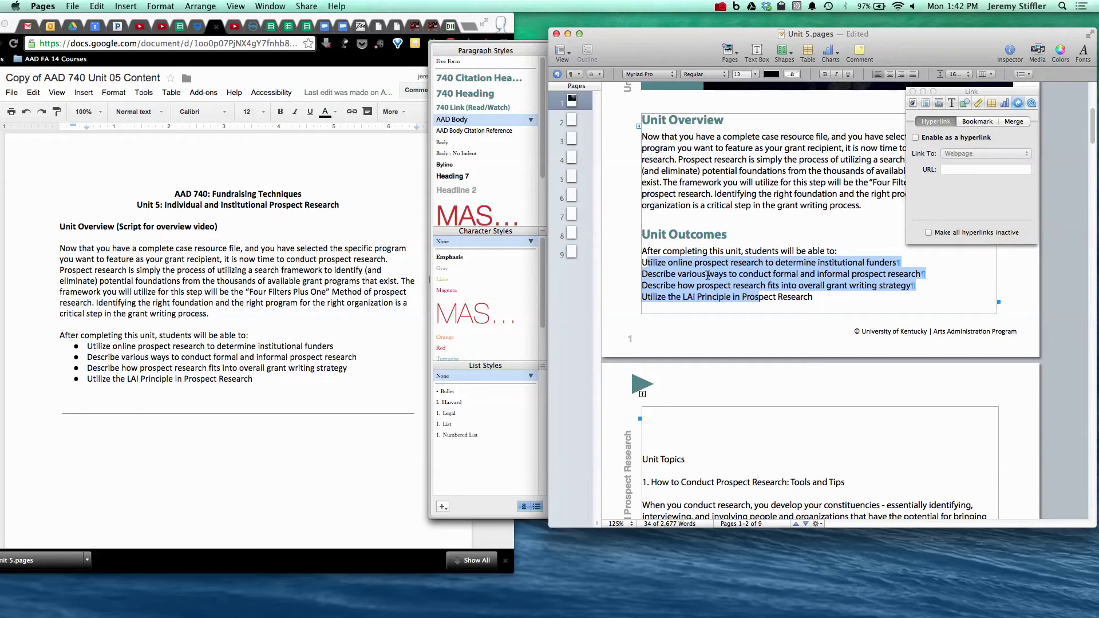
left_click(1031, 74)
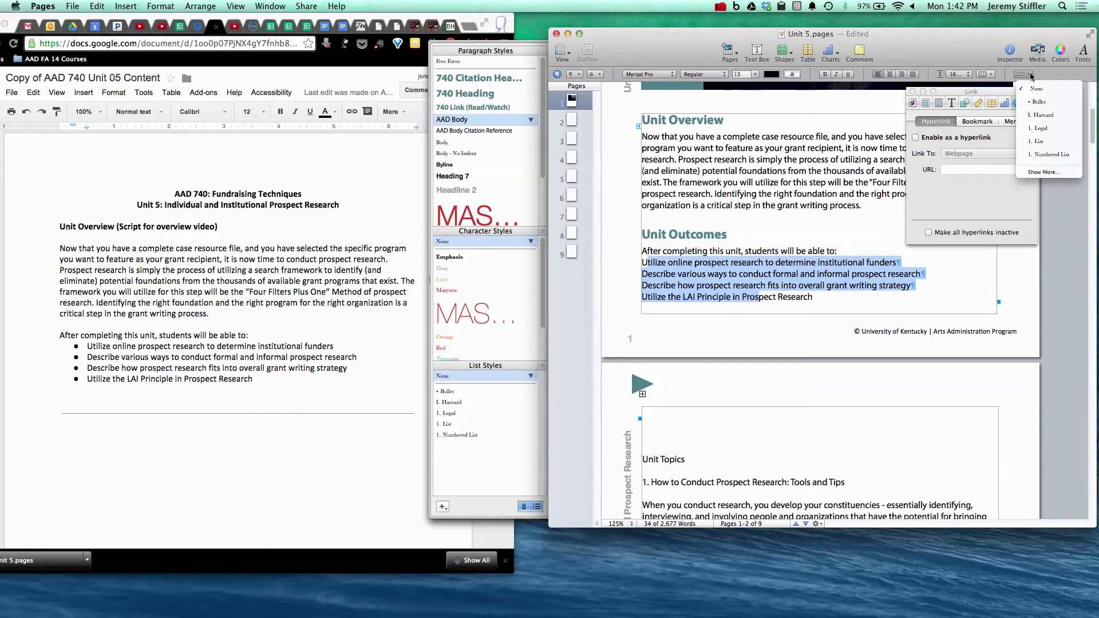
left_click(1039, 103)
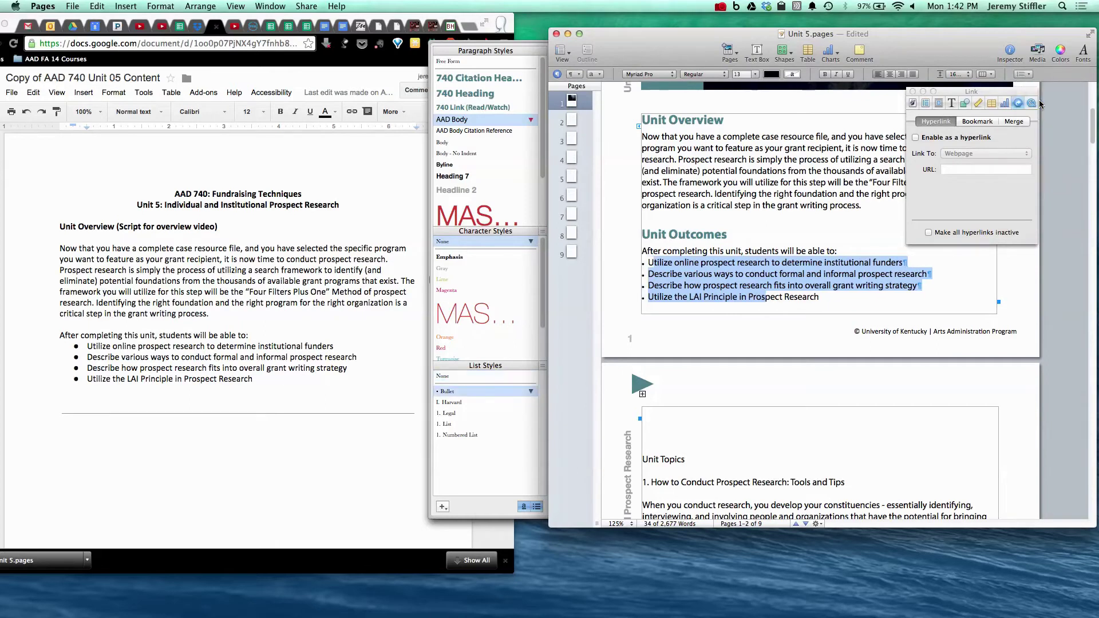
key("Tab")
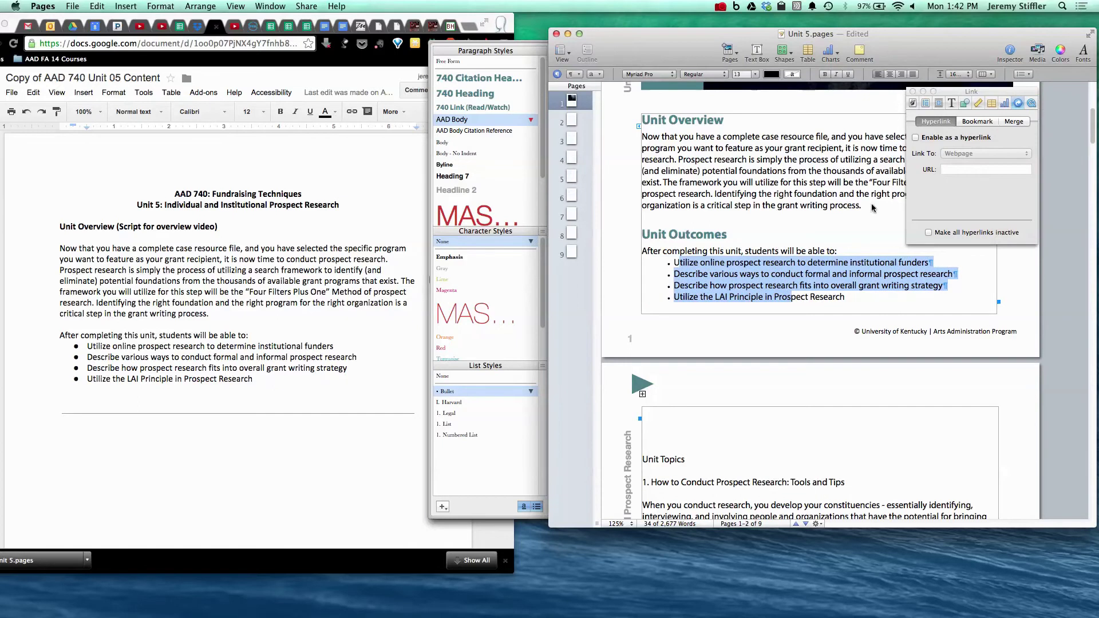
left_click(722, 239)
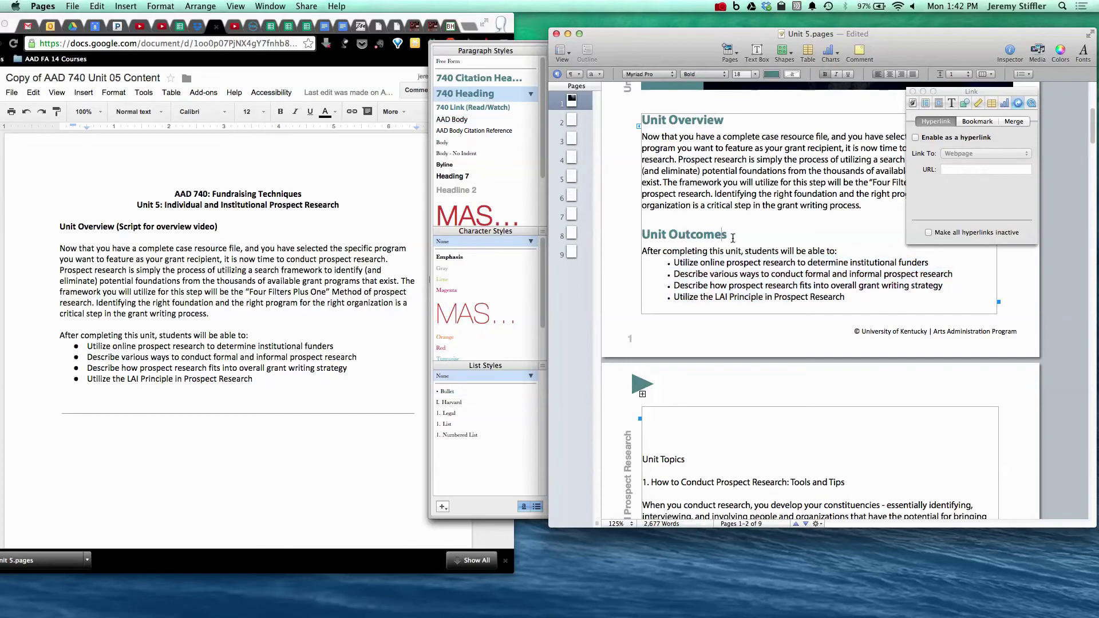
Step: Delete the blank lines above Unit Topics at the start of page 2
scroll(733, 239, "down", 4)
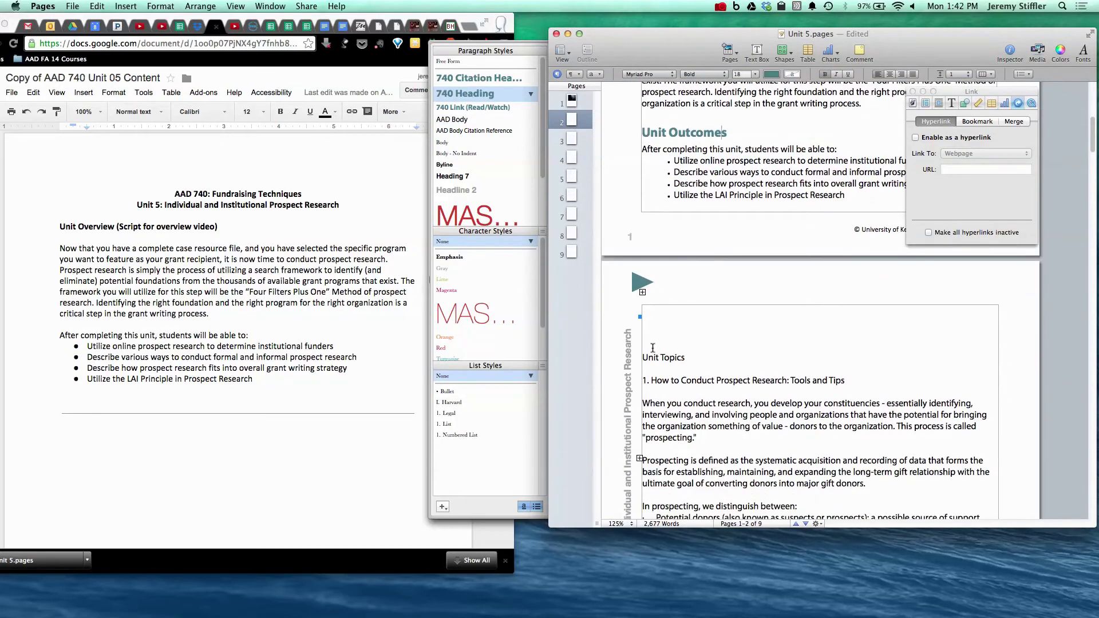
left_click(652, 348)
key("BackSpace")
key("BackSpace")
key("BackSpace")
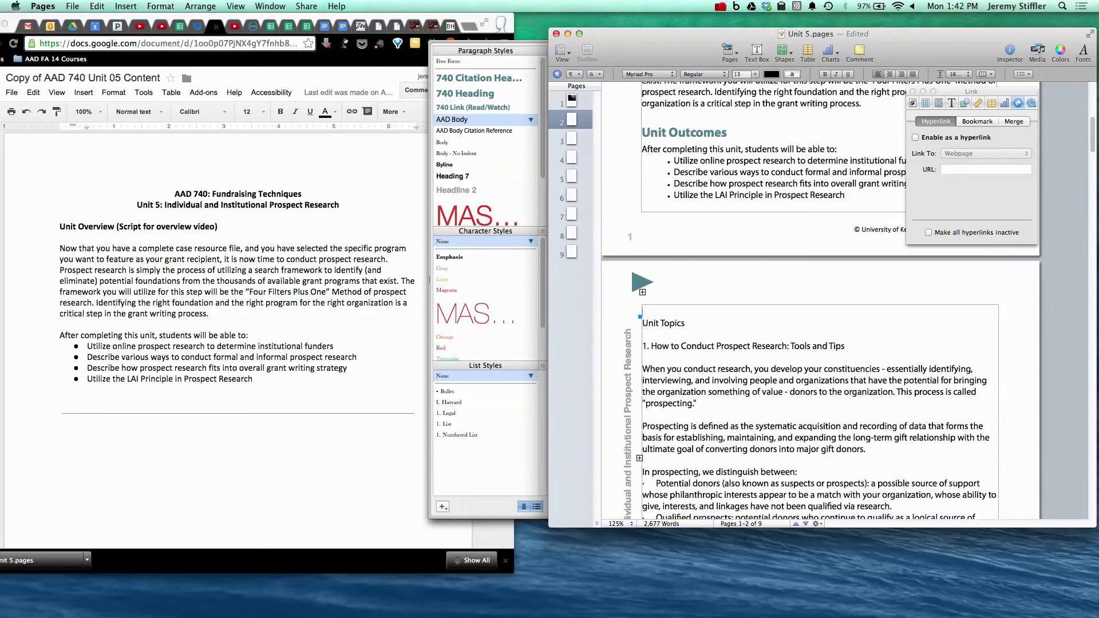
key("BackSpace")
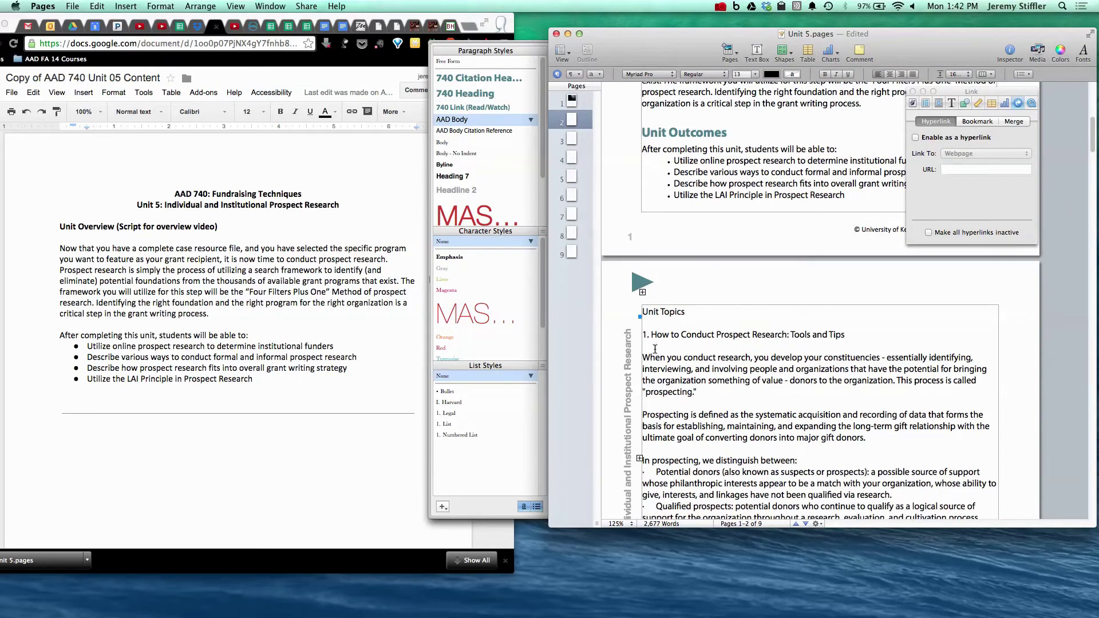
Step: Delete the "Unit Topics" line and the blank line below it
left_click_drag(690, 315, 635, 309)
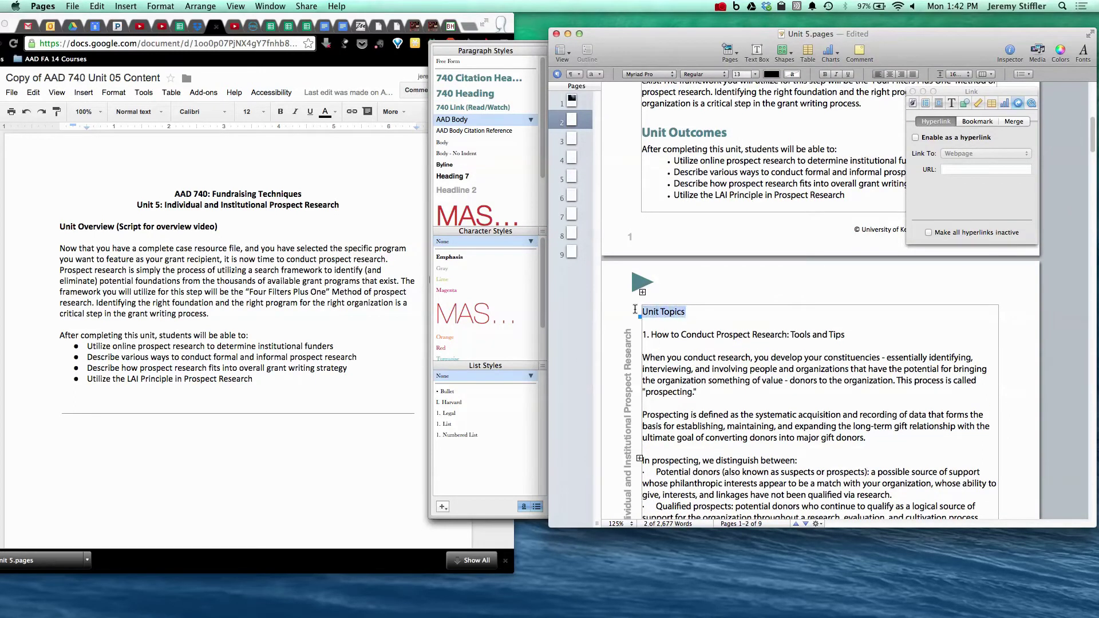
key("BackSpace")
key("Delete")
key("Delete")
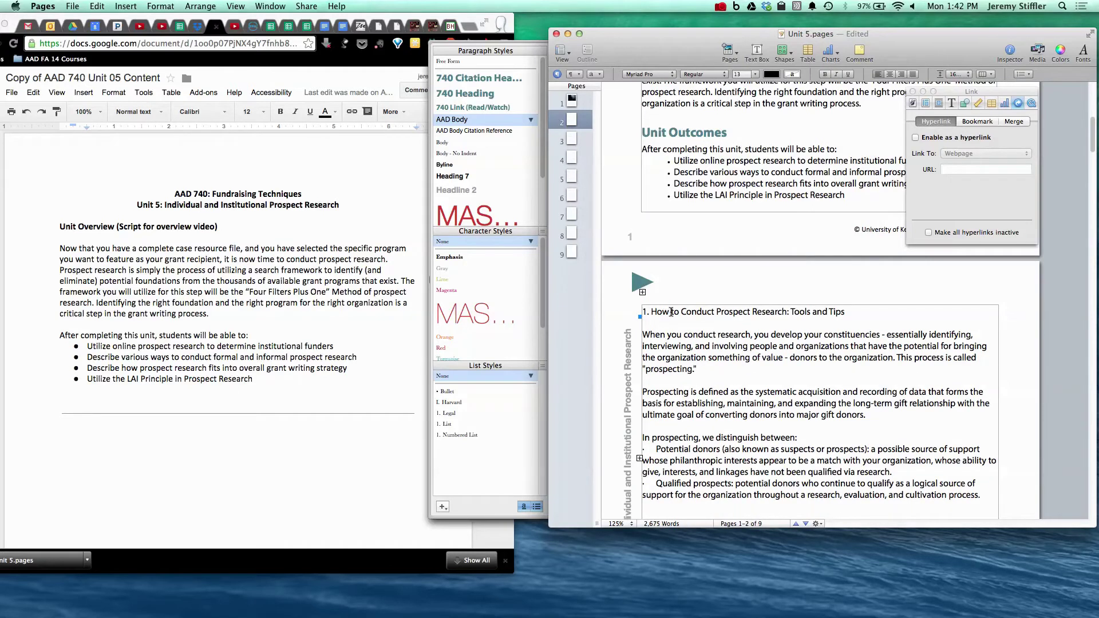
Step: Apply the 740 Heading style to "1. How to Conduct Prospect Research: Tools and Tips" and delete the blank line below it
left_click(652, 314)
left_click(465, 93)
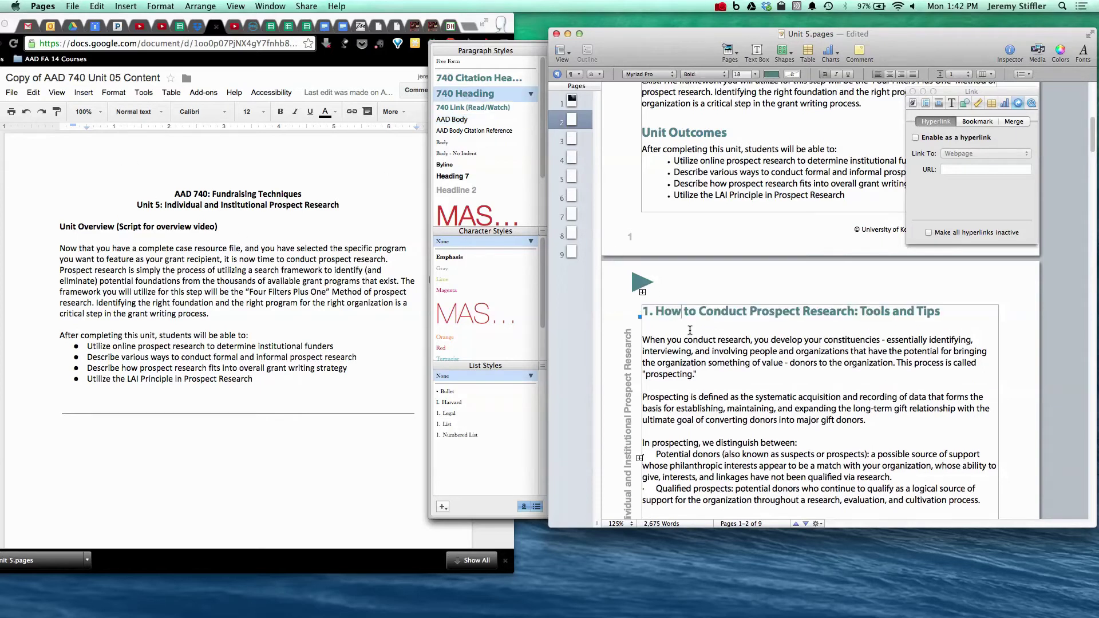
left_click(689, 327)
key("BackSpace")
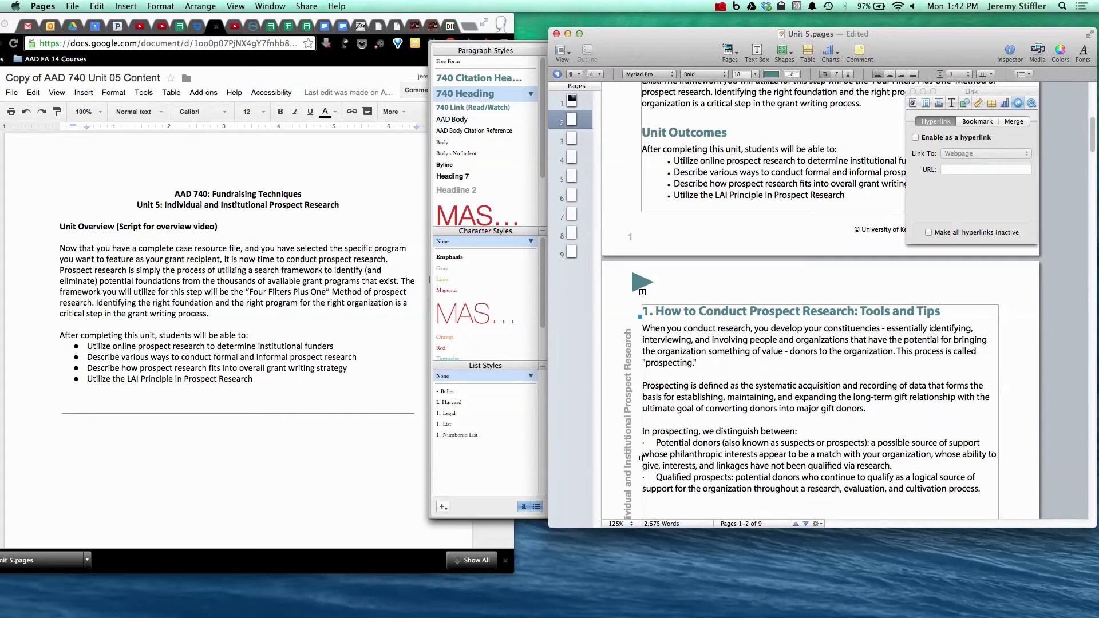
Step: Delete the manually typed bullet marks before "Potential donors" and "Qualified prospects" on page 2
scroll(697, 341, "down", 5)
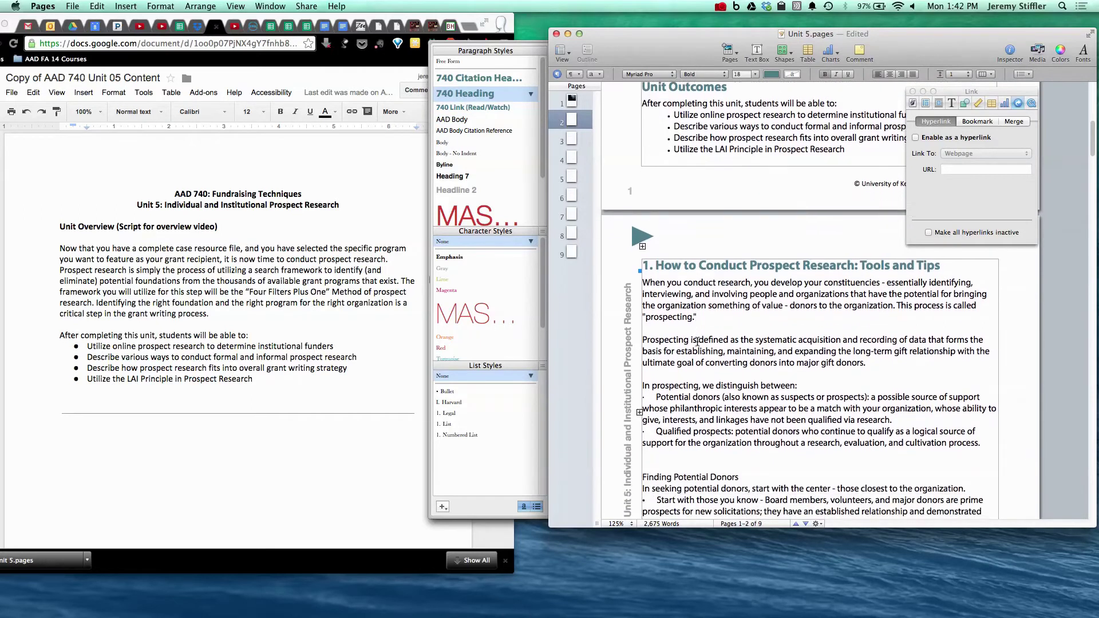
scroll(699, 342, "down", 5)
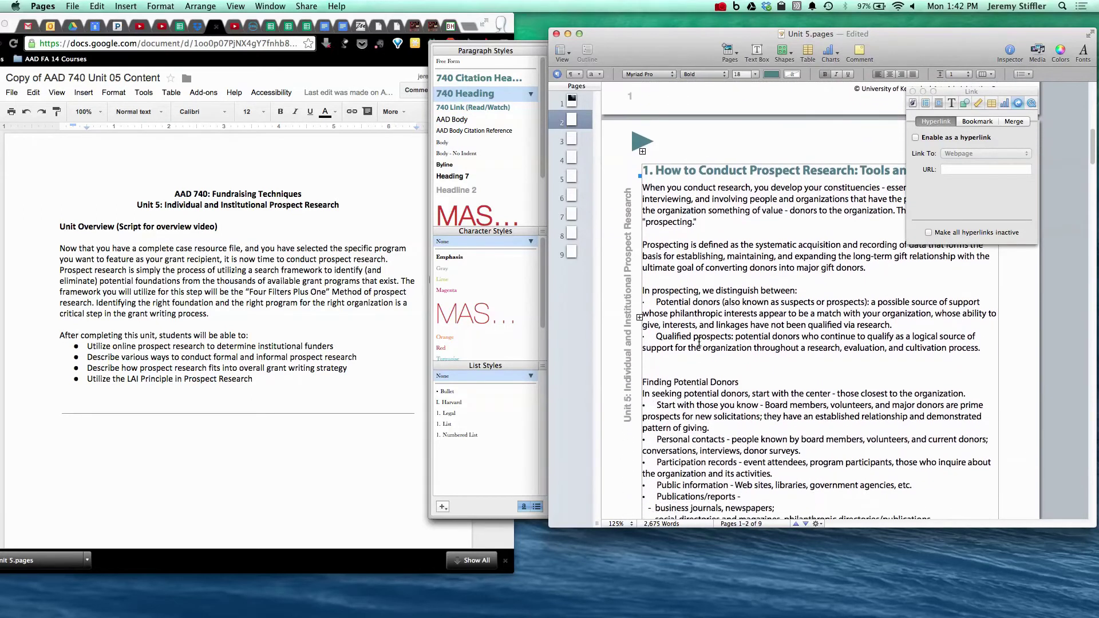
left_click_drag(656, 300, 635, 305)
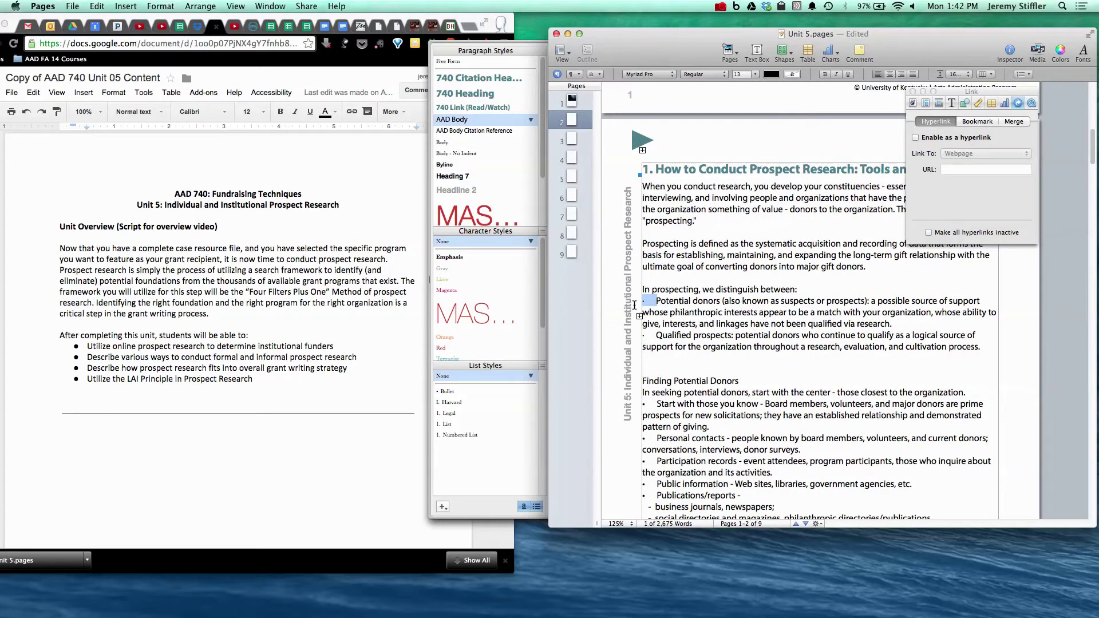
key("BackSpace")
left_click_drag(658, 336, 637, 341)
key("BackSpace")
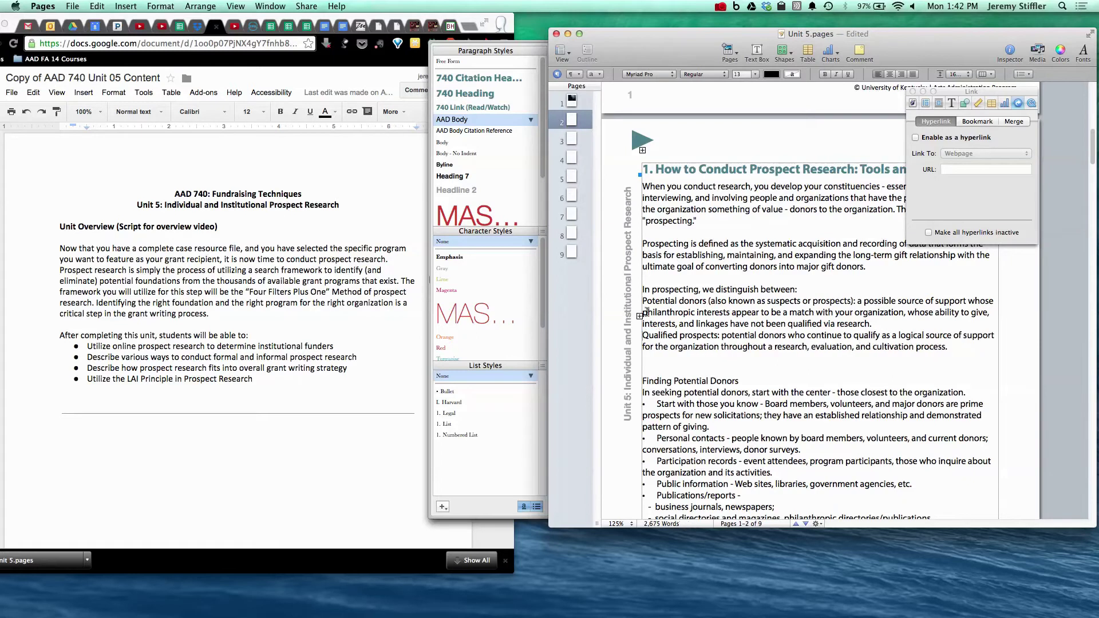
Step: Format the Potential donors and Qualified prospects paragraphs as an indented list with the Bullet list style
left_click_drag(654, 302, 678, 347)
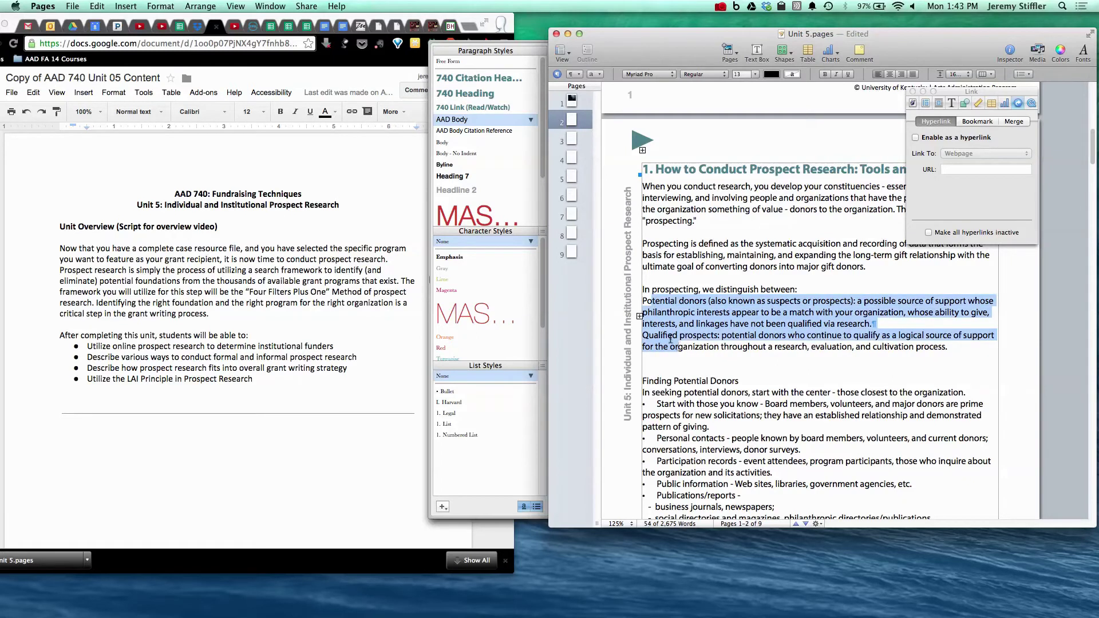
left_click(1029, 74)
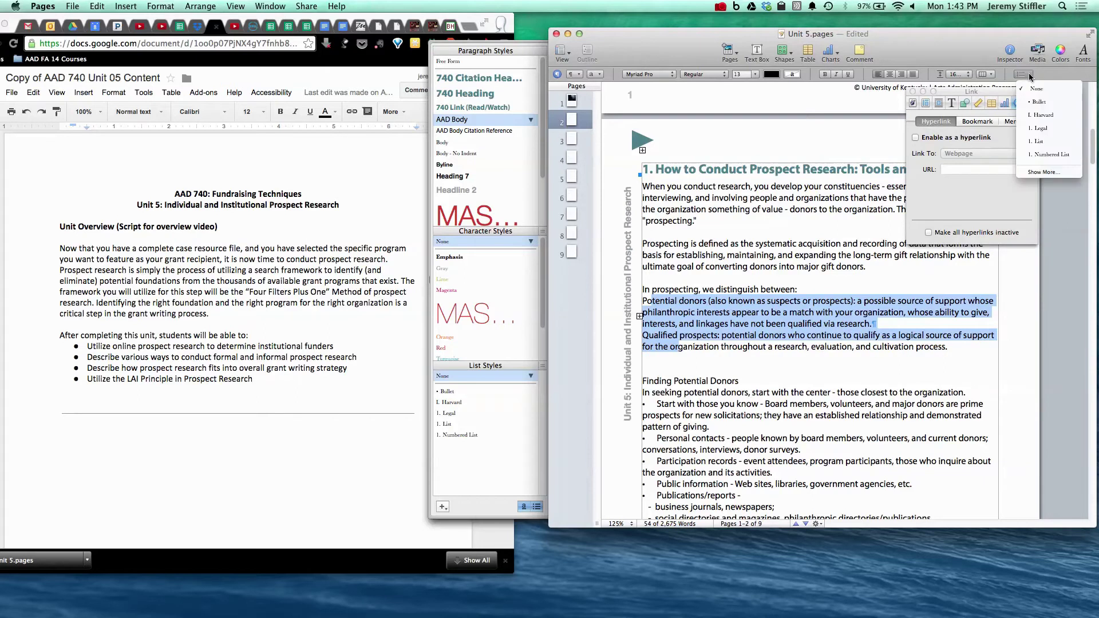
left_click(1051, 104)
key("Tab")
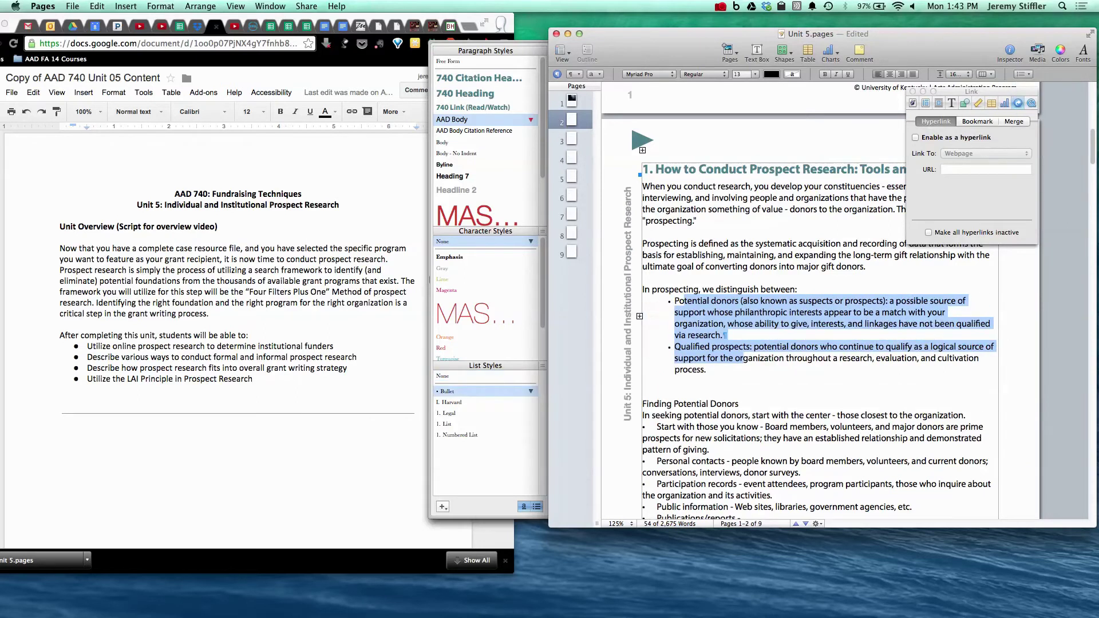
left_click(774, 387)
Step: Replace the typed bullets under Finding Potential Donors with the Bullet list style, covering "In seeking potential donors" through "Publications/reports"
scroll(764, 372, "down", 4)
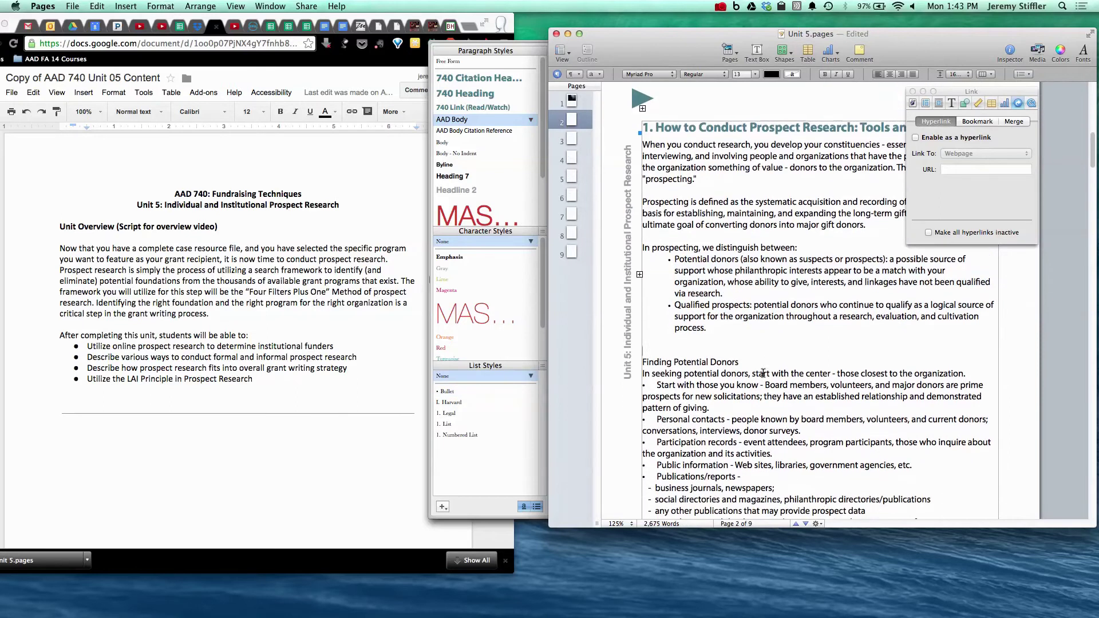
scroll(764, 356, "down", 1)
left_click_drag(657, 313, 639, 317)
key("BackSpace")
key("BackSpace")
left_click_drag(658, 347, 644, 305)
key("BackSpace")
key("BackSpace")
key("BackSpace")
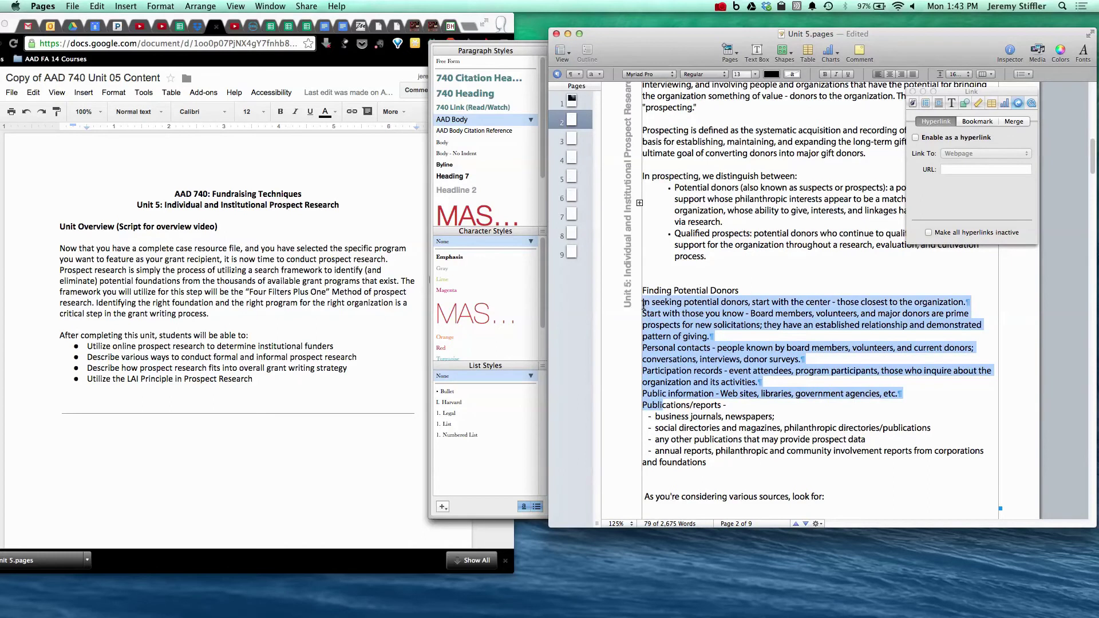
left_click(1022, 74)
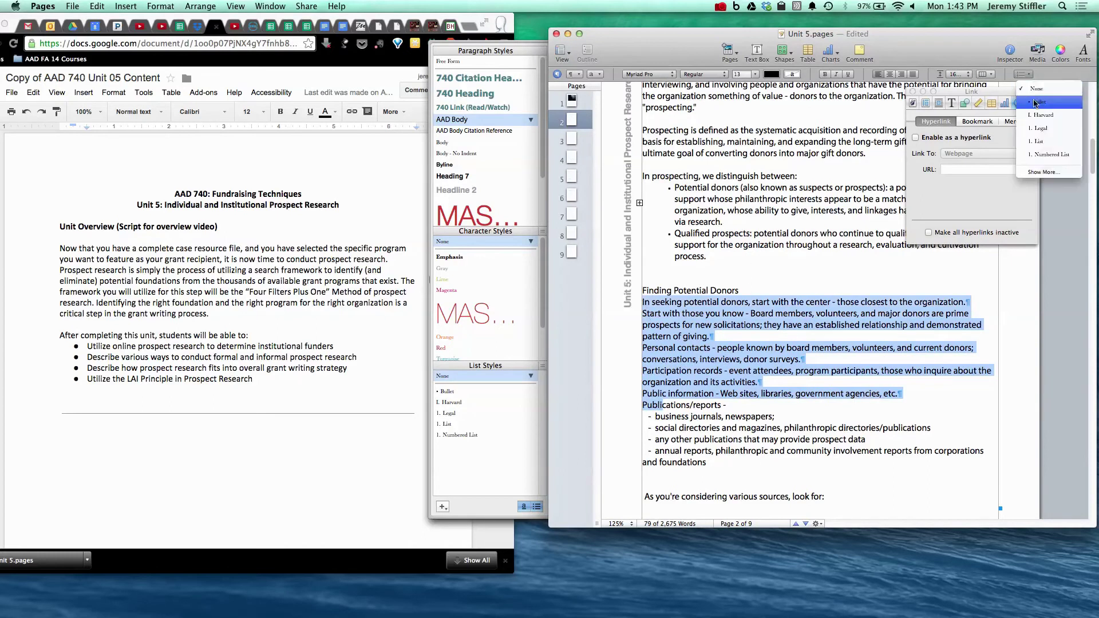
left_click(1035, 103)
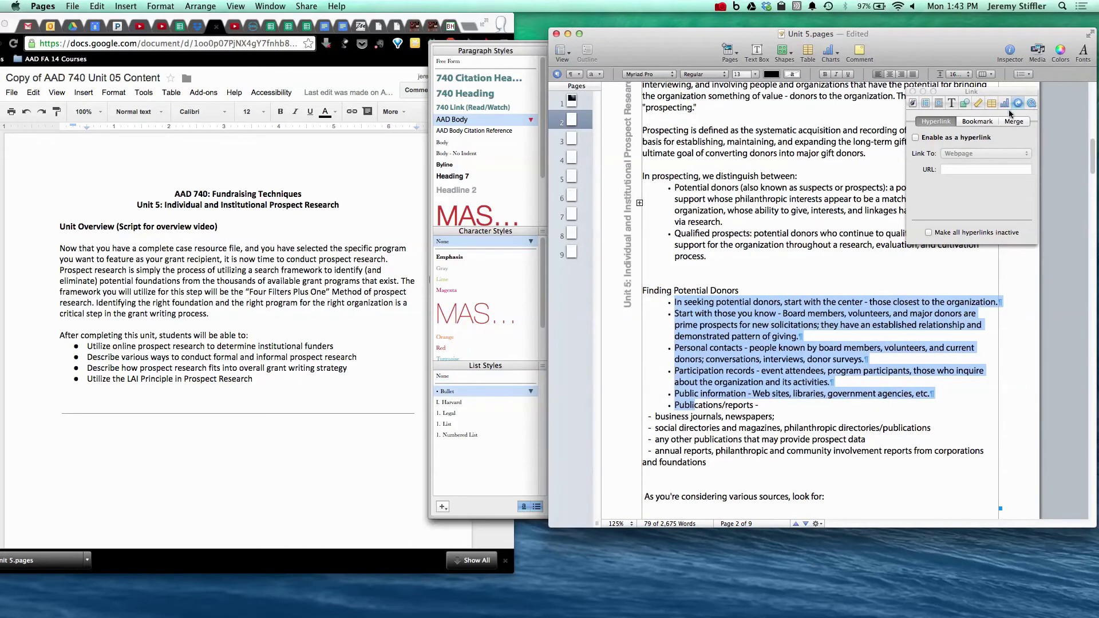
Step: Delete the typed dashes and leading spaces from the four lines below "Publications/reports"
scroll(702, 297, "down", 2)
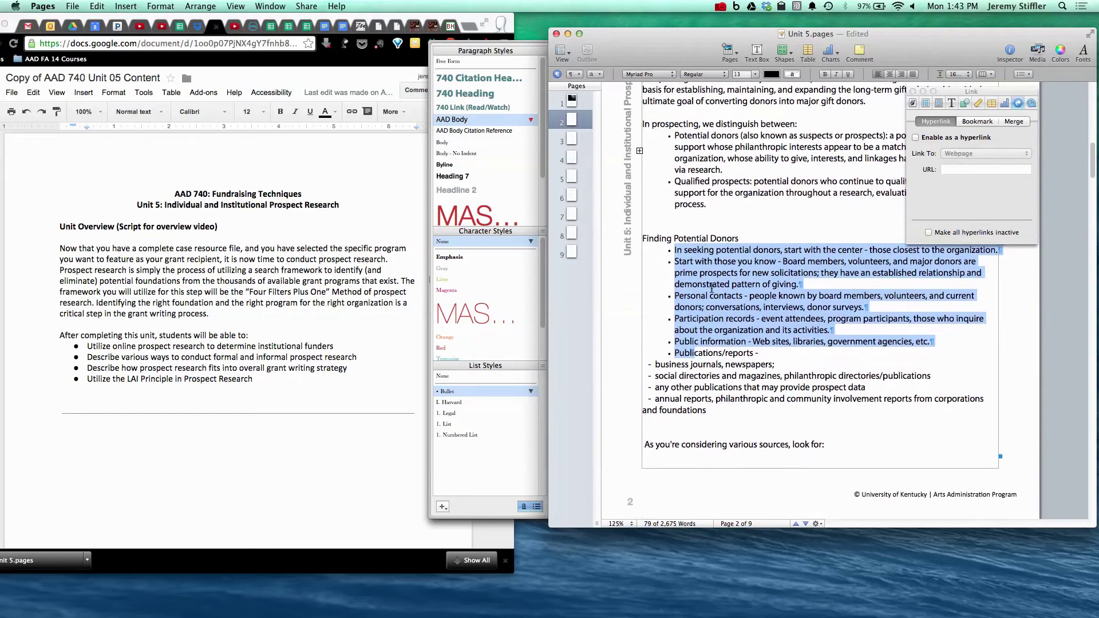
left_click(657, 364)
key("BackSpace")
key("BackSpace")
key("BackSpace")
left_click(654, 377)
key("BackSpace")
key("BackSpace")
key("BackSpace")
left_click(655, 388)
key("BackSpace")
key("BackSpace")
key("BackSpace")
left_click(656, 400)
key("BackSpace")
key("BackSpace")
key("BackSpace")
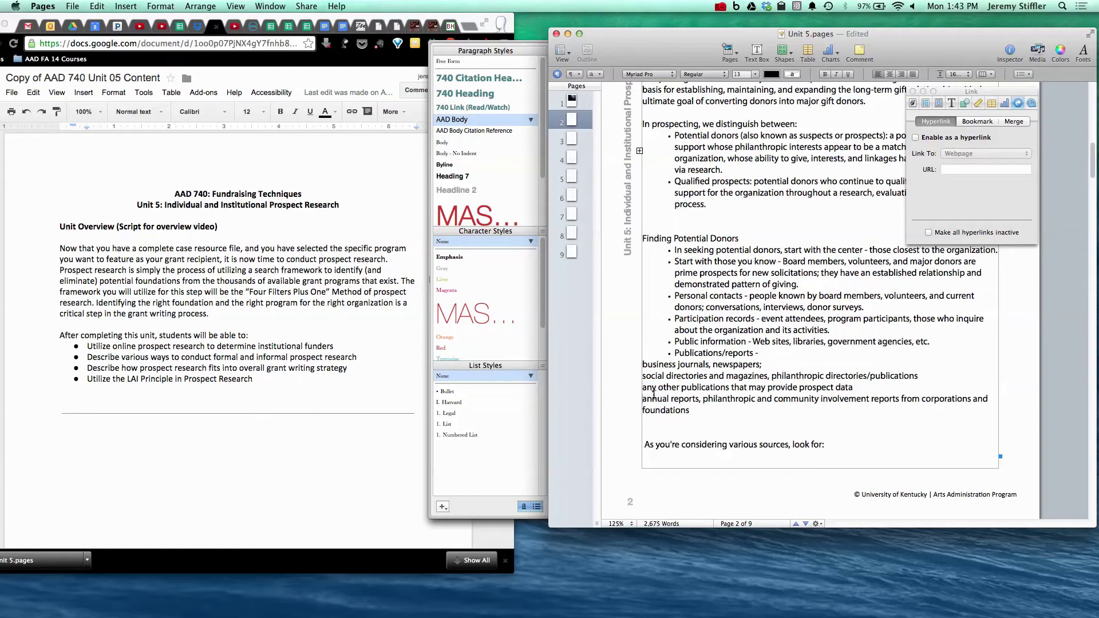
Step: Apply the Bullet list style to the four lines below "Publications/reports" and indent them as a sublist of that item
left_click_drag(655, 364, 666, 410)
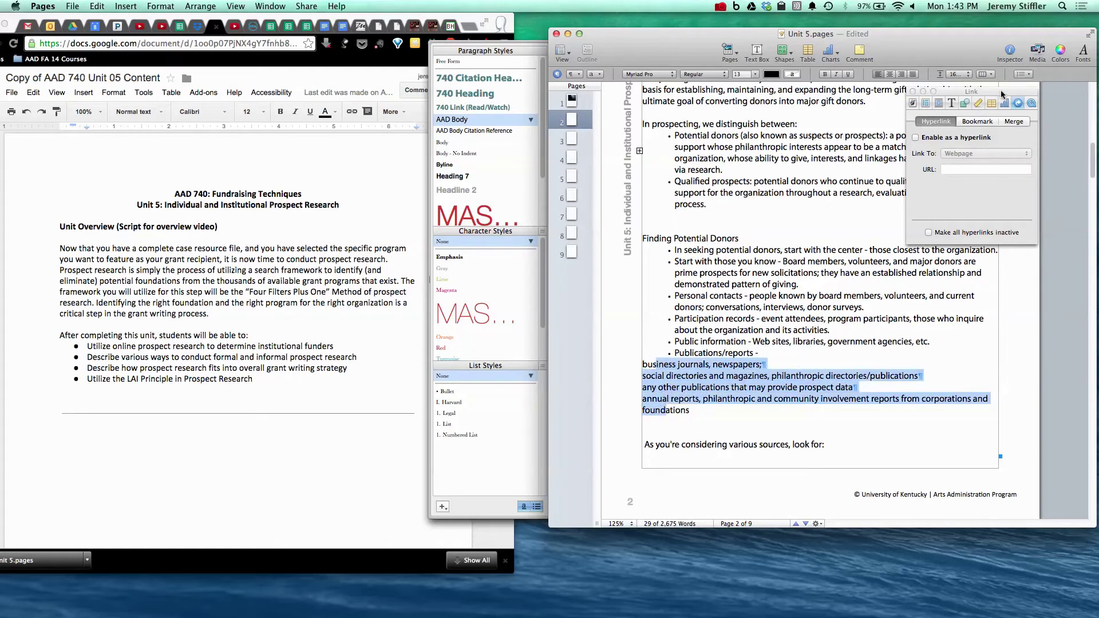
left_click(1023, 74)
left_click(1035, 103)
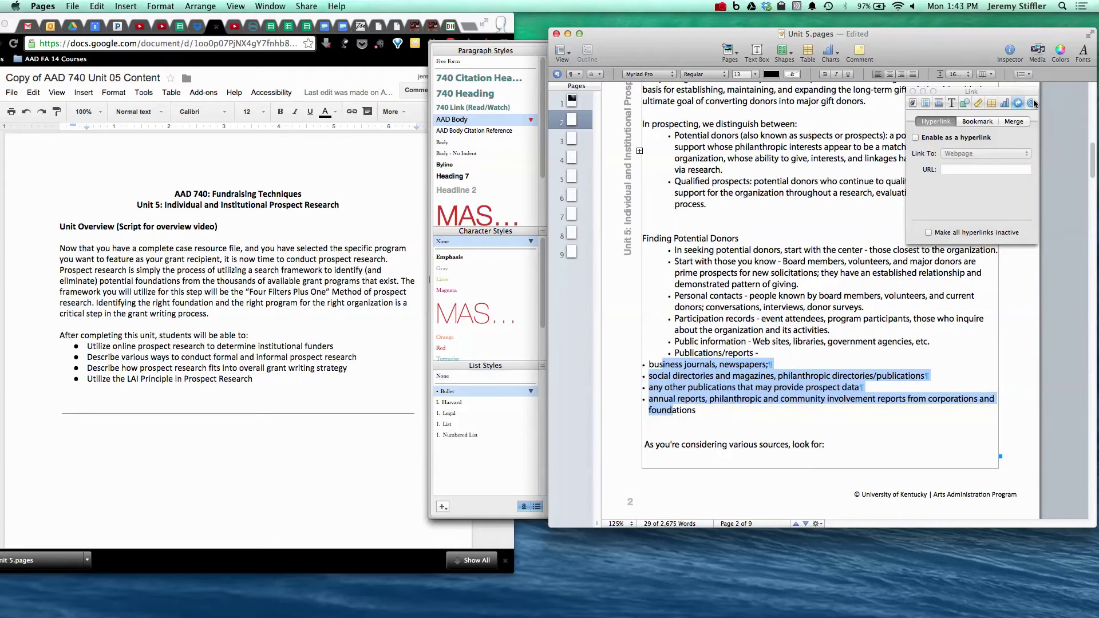
key("Tab")
key("Tab")
key("Tab")
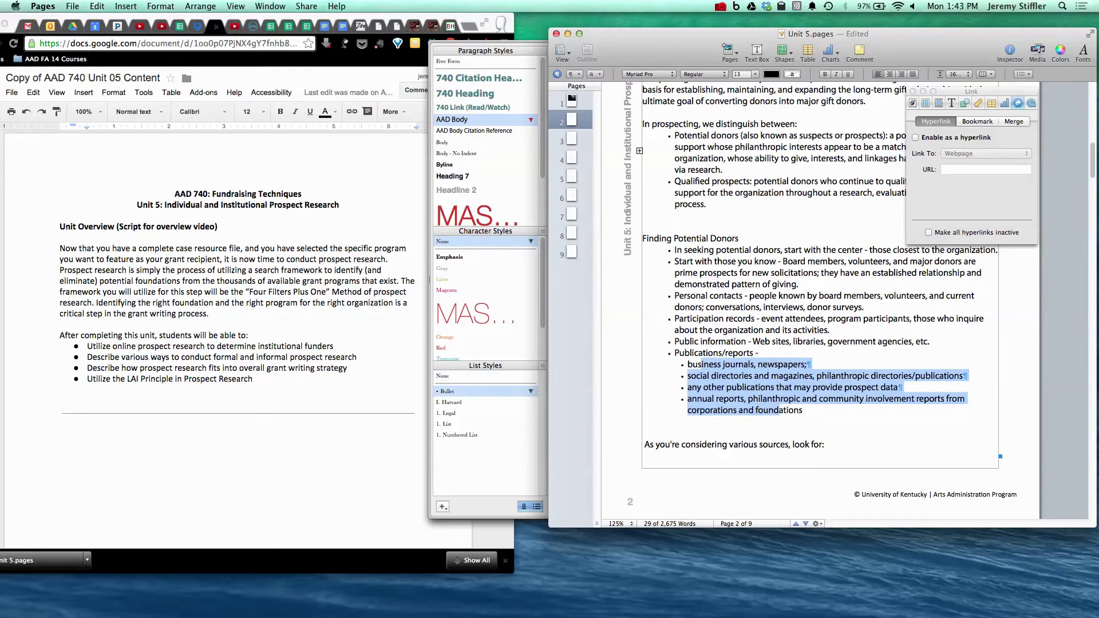
Step: Move the line "As you're considering various sources, look for:" onto the next page by inserting blank lines above it
left_click(742, 321)
scroll(745, 314, "down", 5)
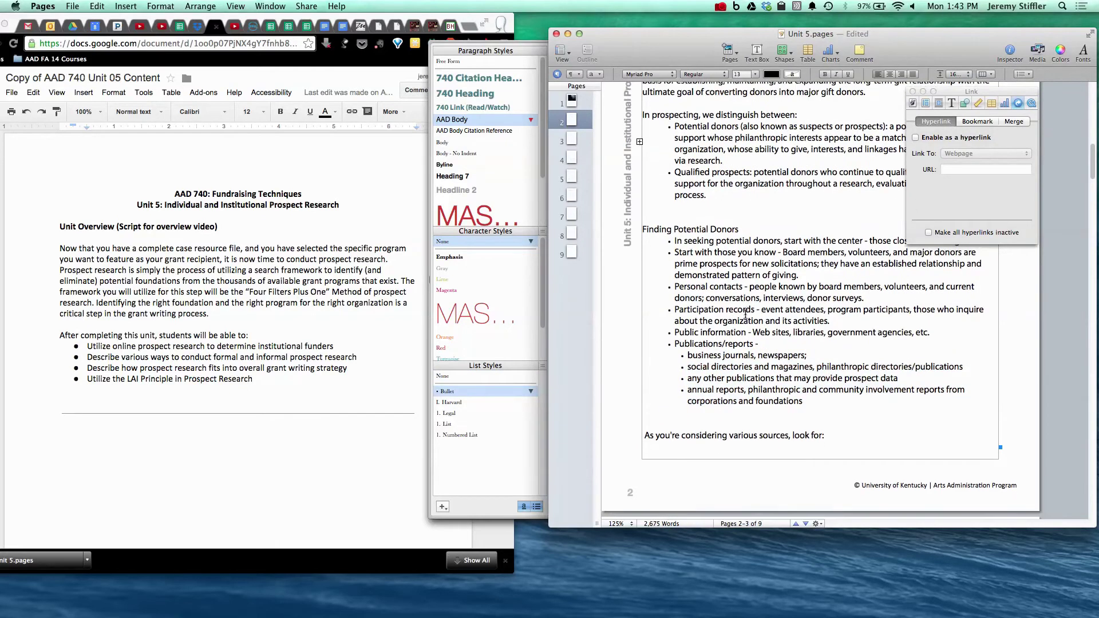
left_click(697, 318)
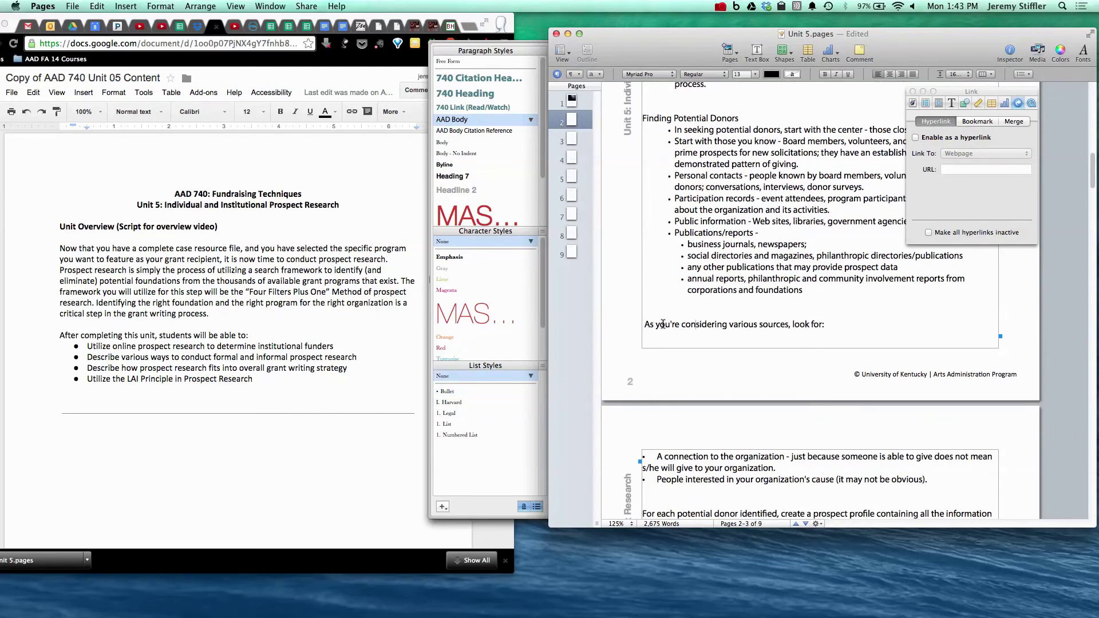
scroll(660, 322, "down", 3)
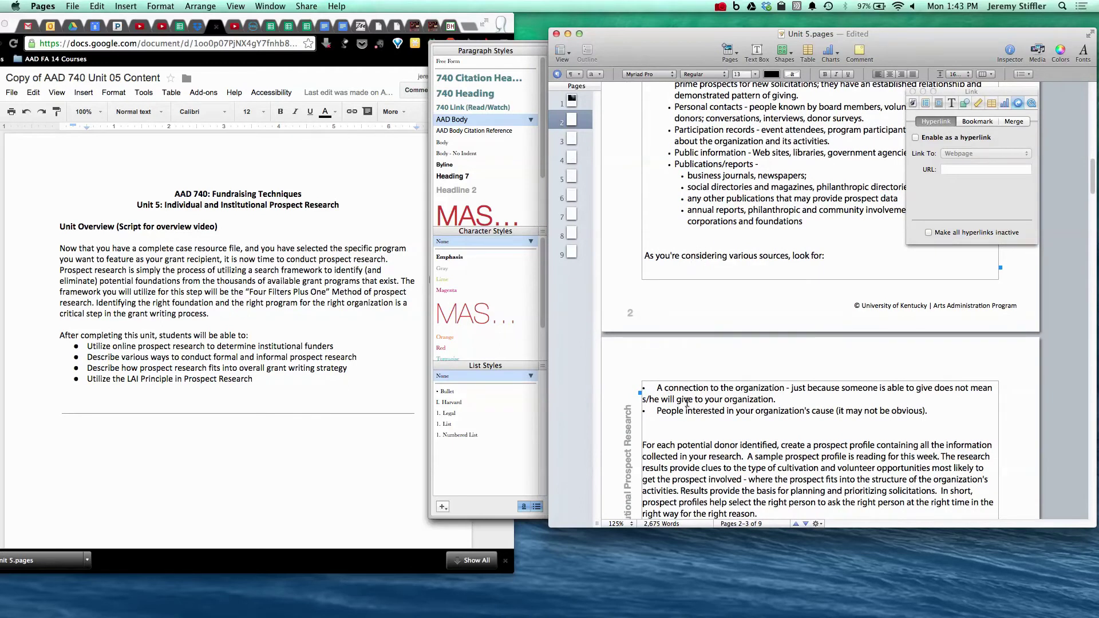
key("Return")
key("Return")
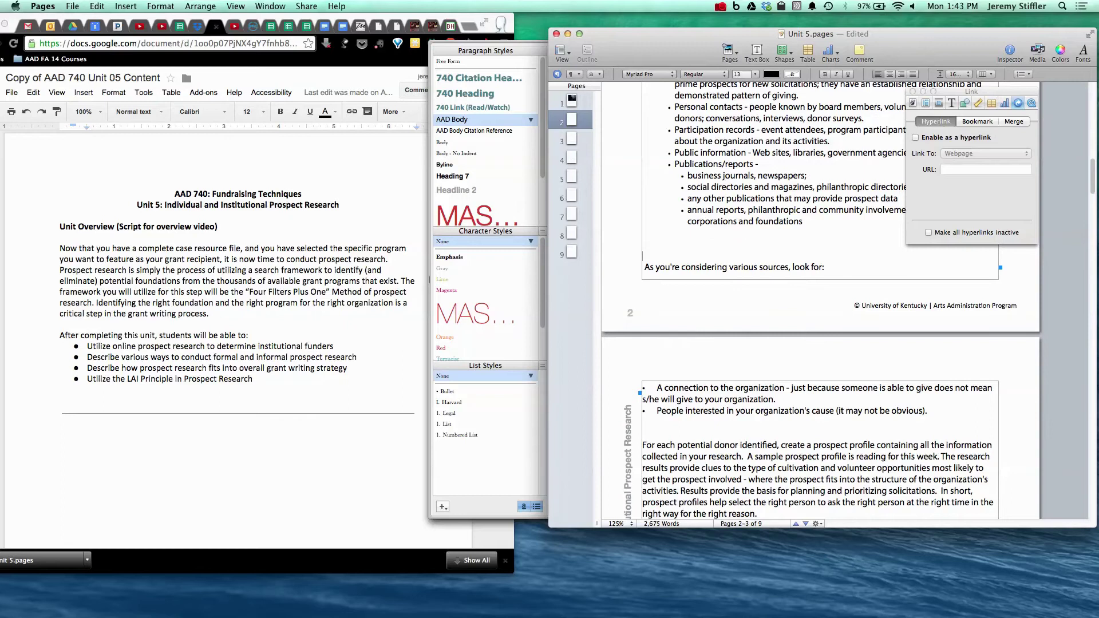
scroll(733, 339, "down", 4)
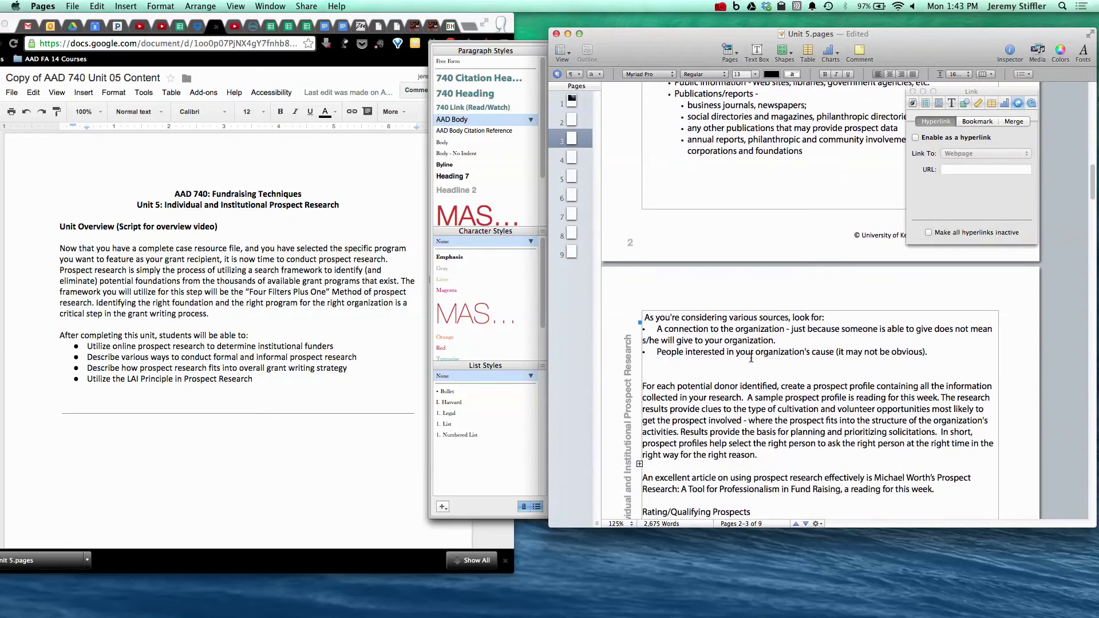
Step: Replace the typed bullets on "A connection to the organization" and "People interested in your organization's cause" with the Bullet list style
left_click_drag(659, 302, 669, 326)
key("BackSpace")
key("BackSpace")
left_click(1024, 73)
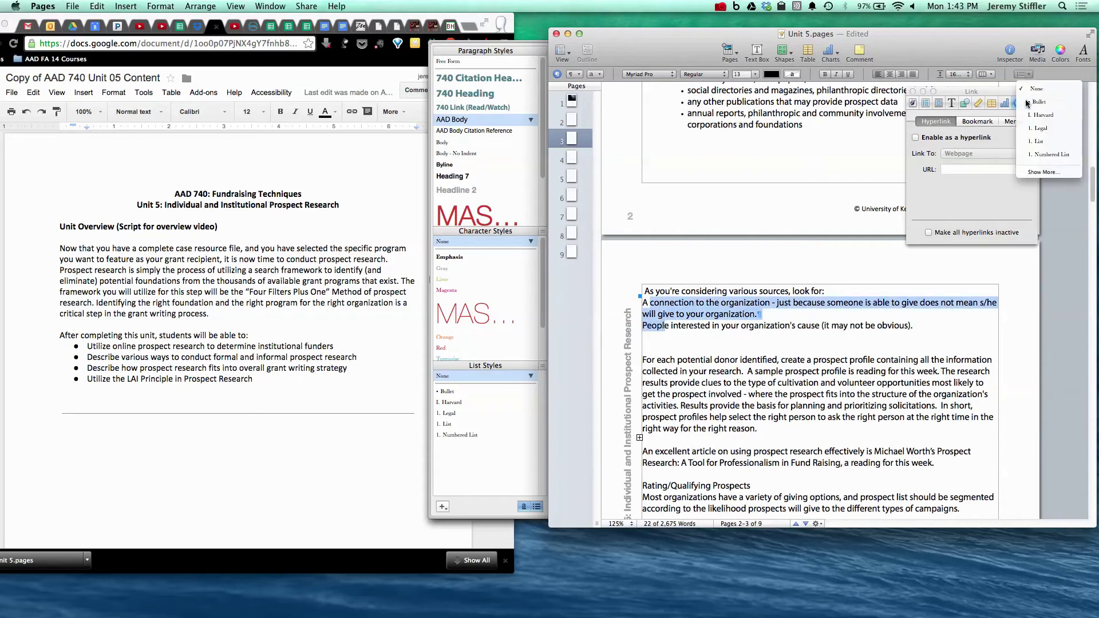
left_click(1030, 102)
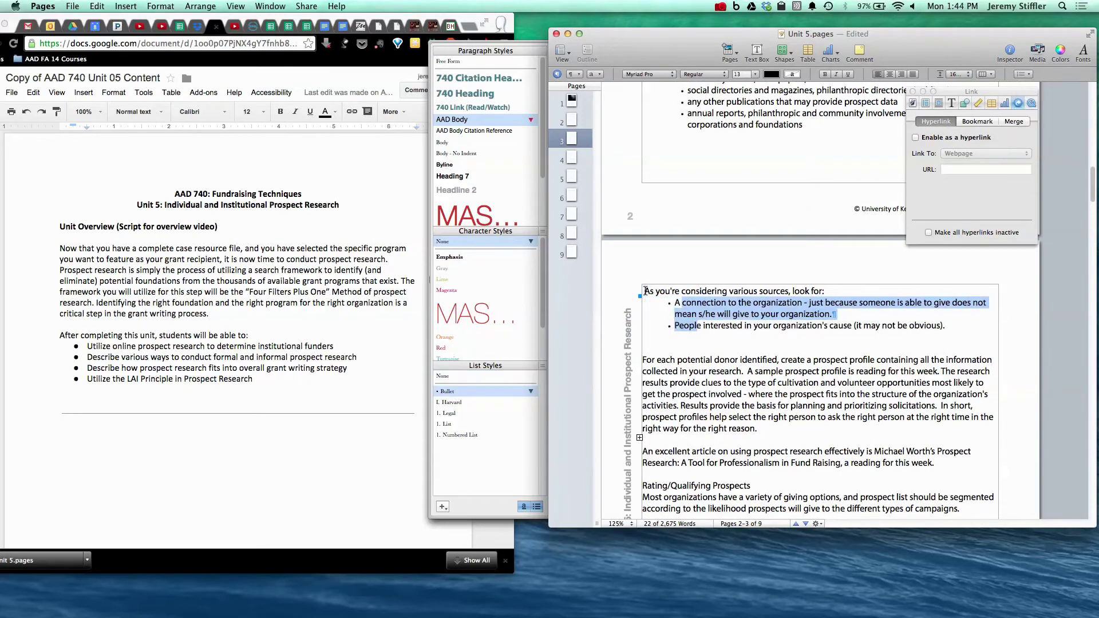
Step: Delete the leading space before "As you're considering various sources" and the extra blank line below its bulleted list
left_click(645, 291)
left_click(704, 338)
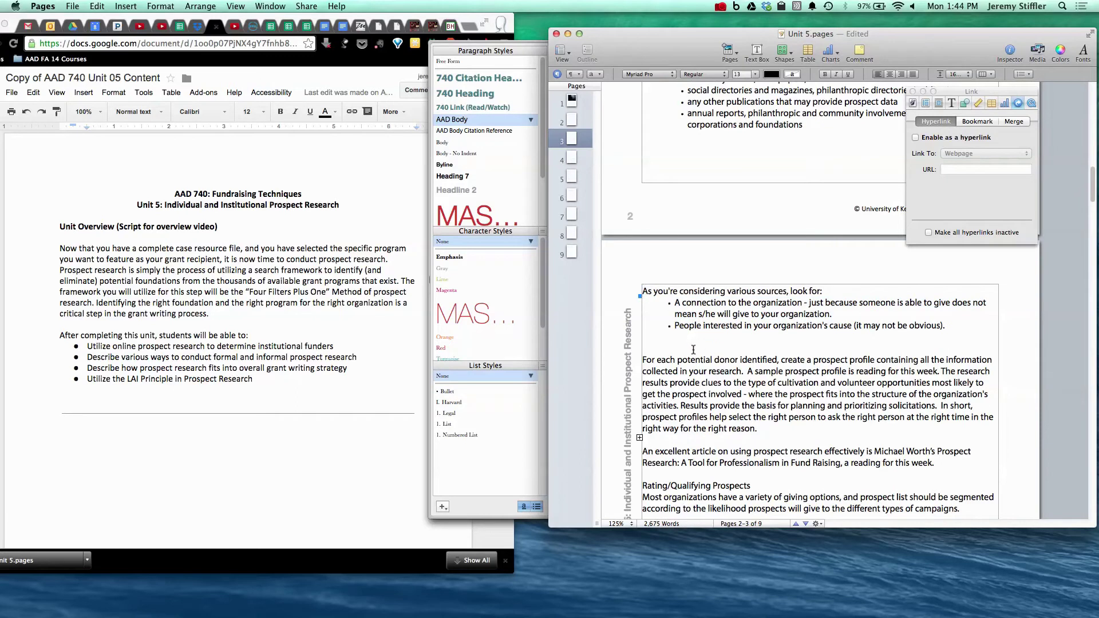
key("BackSpace")
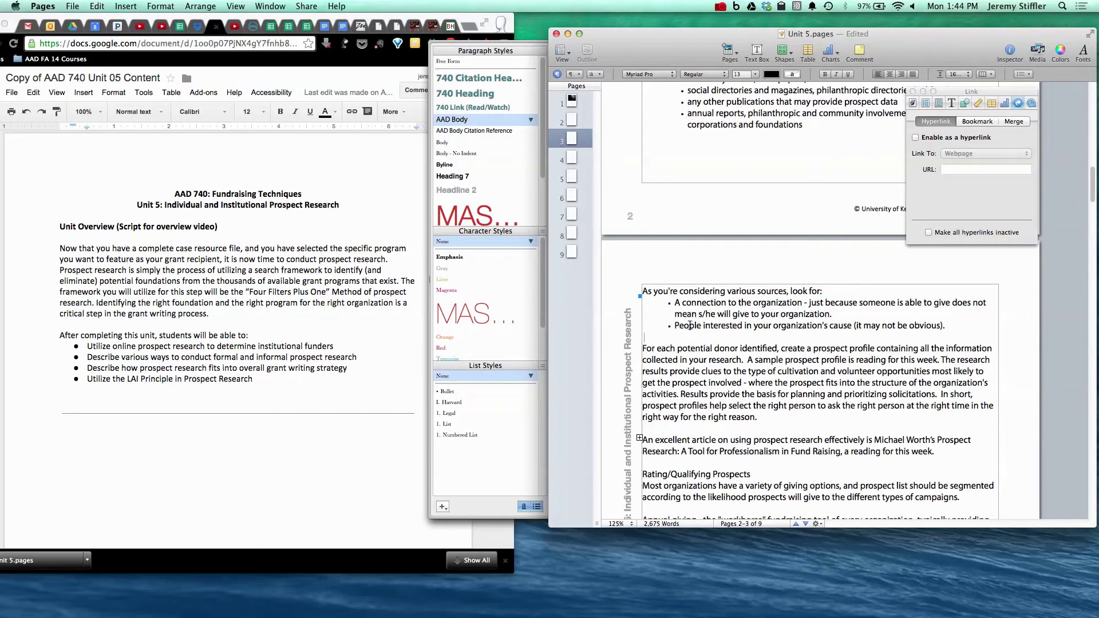
Step: Check how the Finding Potential Donors heading and its opening sentence are formatted in the Google Docs source
scroll(693, 326, "down", 5)
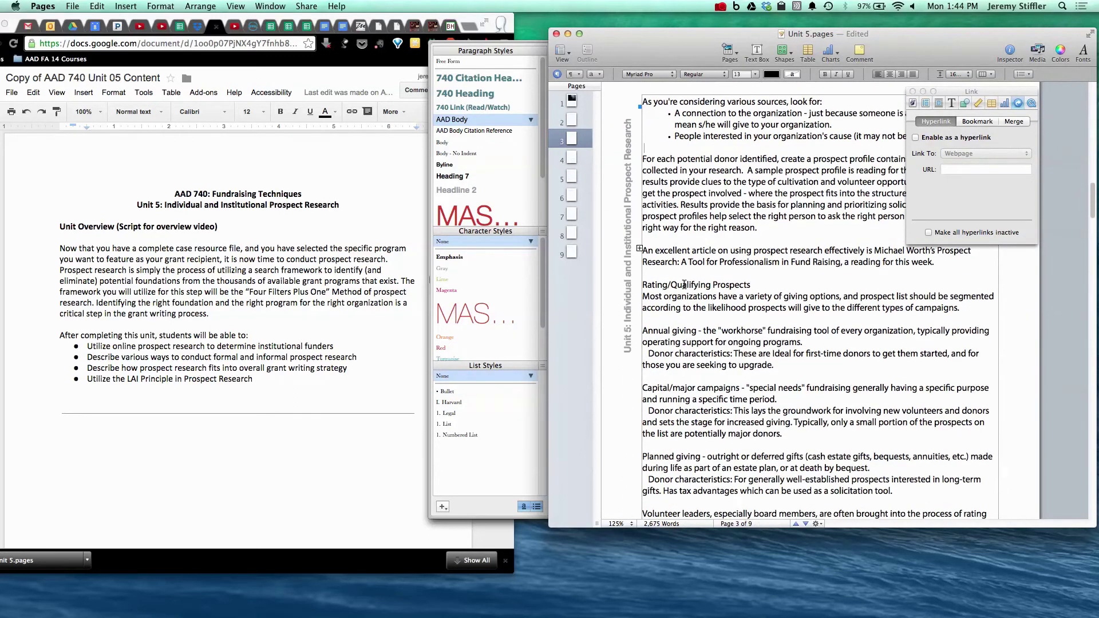
scroll(673, 293, "down", 1)
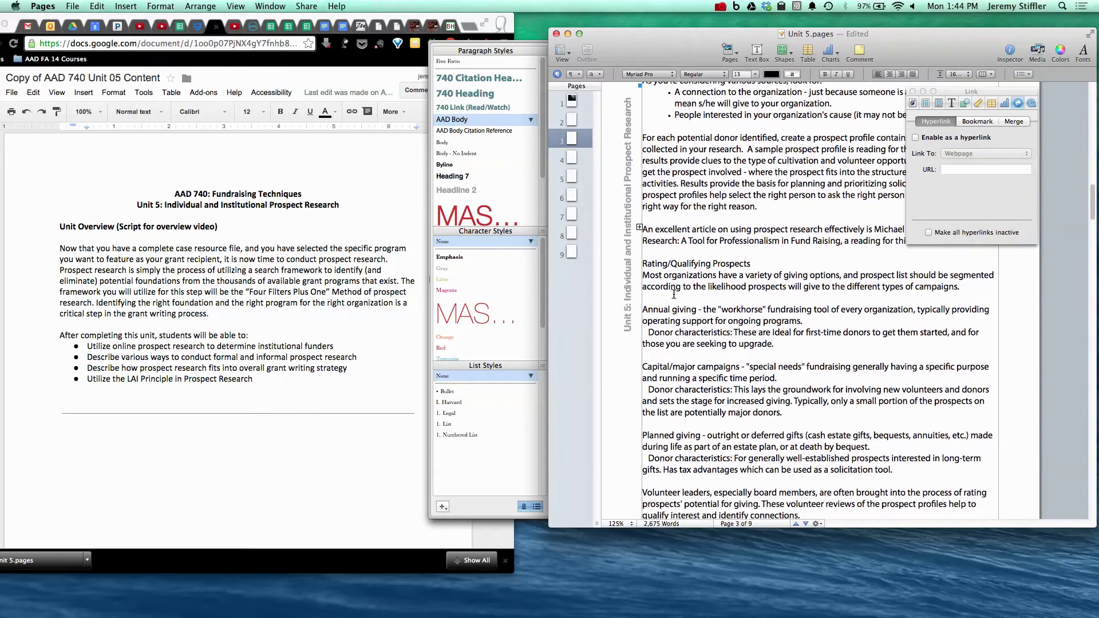
scroll(689, 288, "up", 2)
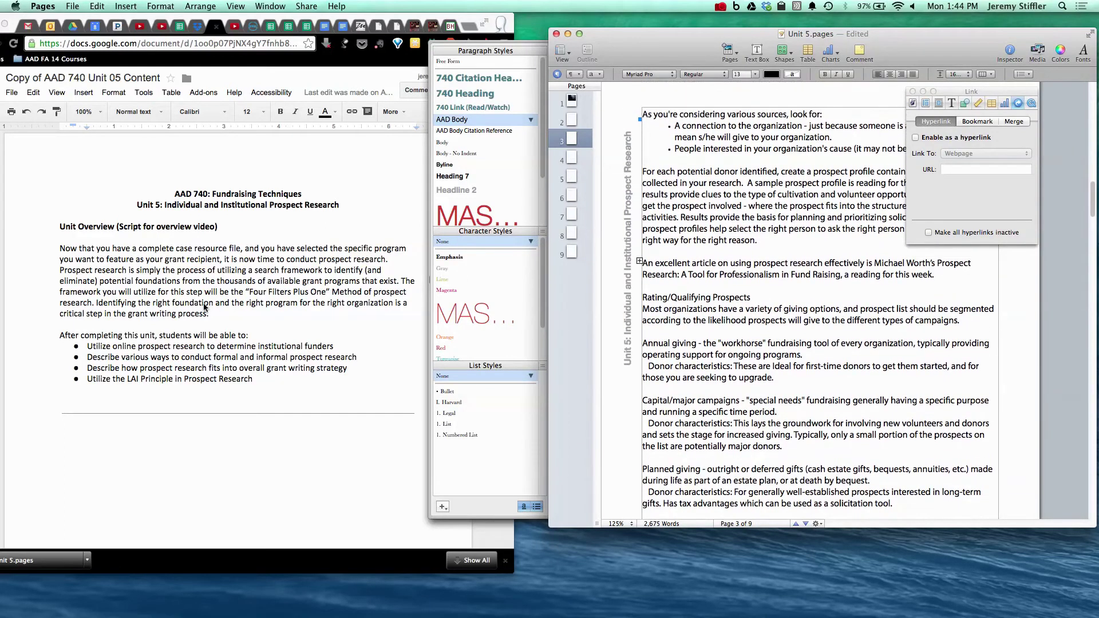
scroll(222, 307, "down", 10)
scroll(175, 296, "down", 15)
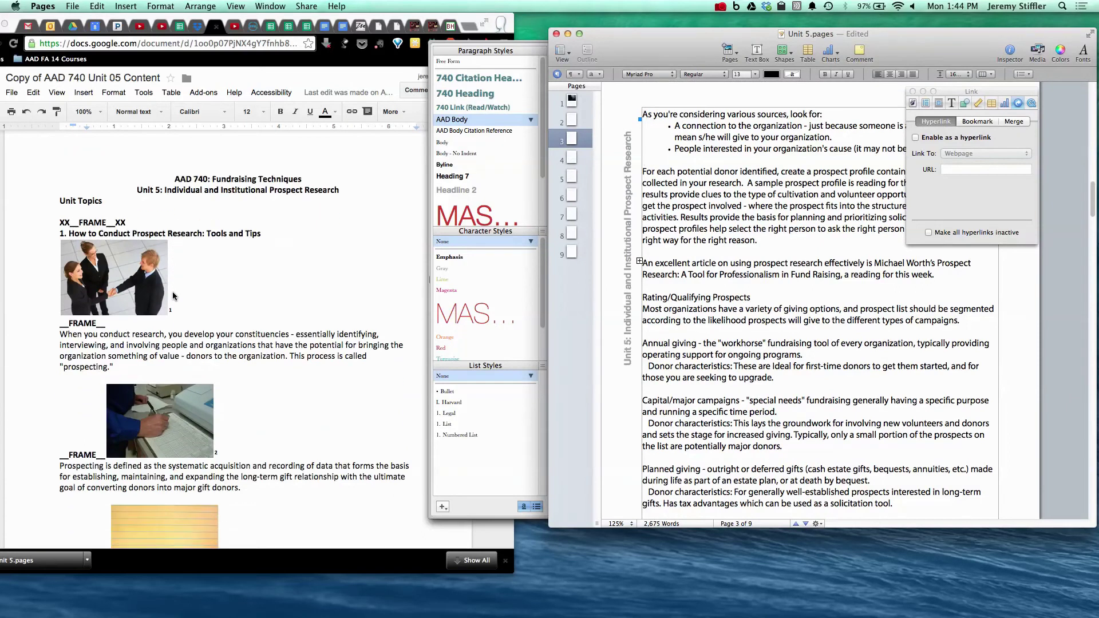
scroll(177, 297, "down", 5)
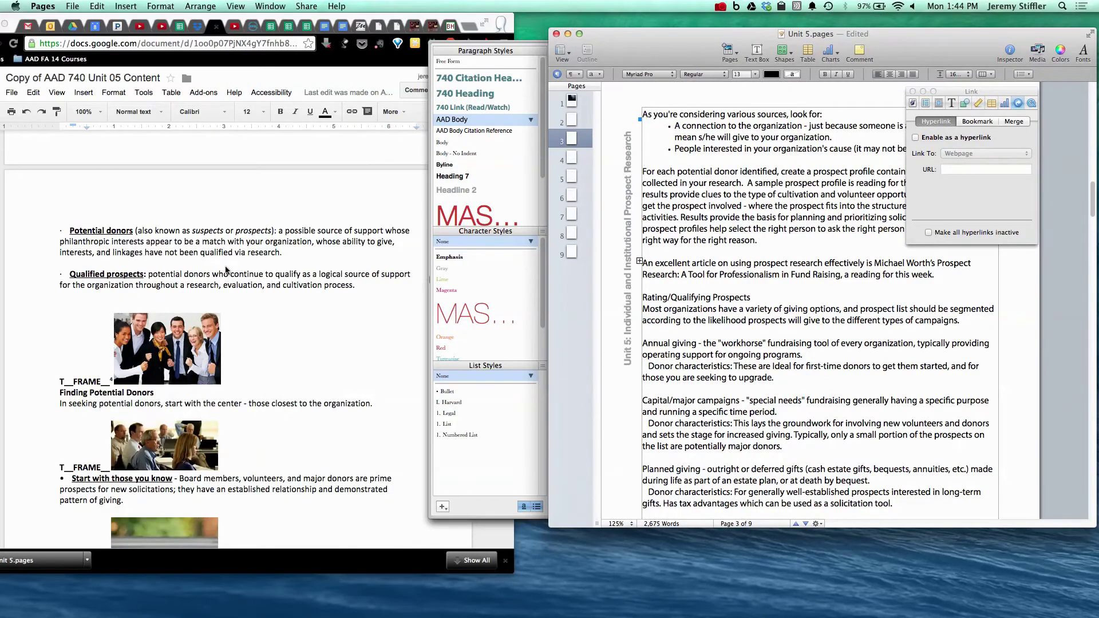
scroll(225, 270, "down", 3)
left_click(107, 275)
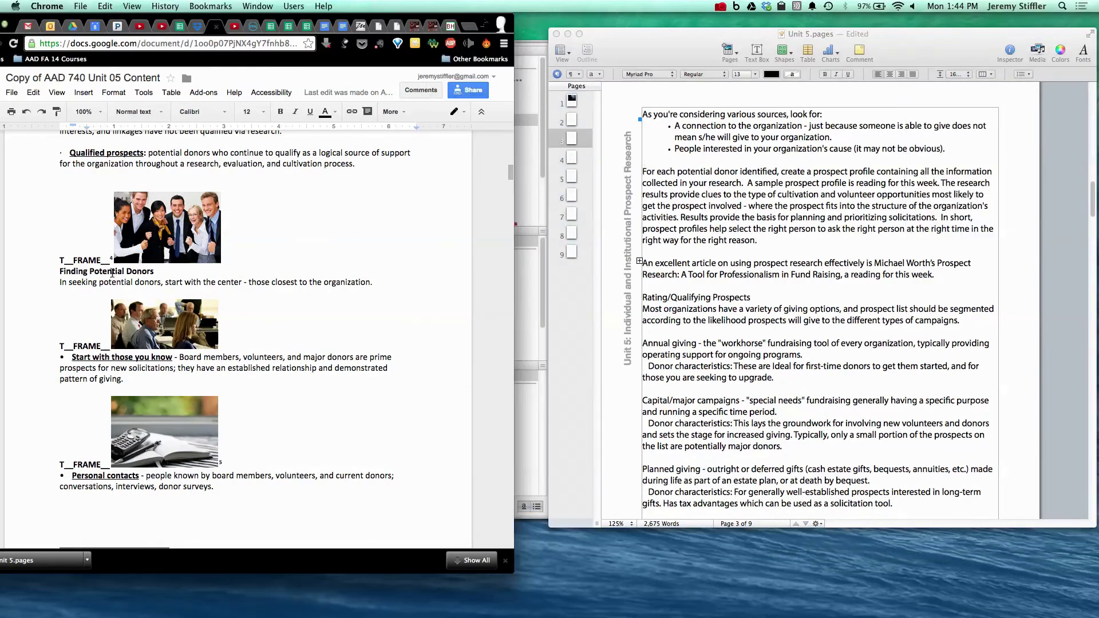
Step: Make the "Finding Potential Donors" heading bold in the Pages document
scroll(683, 261, "up", 5)
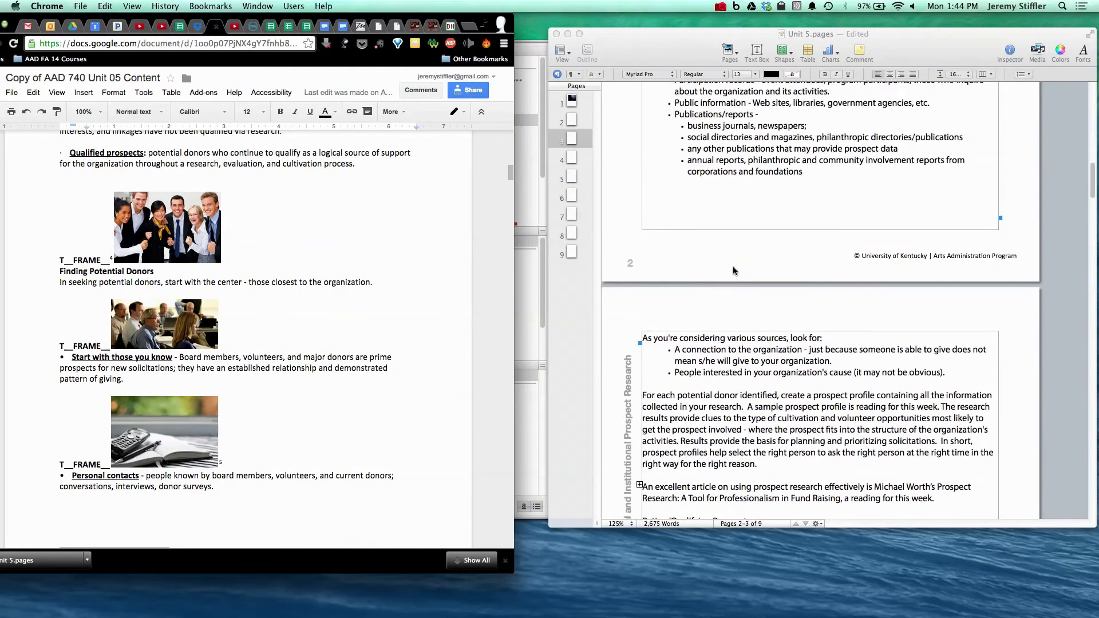
scroll(737, 278, "up", 5)
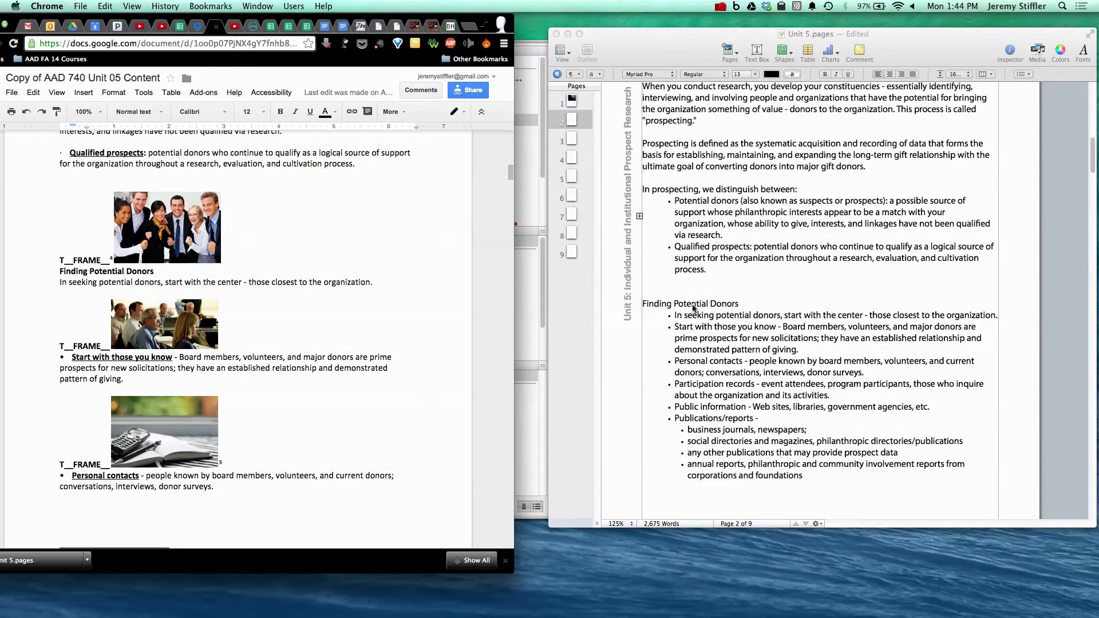
double_click(691, 304)
double_click(661, 304)
left_click_drag(742, 300, 633, 306)
key("super+b")
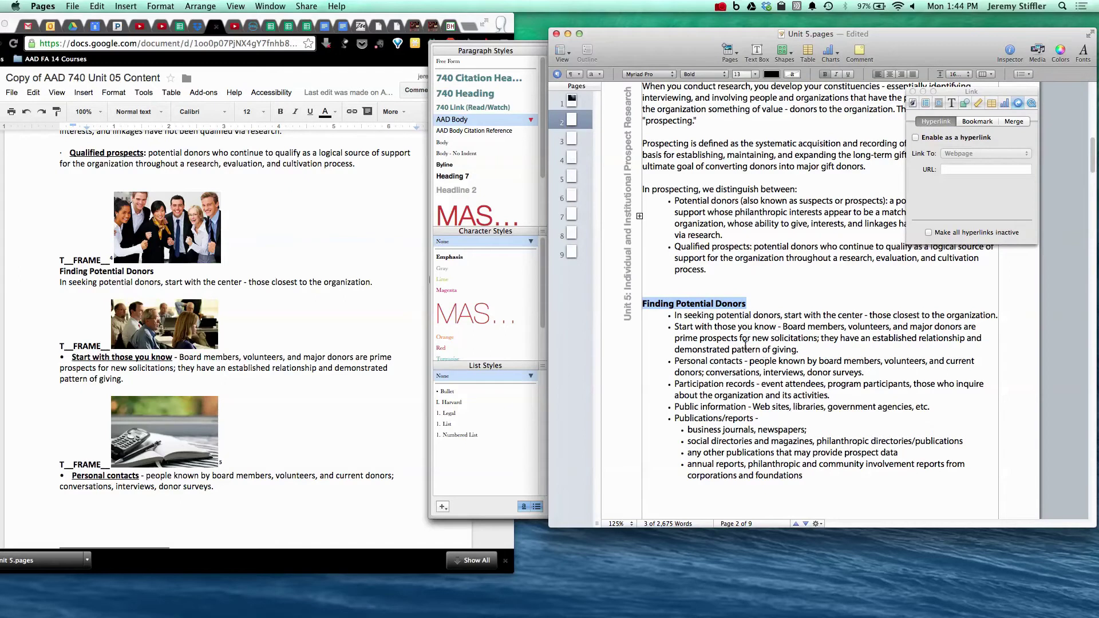
Step: Remove the bullet from "In seeking potential donors, start with the center" and insert a blank line below that sentence
left_click(673, 314)
key("BackSpace")
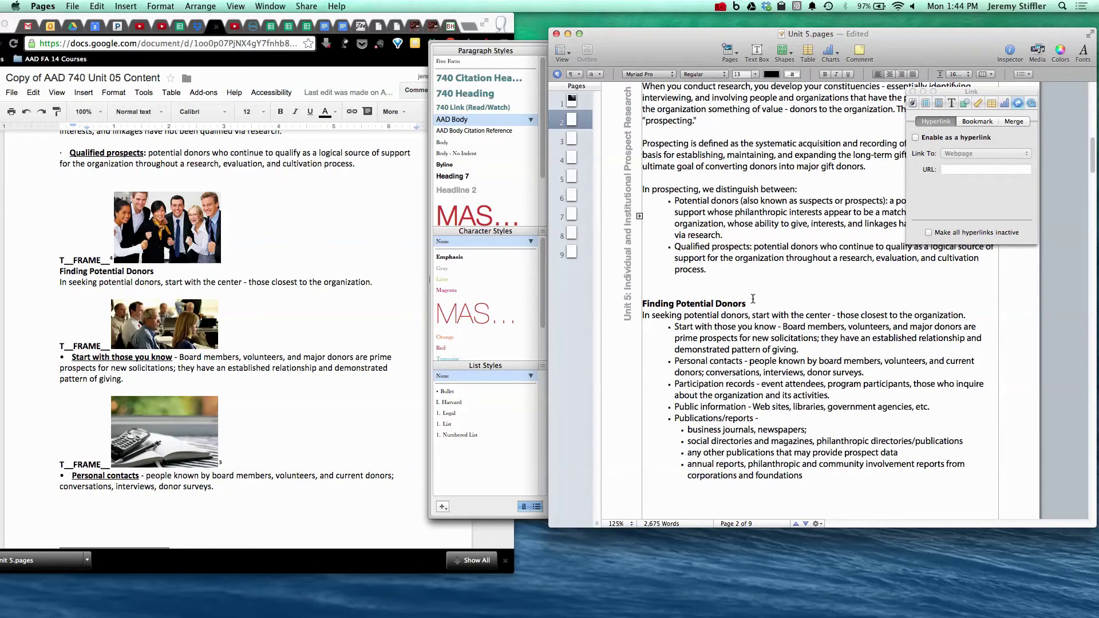
left_click(979, 314)
key("Return")
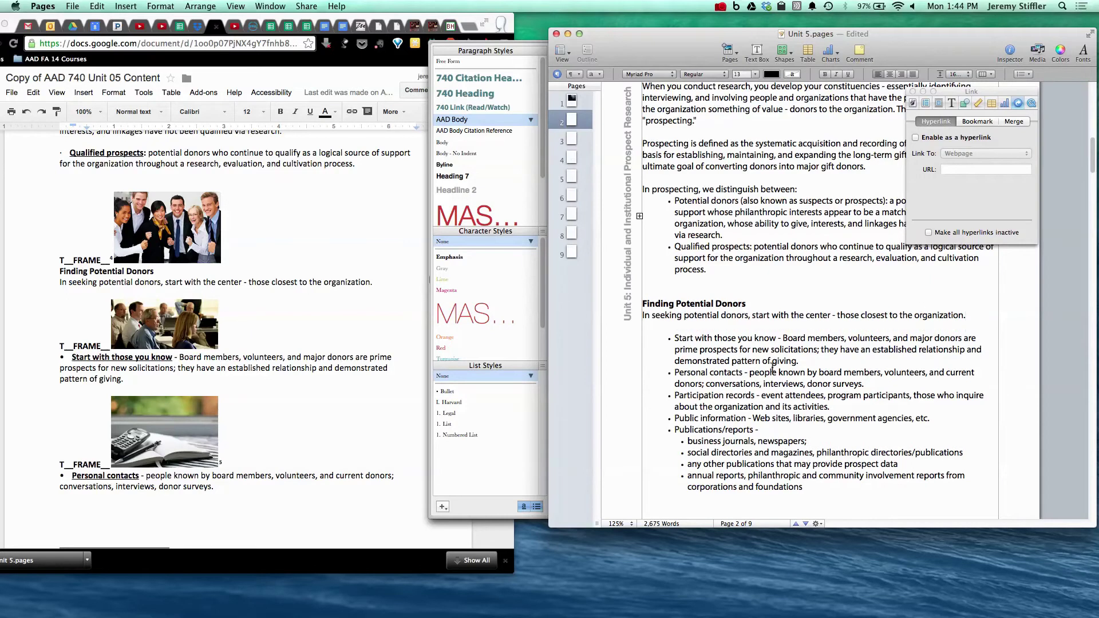
Step: Make the "Rating/Qualifying Prospects" heading bold
scroll(772, 368, "down", 6)
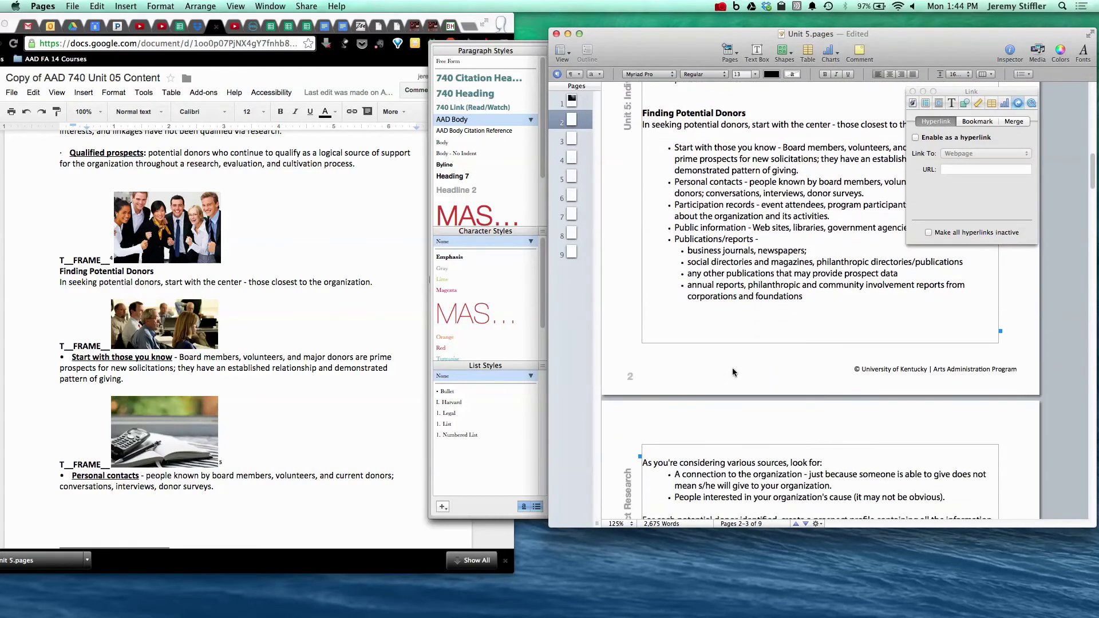
scroll(734, 368, "down", 12)
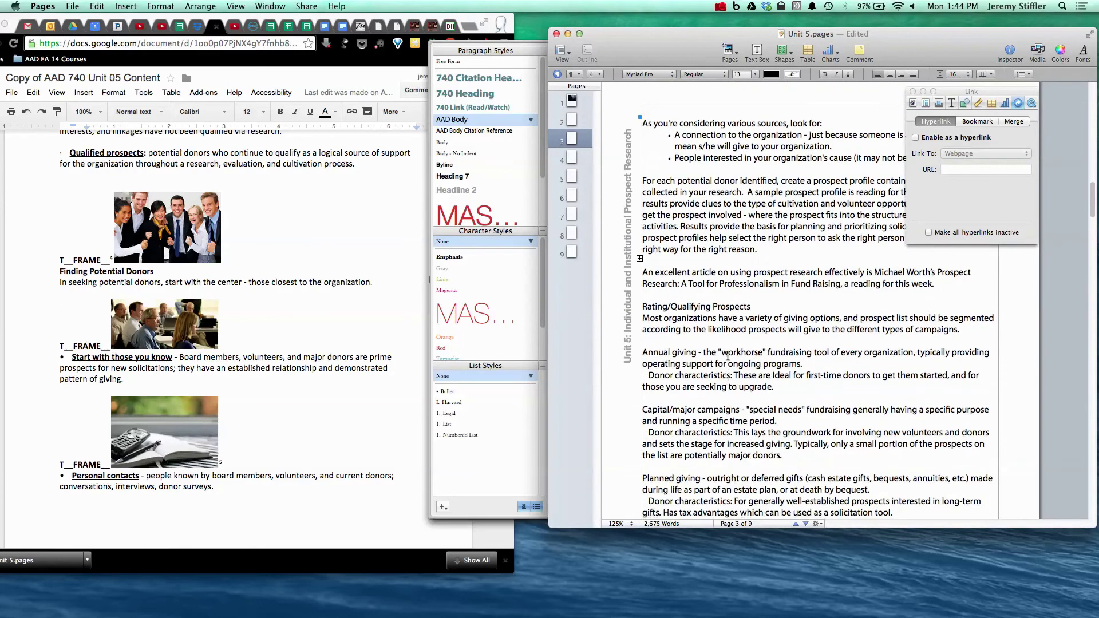
left_click_drag(761, 308, 641, 302)
key("super+b")
scroll(728, 395, "down", 2)
left_click(720, 377)
Step: Apply the 740 Heading paragraph style to "2. Why Prospect Research is Important"
scroll(732, 377, "down", 4)
scroll(731, 378, "down", 5)
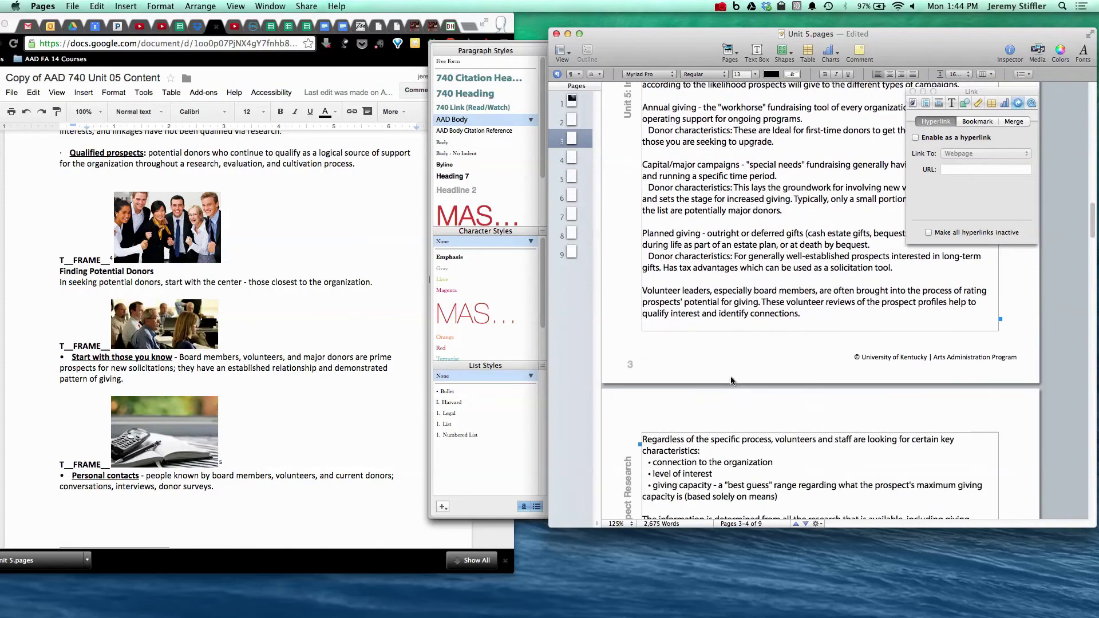
scroll(731, 376, "down", 3)
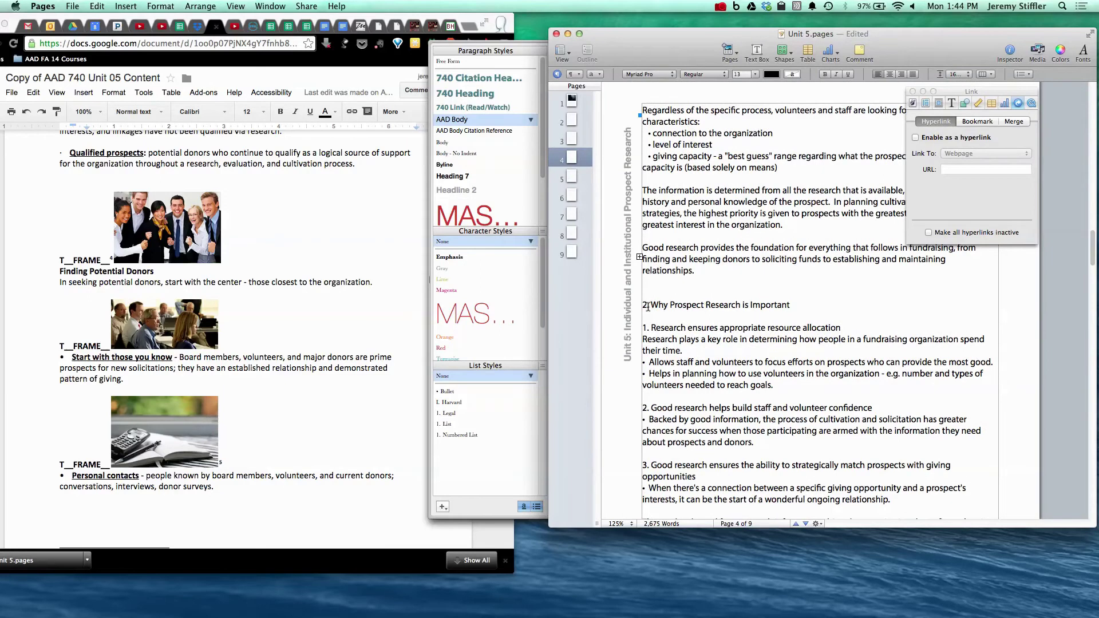
left_click(466, 94)
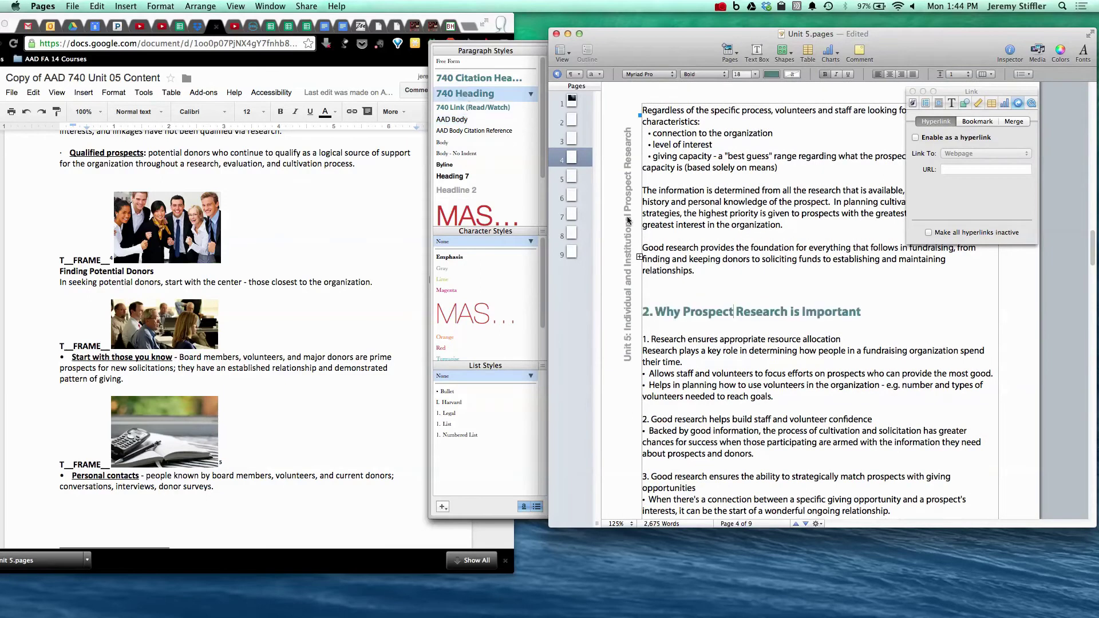
Step: Make the subheading "1. Research ensures appropriate resource allocation" bold
left_click(682, 326)
triple_click(671, 338)
key("super+b")
left_click(671, 338)
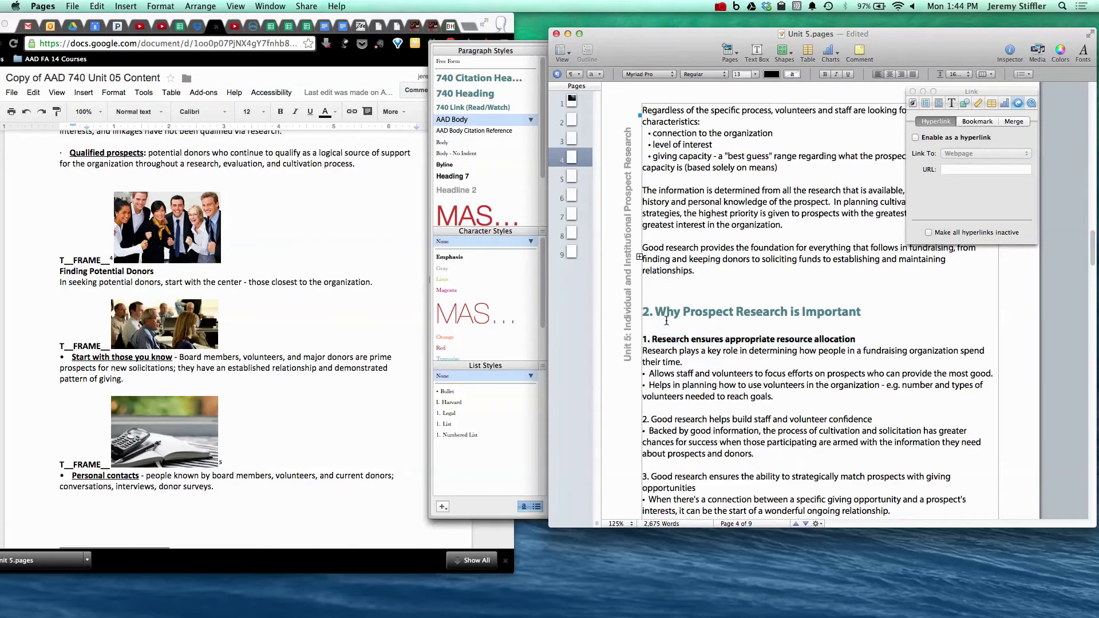
left_click(666, 321)
key("BackSpace")
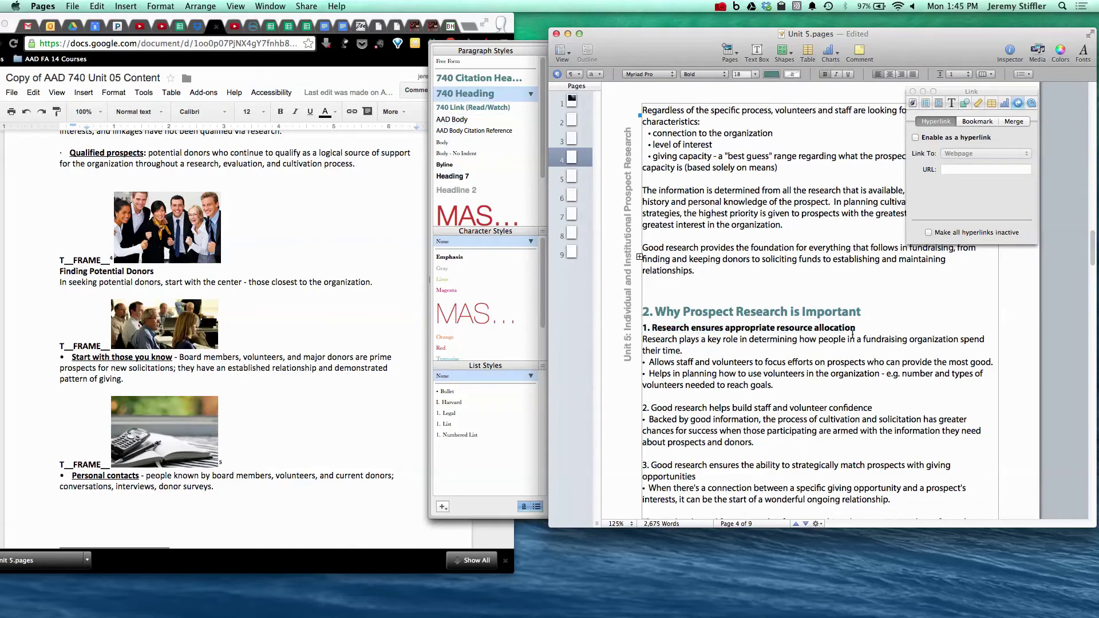
key("Return")
key("BackSpace")
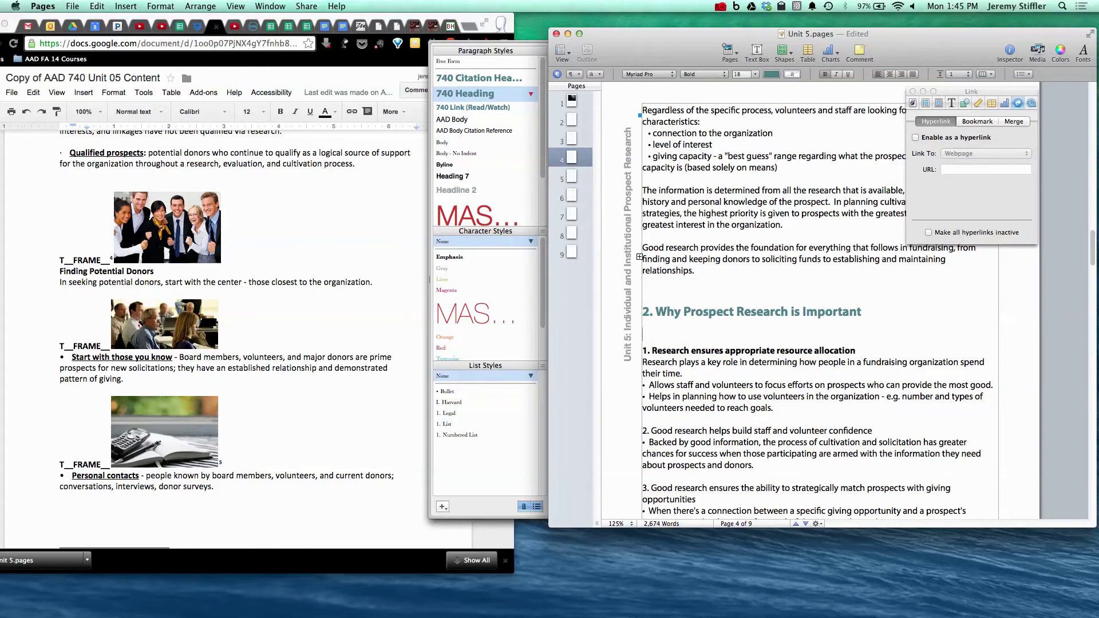
key("BackSpace")
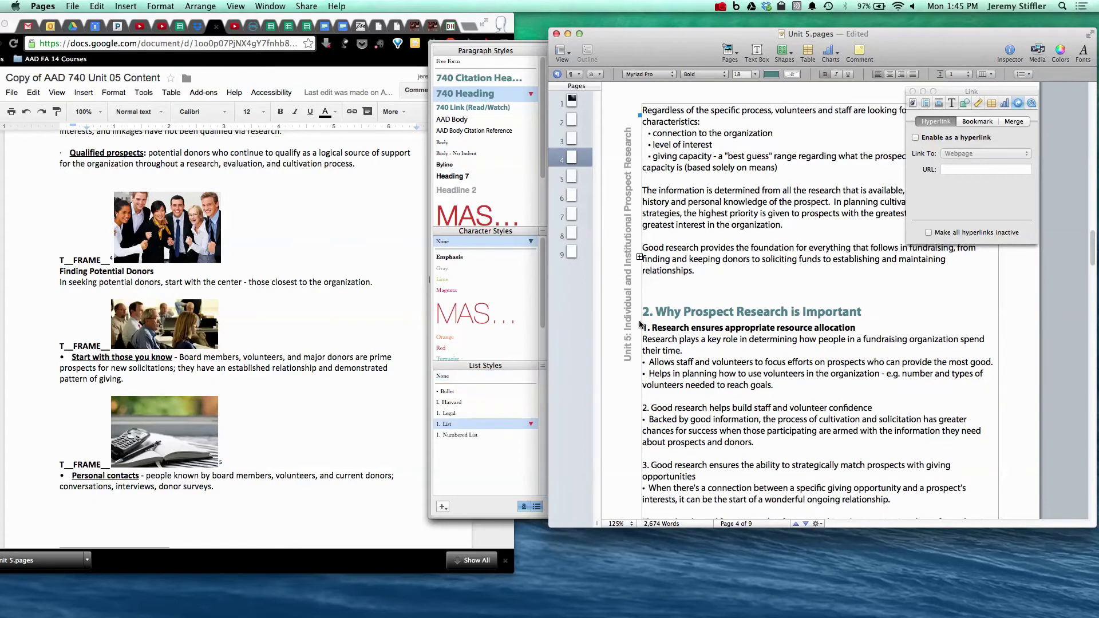
left_click(646, 329)
key("Return")
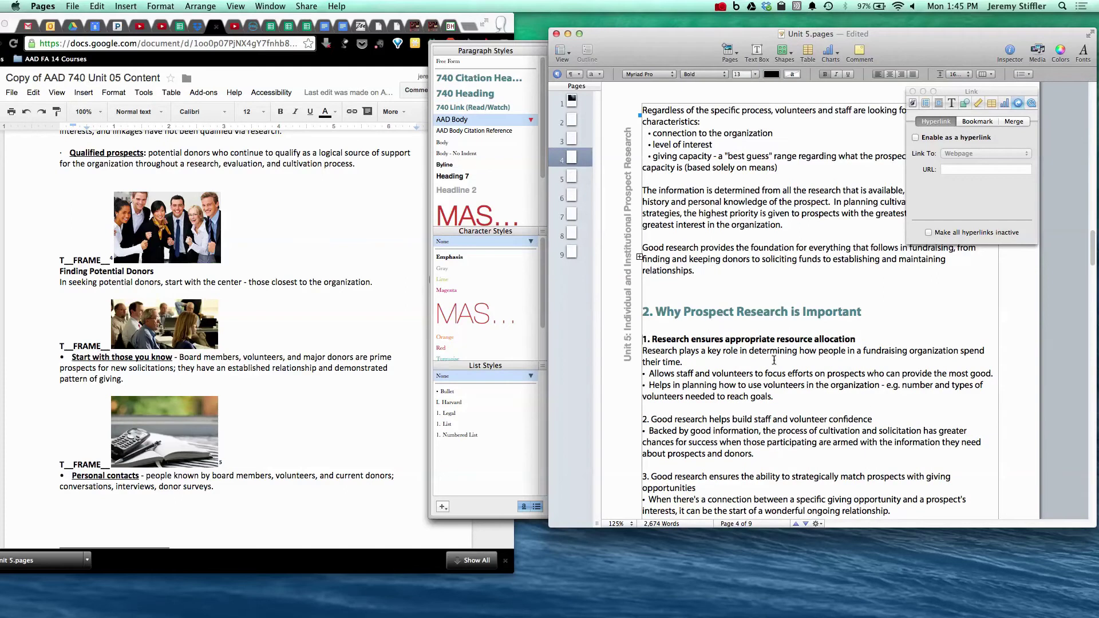
Step: Bold the subheadings "2. Good research helps build staff and volunteer confidence" and "3. Good research ensures the ability to strategically match prospects with giving opportunities"
scroll(723, 362, "down", 3)
scroll(703, 350, "down", 1)
triple_click(683, 329)
key("super+b")
double_click(691, 385)
key("super+b")
triple_click(690, 385)
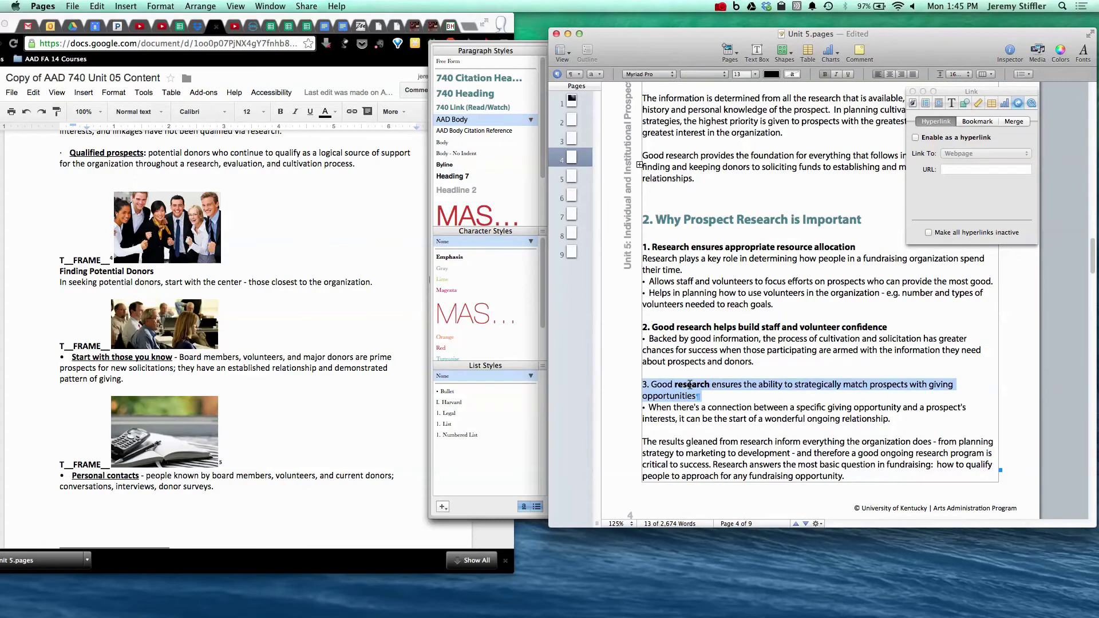
triple_click(690, 384)
key("super+b")
left_click(719, 341)
Step: Compare the remaining sections of the Pages document with the Google Docs source, through General Foundation Information and U.S. Foundations
scroll(724, 346, "down", 10)
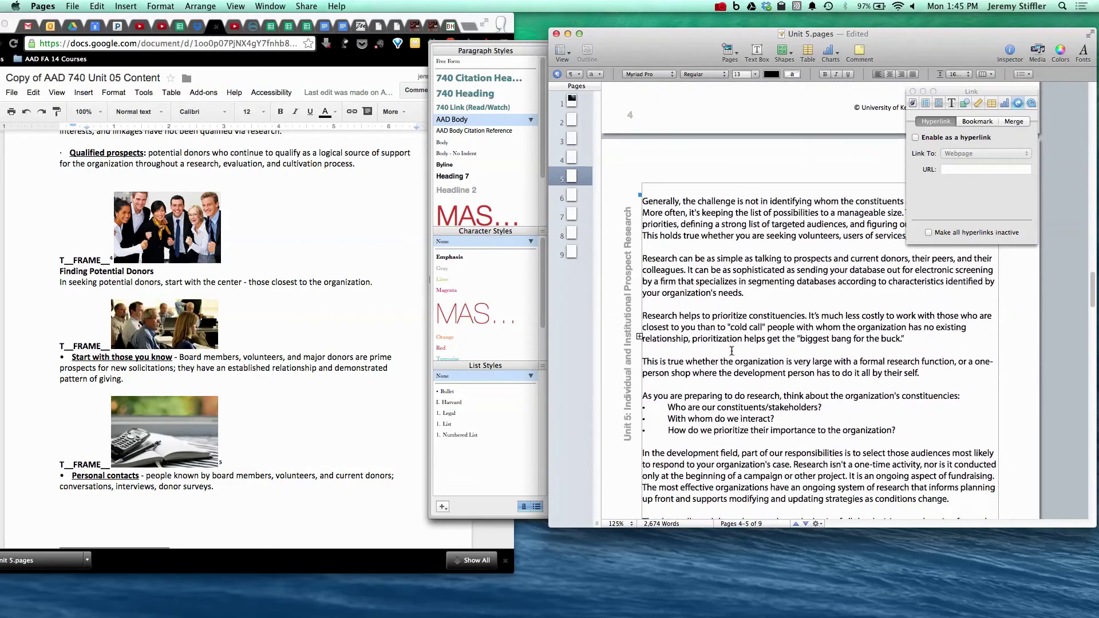
scroll(323, 356, "down", 15)
scroll(327, 359, "down", 10)
scroll(327, 359, "down", 10)
scroll(326, 360, "down", 10)
scroll(326, 359, "down", 10)
scroll(328, 359, "down", 10)
scroll(326, 360, "down", 10)
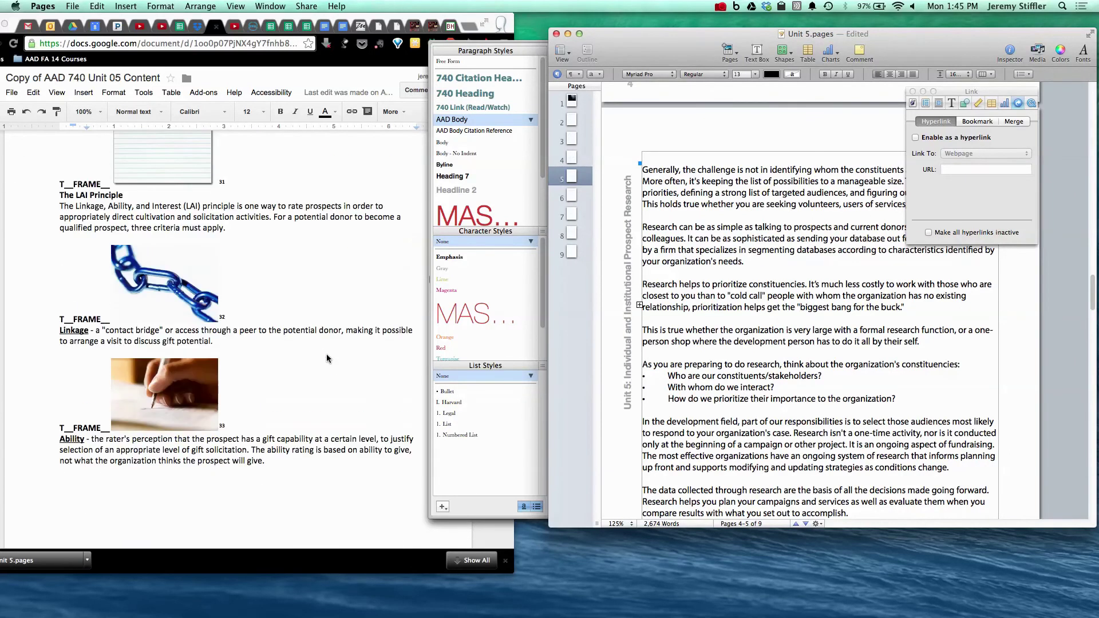
scroll(327, 359, "down", 10)
scroll(327, 358, "down", 5)
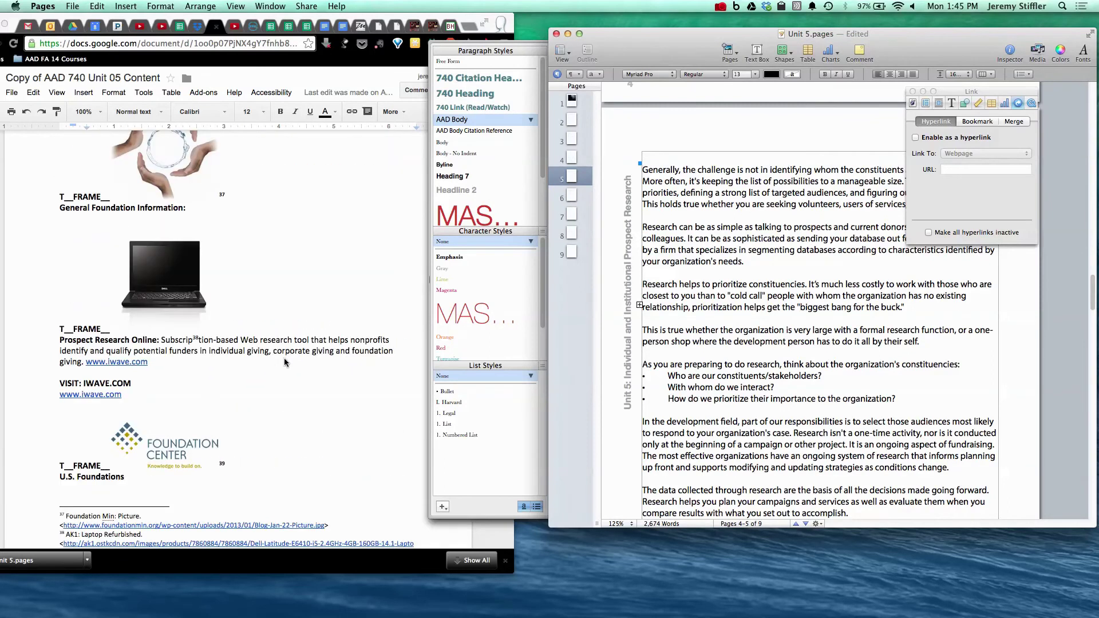
scroll(664, 346, "down", 15)
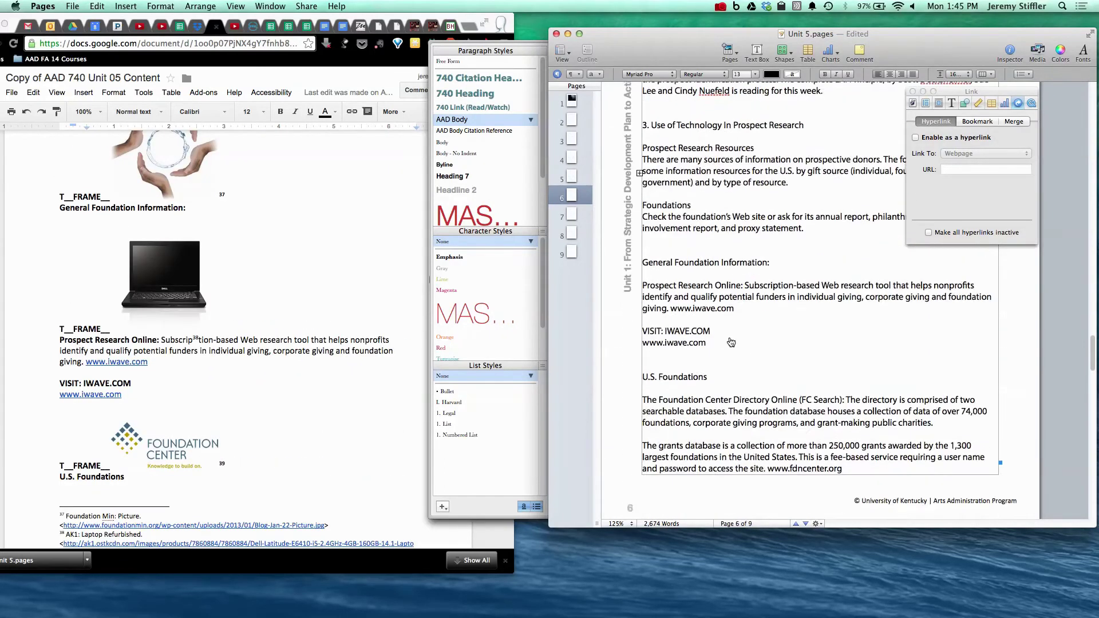
scroll(729, 337, "down", 6)
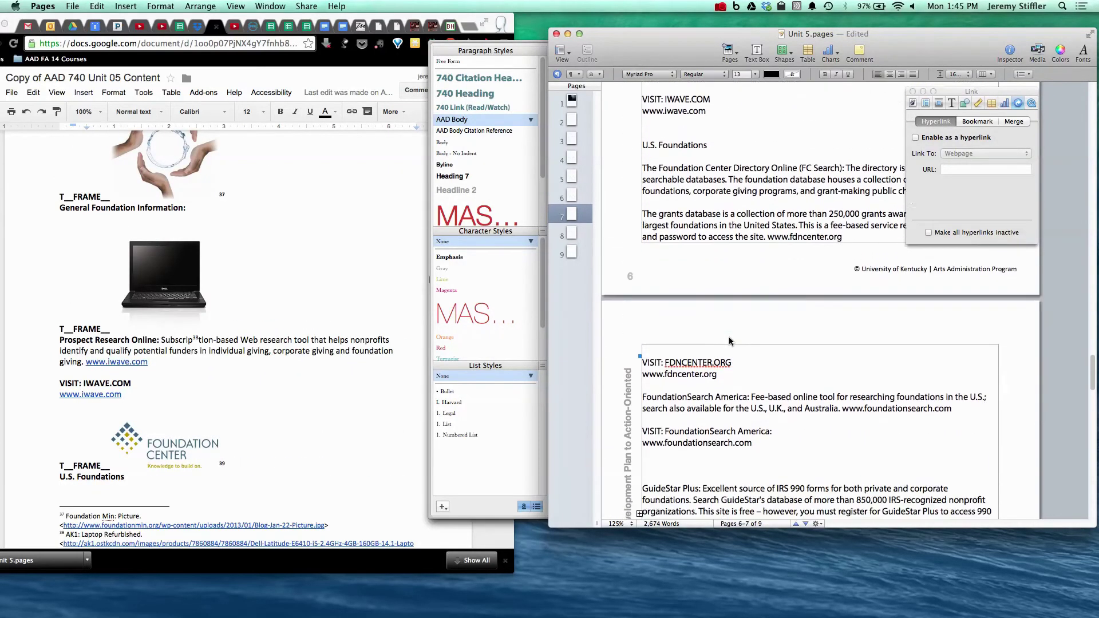
scroll(729, 340, "up", 5)
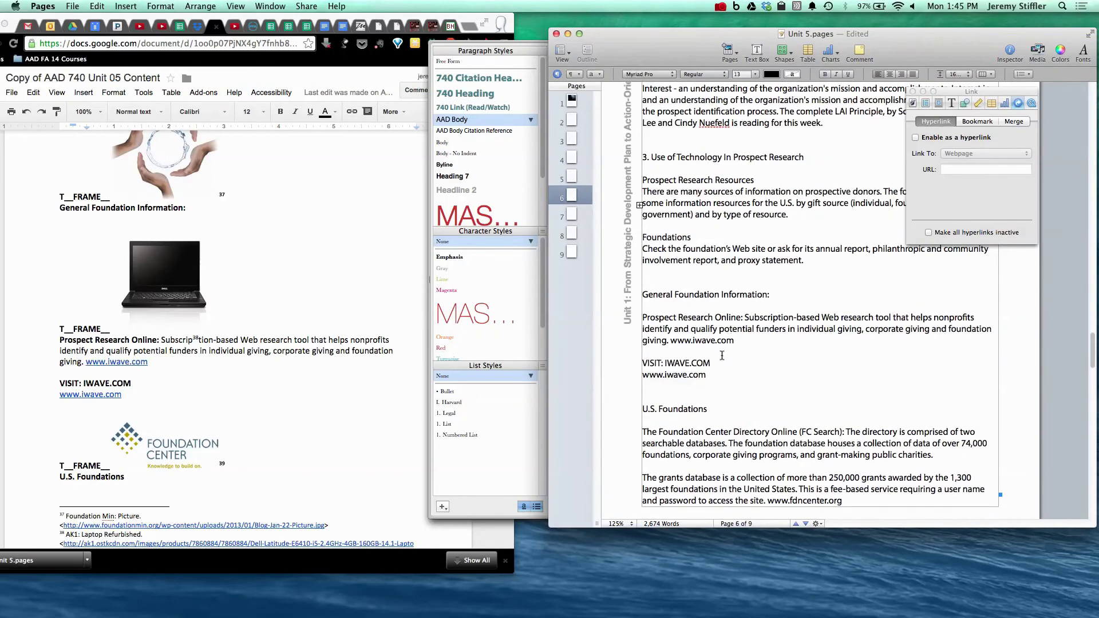
double_click(651, 359)
left_click(644, 364)
mouse_move(668, 363)
left_mouse_down()
mouse_move(713, 363)
mouse_move(664, 362)
left_mouse_up()
left_click(713, 363)
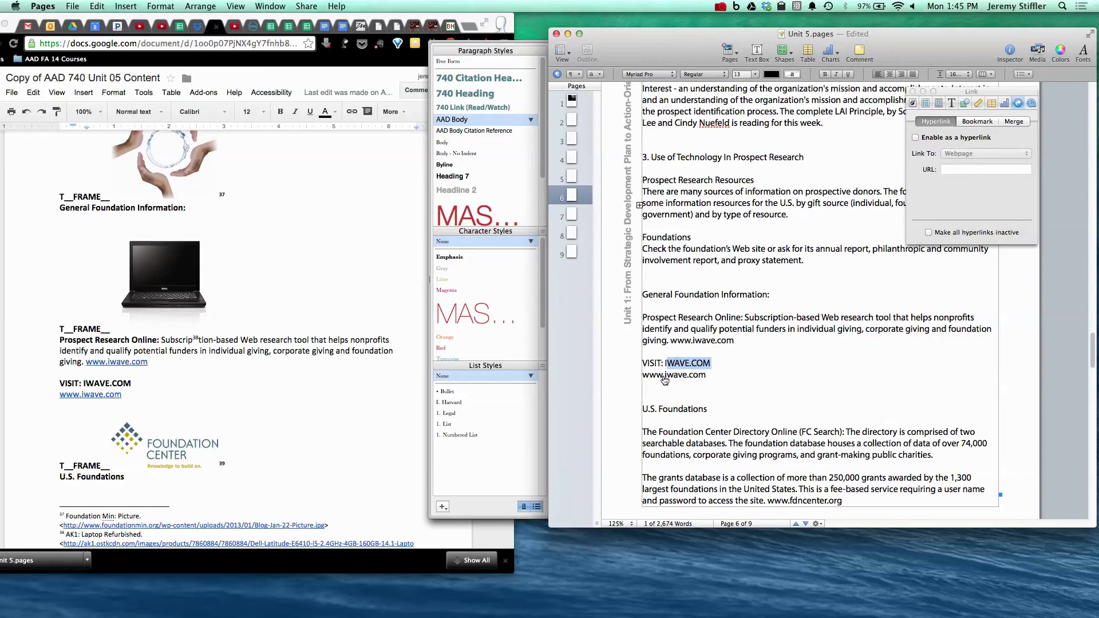
left_click_drag(714, 375, 642, 376)
key("super+c")
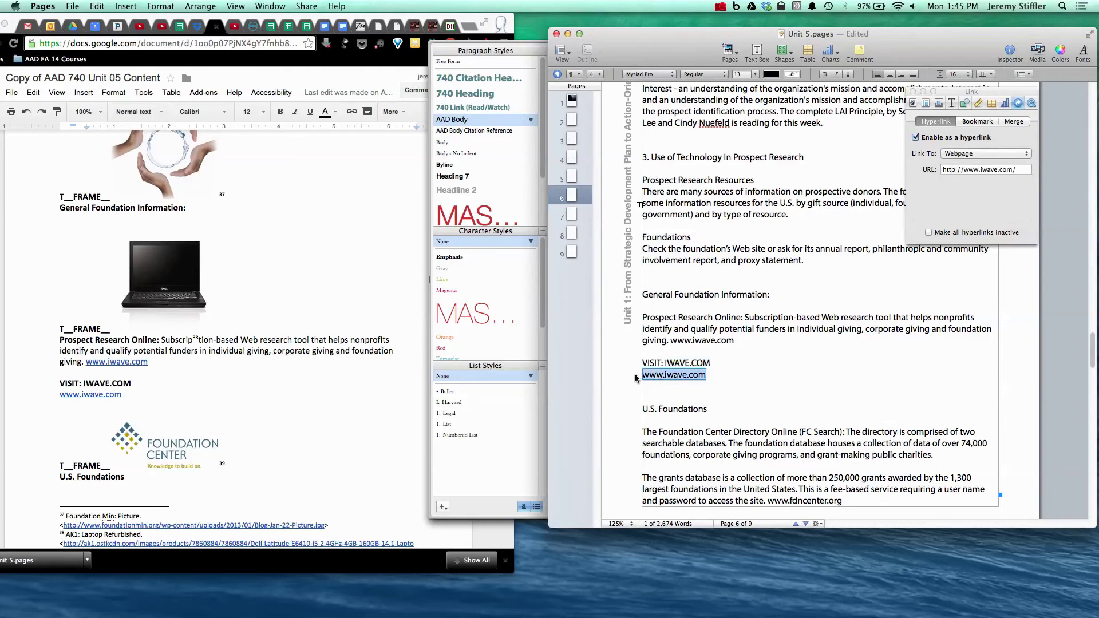
key("BackSpace")
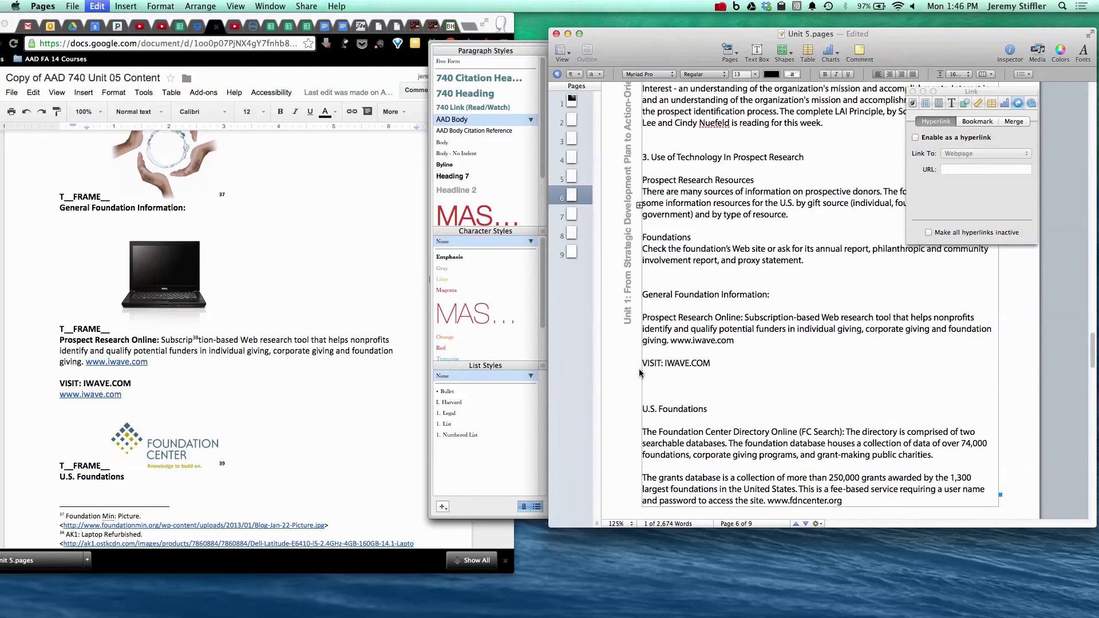
left_click_drag(710, 364, 666, 364)
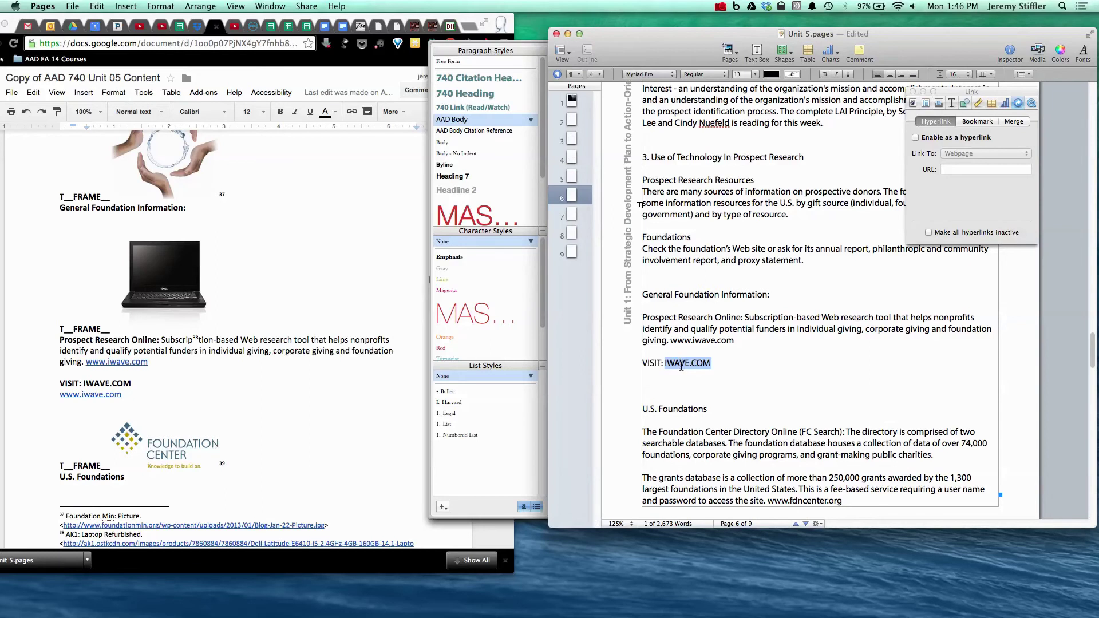
left_click_drag(960, 96, 1004, 103)
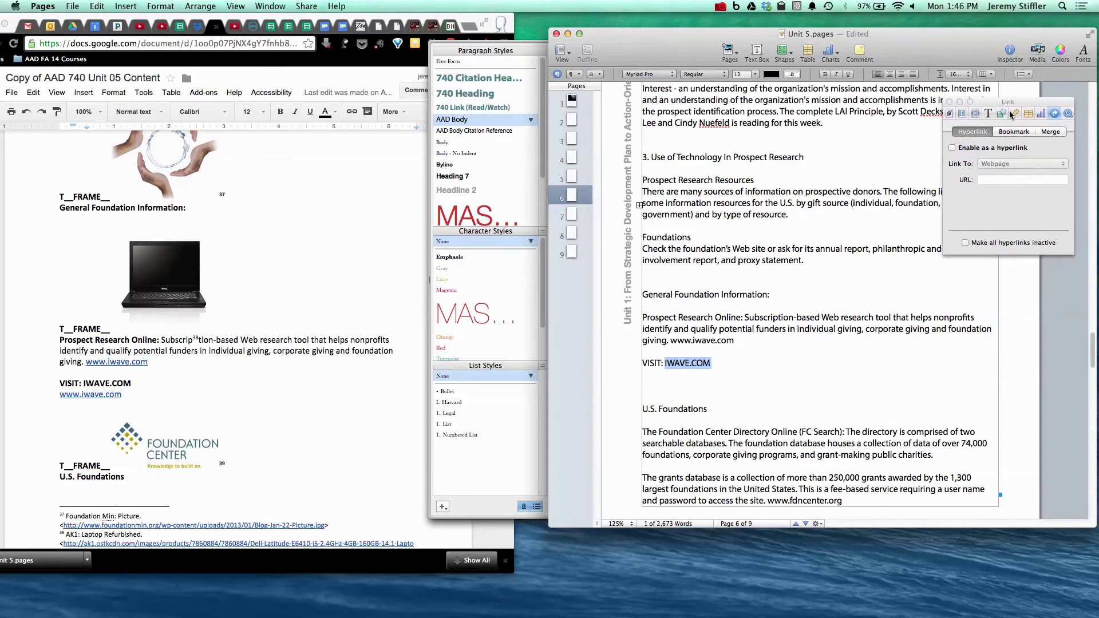
left_click_drag(1040, 104, 1042, 100)
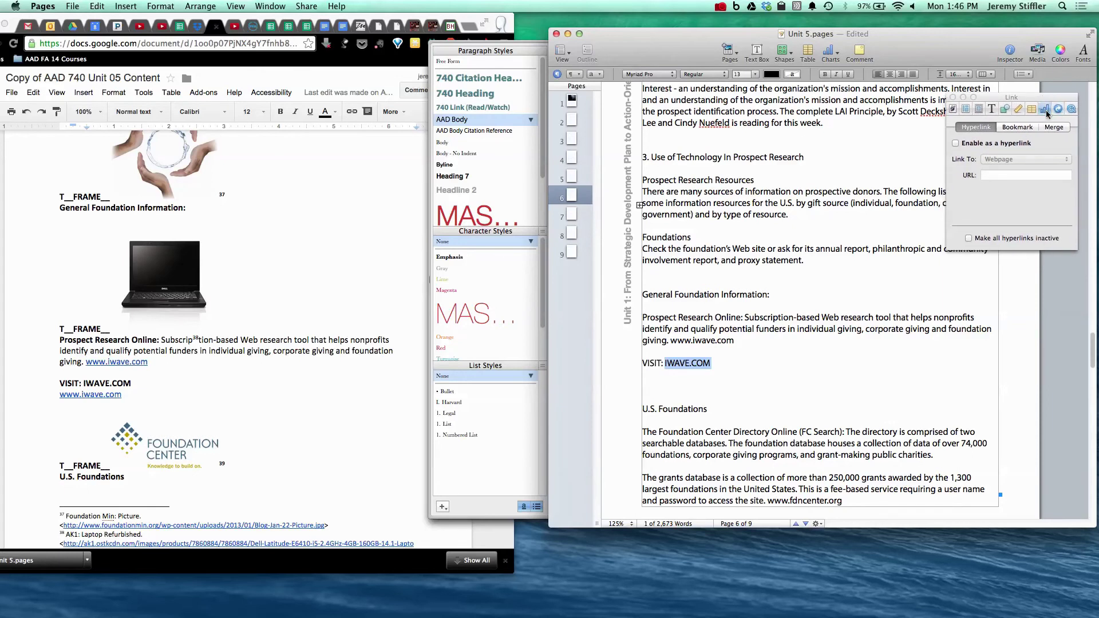
left_click(1059, 110)
left_click(955, 143)
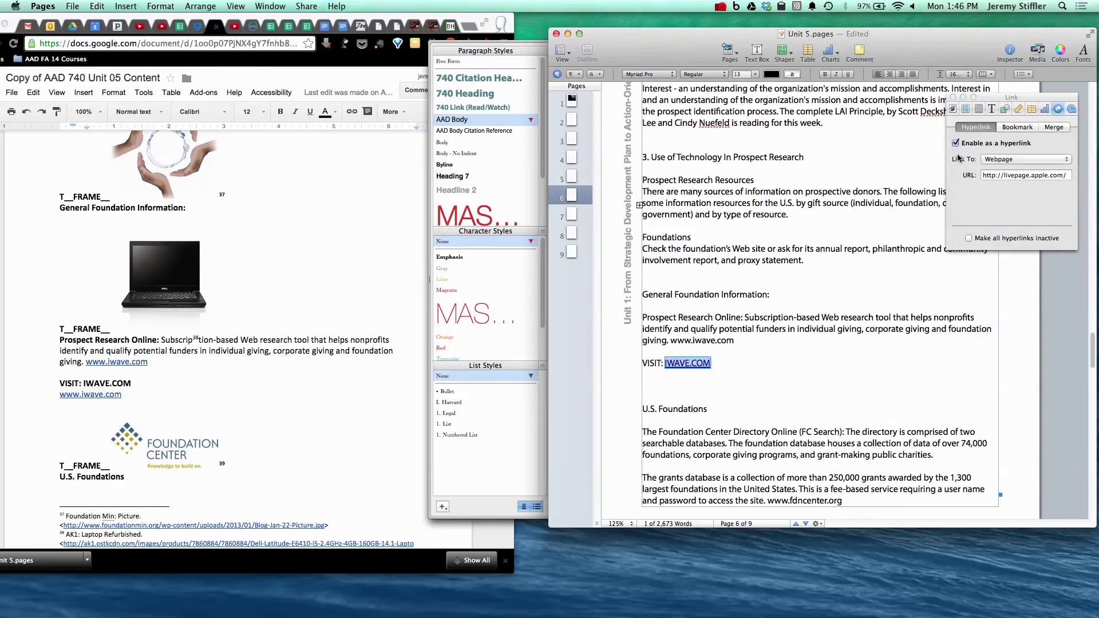
left_click(998, 175)
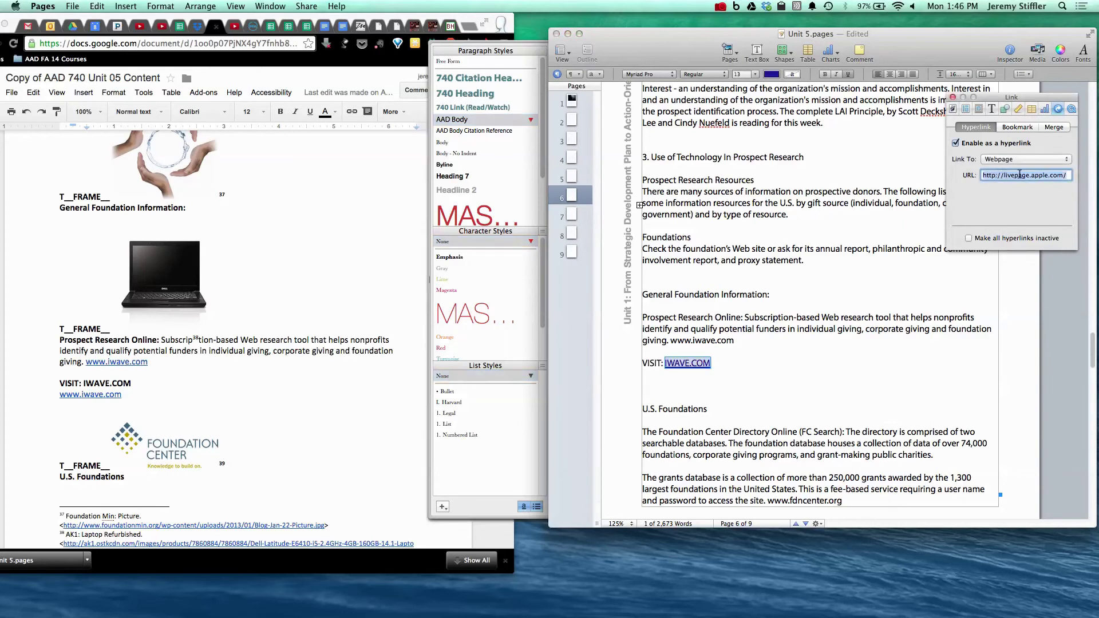
key("super+v")
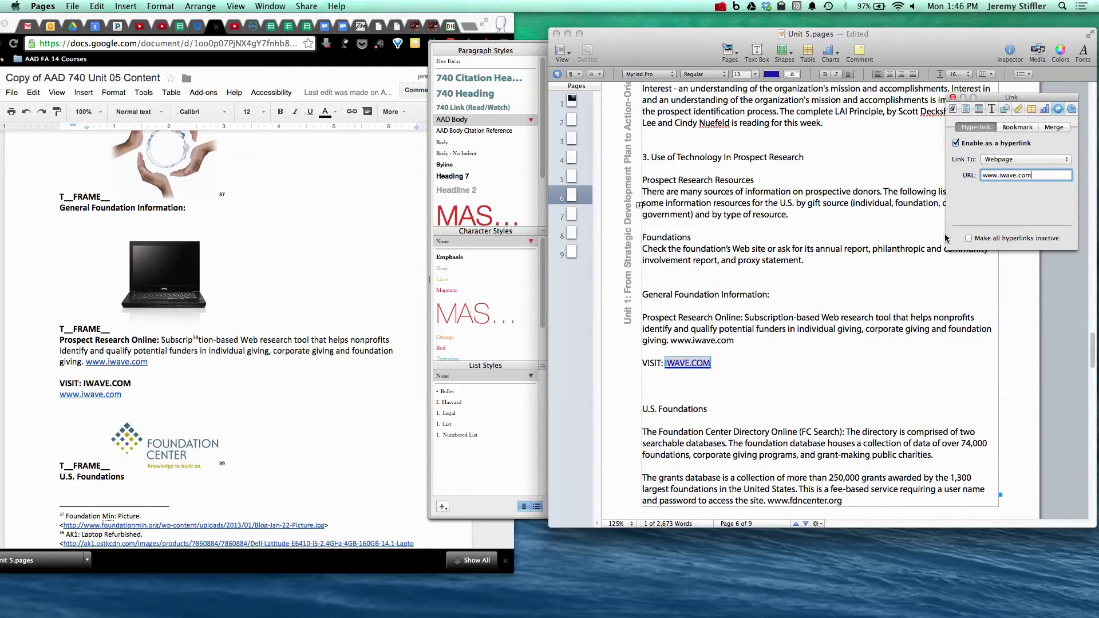
left_click(736, 348)
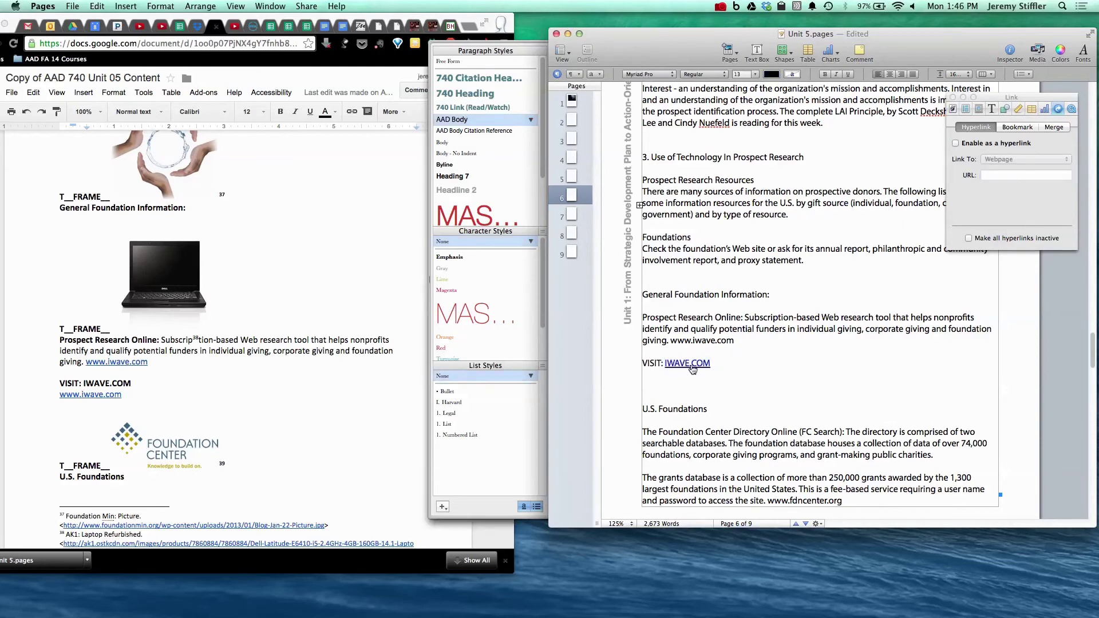
Step: Test the IWAVE.COM link in the browser, close the page it opens and return to the Pages document
left_click(679, 367)
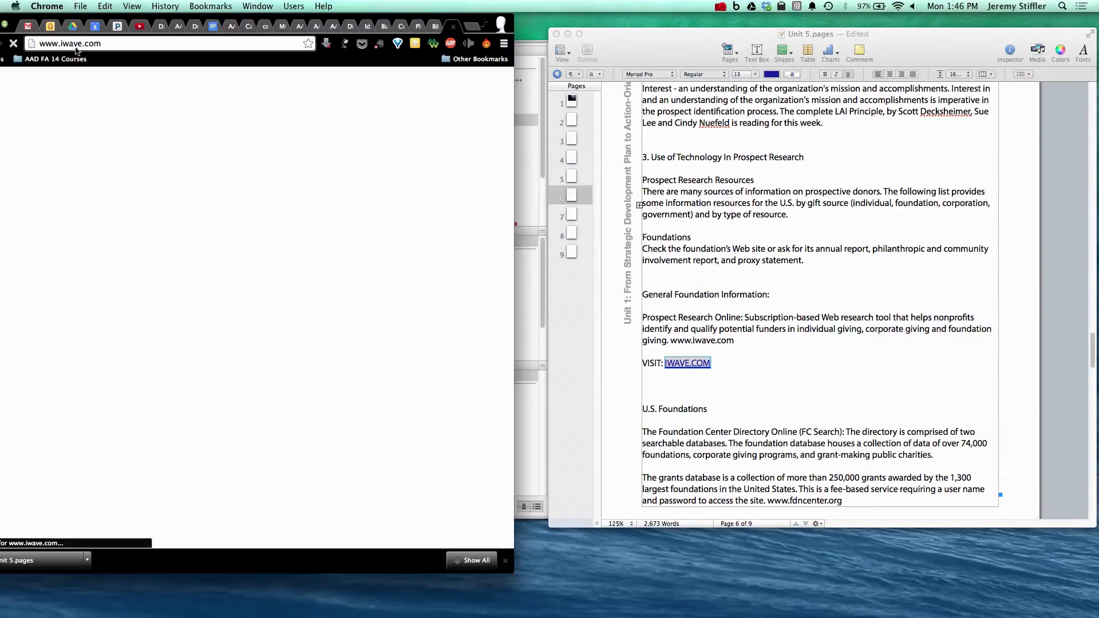
left_click(453, 28)
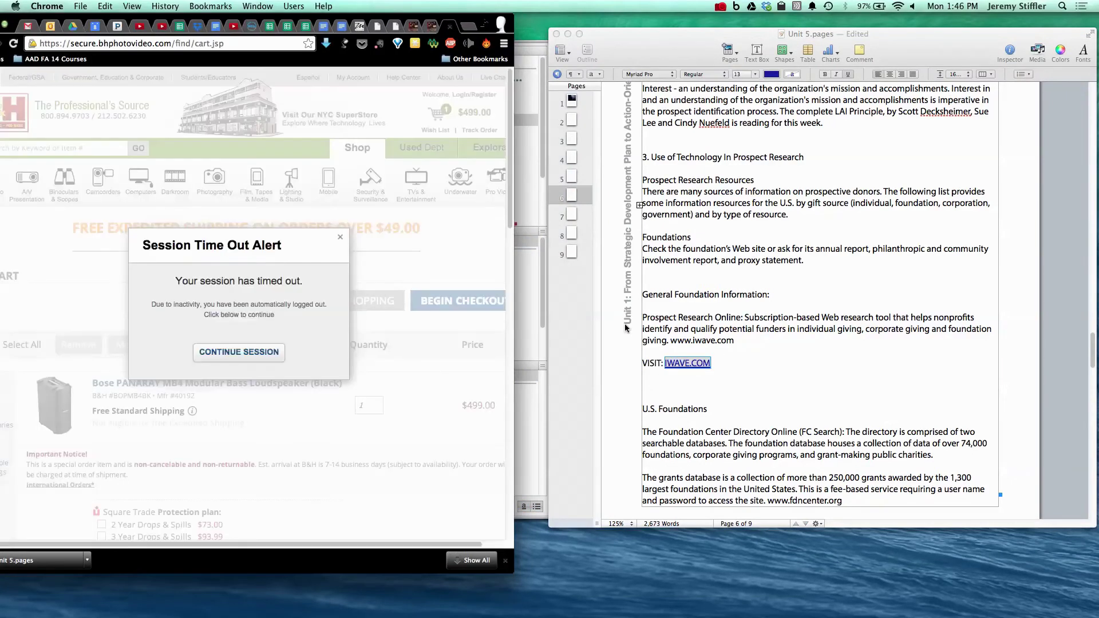
left_click(662, 352)
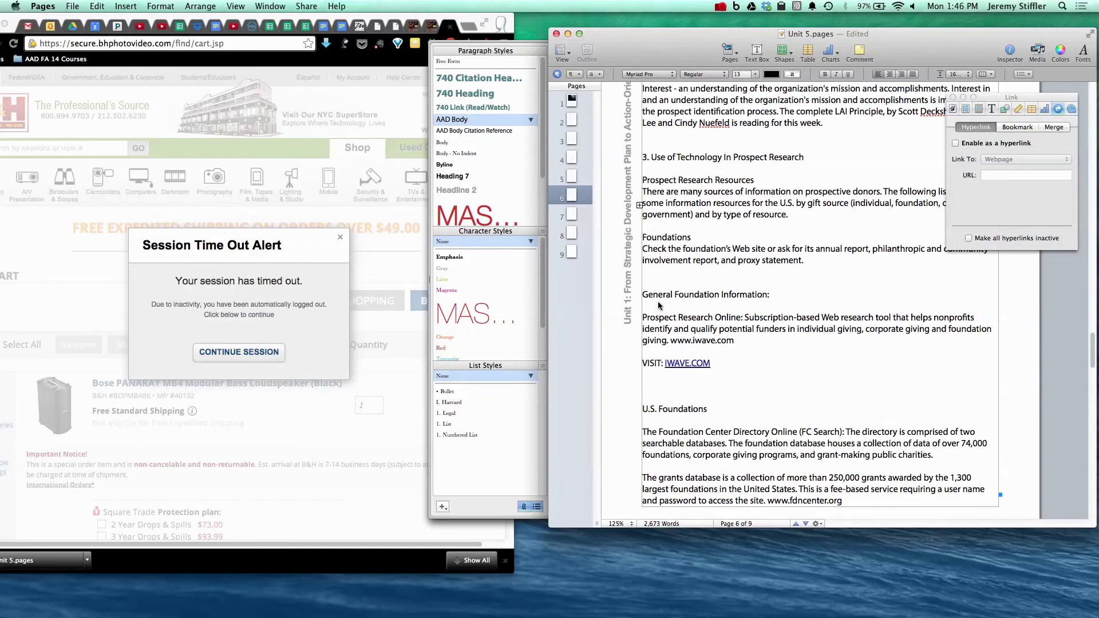
Step: Indent the "VISIT: IWAVE.COM" line by two tab stops and add a blank line above it
left_click(644, 364)
key("Tab")
key("Tab")
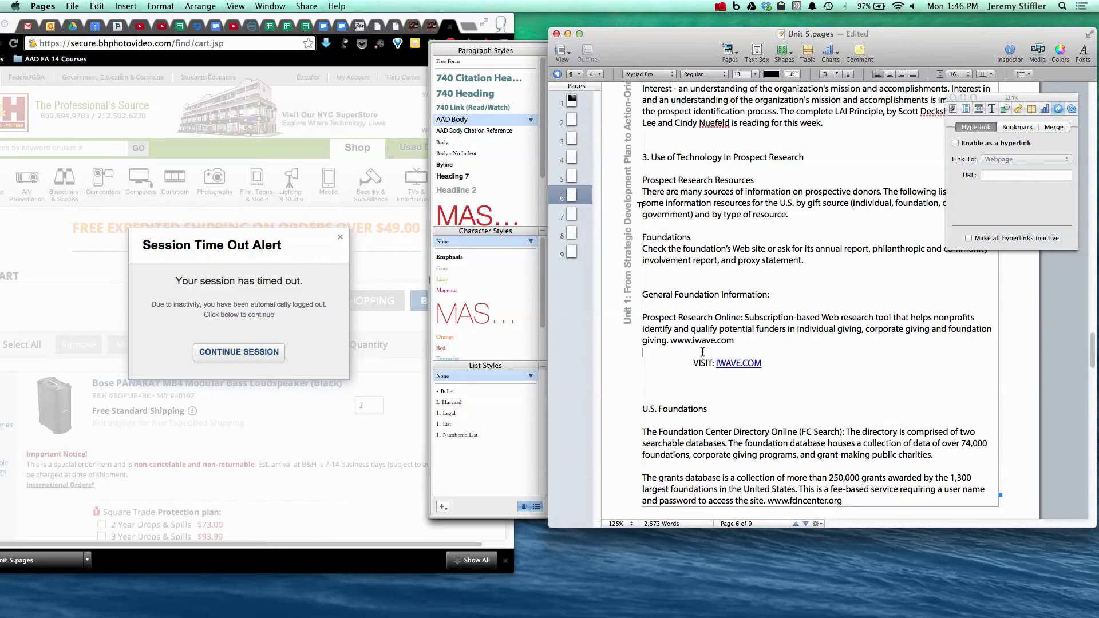
key("Return")
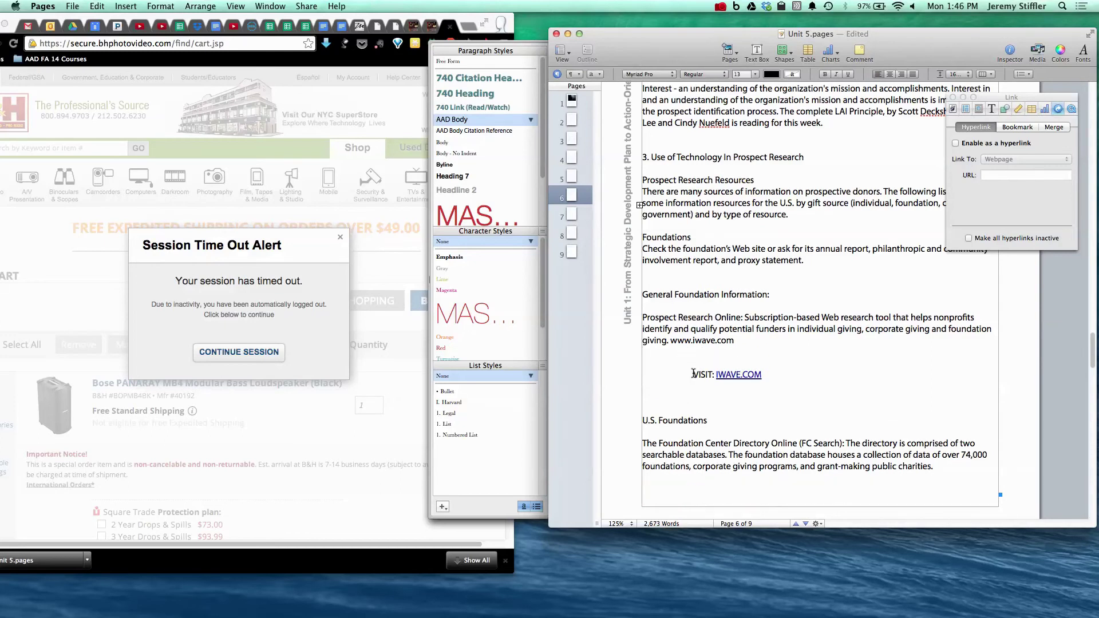
Step: Apply the 740 Link (Read/Watch) paragraph style to the whole "VISIT: IWAVE.COM" line, including its hyperlink
left_click_drag(700, 375, 763, 375)
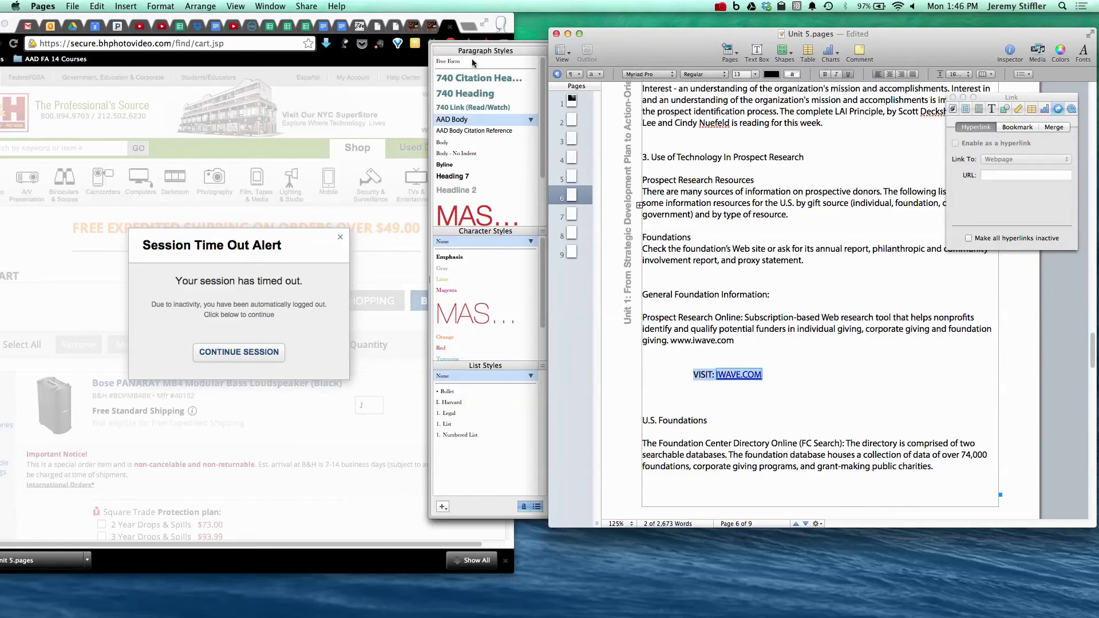
left_click(461, 108)
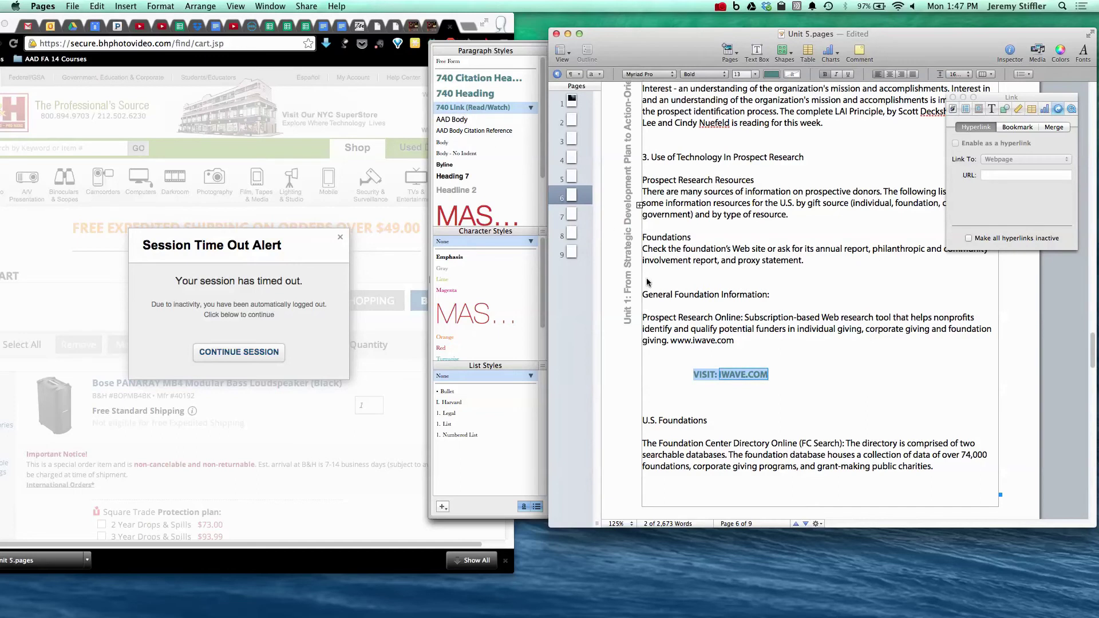
left_click(705, 330)
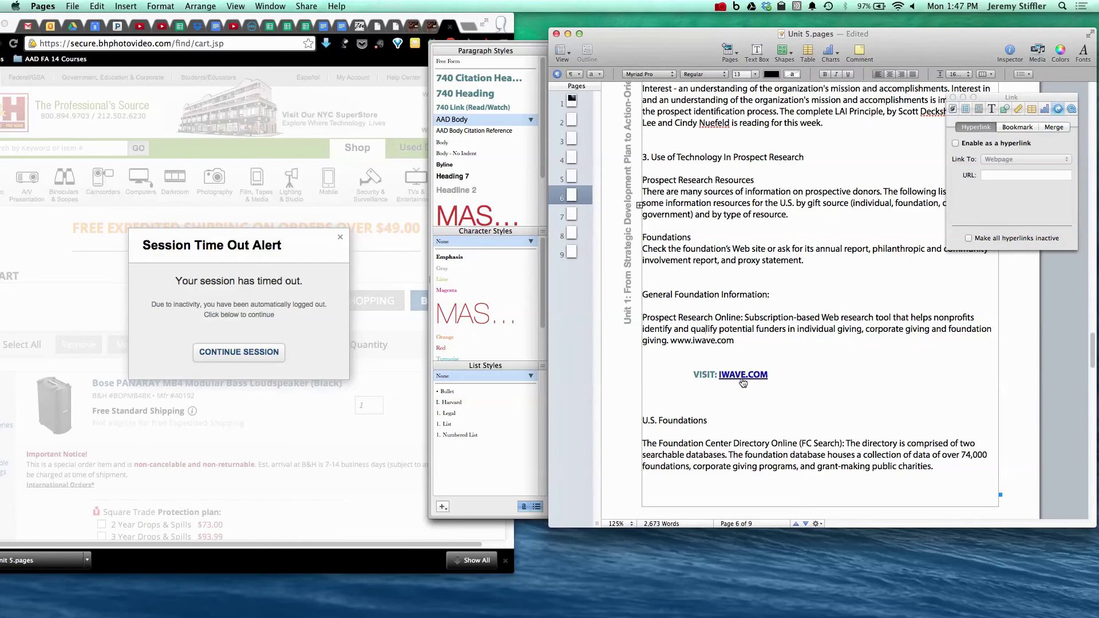
left_click_drag(782, 372, 691, 375)
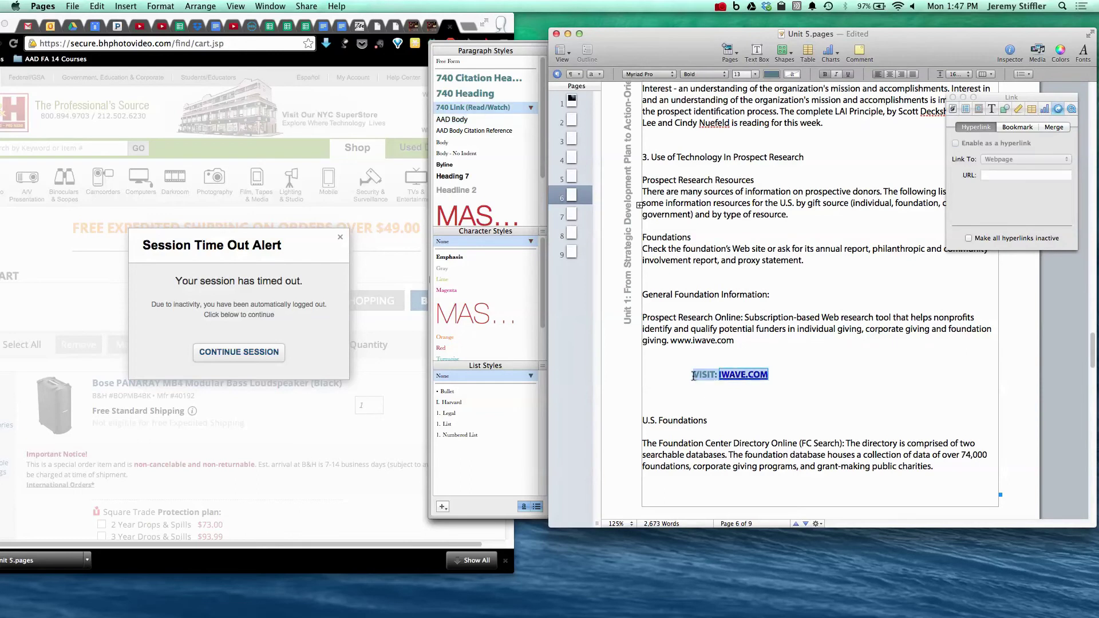
left_click(458, 108)
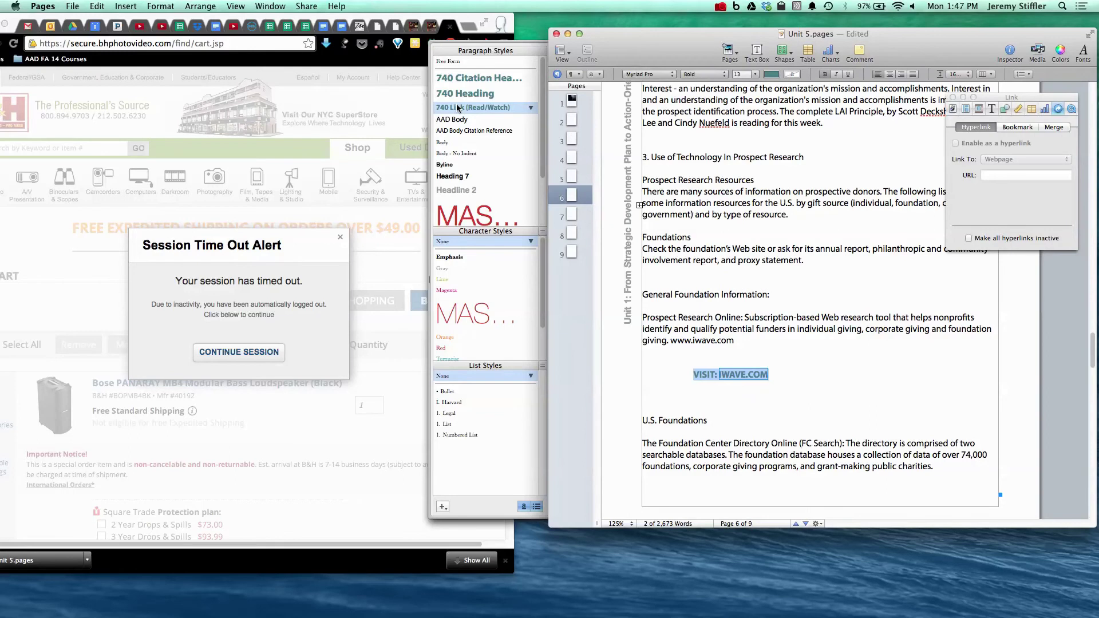
left_click(727, 340)
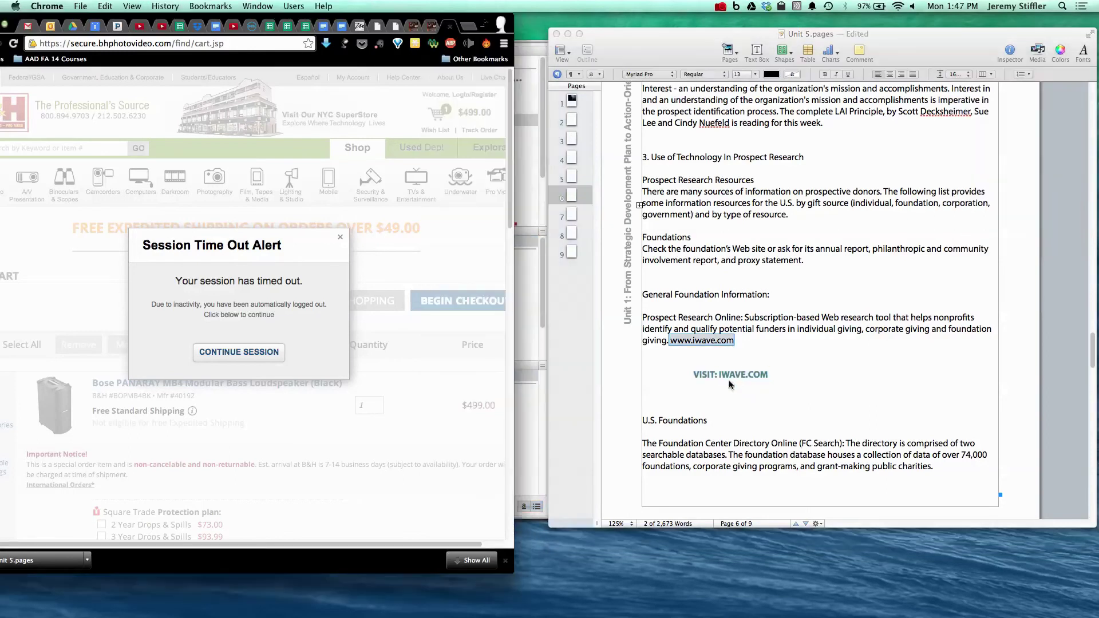
left_click(743, 359)
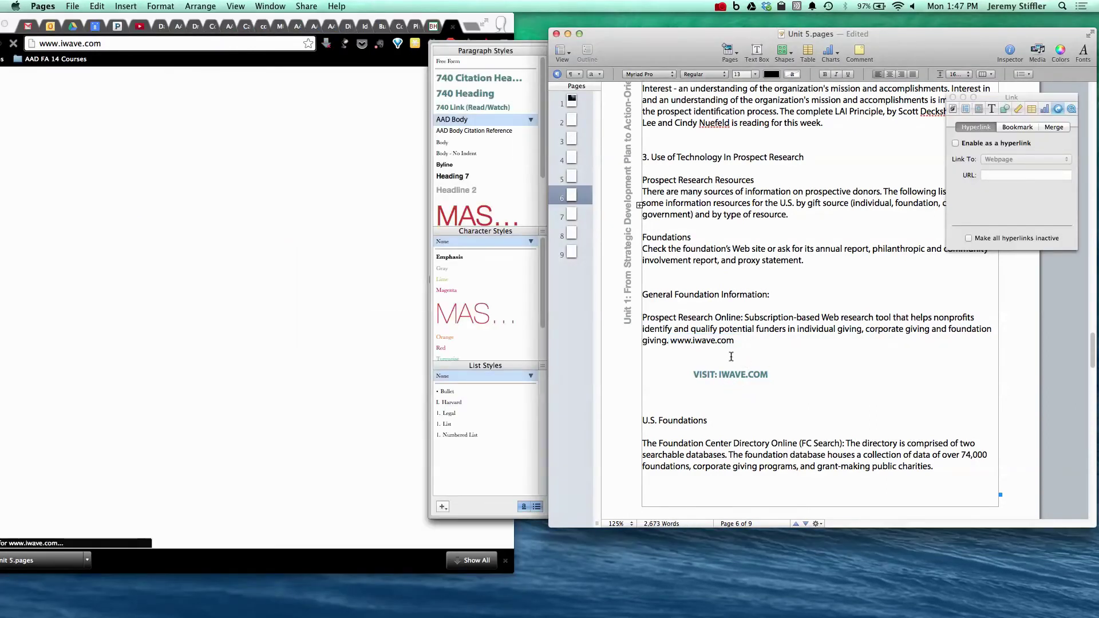
left_click(693, 375)
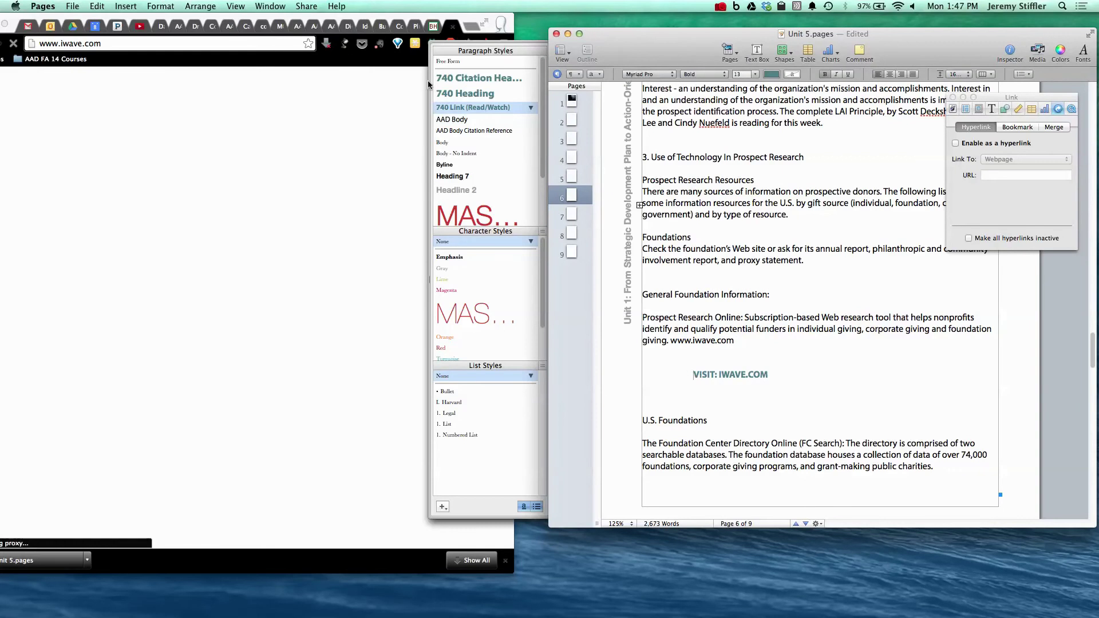
left_click(454, 26)
left_click(695, 380)
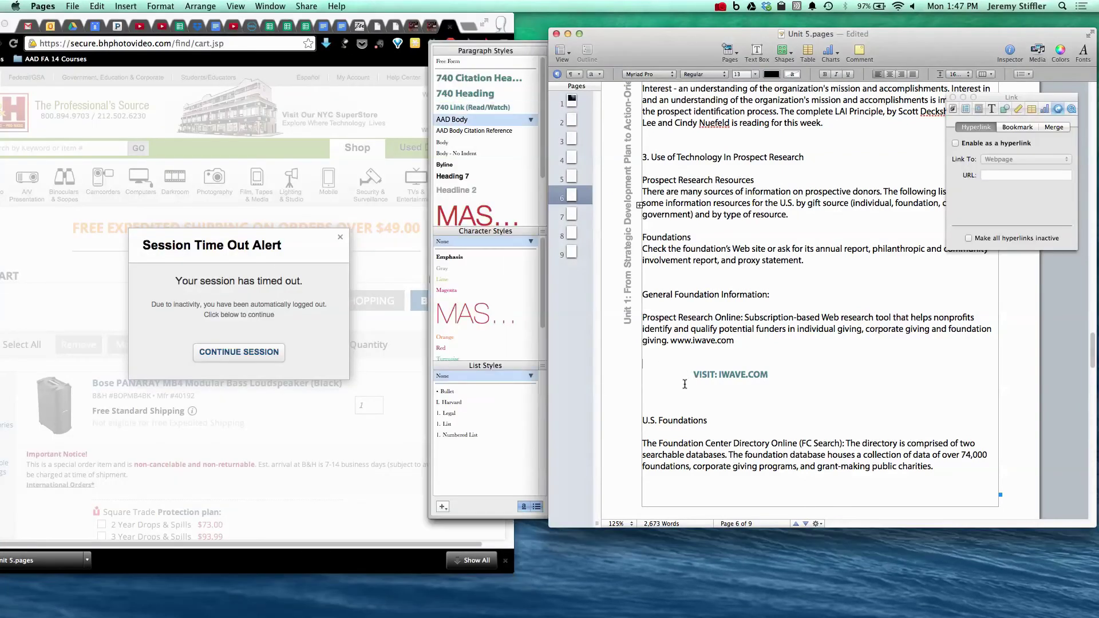
Step: Cut the teal arrow shape above the heading "1. How to Conduct Prospect Research: Tools and Tips"
scroll(640, 285, "up", 20)
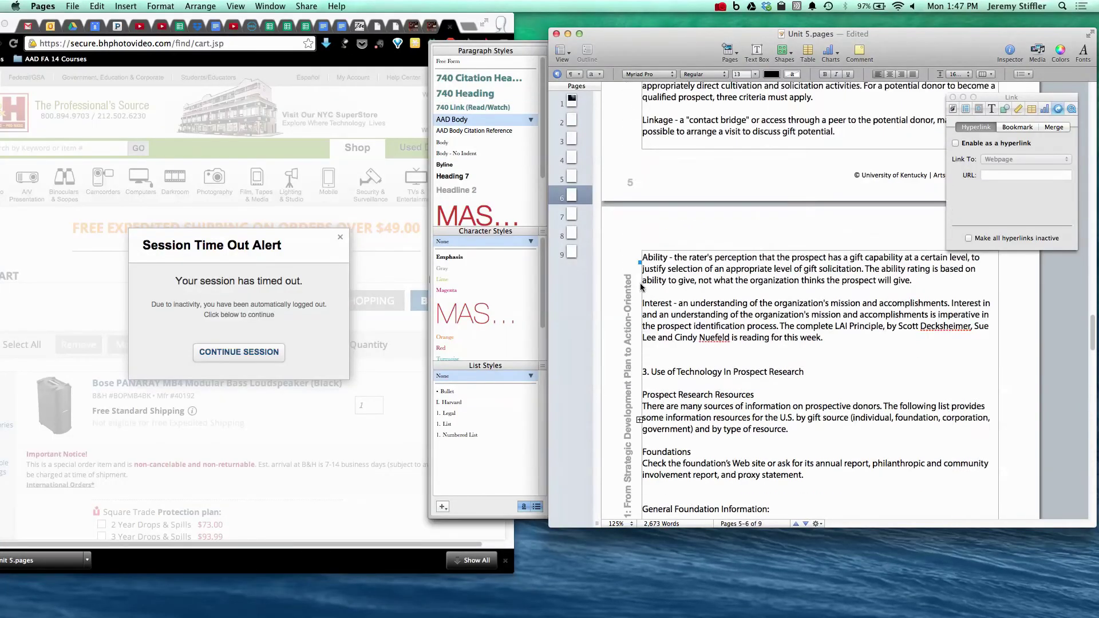
scroll(647, 292, "up", 10)
scroll(648, 293, "down", 8)
left_click(642, 188)
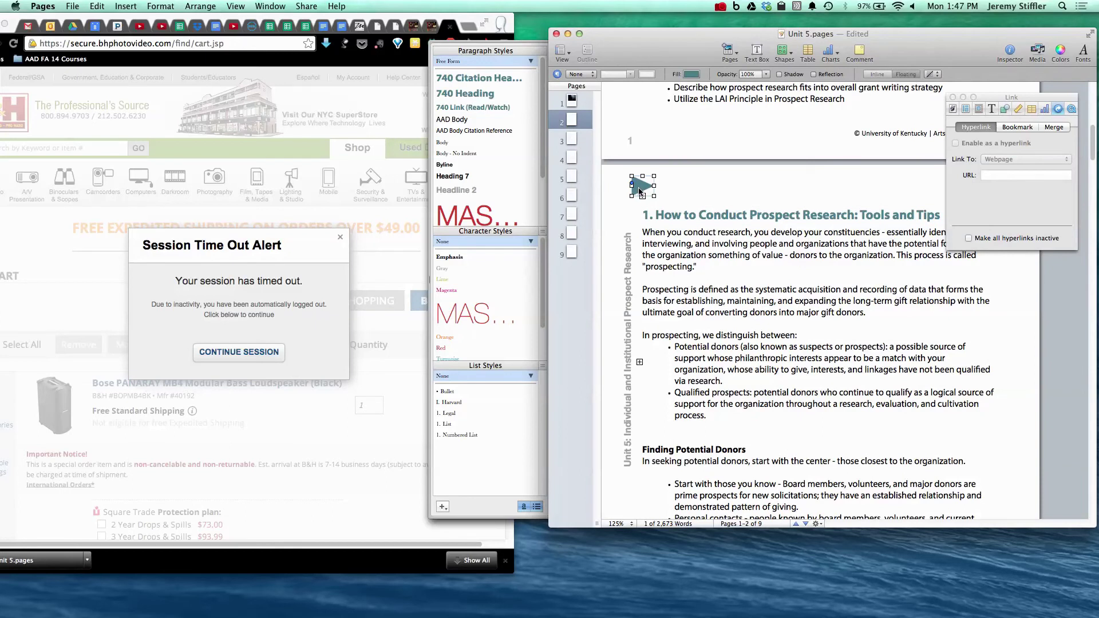
key("Delete")
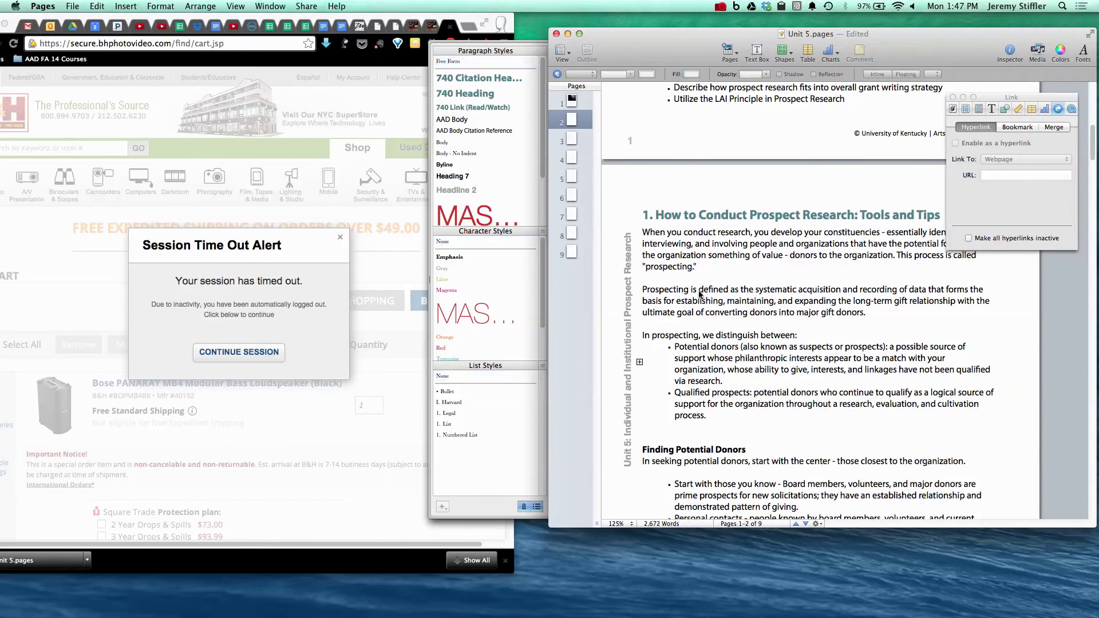
Step: Paste the teal arrow shape on page 6 and place it directly before the "VISIT: IWAVE.COM" line
scroll(699, 294, "down", 20)
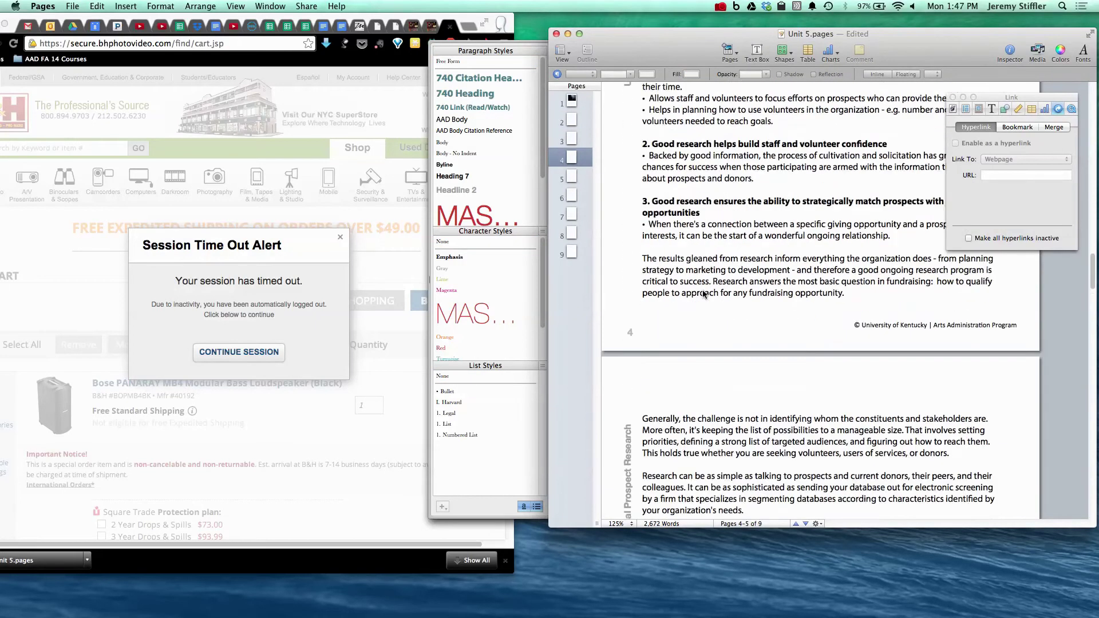
scroll(704, 294, "down", 20)
scroll(704, 295, "up", 10)
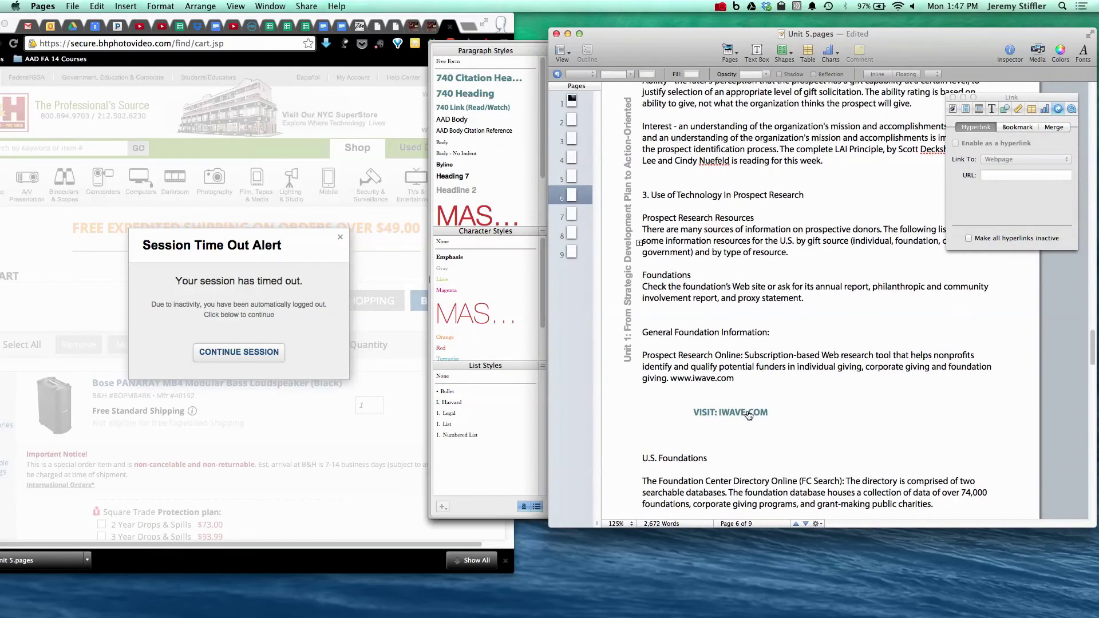
scroll(739, 397, "up", 2)
left_click(642, 94)
left_click_drag(637, 90, 671, 458)
left_click(703, 424)
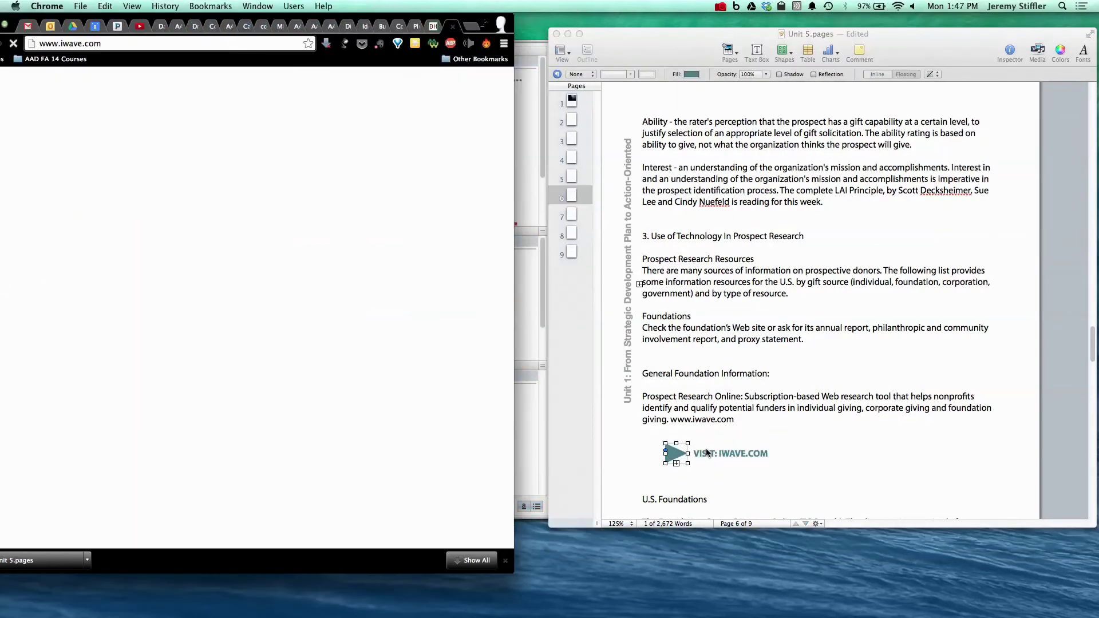
left_click(773, 428)
scroll(897, 427, "down", 4)
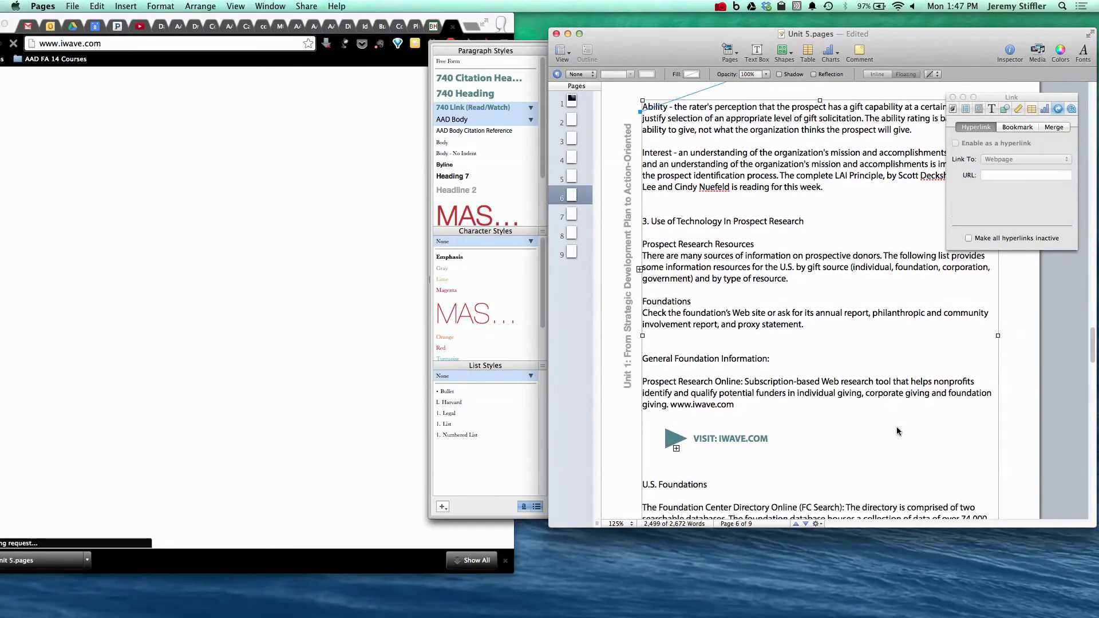
left_click(802, 392)
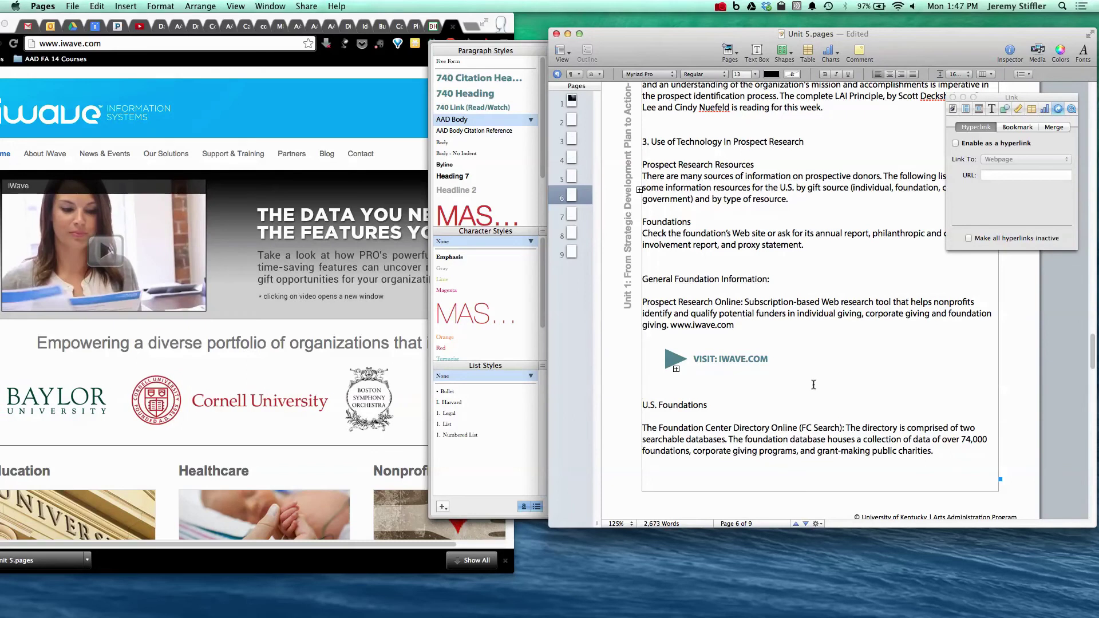
scroll(817, 390, "down", 4)
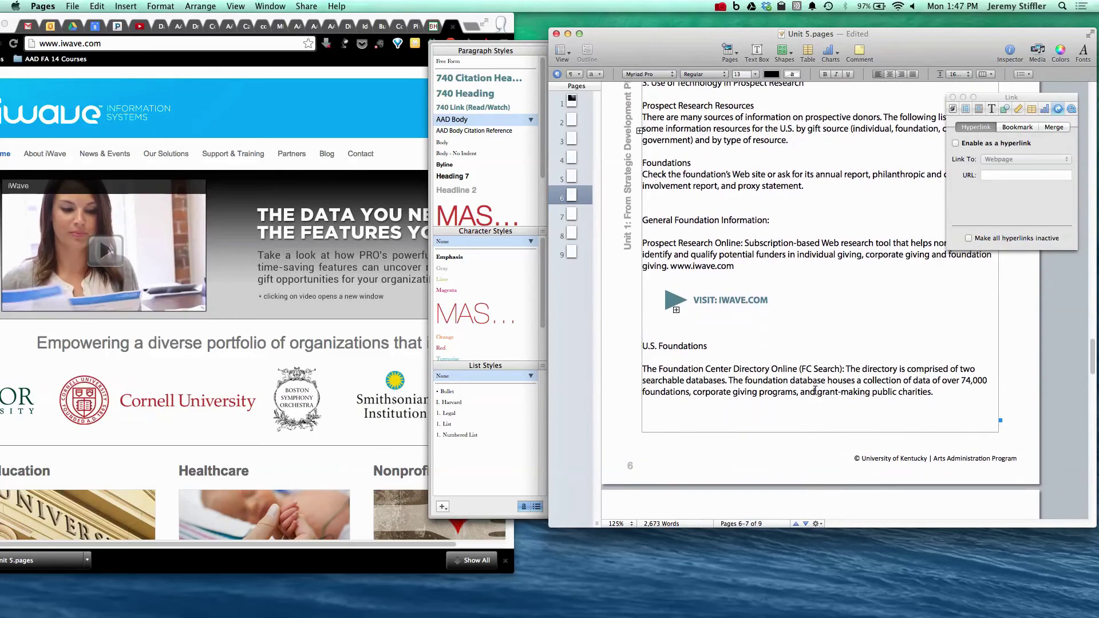
Step: Indent the "VISIT: FoundationSearch America:" line on page 7 by two tab stops
scroll(815, 389, "down", 8)
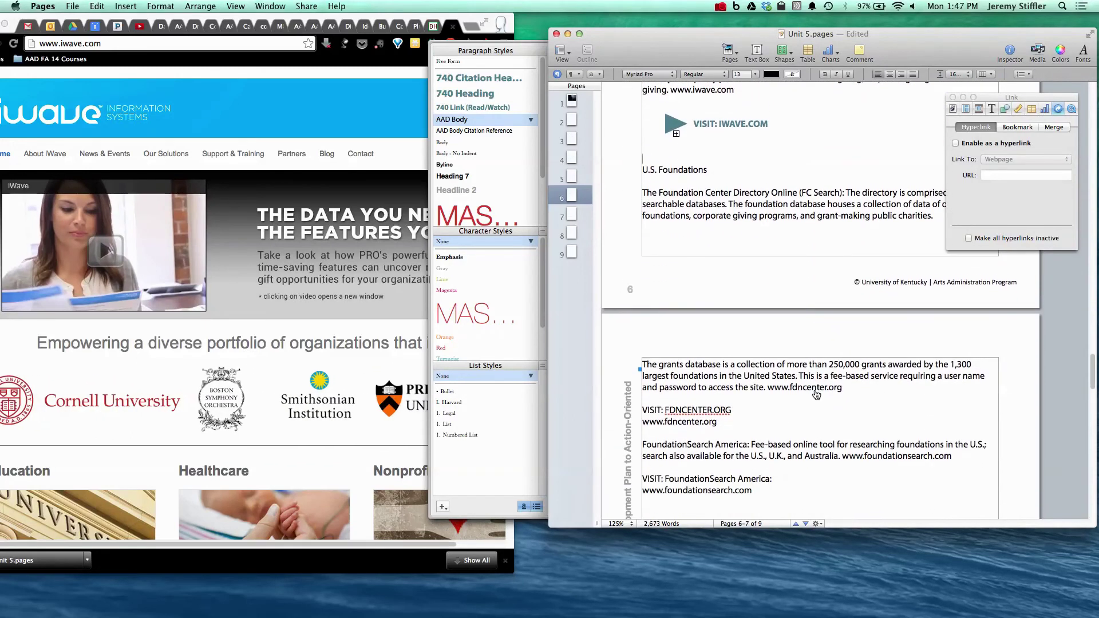
scroll(815, 389, "down", 2)
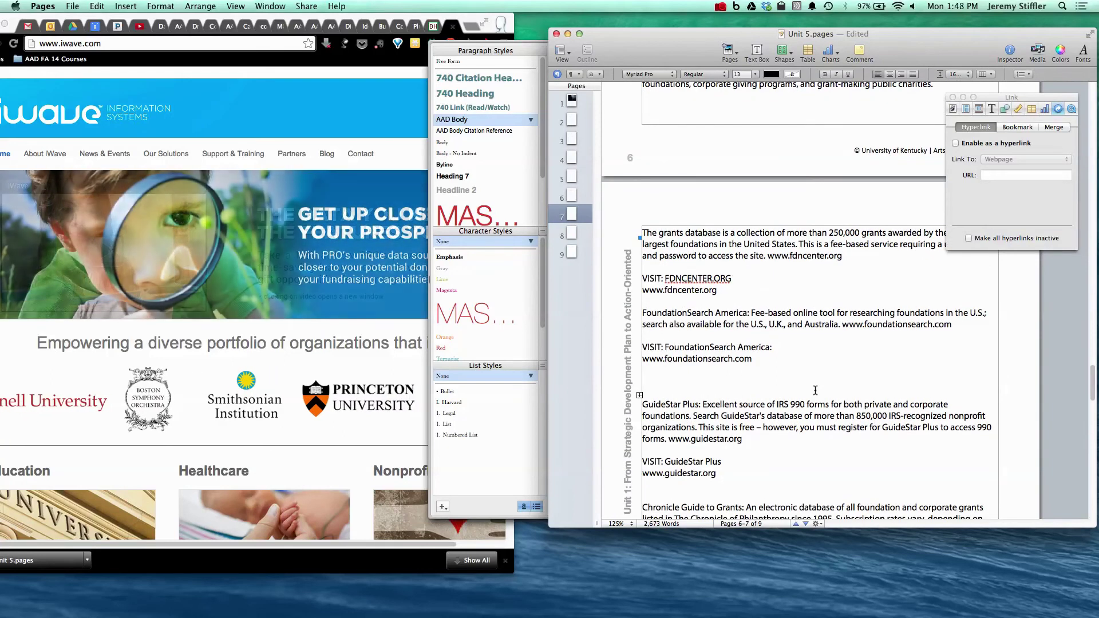
left_click(644, 347)
key("Tab")
key("Tab")
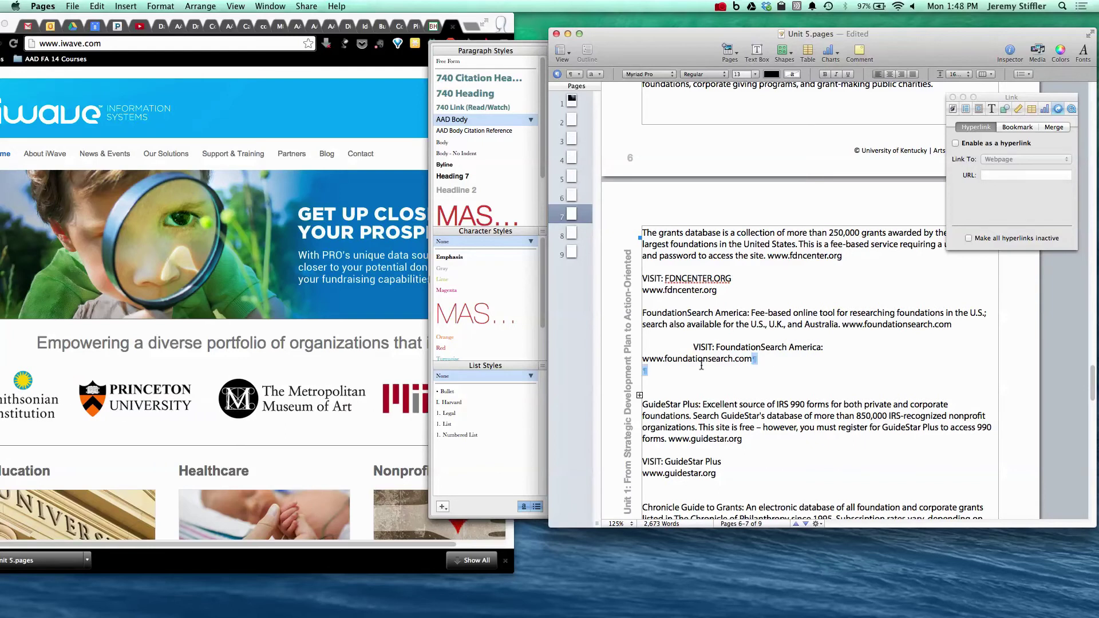
left_click_drag(753, 359, 644, 361)
key("super+c")
key("BackSpace")
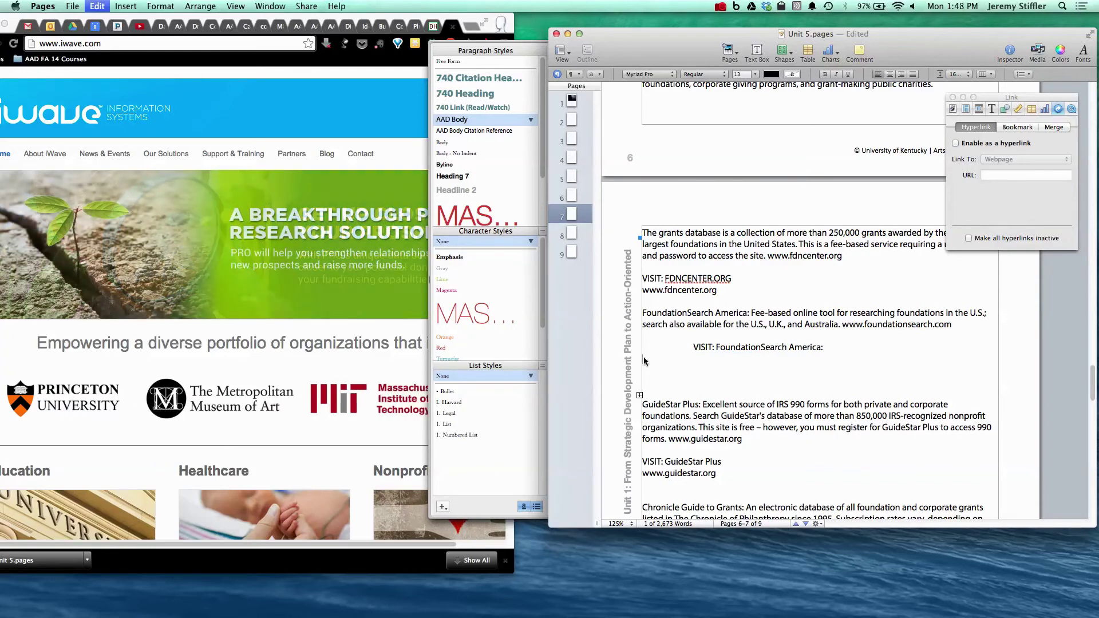
key("BackSpace")
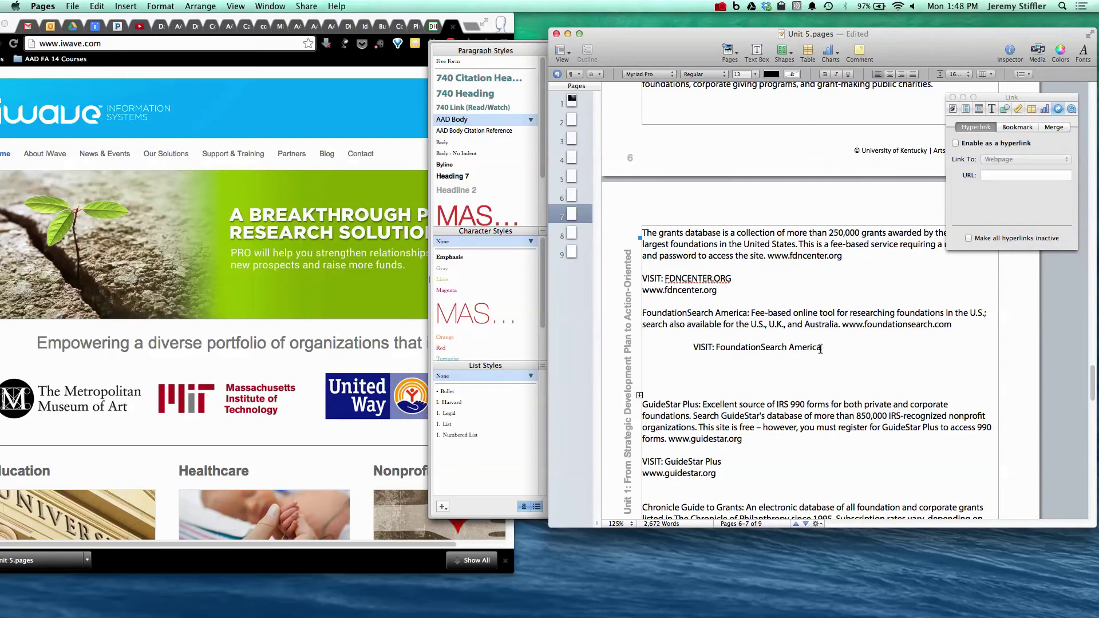
left_click_drag(822, 348, 717, 349)
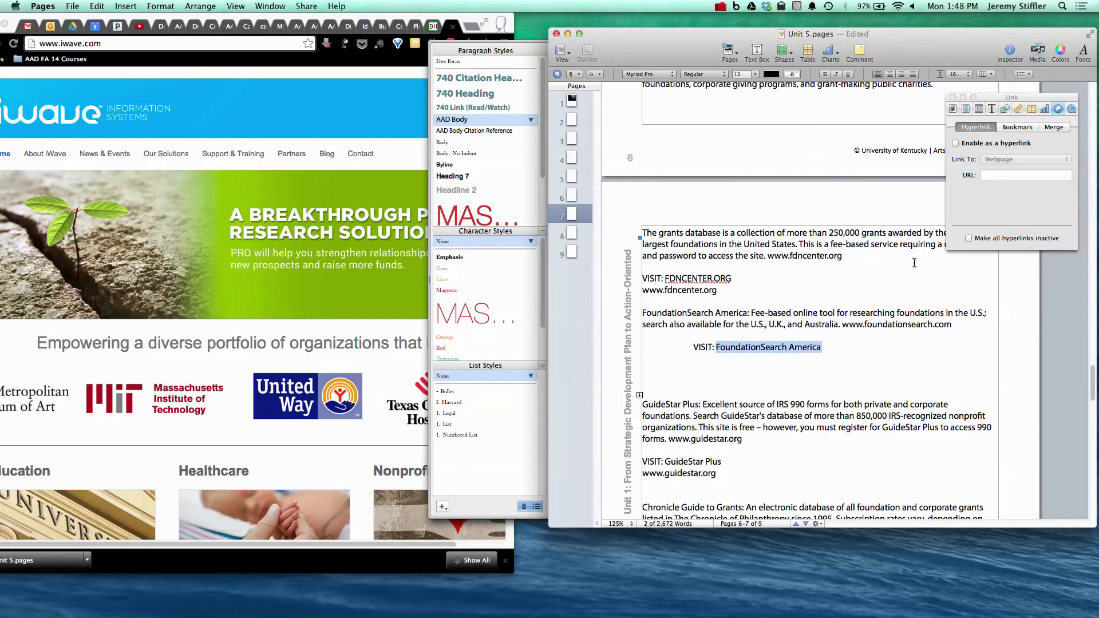
left_click(1040, 101)
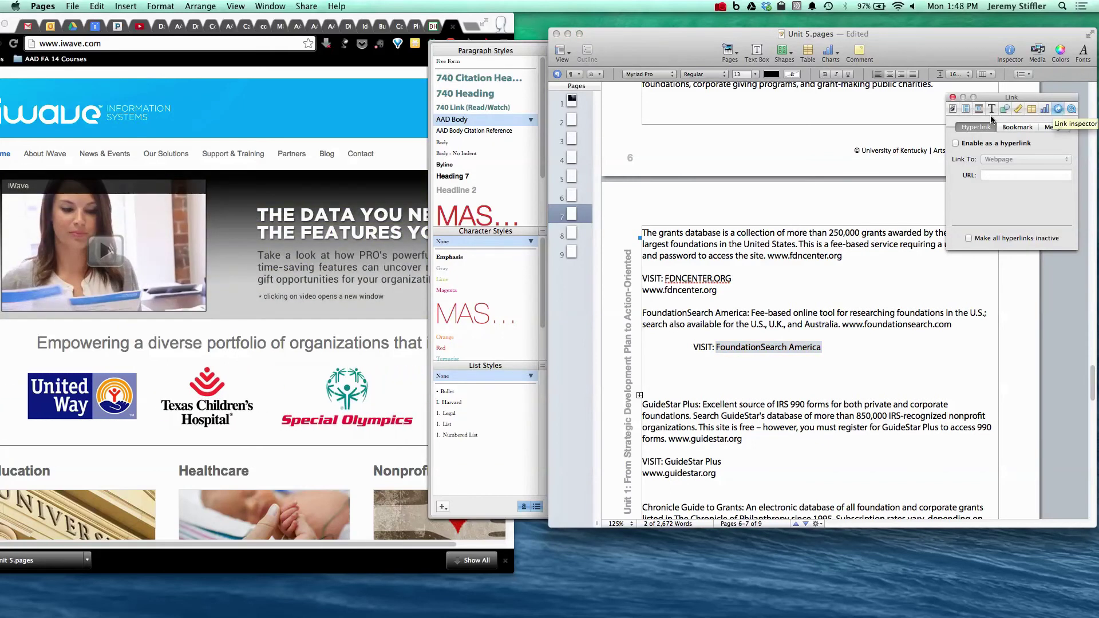
left_click(955, 145)
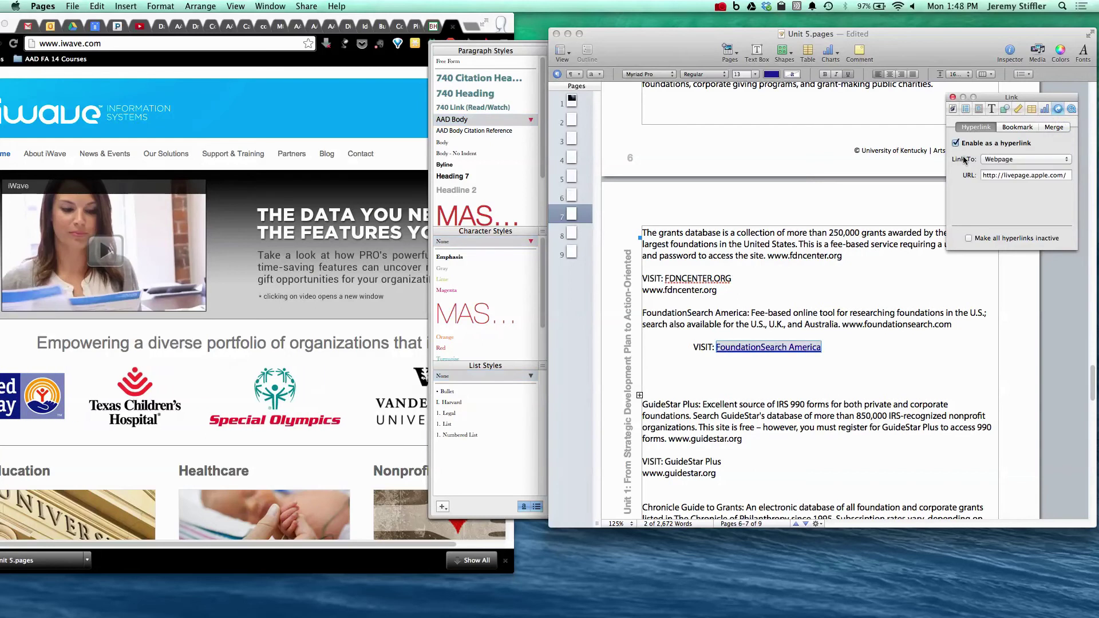
triple_click(1002, 176)
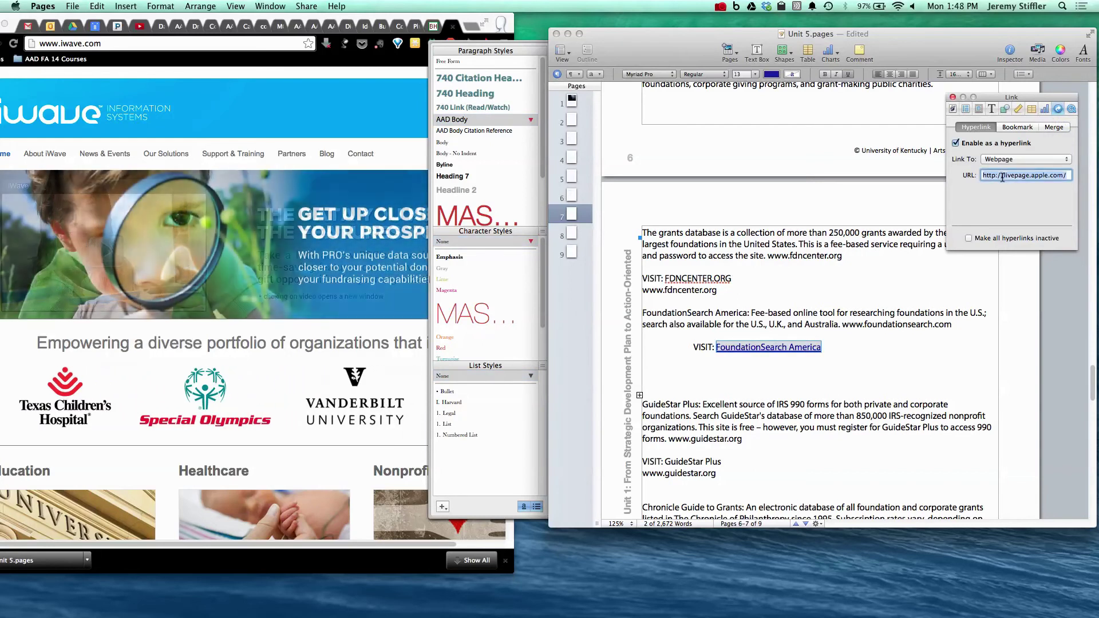
key("super+v")
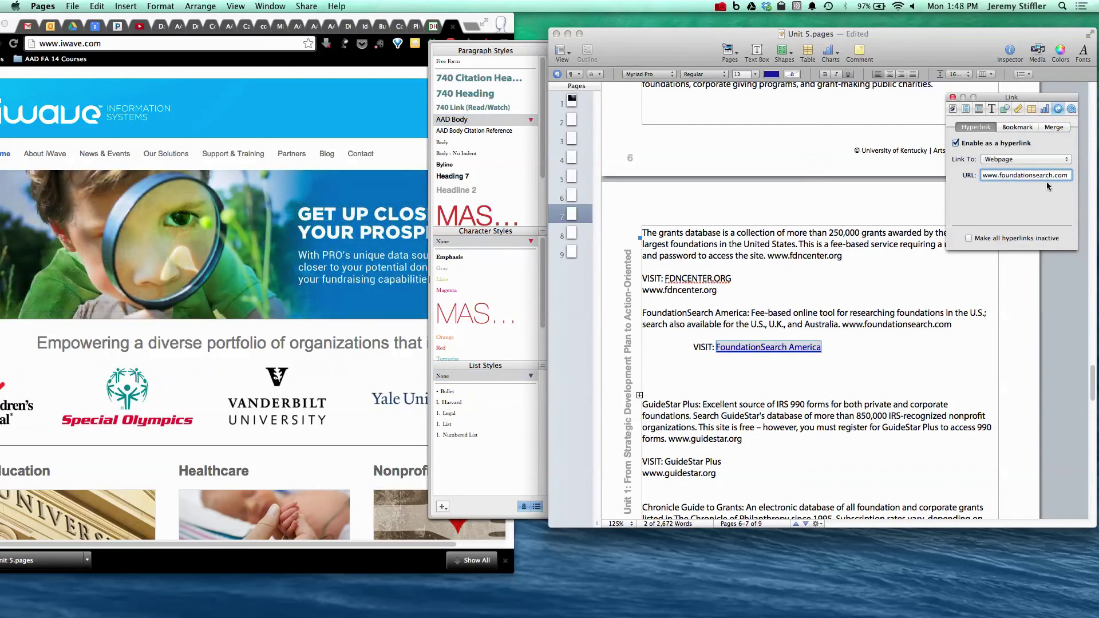
Step: Apply the 740 Link (Read/Watch) paragraph style to the whole "VISIT: FoundationSearch America" line and add a blank line above it
left_click(898, 324)
left_click(693, 347)
triple_click(793, 347)
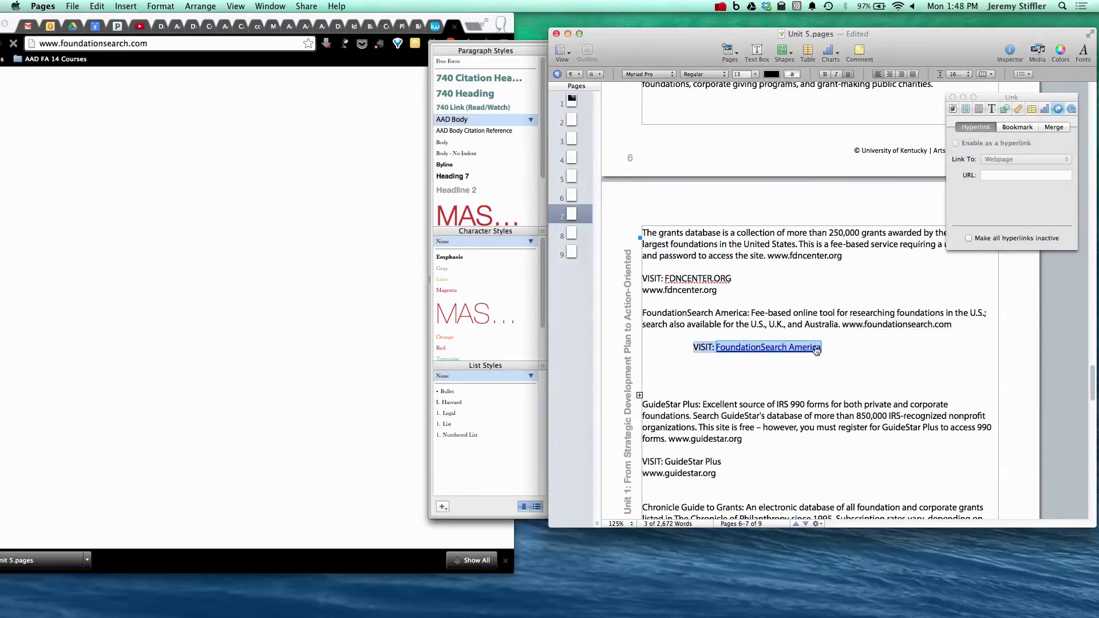
left_click(465, 108)
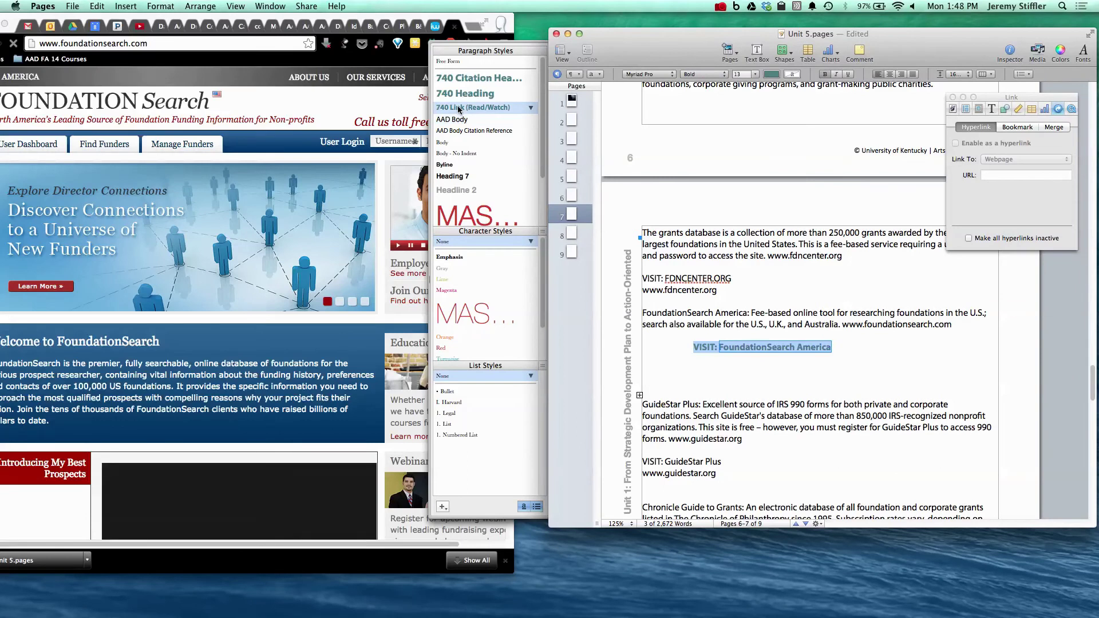
left_click(679, 335)
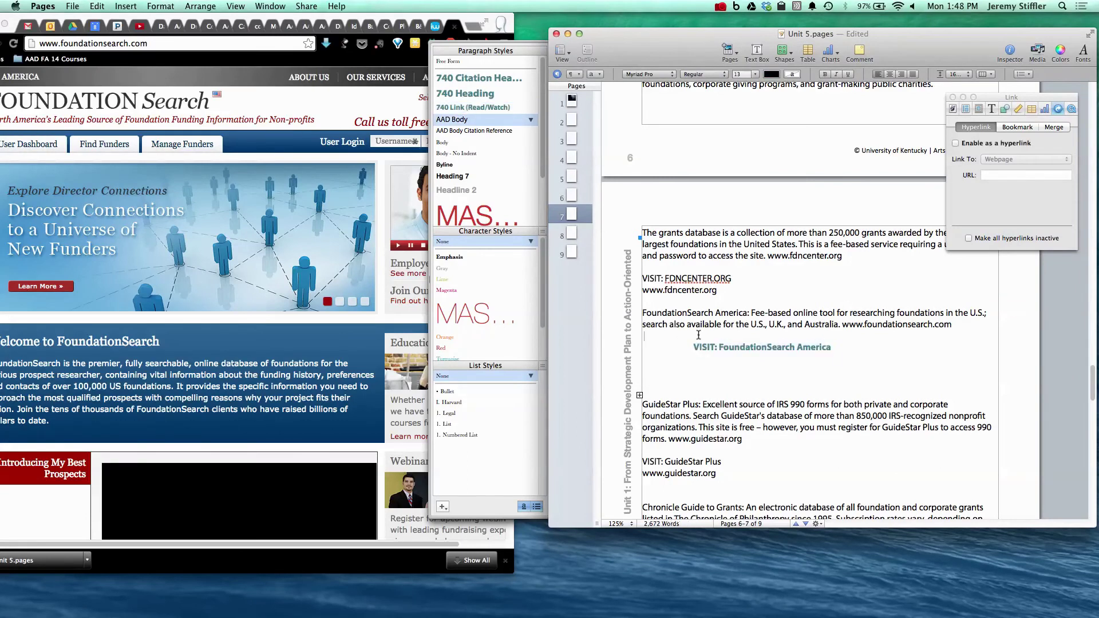
key("Return")
Step: Copy the teal arrow beside "VISIT: IWAVE.COM" and paste the copy on page 7
scroll(690, 338, "up", 10)
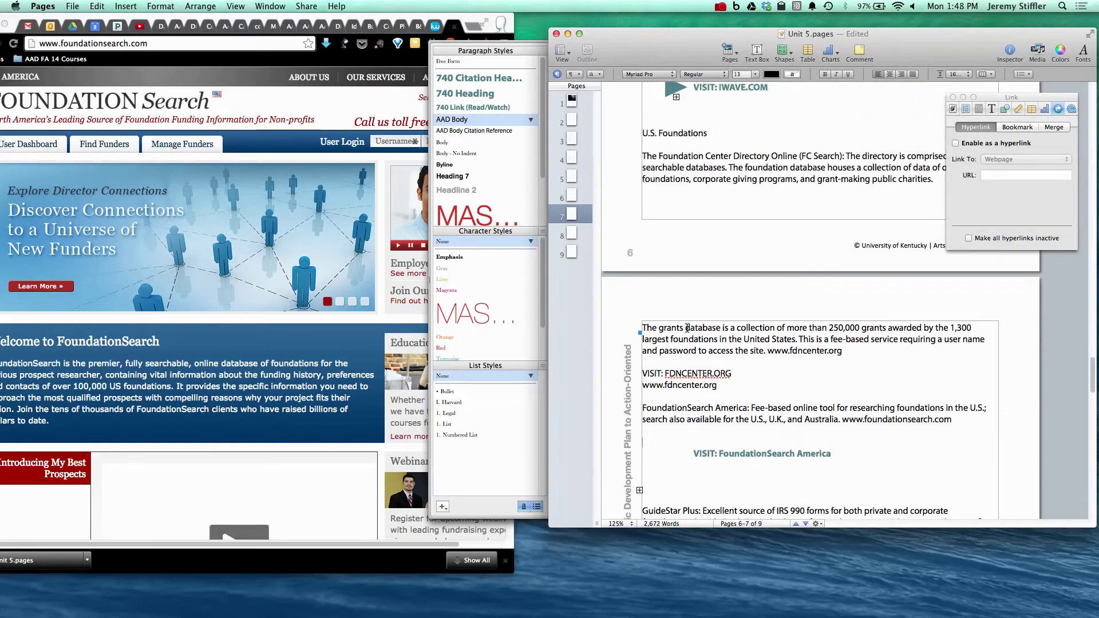
scroll(691, 347, "down", 2)
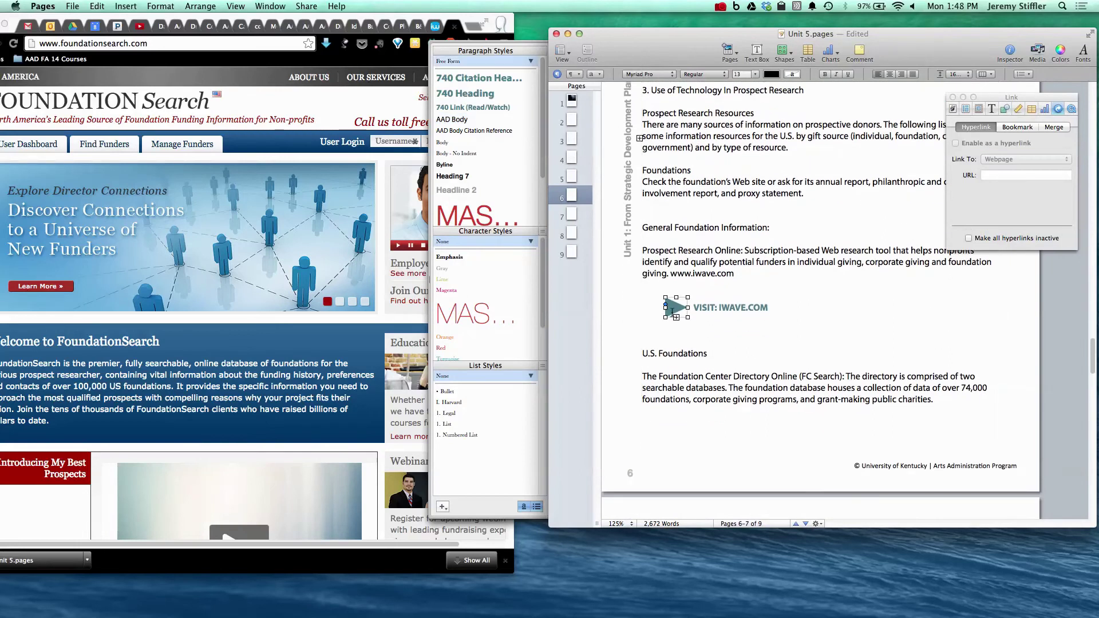
left_click(674, 314)
scroll(726, 347, "down", 7)
scroll(749, 356, "down", 6)
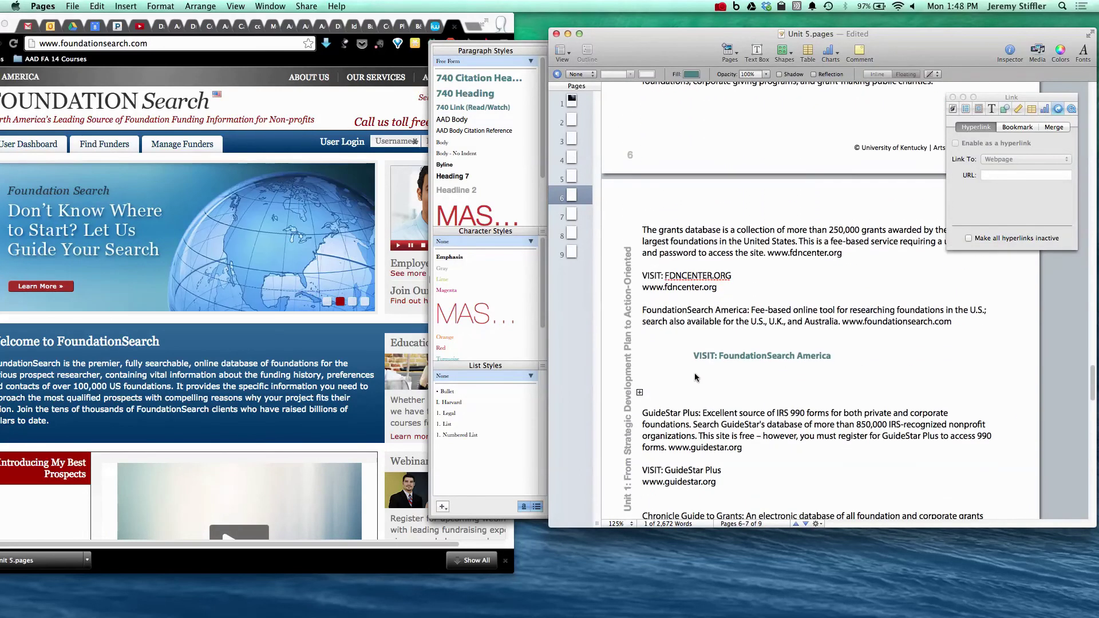
left_click(680, 396)
key("ctrl+v")
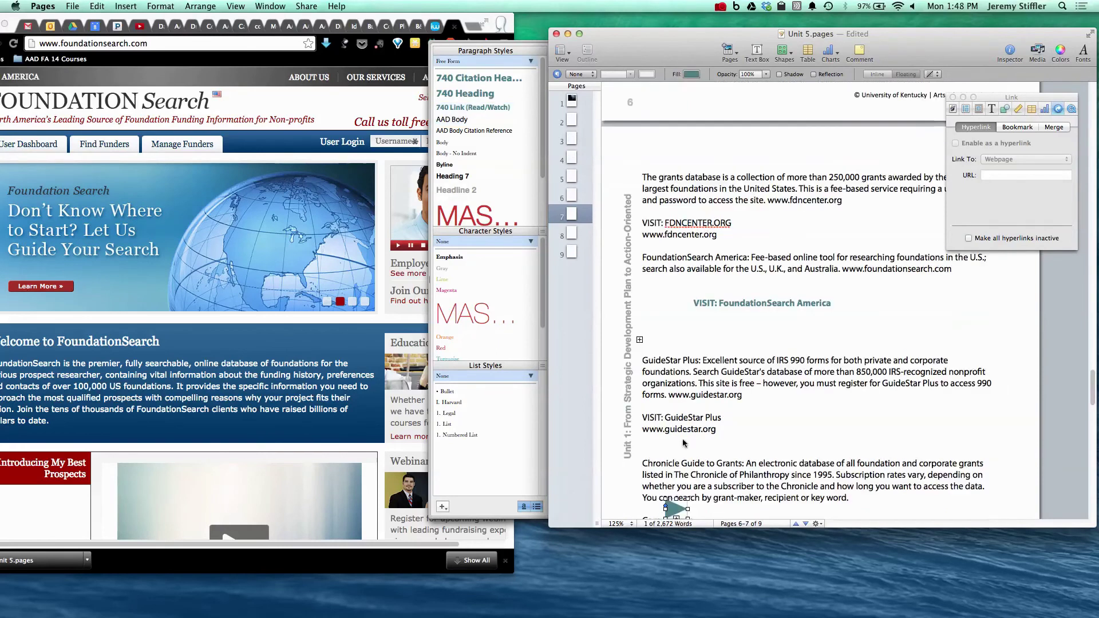
Step: Position the pasted teal arrow directly before the "VISIT: FoundationSearch America" line, aligned with its text
left_click_drag(679, 493, 679, 308)
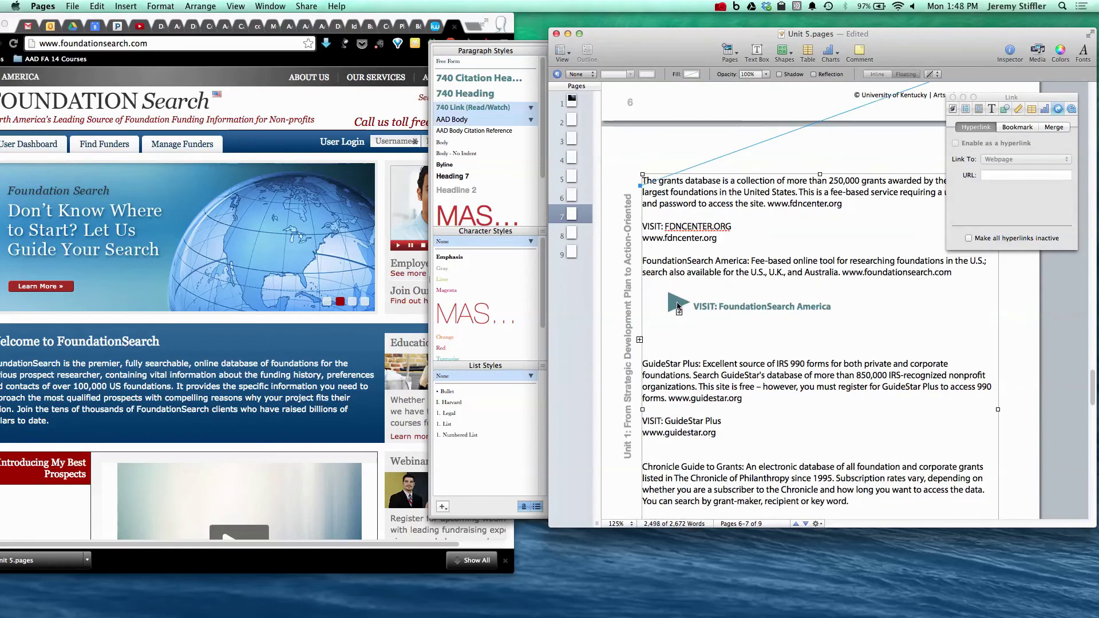
key("Left")
key("Left")
key("Left")
key("Down")
key("Down")
key("Down")
key("Down")
key("Down")
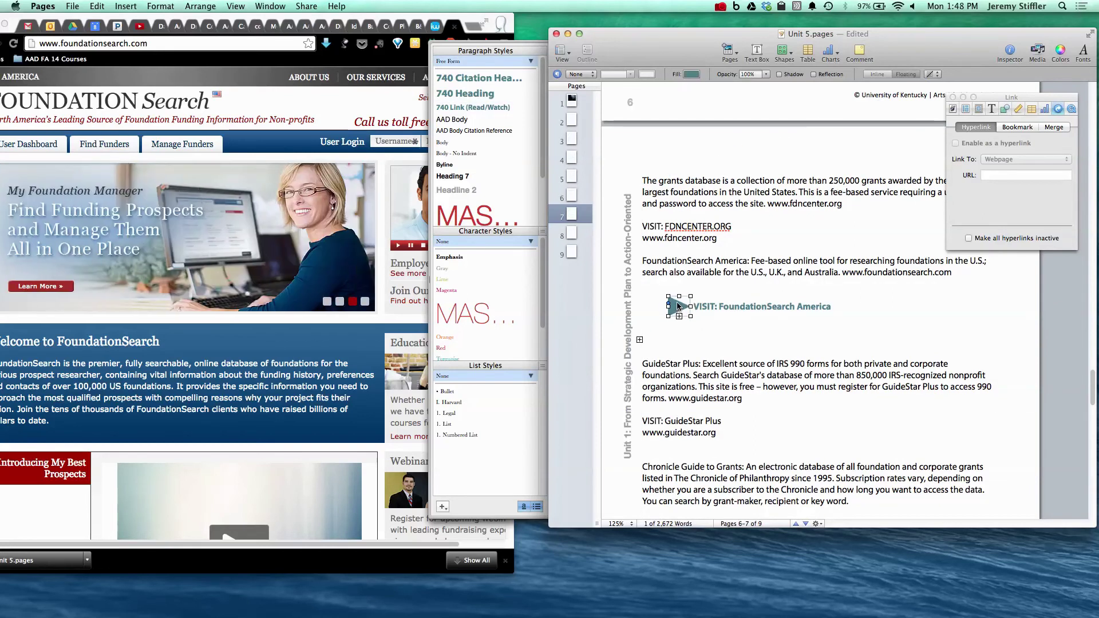
left_click(760, 336)
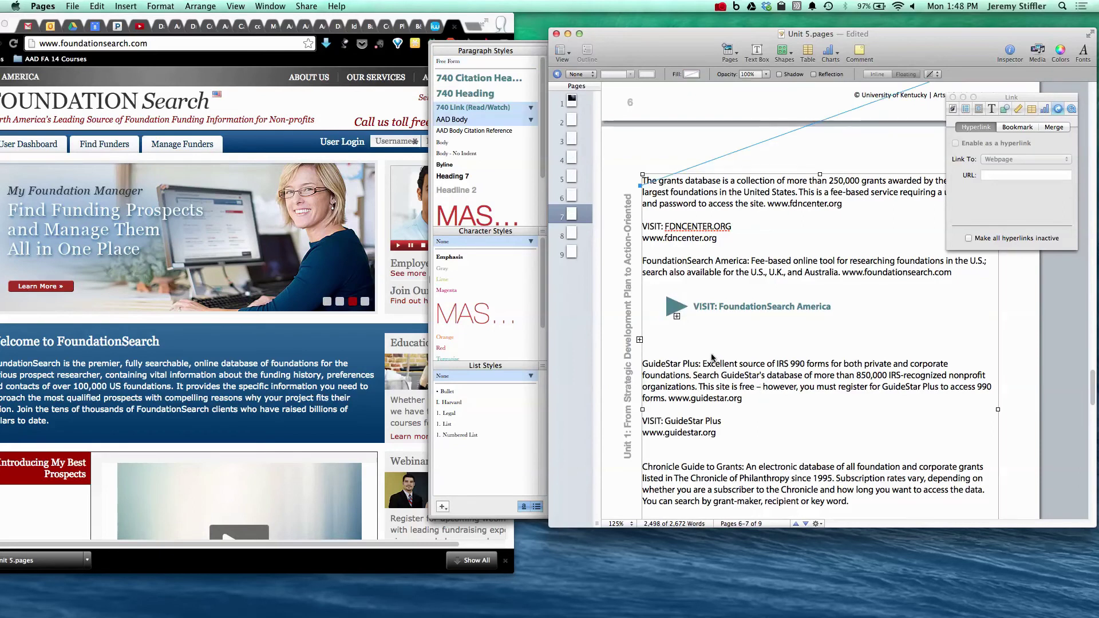
Step: Return to page 2 and move the Link inspector away from the heading "1. How to Conduct Prospect Research: Tools and Tips"
scroll(754, 347, "up", 2)
scroll(753, 347, "up", 20)
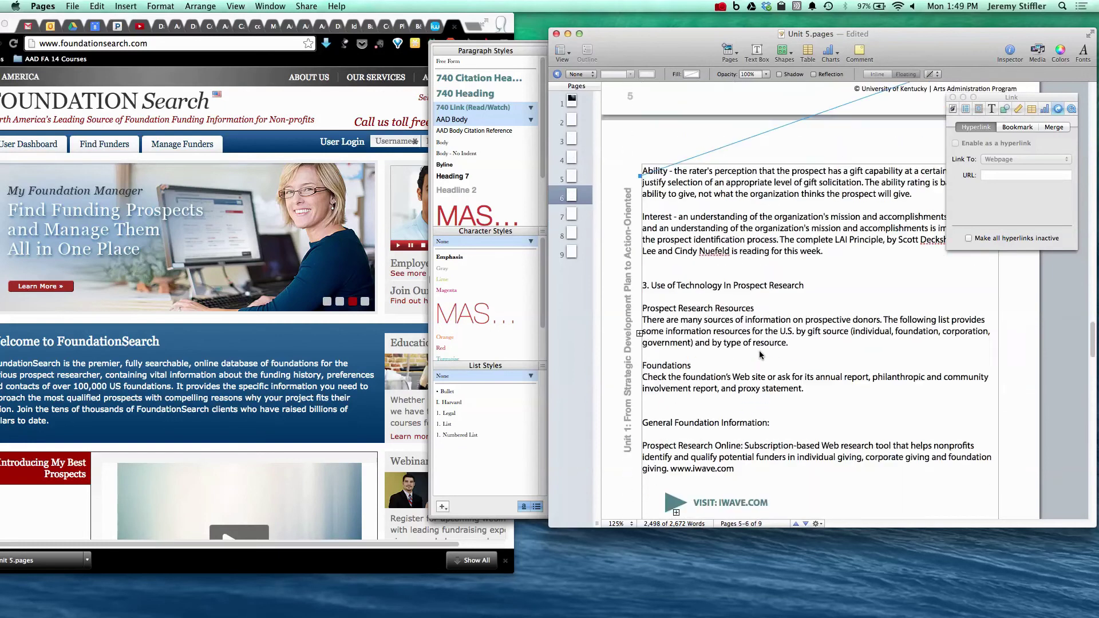
scroll(763, 359, "up", 20)
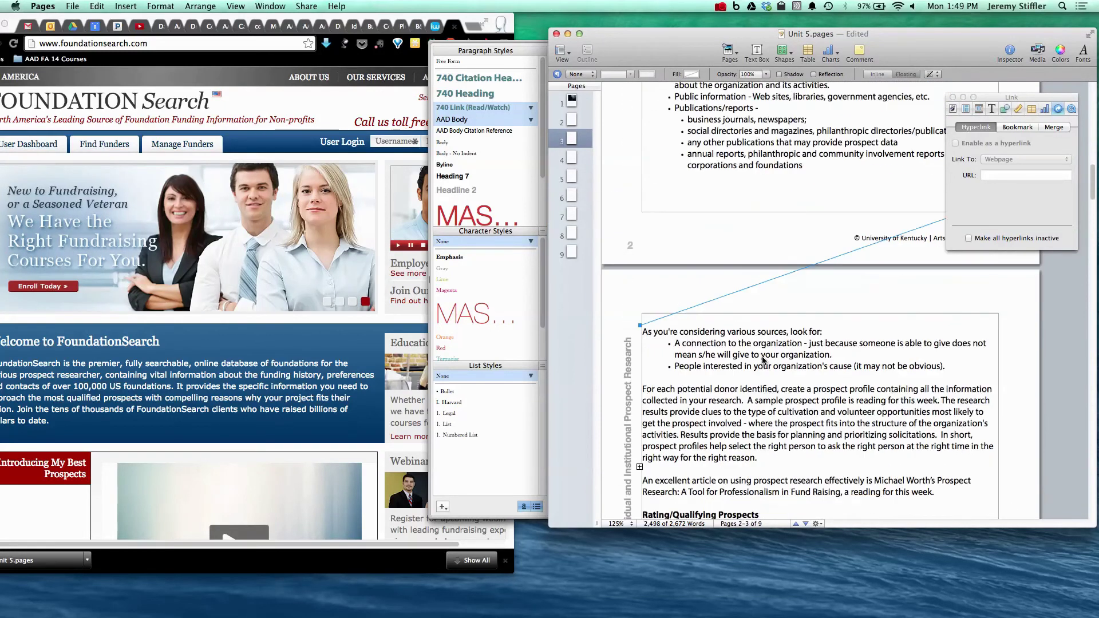
scroll(764, 364, "down", 15)
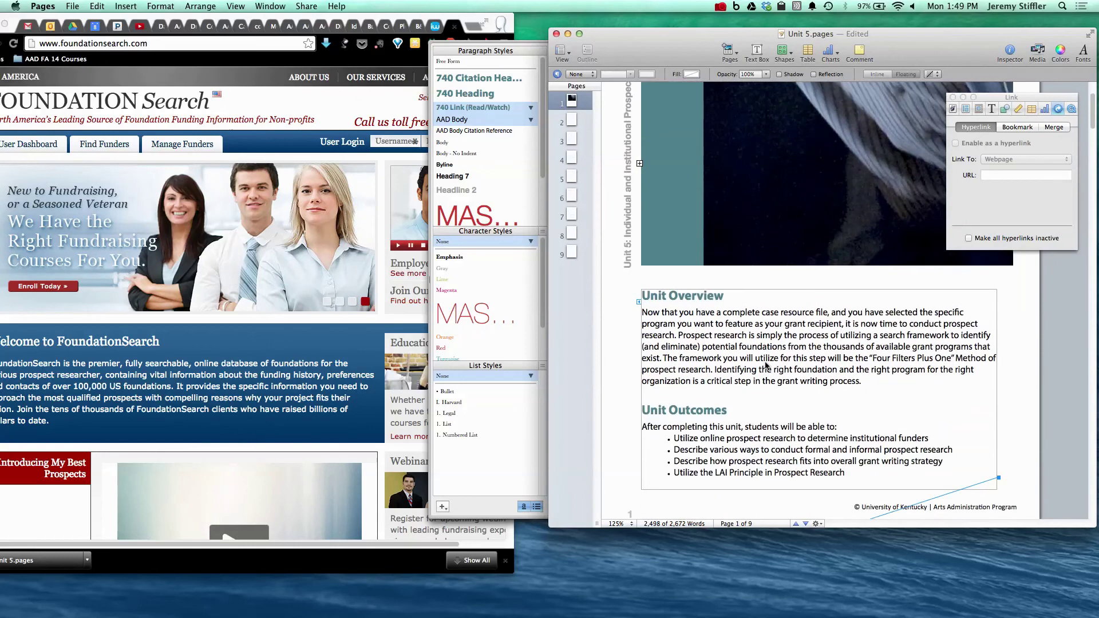
scroll(766, 366, "up", 15)
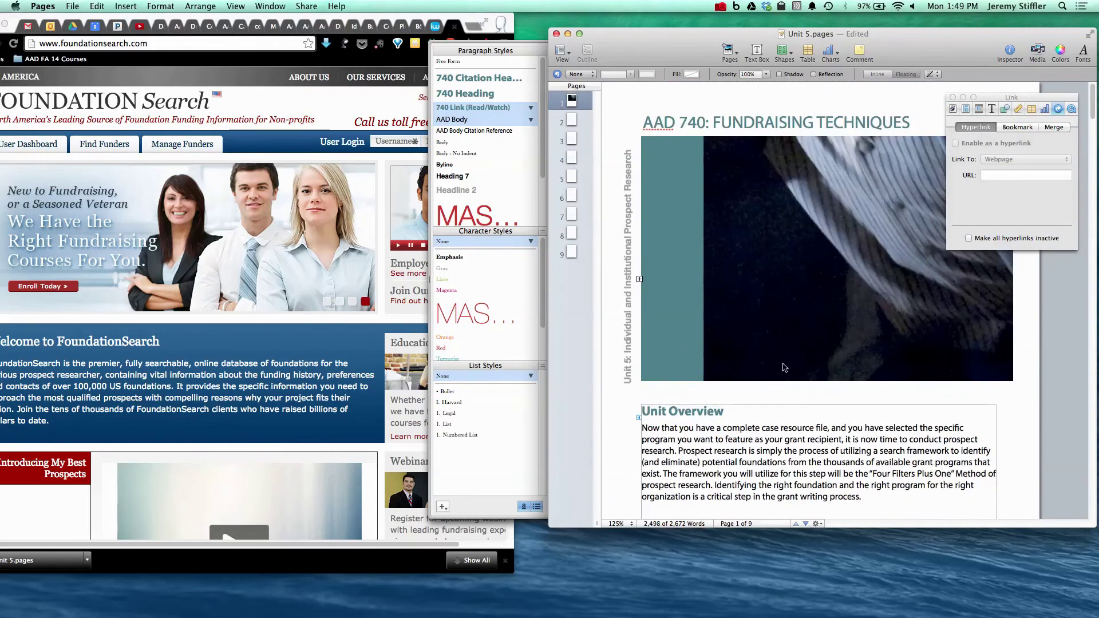
scroll(799, 344, "down", 18)
scroll(799, 344, "down", 1)
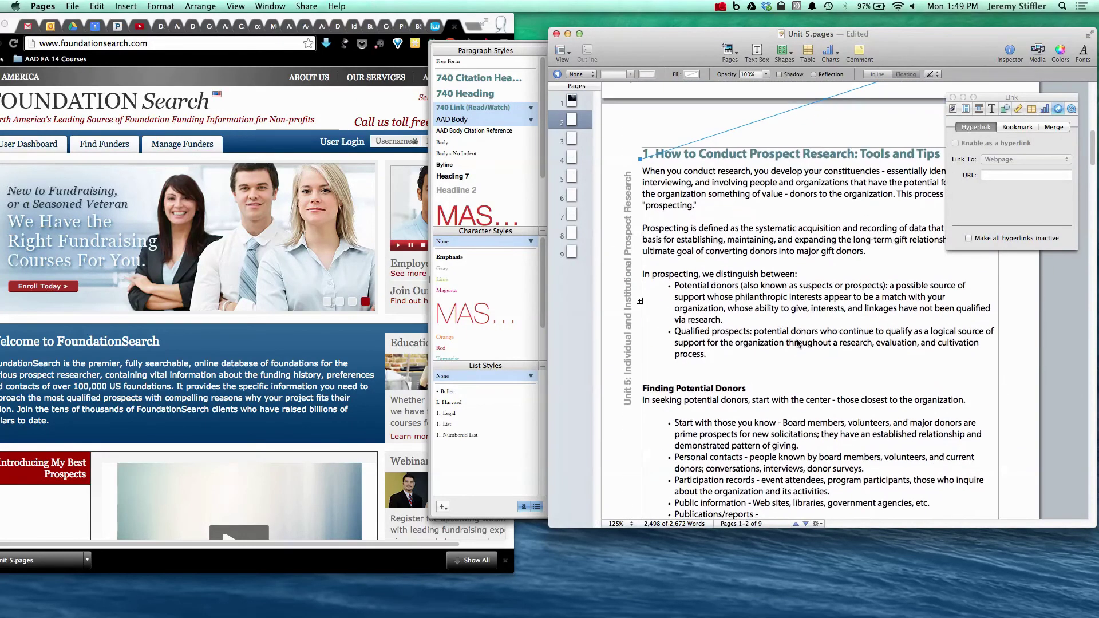
left_click_drag(992, 99, 963, 475)
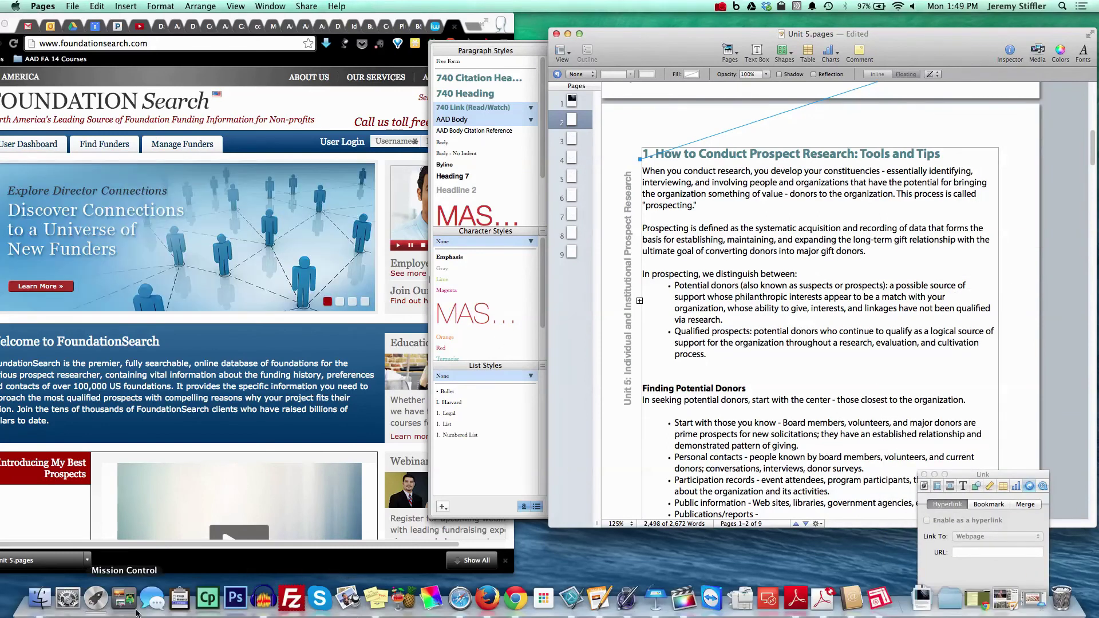
Step: Switch to Finder, dismiss the Downloads window, bring the Video Images folder beside the document and select 740u5 - 1.jpg
left_click(39, 601)
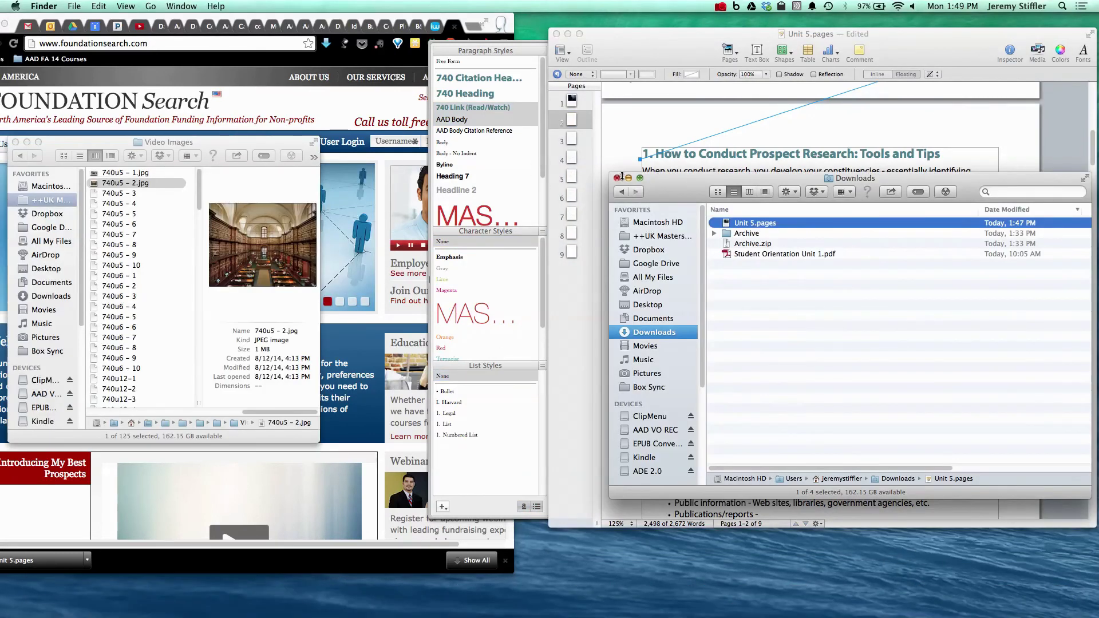
left_click(633, 42)
left_click(191, 140)
left_click_drag(192, 142, 403, 113)
left_click(332, 144)
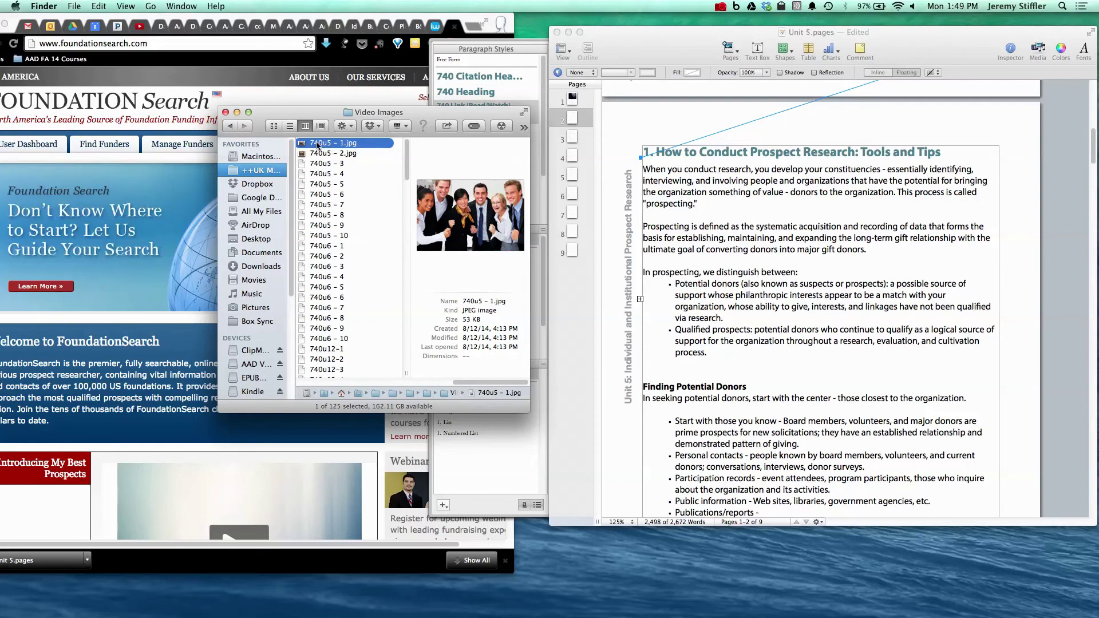
Step: Place 740u5 - 1.jpg on page 2 of the document and shrink it to about three quarters of its inserted size
left_click_drag(303, 145, 826, 247)
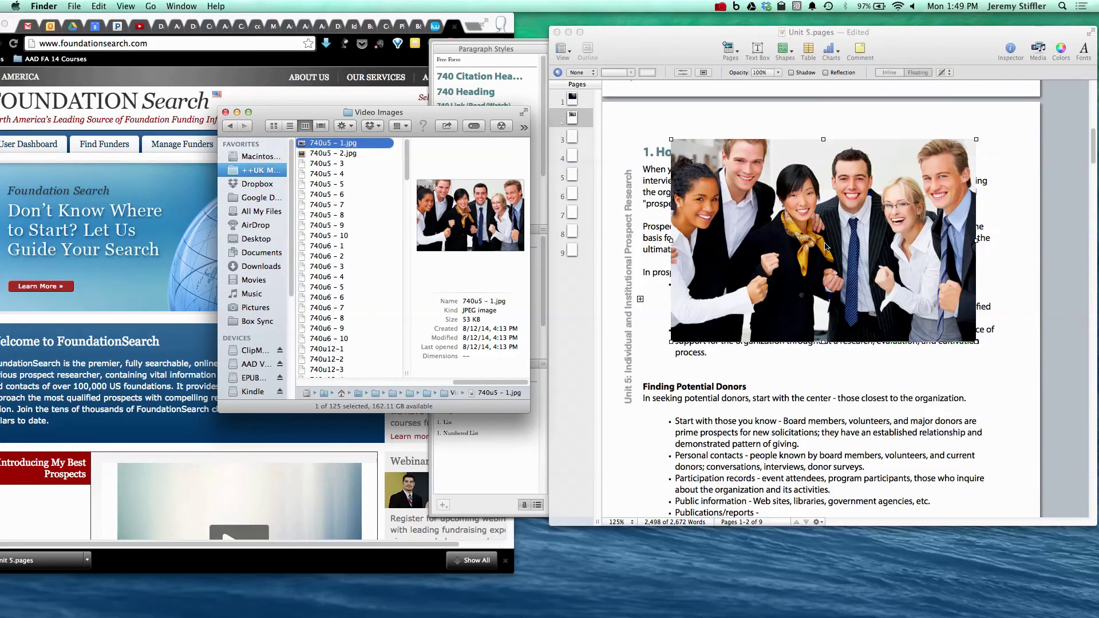
left_click_drag(825, 245, 802, 252)
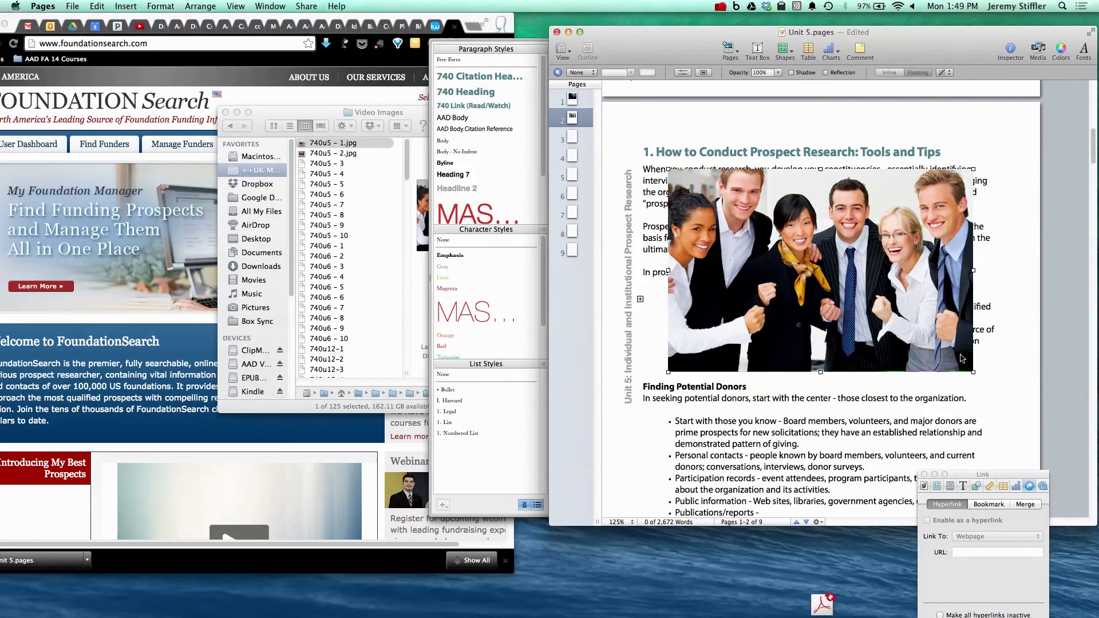
left_click_drag(973, 371, 889, 318)
left_click_drag(837, 277, 872, 269)
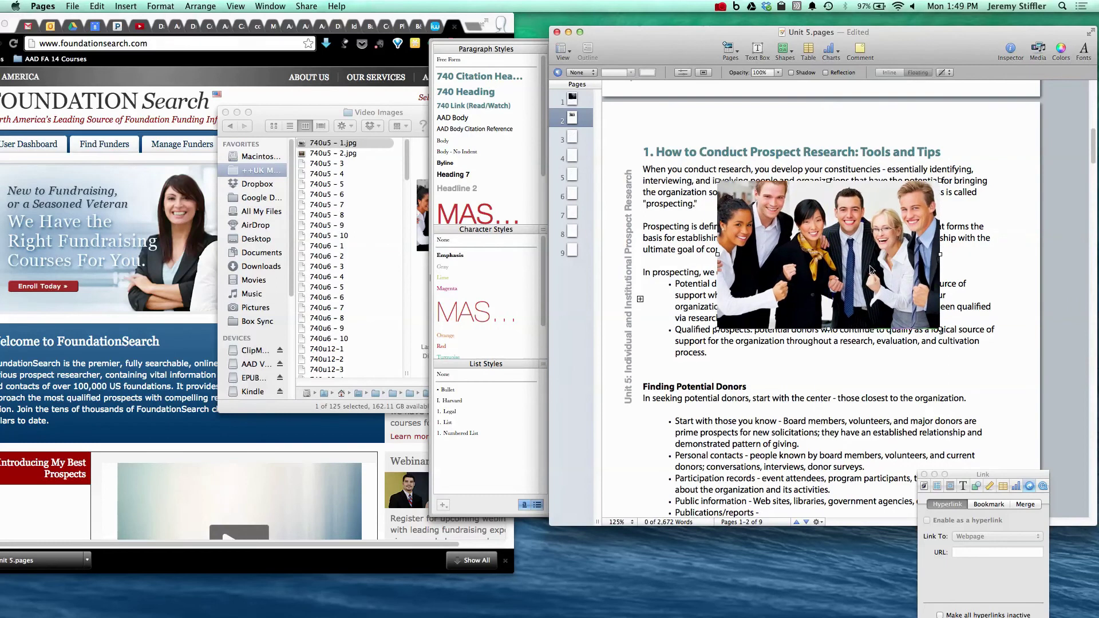
Step: Cut the group photo and paste it inline at the start of the paragraph beginning "When you conduct research"
key("super+x")
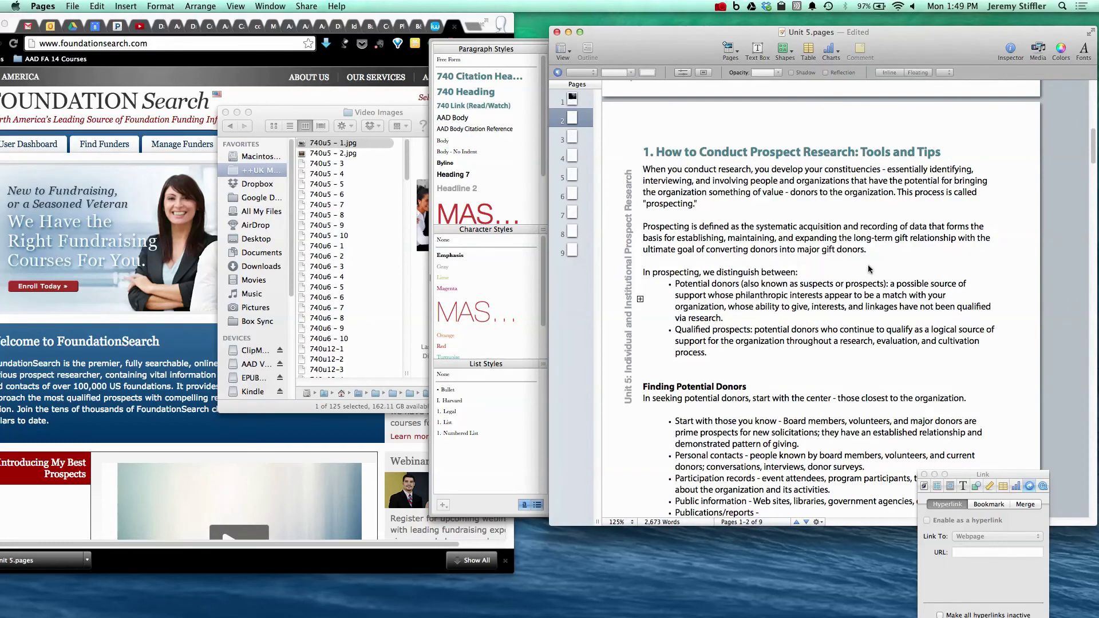
double_click(659, 170)
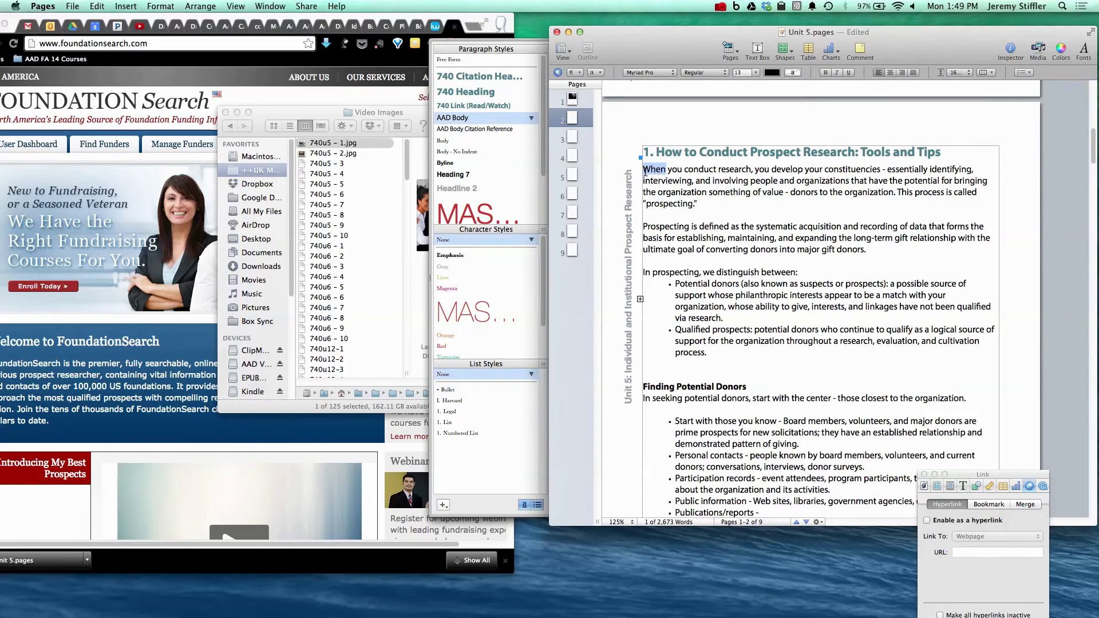
left_click(645, 171)
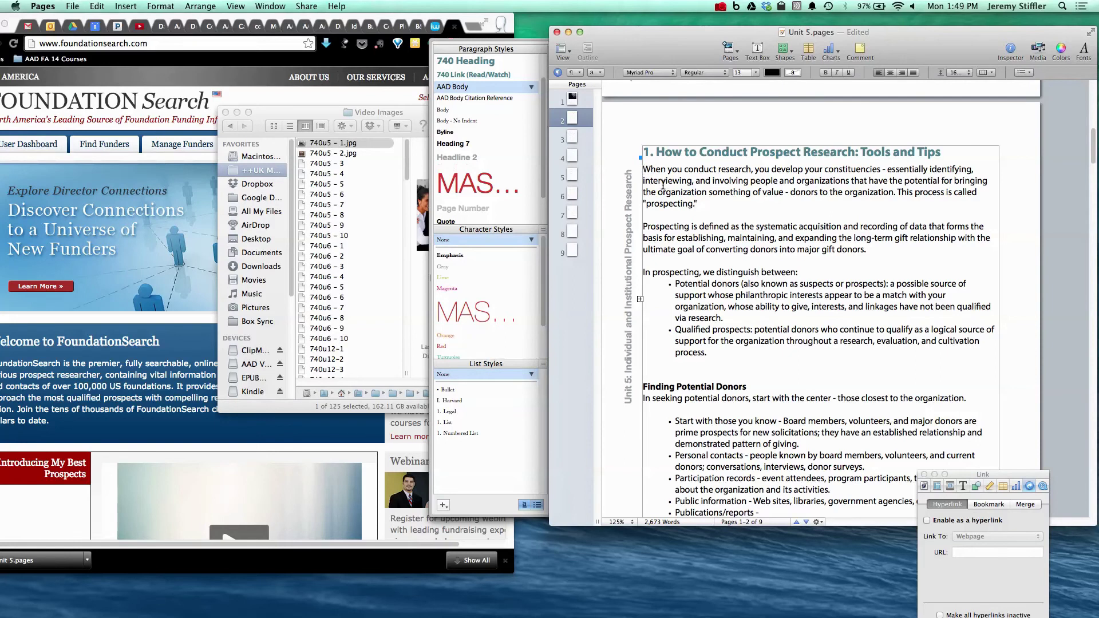
key("super+v")
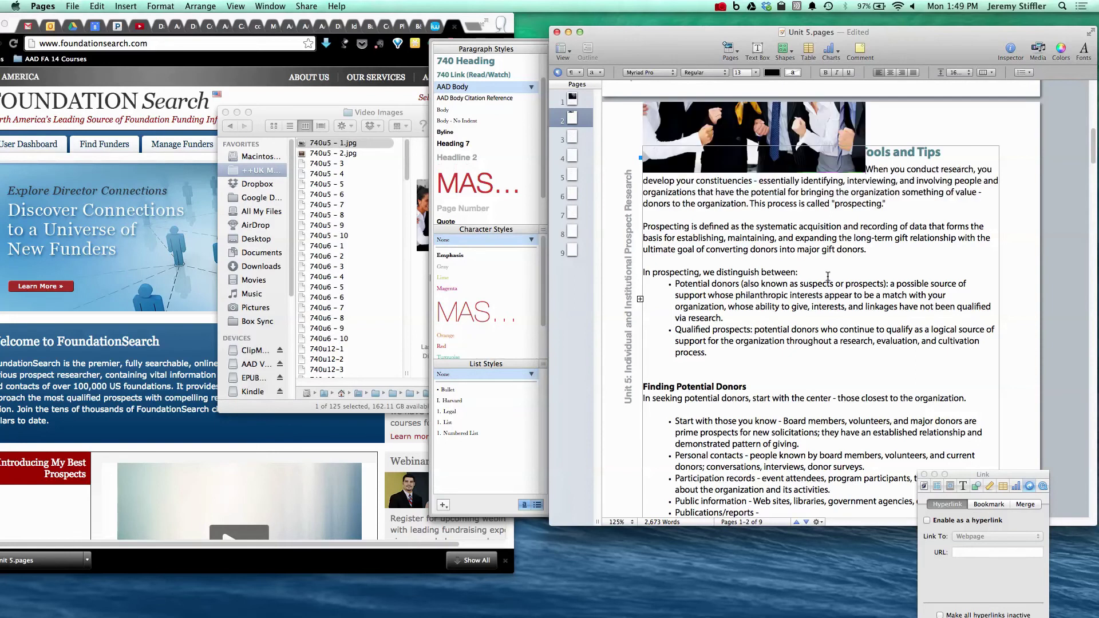
Step: Make the group photo on page 2 cause text wrap, aligned left with the paragraph text flowing along its right side
scroll(779, 212, "up", 3)
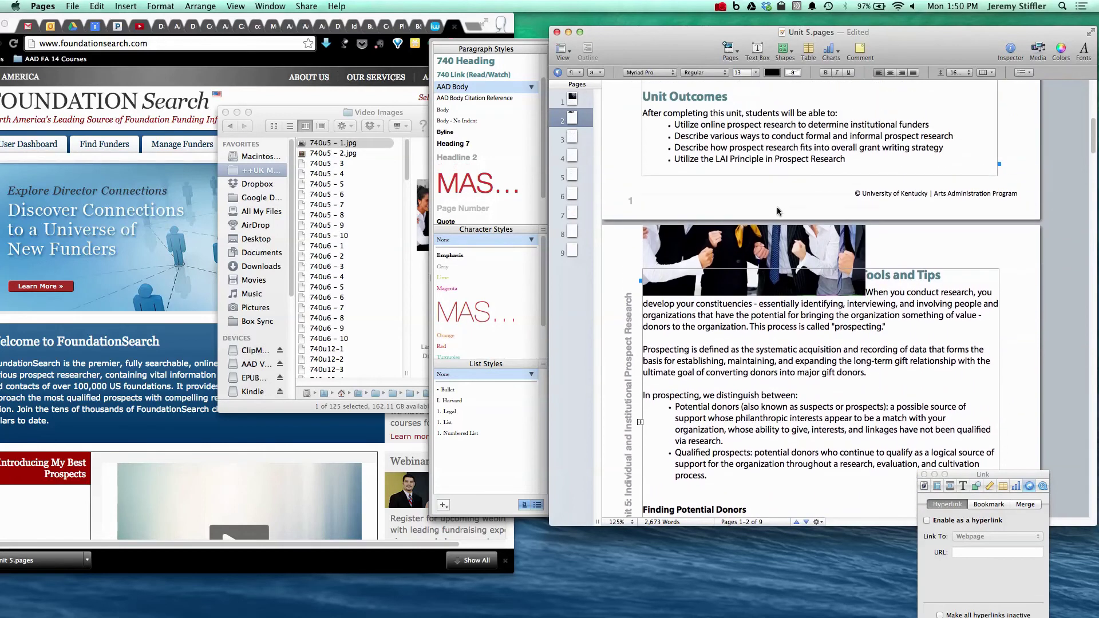
scroll(793, 262, "down", 4)
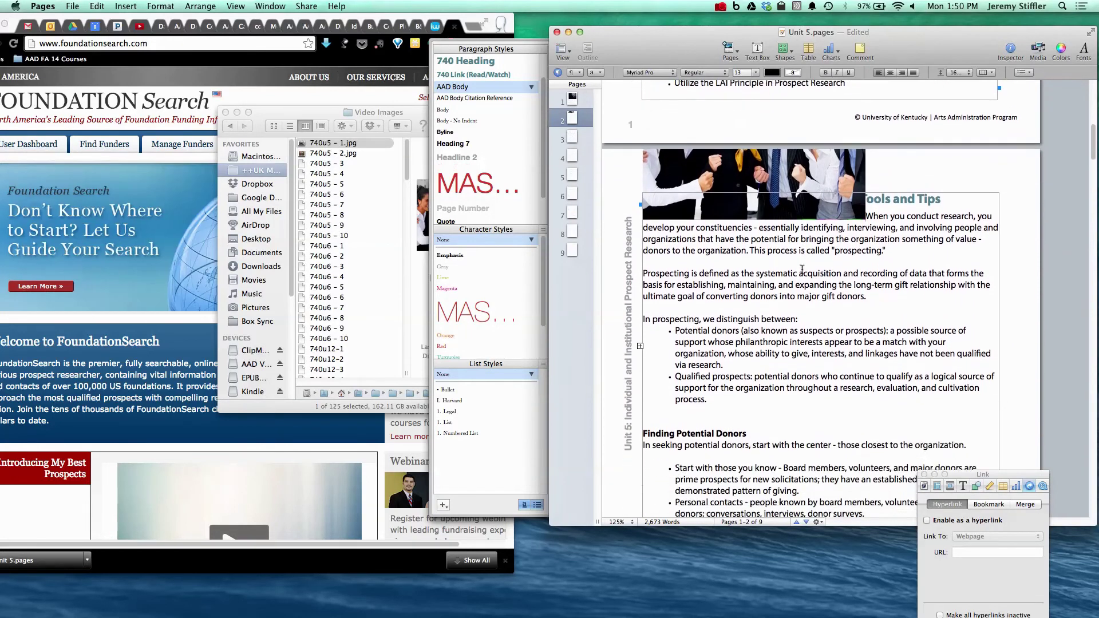
left_click_drag(969, 476, 998, 212)
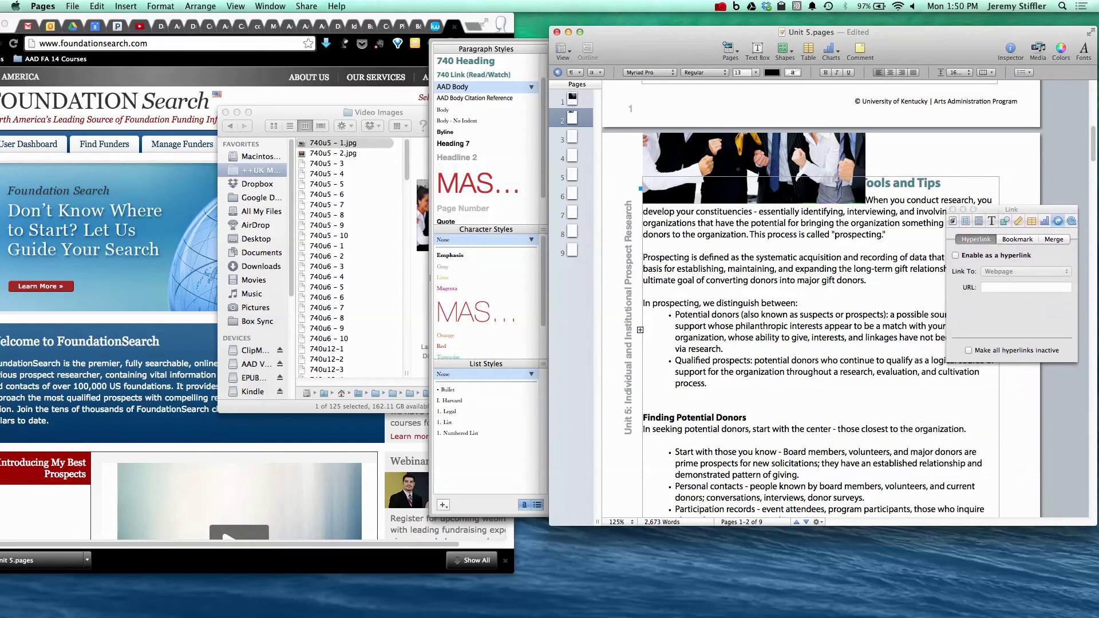
left_click(726, 191)
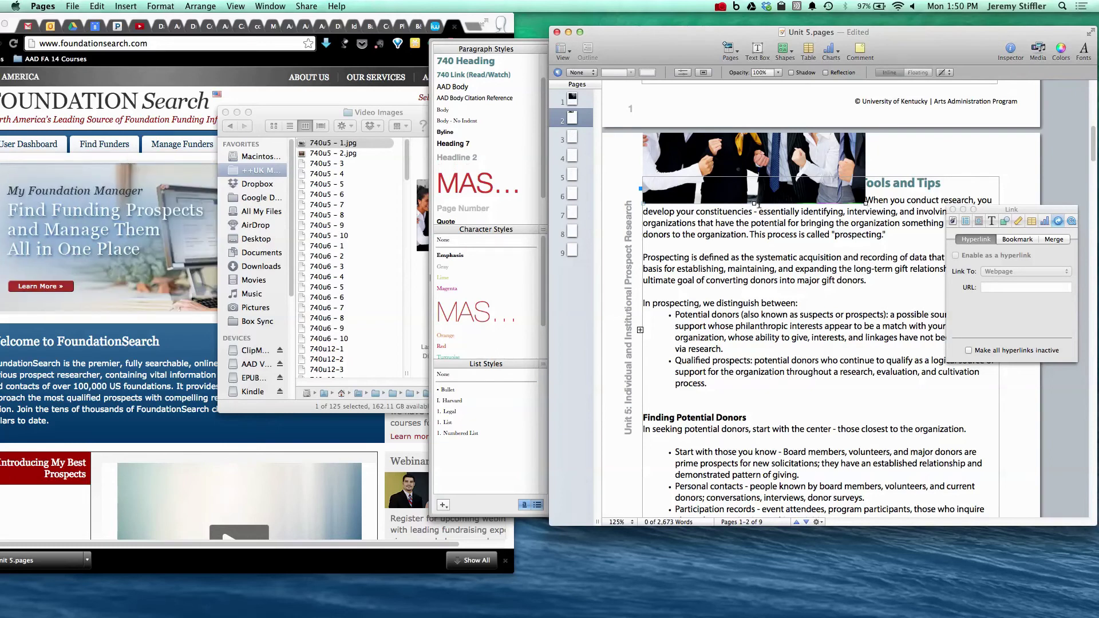
left_click(979, 222)
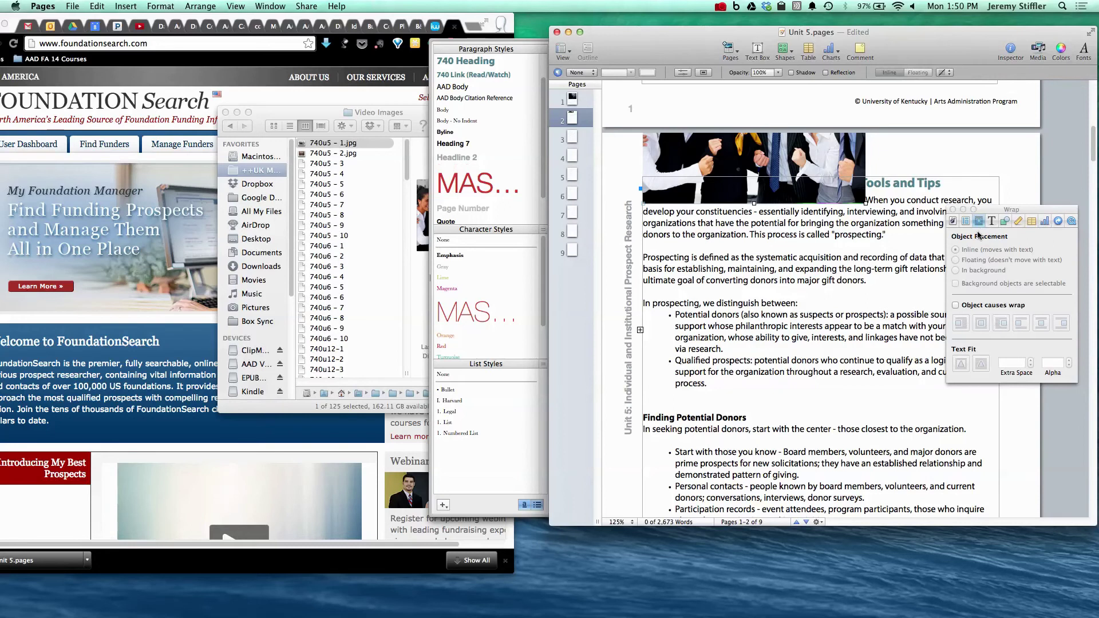
left_click(955, 305)
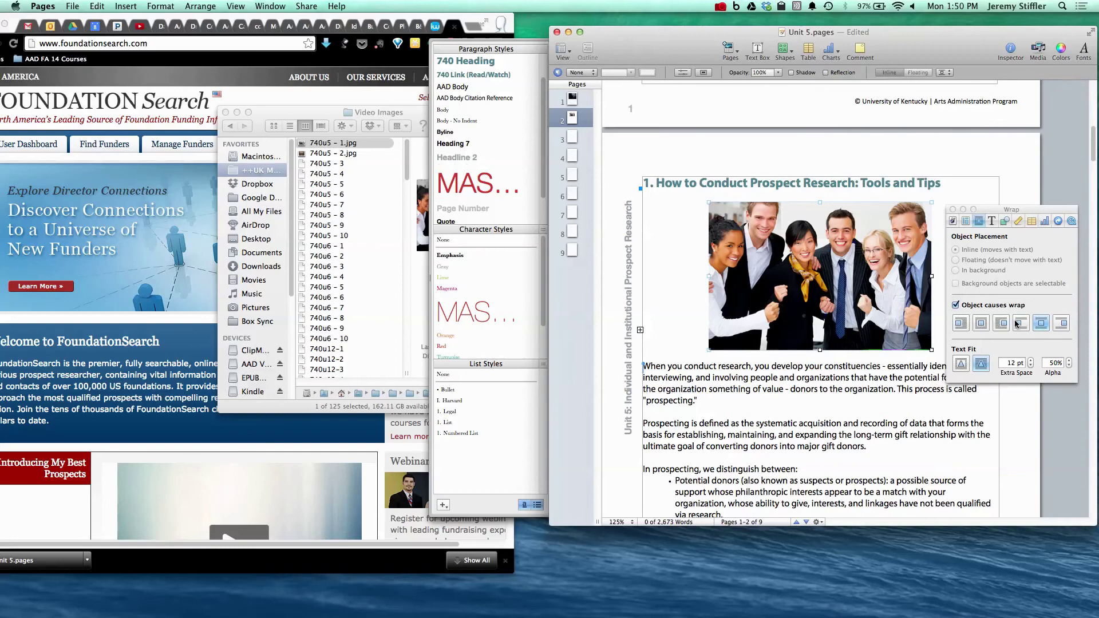
left_click(962, 325)
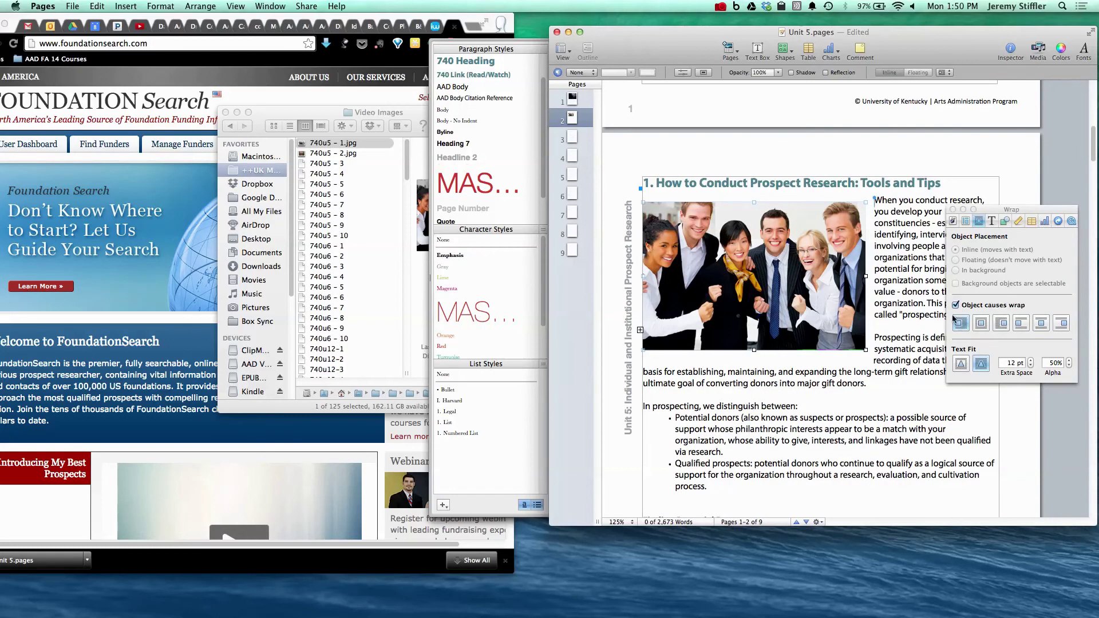
left_click(896, 229)
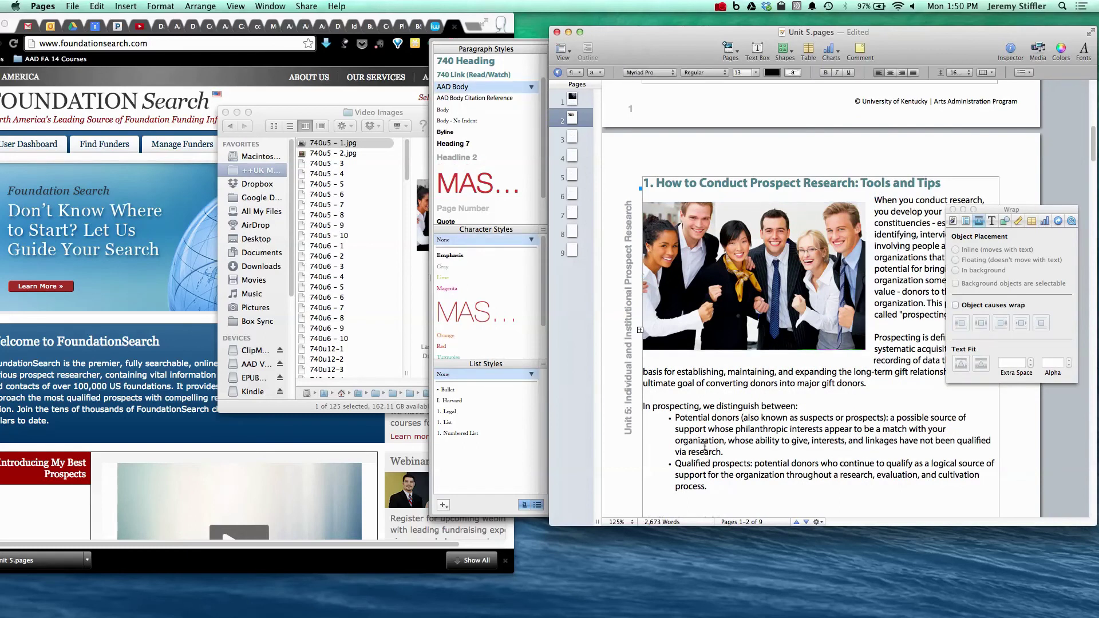
Step: Shrink the wrapped group photo proportionally to slightly under nine tenths of its width
left_click(793, 306)
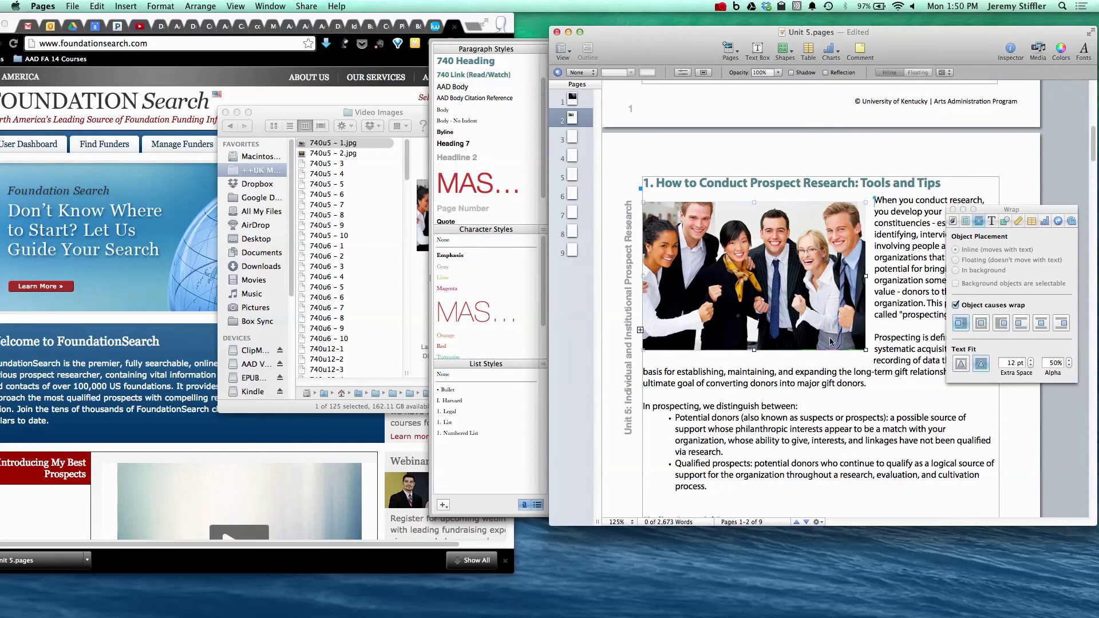
left_click_drag(865, 349, 834, 329)
left_click(880, 467)
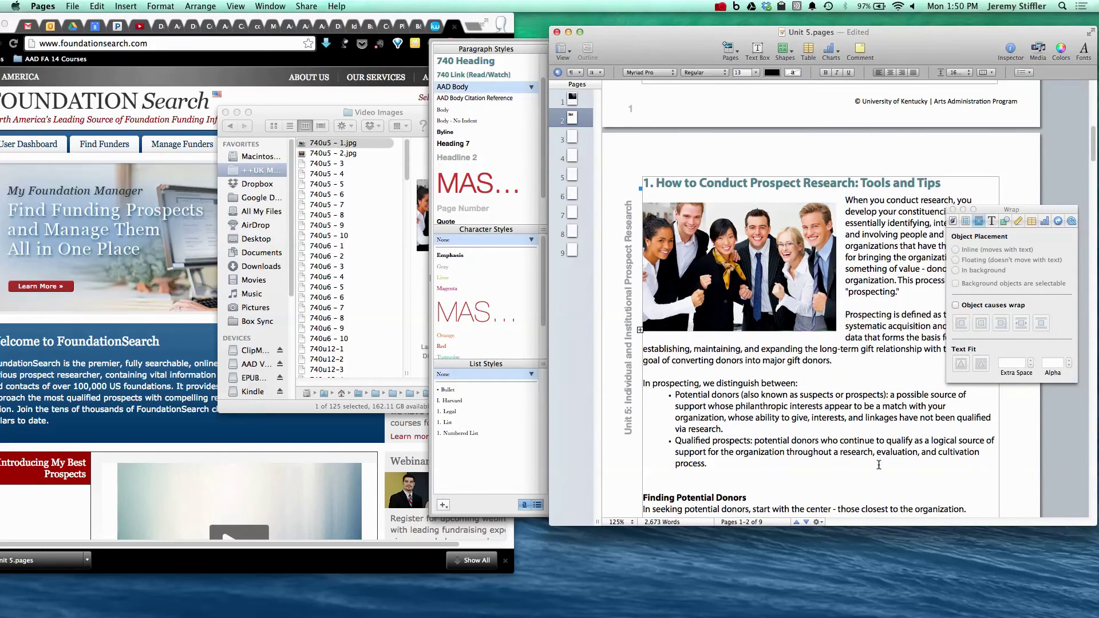
Step: Remove the surplus blank lines above "As you're considering various sources, look for:" on page 3
scroll(877, 461, "down", 6)
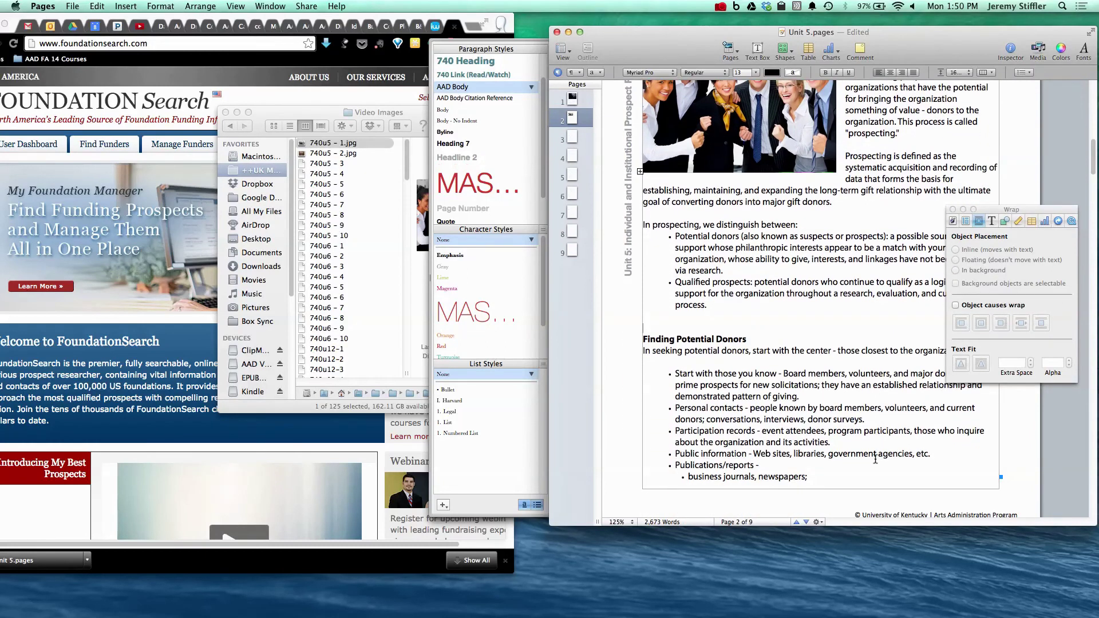
scroll(875, 459, "down", 15)
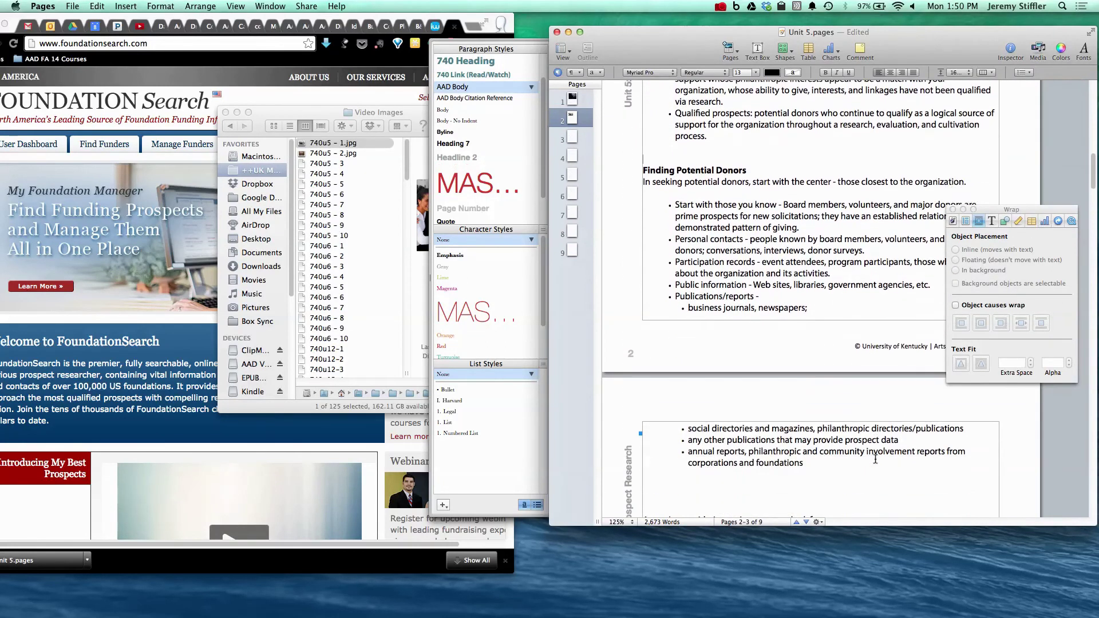
scroll(875, 459, "down", 1)
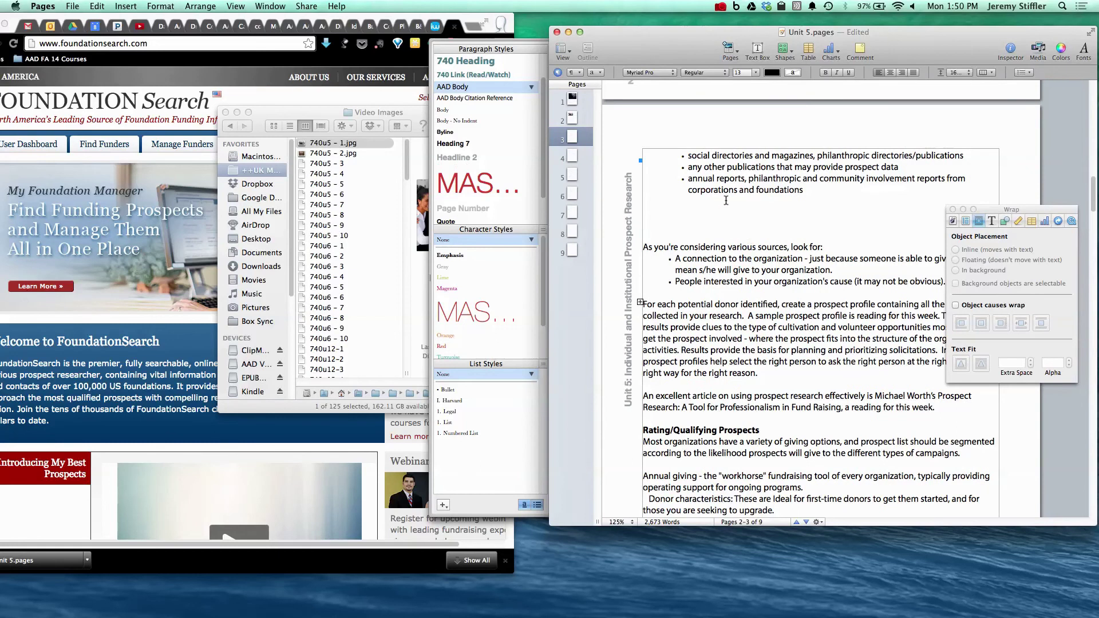
scroll(720, 236, "down", 3)
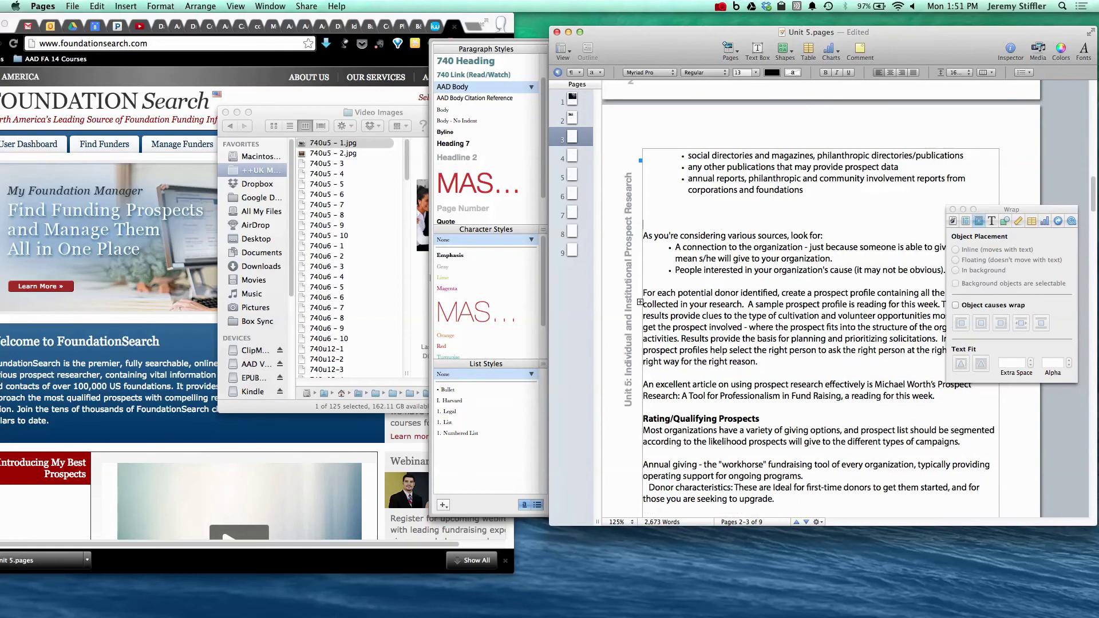
scroll(772, 325, "down", 1)
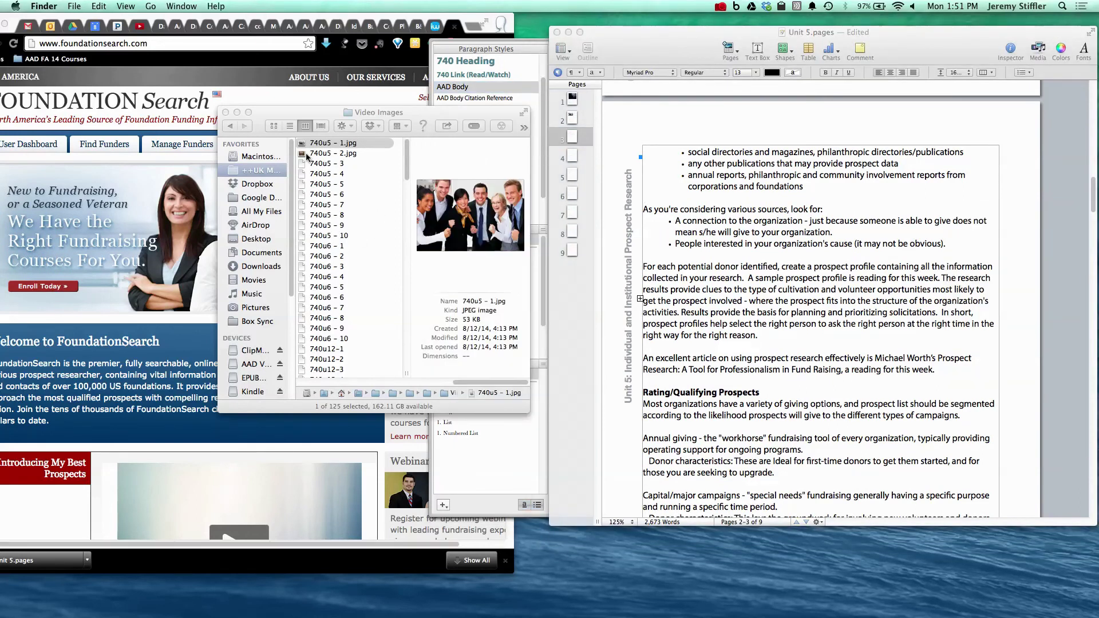
Step: Place 740u5 - 2.jpg from the Video Images folder on page 3 and shrink it to about three quarters of its inserted size
left_click(307, 154)
left_click_drag(308, 154, 801, 289)
left_click(801, 289)
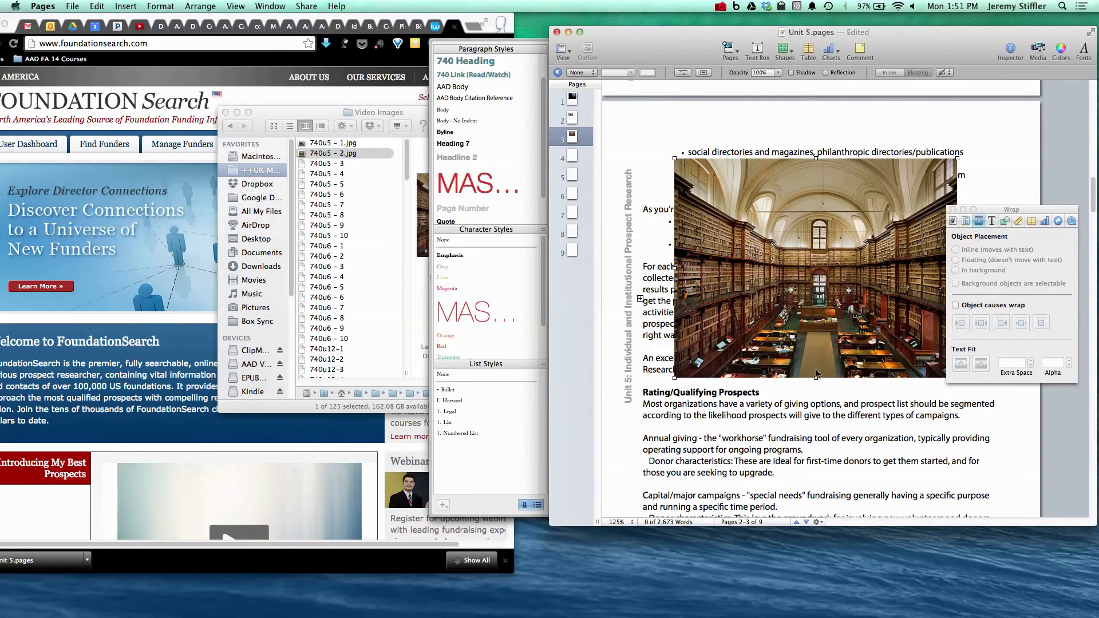
left_click_drag(673, 379, 740, 328)
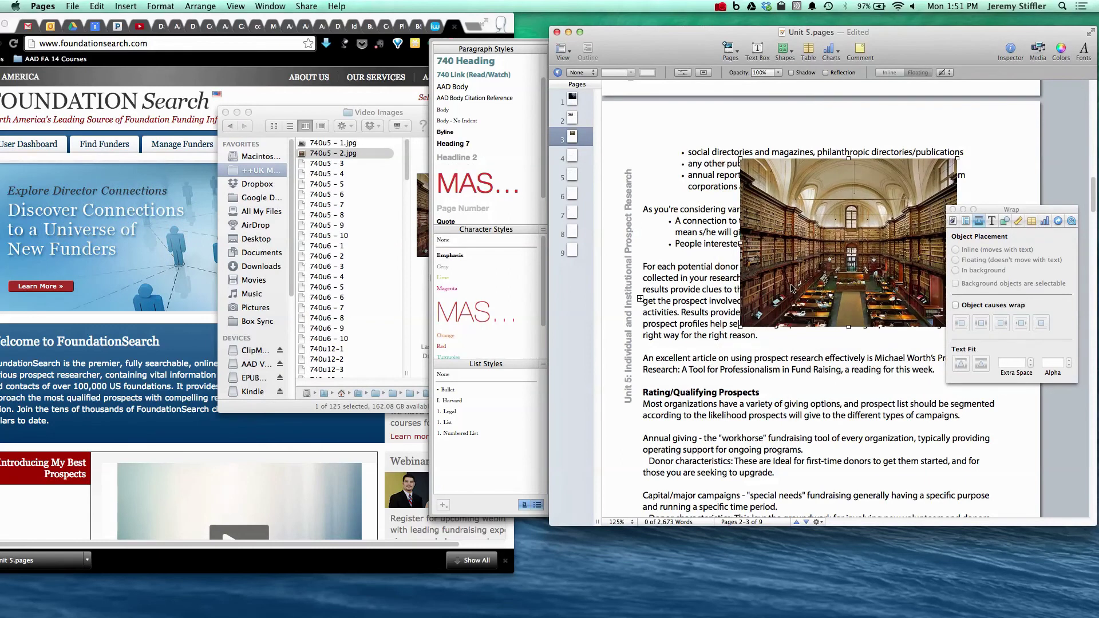
Step: Cut the library photo and paste it inline at the start of the paragraph beginning "For each potential donor identified"
key("super+x")
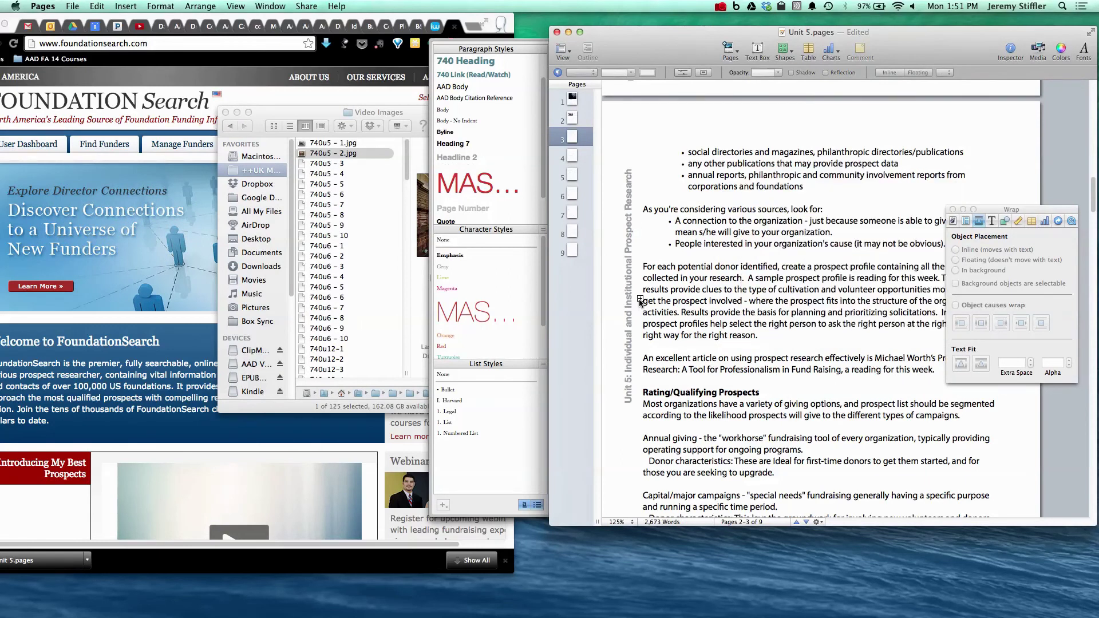
left_click(641, 269)
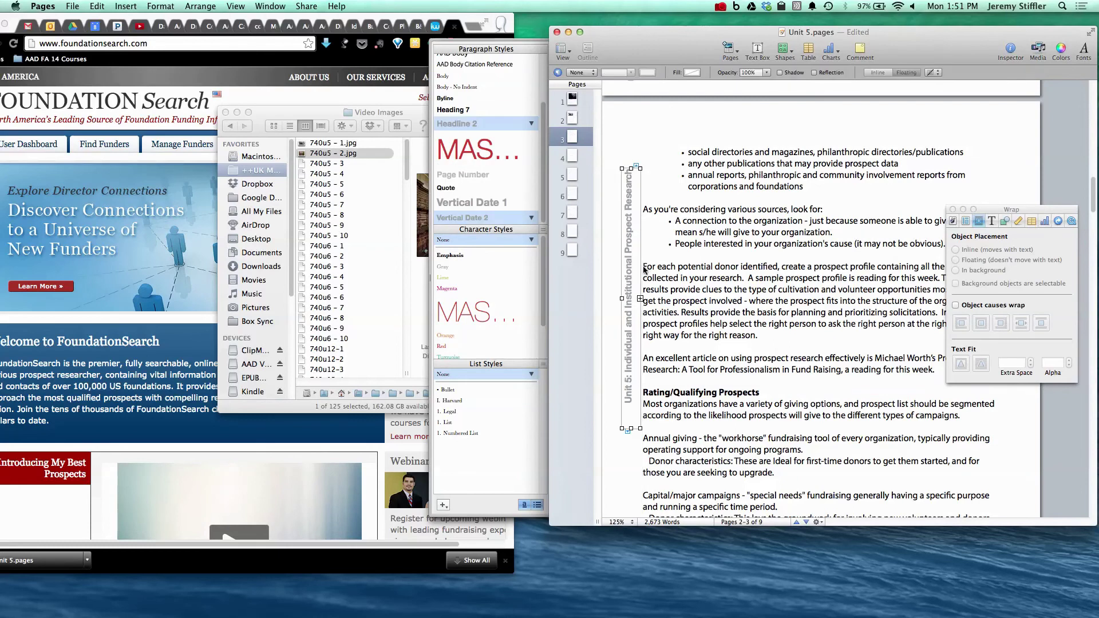
left_click(652, 270)
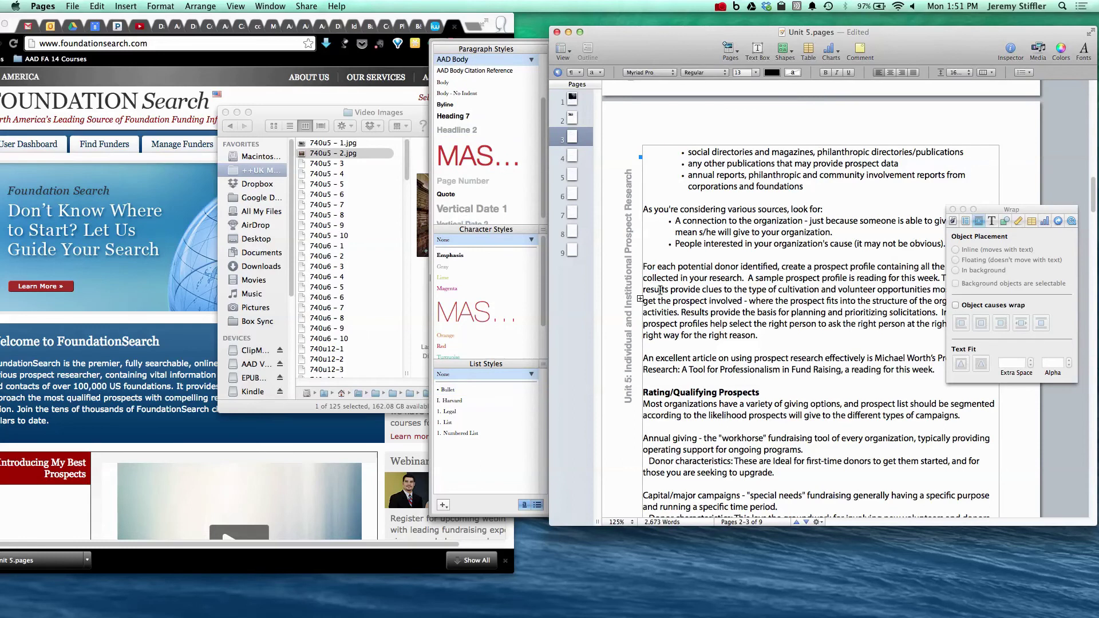
key("super+v")
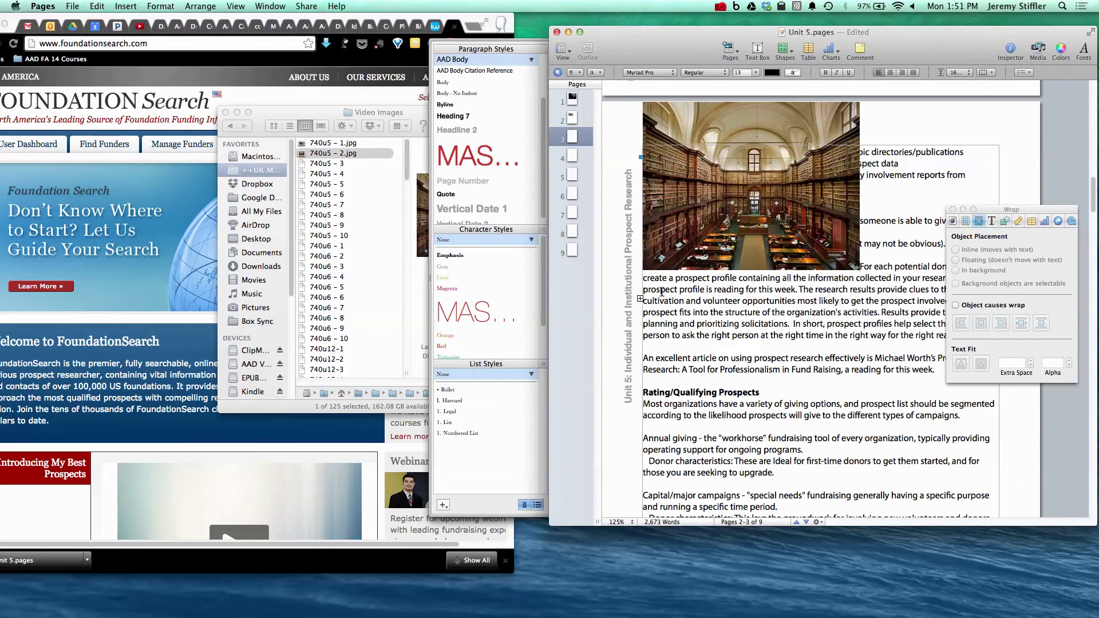
Step: Make the library photo cause text wrap, aligned right with the text flowing along its left side
left_click(763, 220)
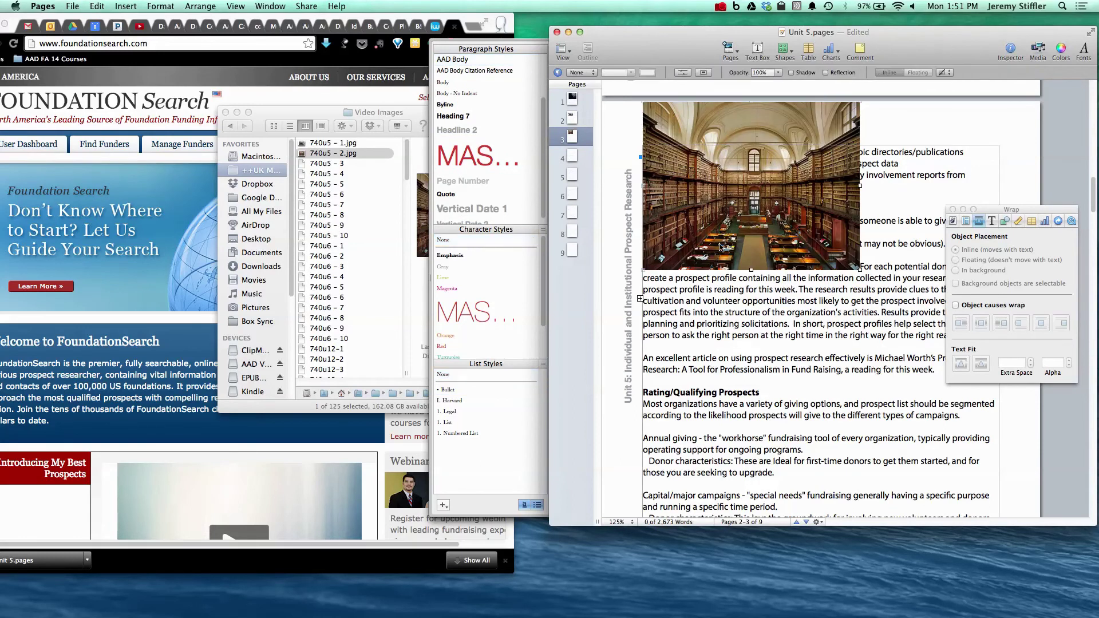
left_click(955, 305)
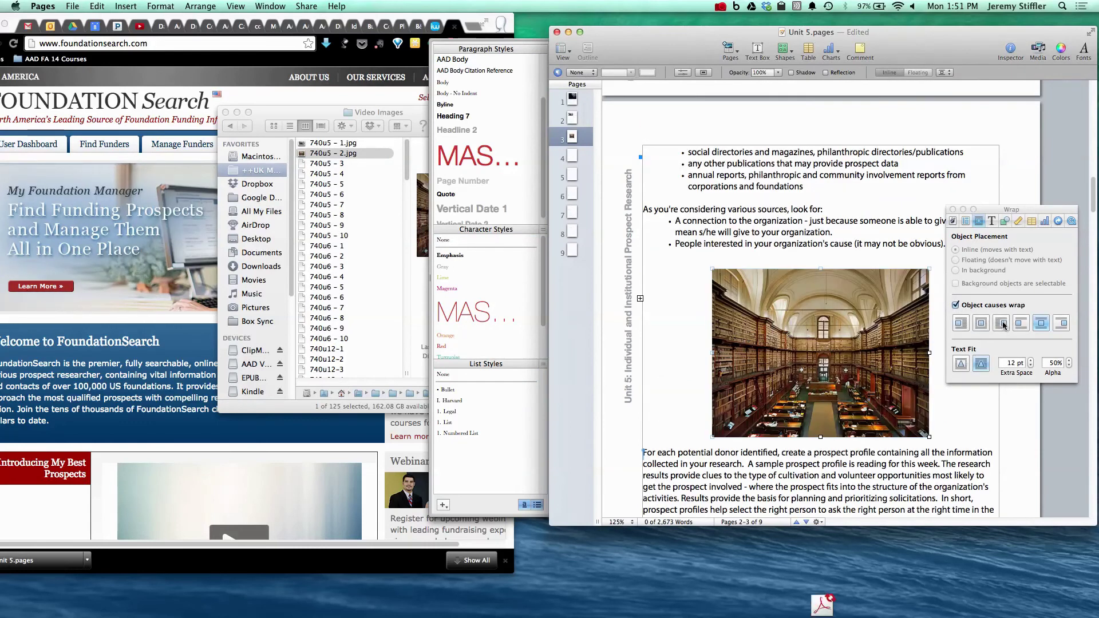
left_click(1003, 324)
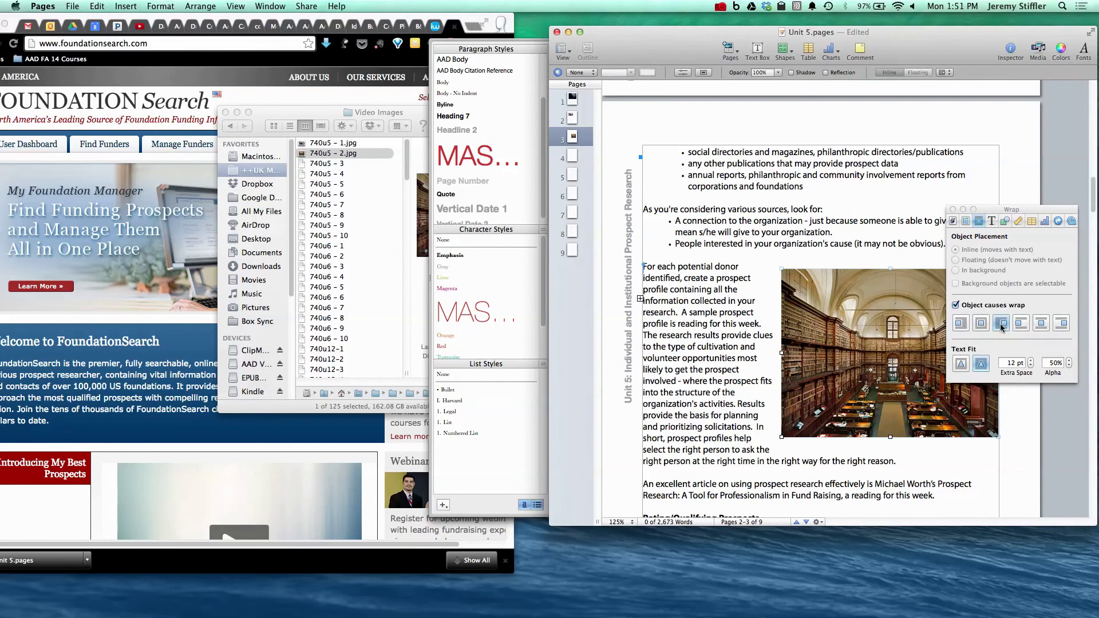
Step: Check the layout on pages 2 and 3 and move the Wrap inspector off the document window
scroll(799, 326, "up", 10)
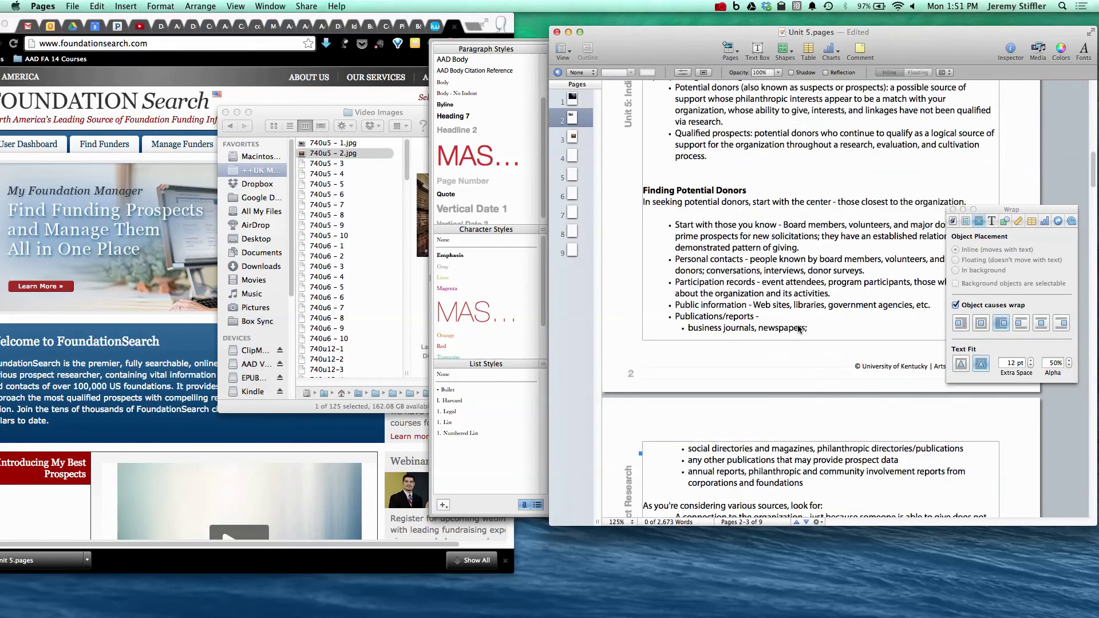
scroll(799, 326, "down", 4)
scroll(799, 327, "down", 8)
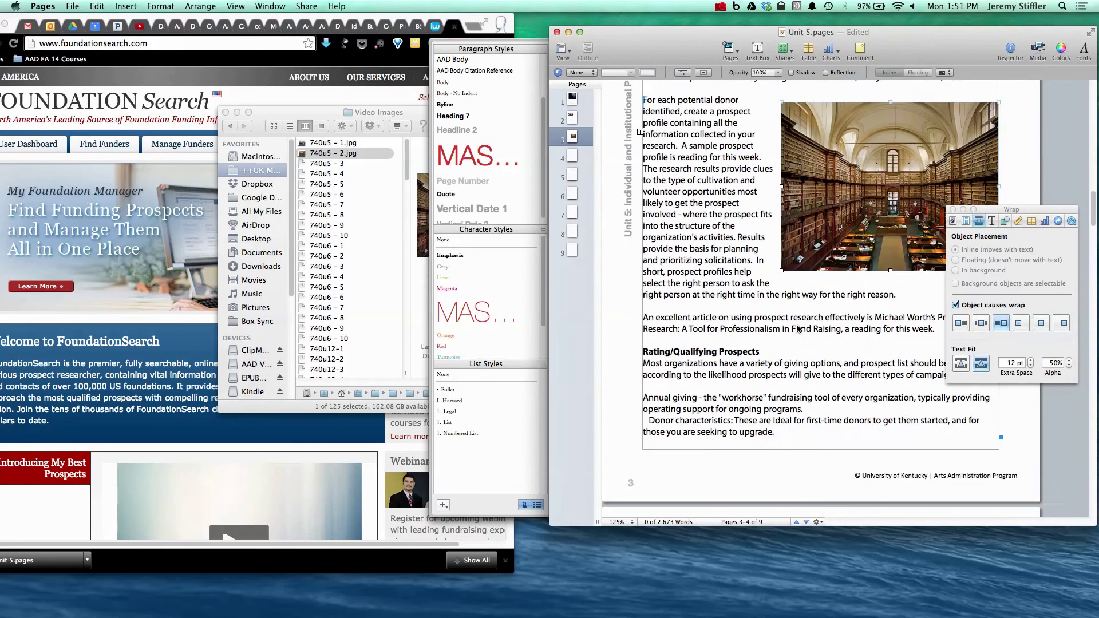
scroll(797, 325, "up", 2)
left_click_drag(993, 212, 443, 261)
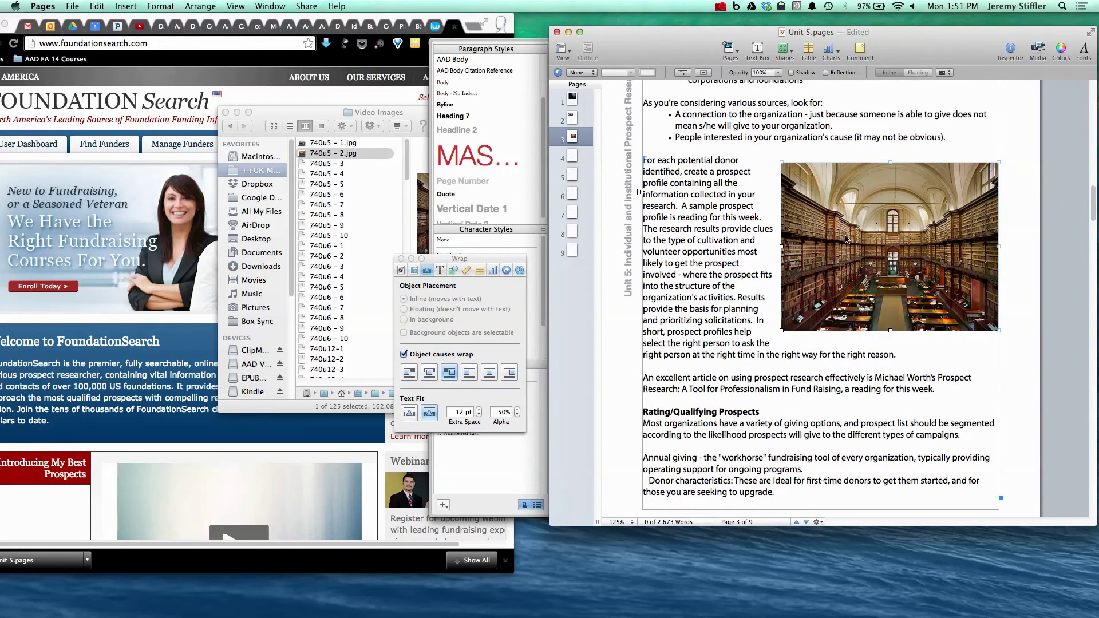
Step: Move the inline library photo down to the start of the paragraph beginning "An excellent article on using prospect research"
scroll(847, 240, "up", 5)
scroll(835, 354, "down", 5)
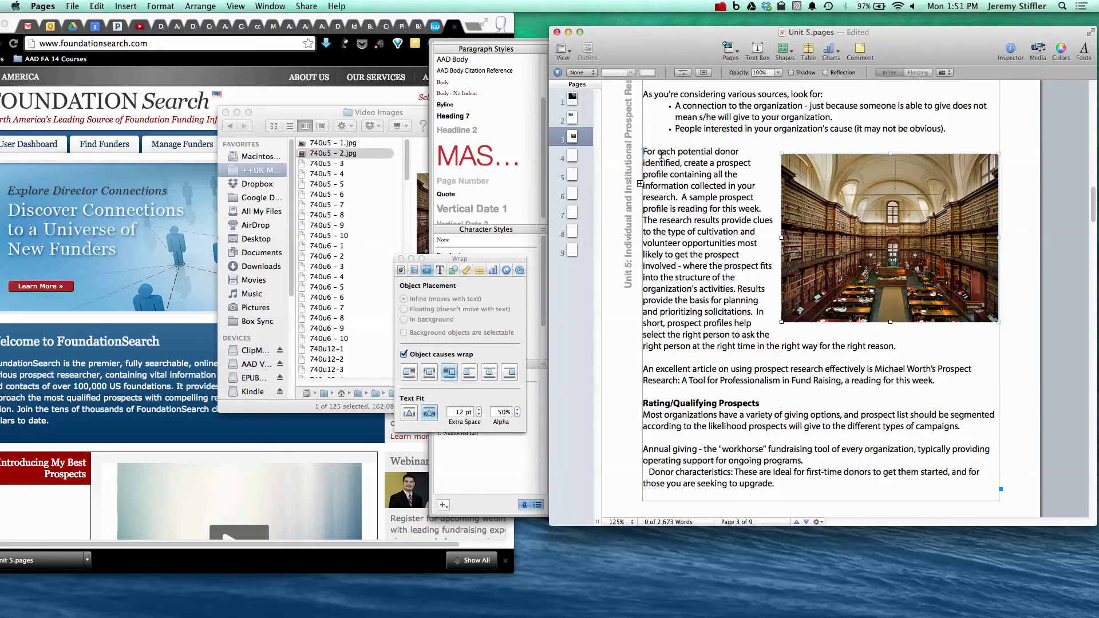
left_click_drag(828, 203, 739, 358)
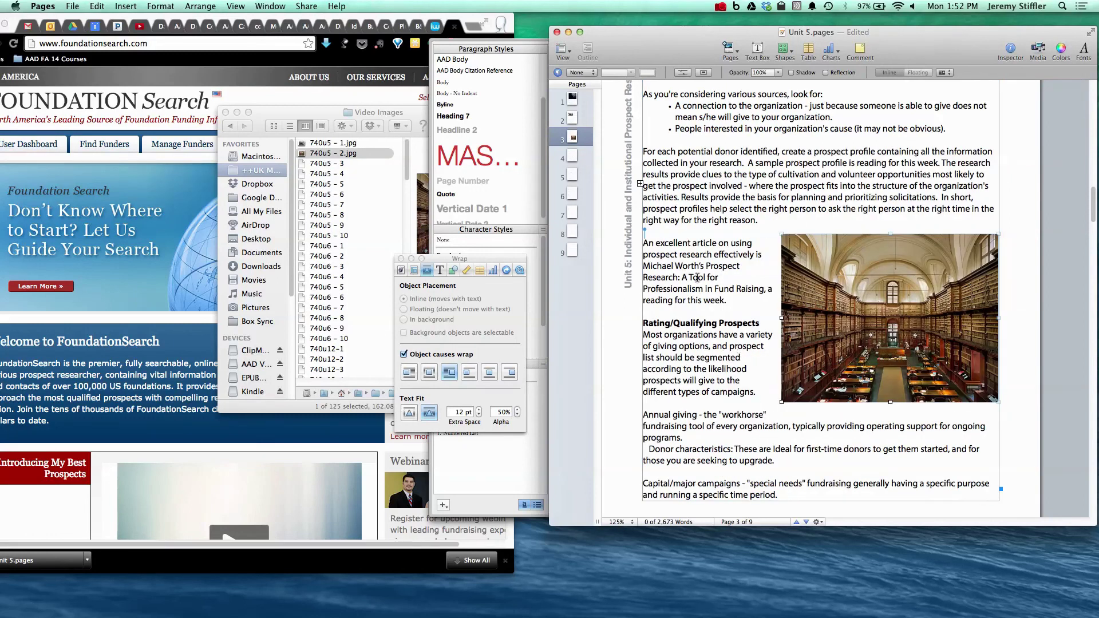
scroll(715, 247, "up", 1)
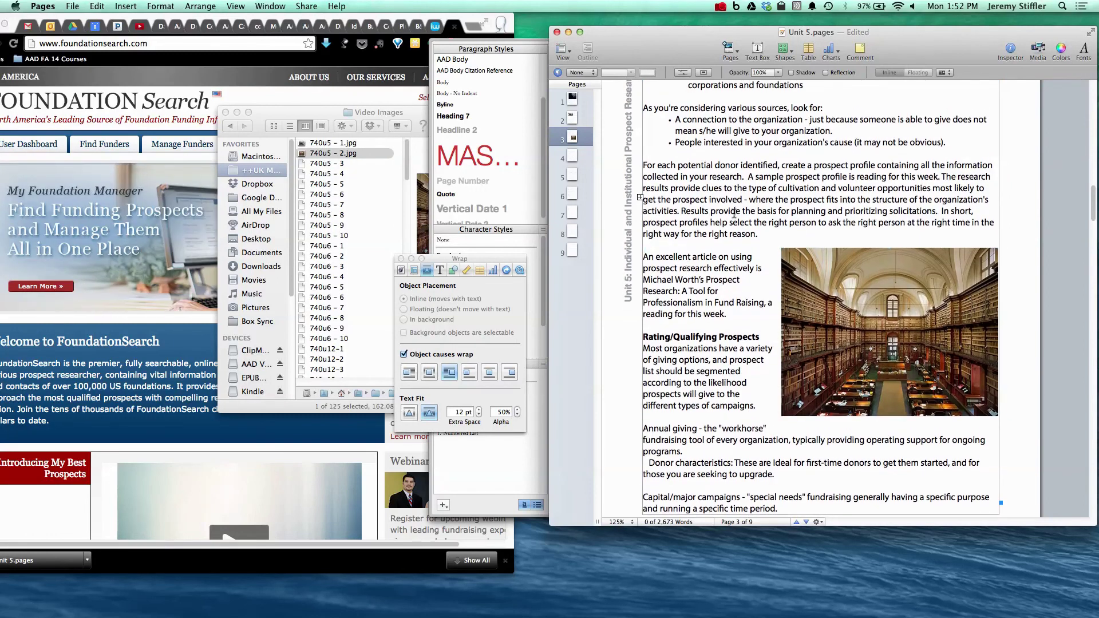
left_click(658, 245)
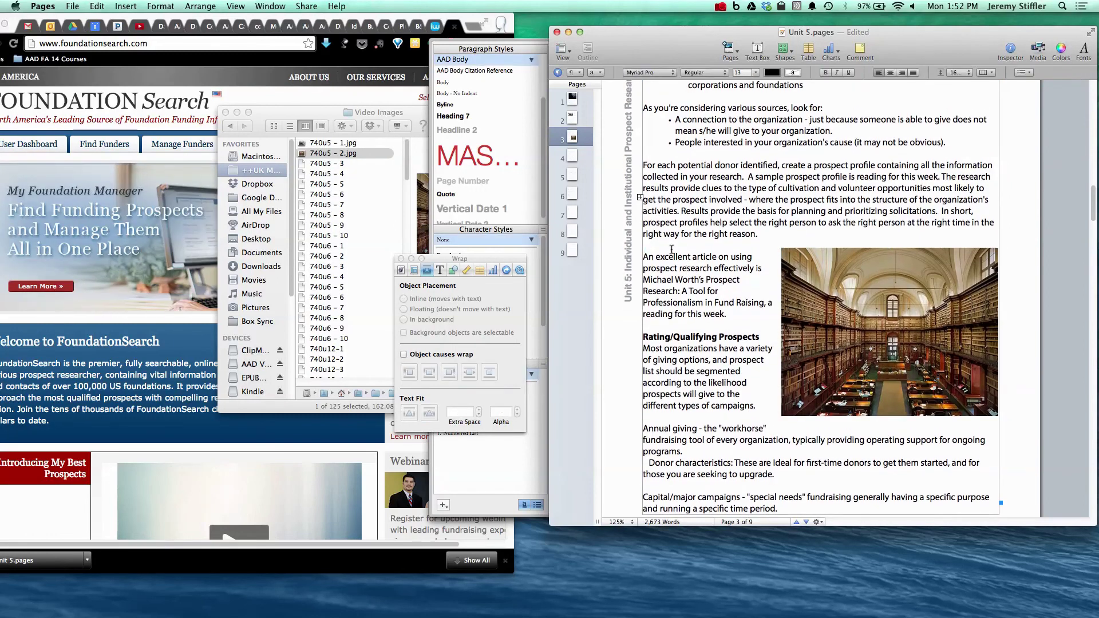
left_click(804, 293)
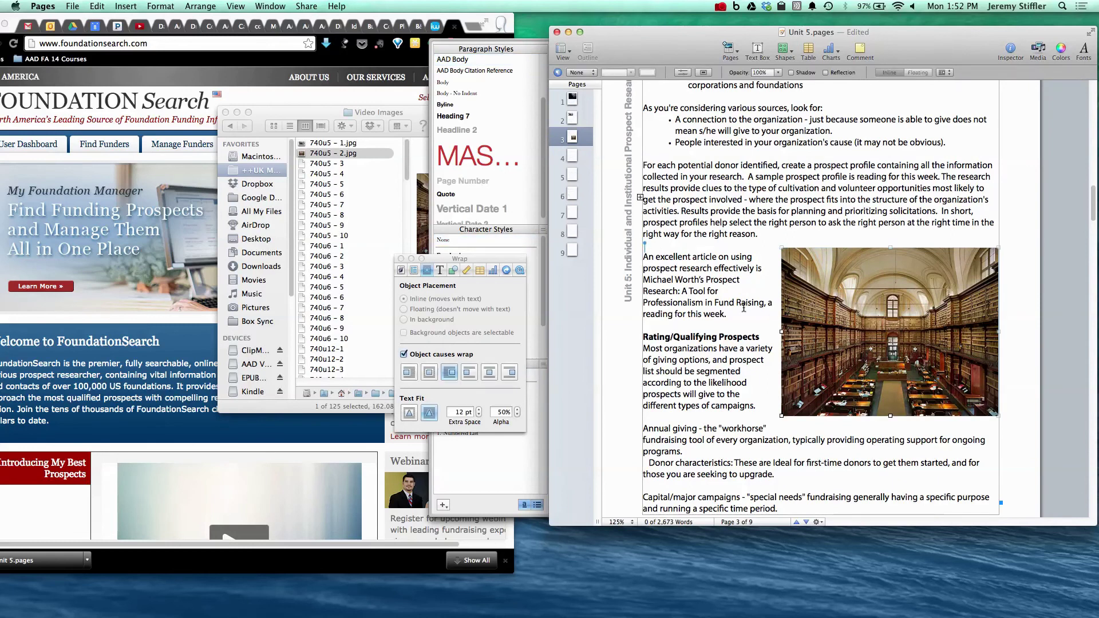
Step: Delete the AmericanBar.org Blueprint Project citation under the Image References heading on the last page
scroll(771, 311, "down", 5)
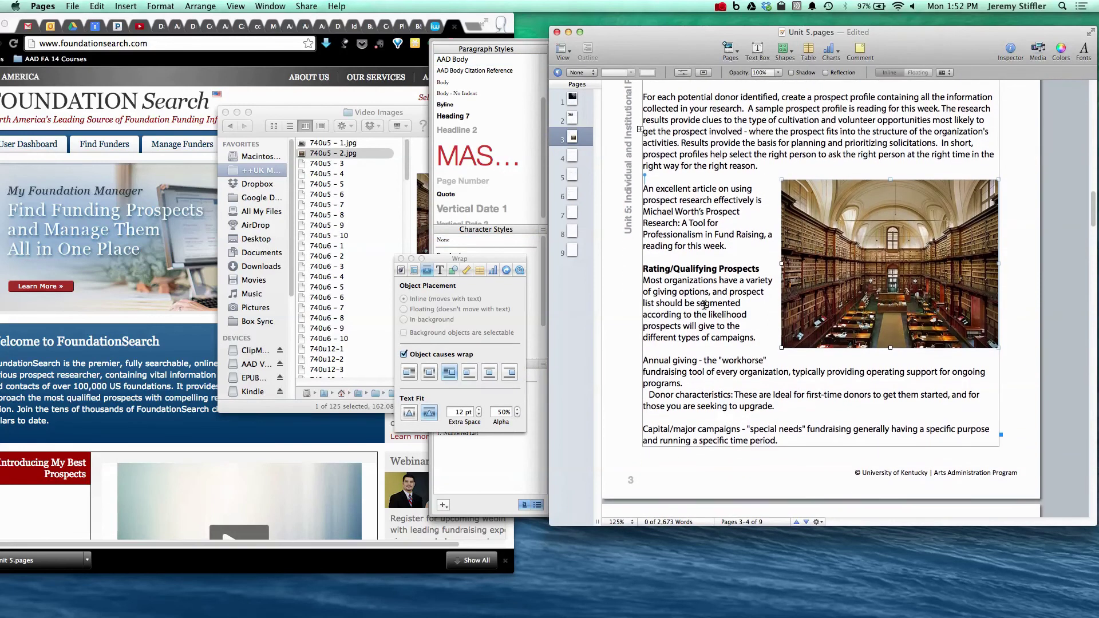
scroll(711, 295, "up", 1)
scroll(711, 295, "up", 15)
scroll(709, 293, "up", 8)
scroll(765, 372, "down", 20)
scroll(766, 372, "down", 20)
scroll(765, 373, "down", 3)
scroll(764, 374, "up", 2)
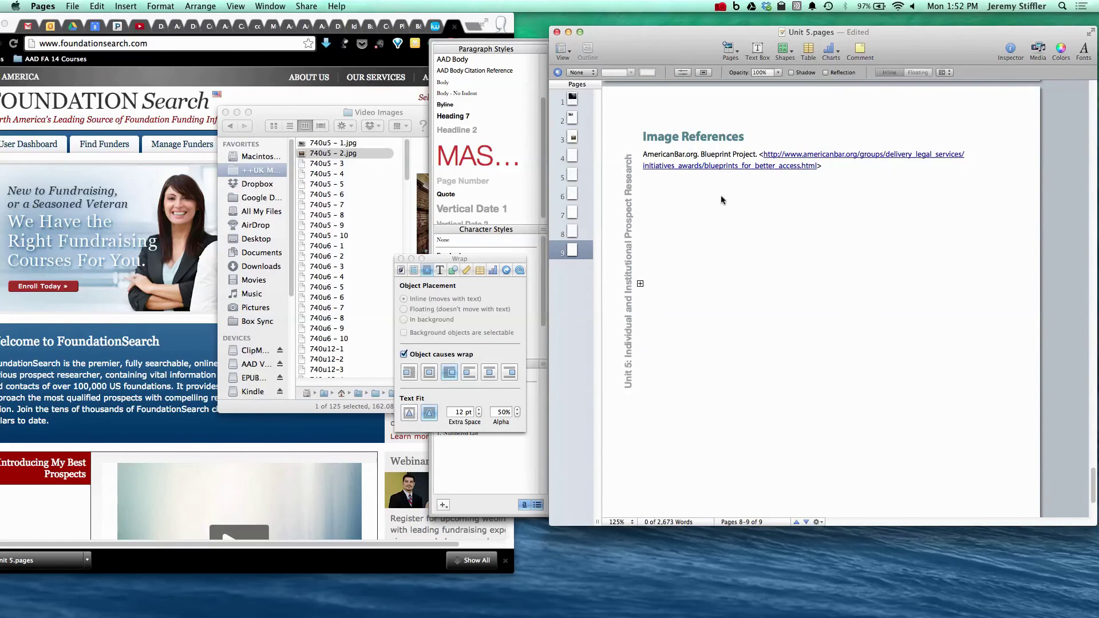
left_click(707, 208)
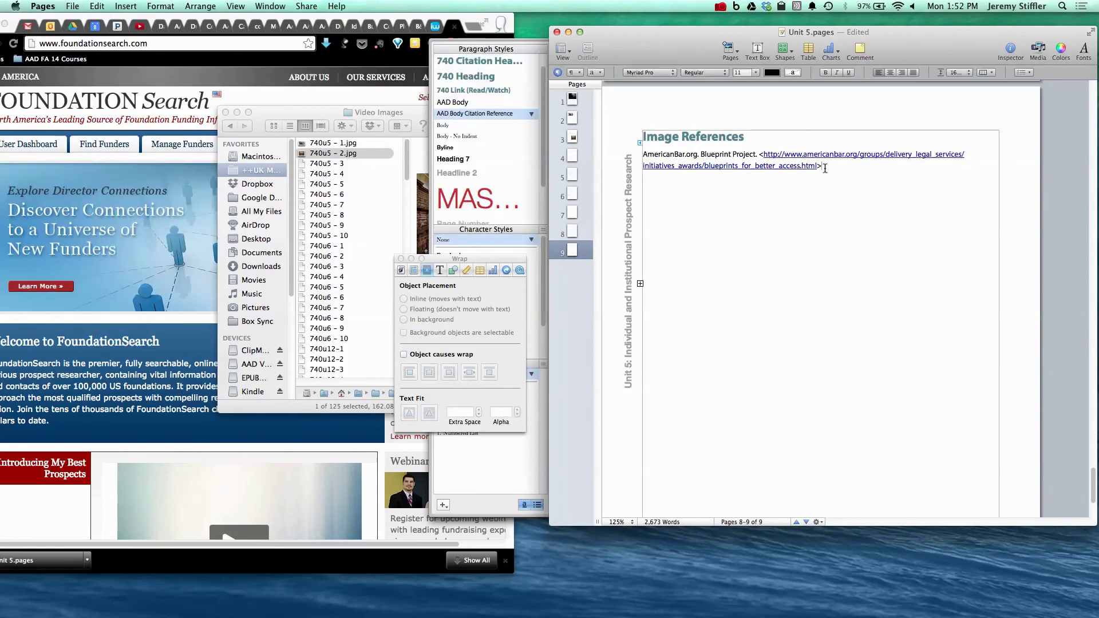
left_click_drag(840, 170, 655, 159)
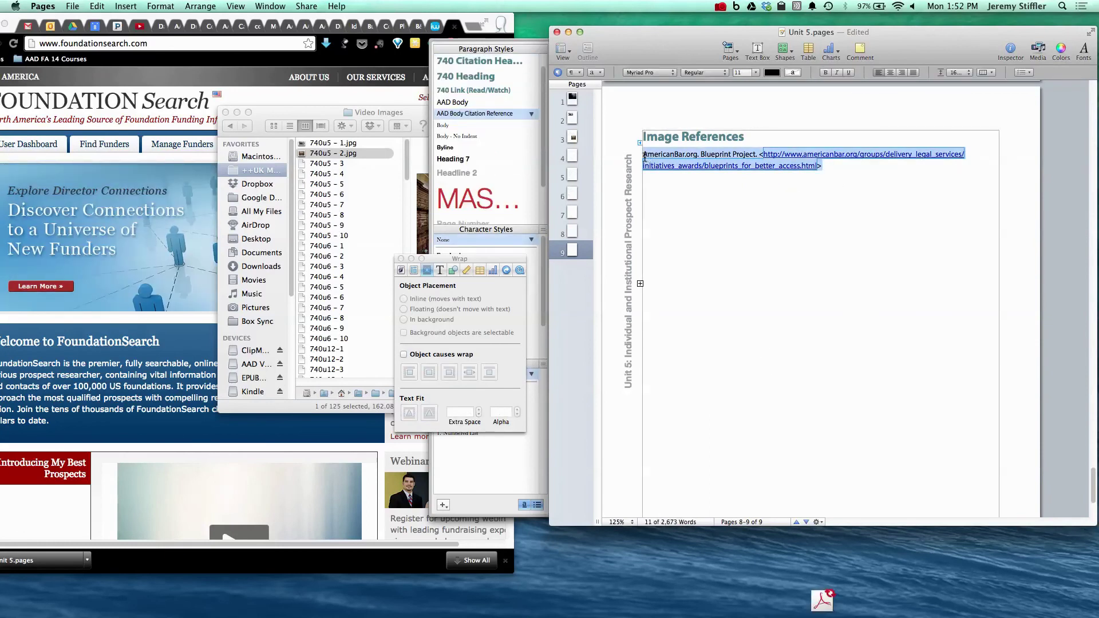
key("BackSpace")
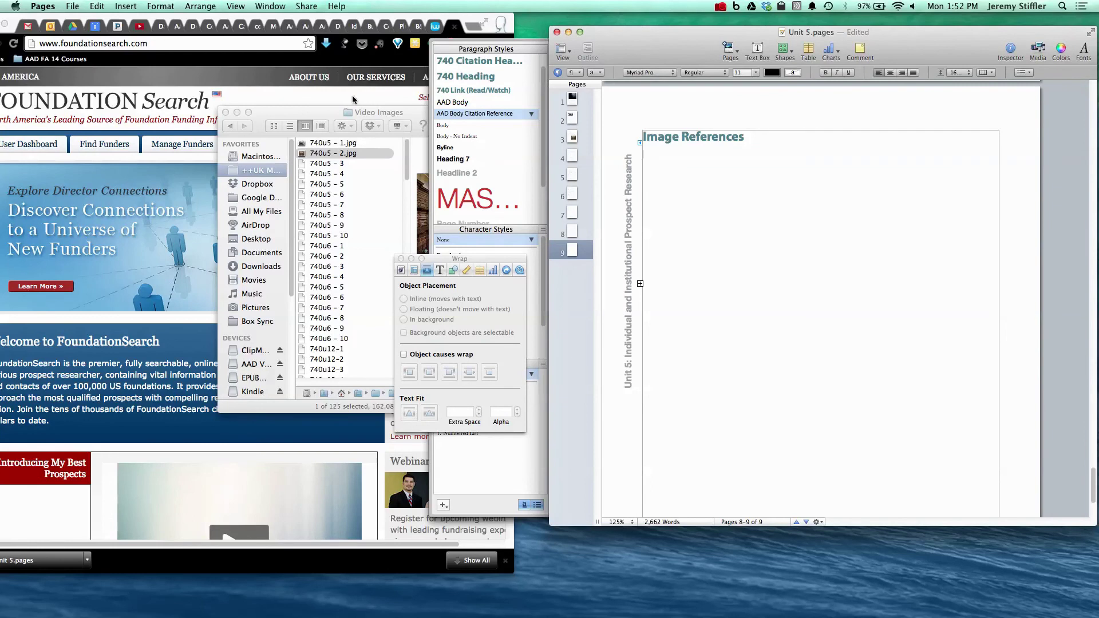
Step: Switch to Chrome and bring up the Google Doc "Copy of AAD 740 Unit 05 Content"
left_click(154, 26)
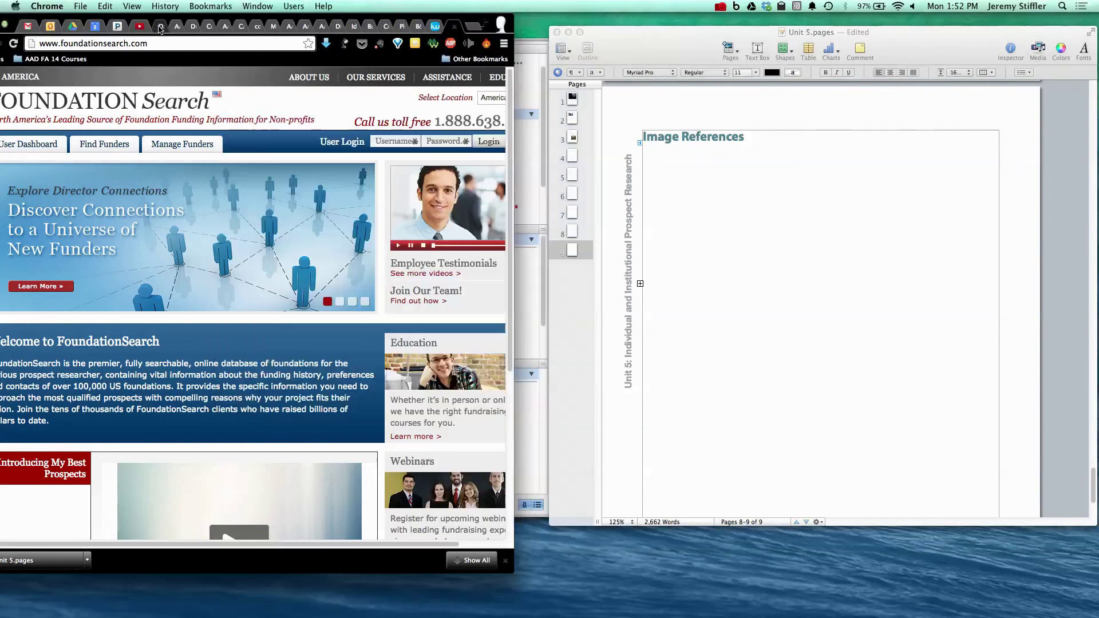
left_click(174, 26)
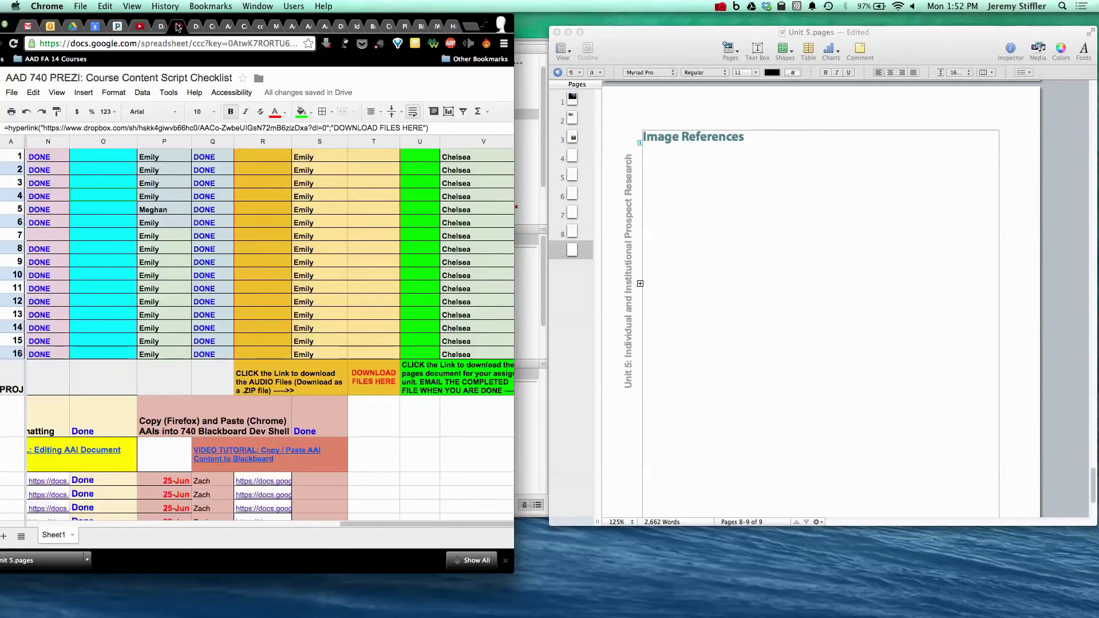
left_click(194, 27)
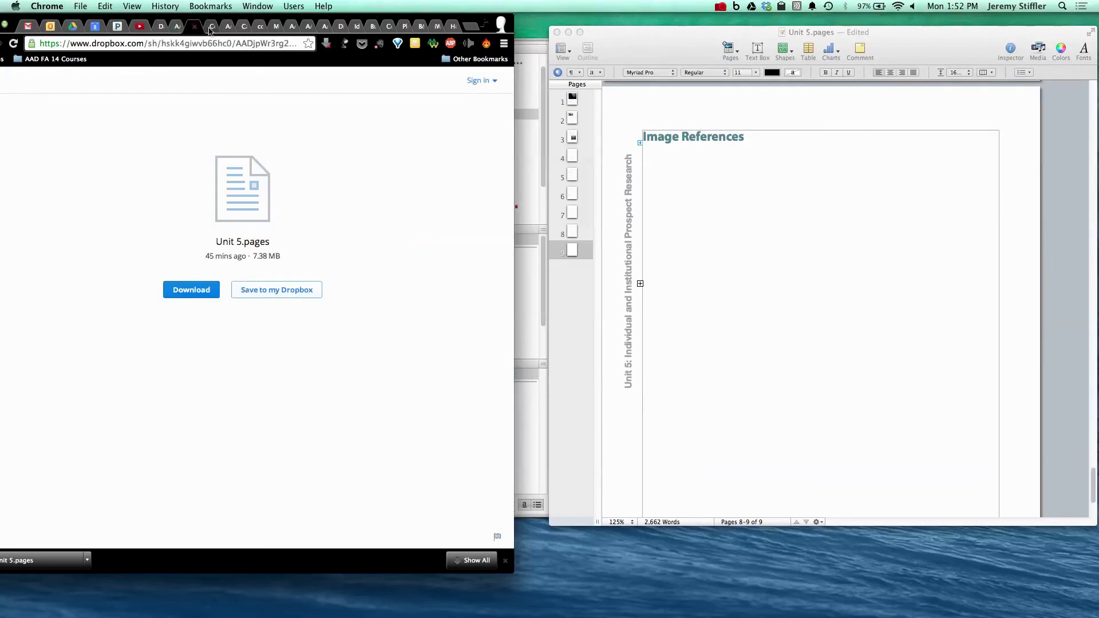
left_click(212, 27)
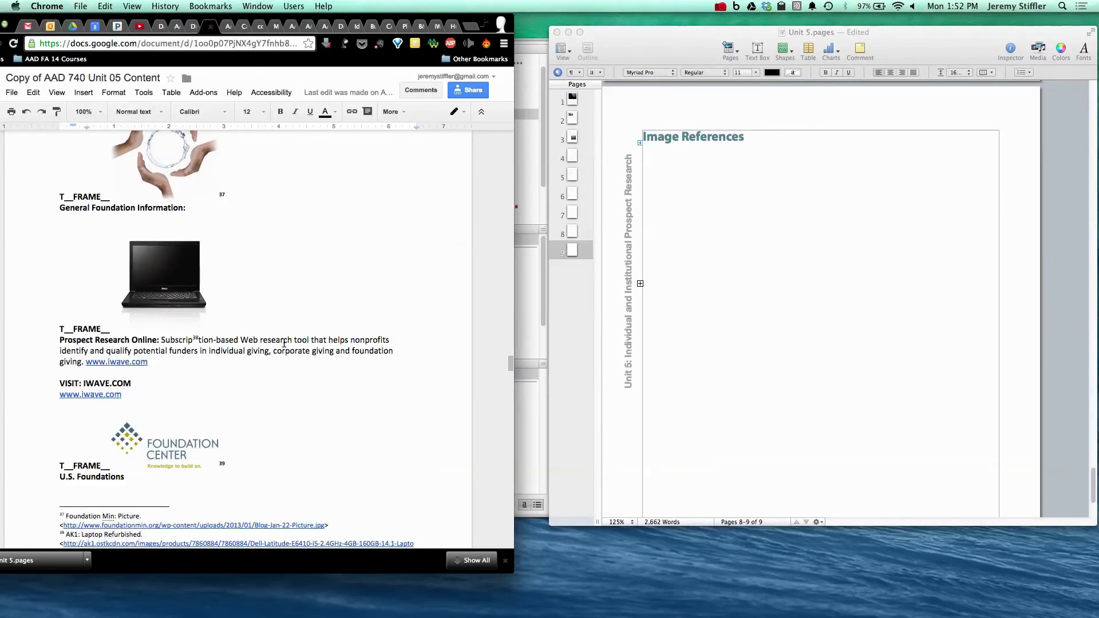
Step: Check the images used in the Unit 5 Pages document and look through the Google Doc for the matching library photo
scroll(754, 256, "up", 20)
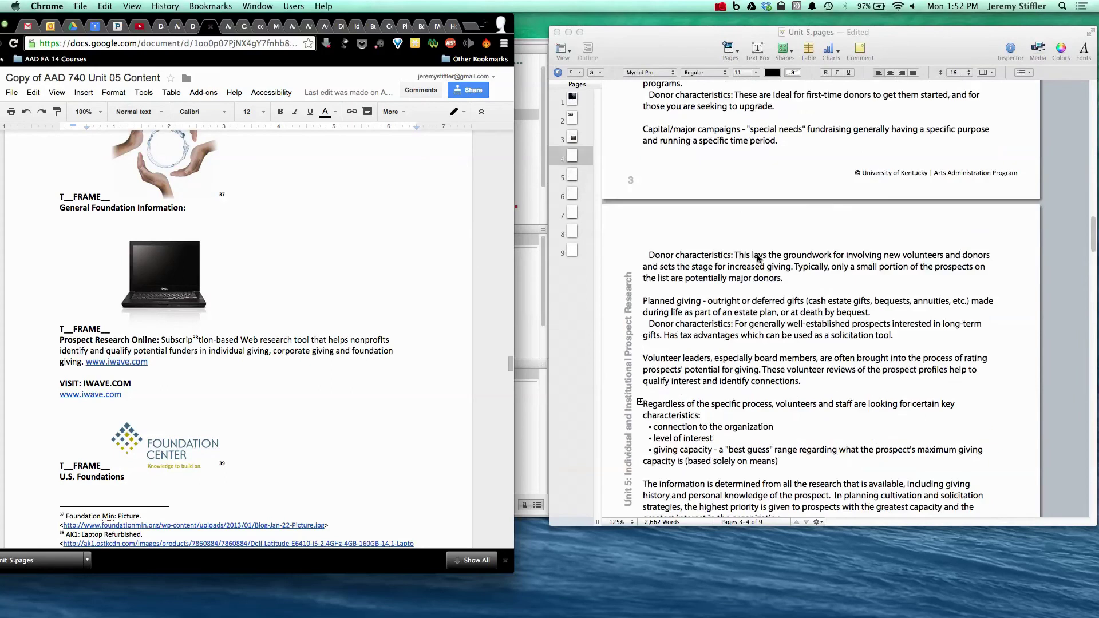
scroll(758, 259, "down", 10)
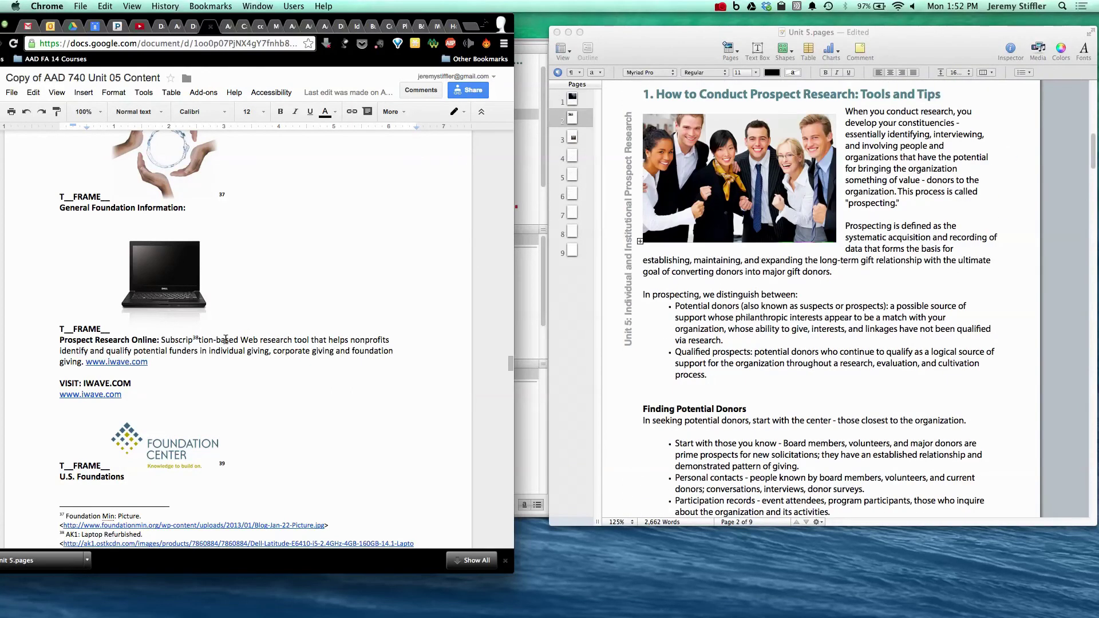
scroll(226, 339, "down", 20)
scroll(231, 340, "down", 15)
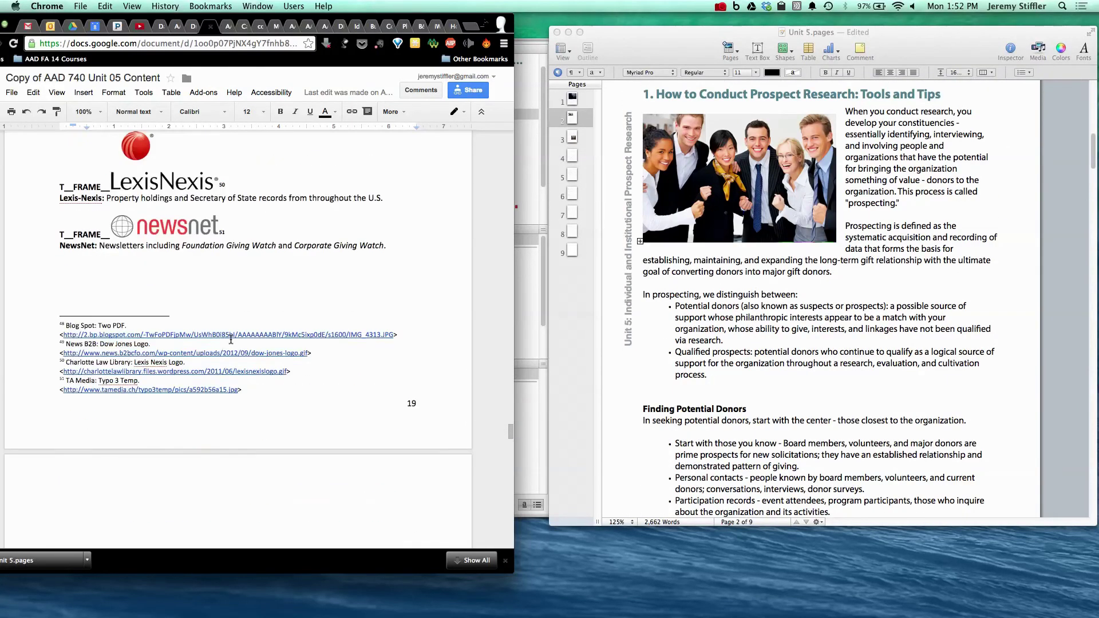
scroll(231, 340, "down", 15)
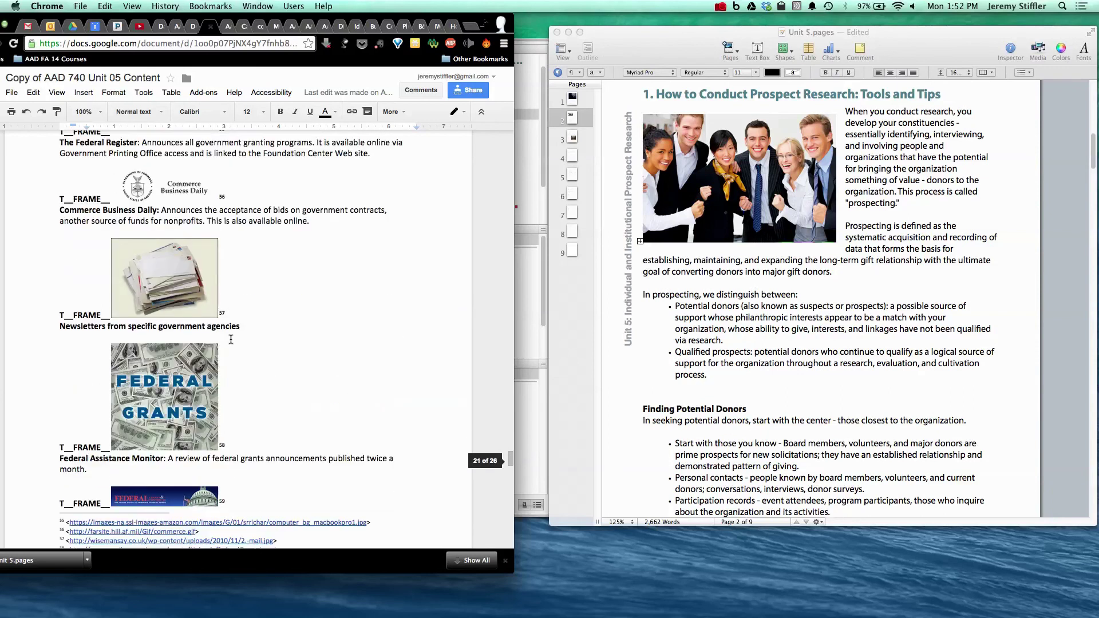
scroll(231, 340, "down", 15)
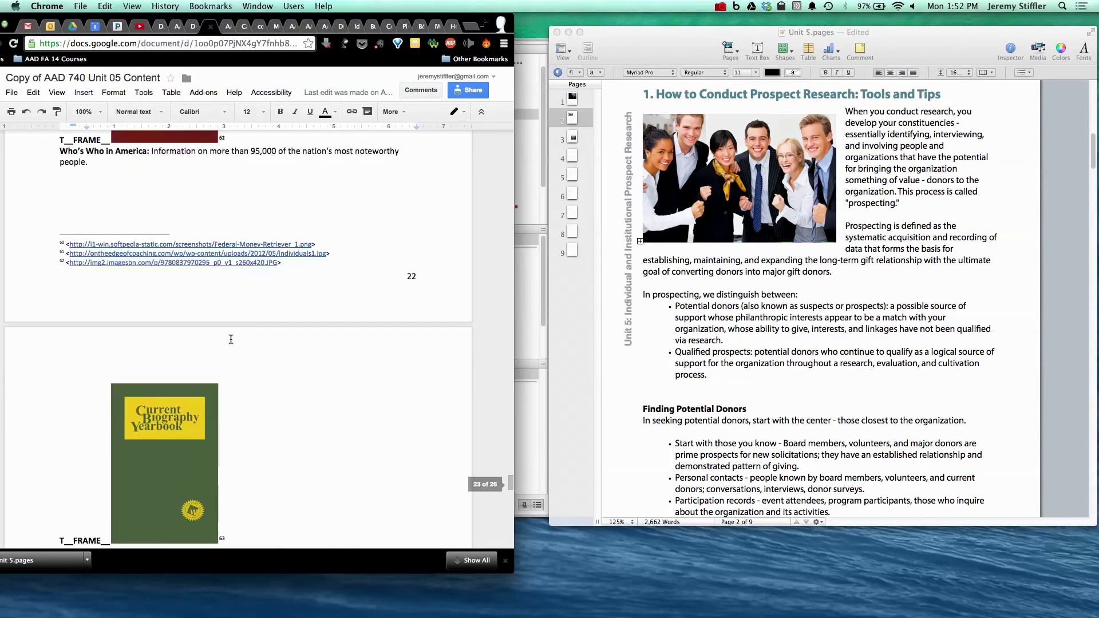
scroll(232, 339, "down", 15)
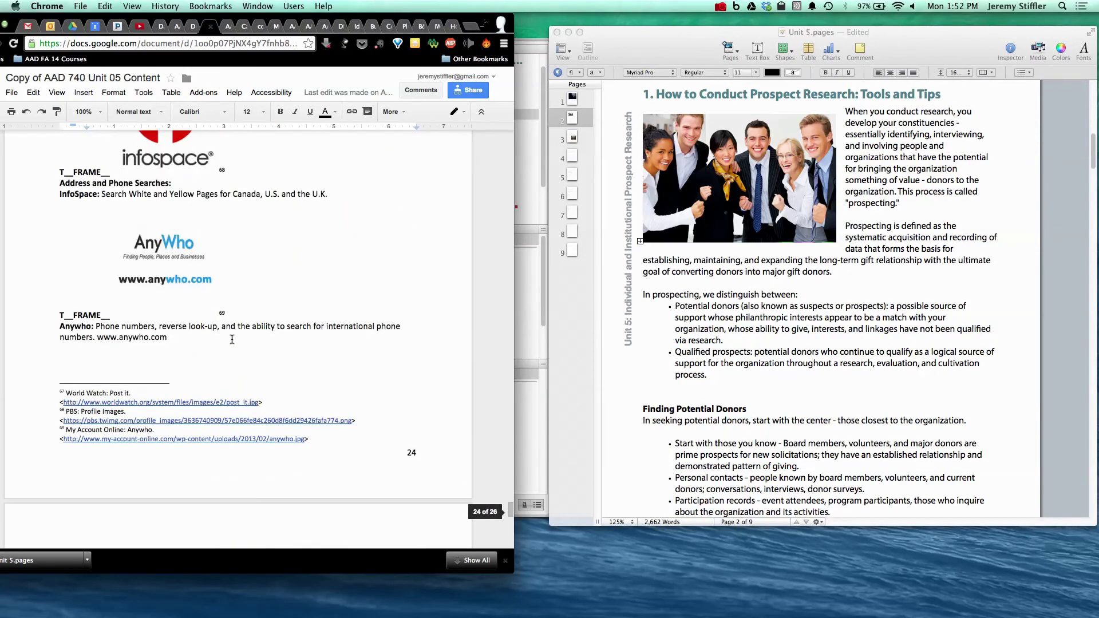
scroll(232, 339, "down", 15)
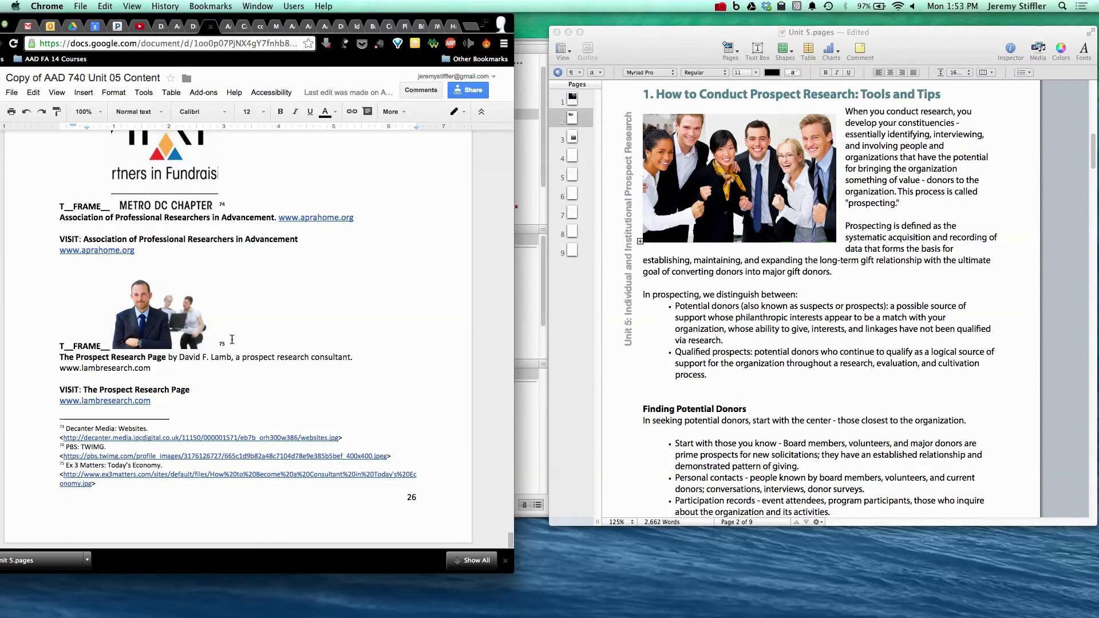
scroll(232, 340, "up", 10)
scroll(239, 349, "up", 15)
scroll(240, 350, "up", 15)
scroll(239, 349, "up", 15)
scroll(239, 349, "up", 15)
scroll(239, 349, "up", 8)
scroll(239, 348, "up", 15)
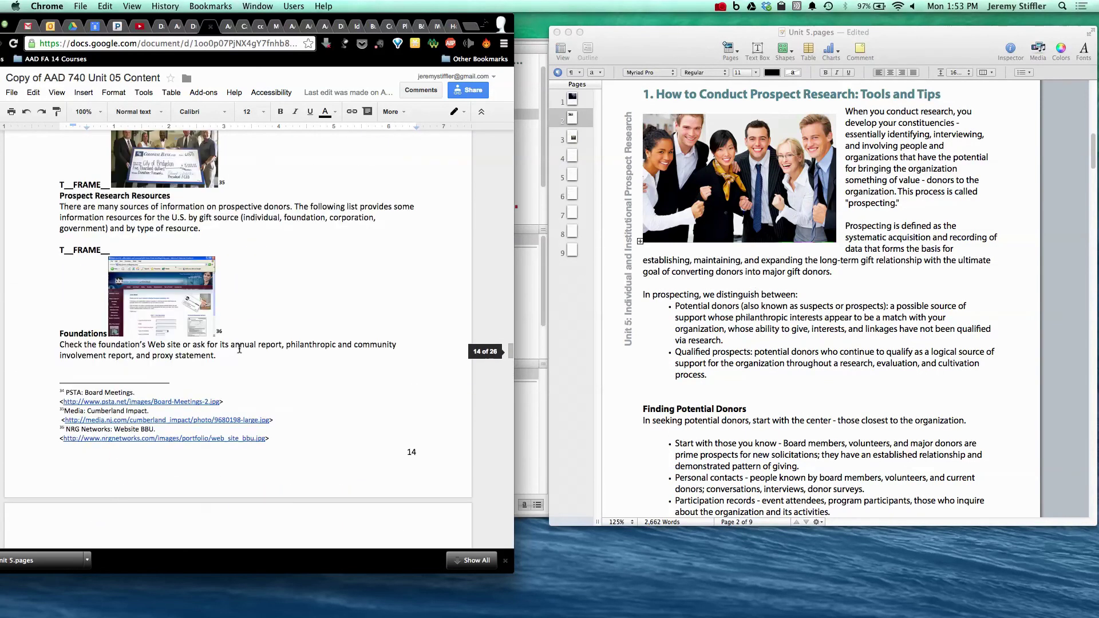
scroll(239, 349, "up", 8)
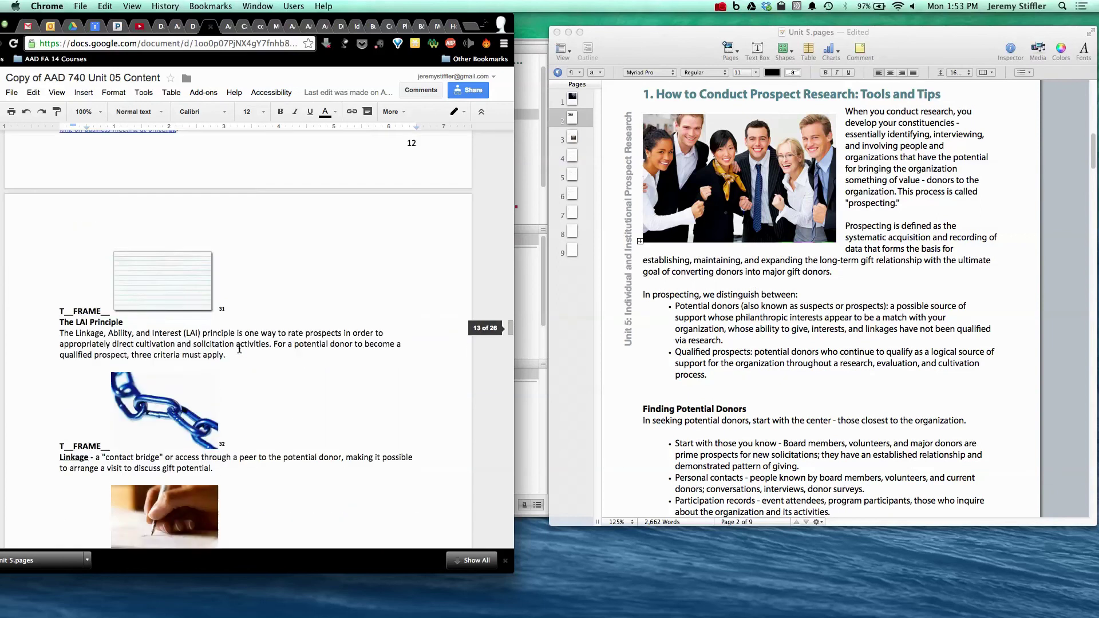
scroll(239, 349, "up", 10)
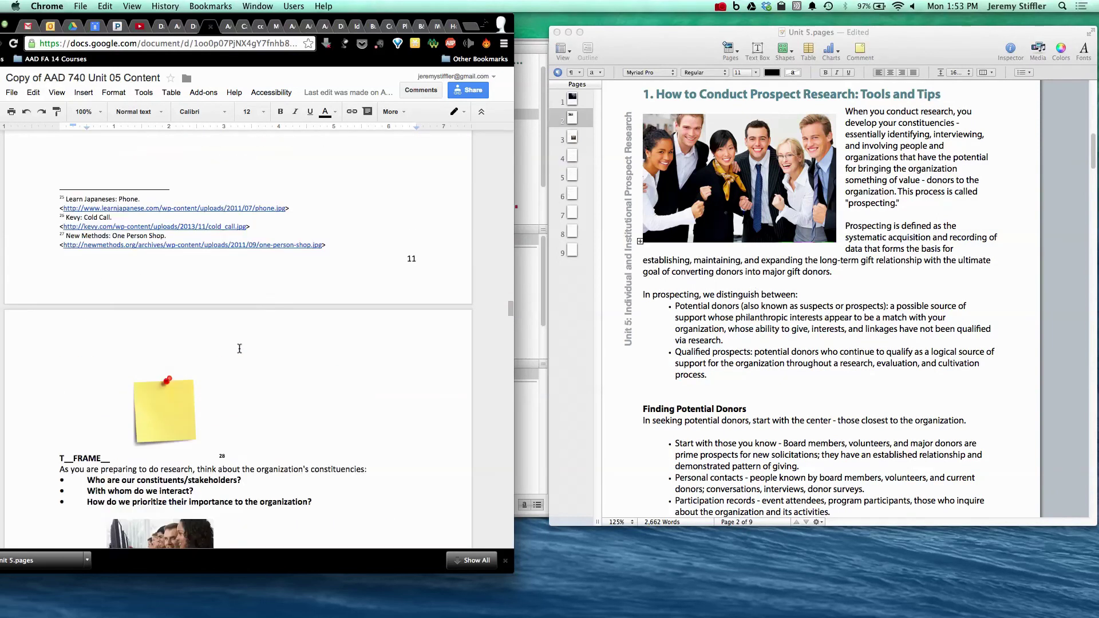
scroll(239, 348, "up", 10)
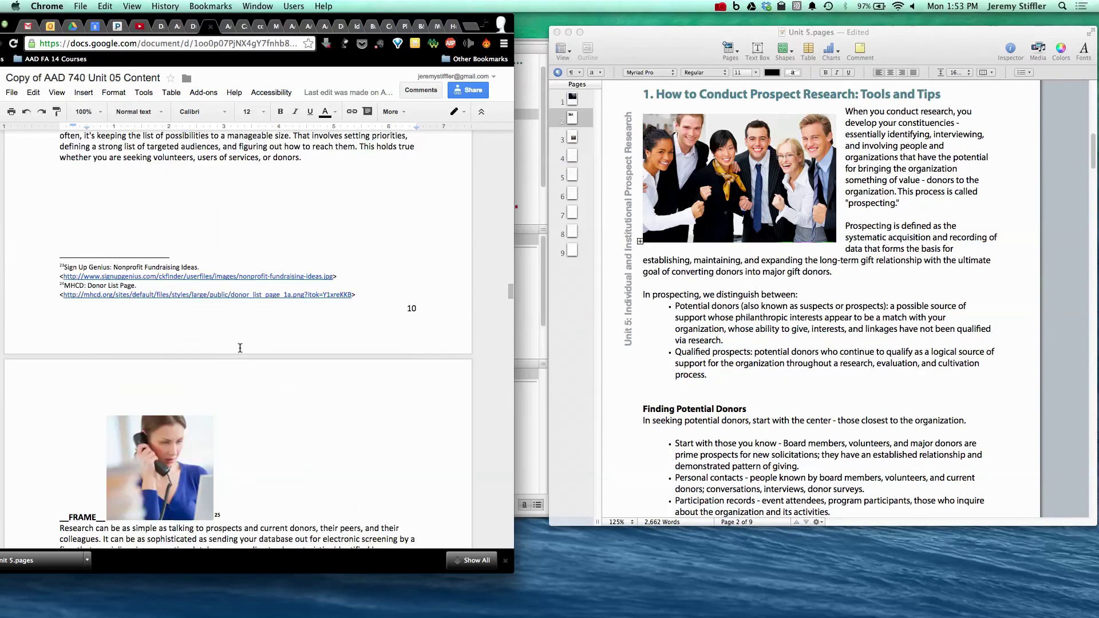
scroll(241, 348, "up", 10)
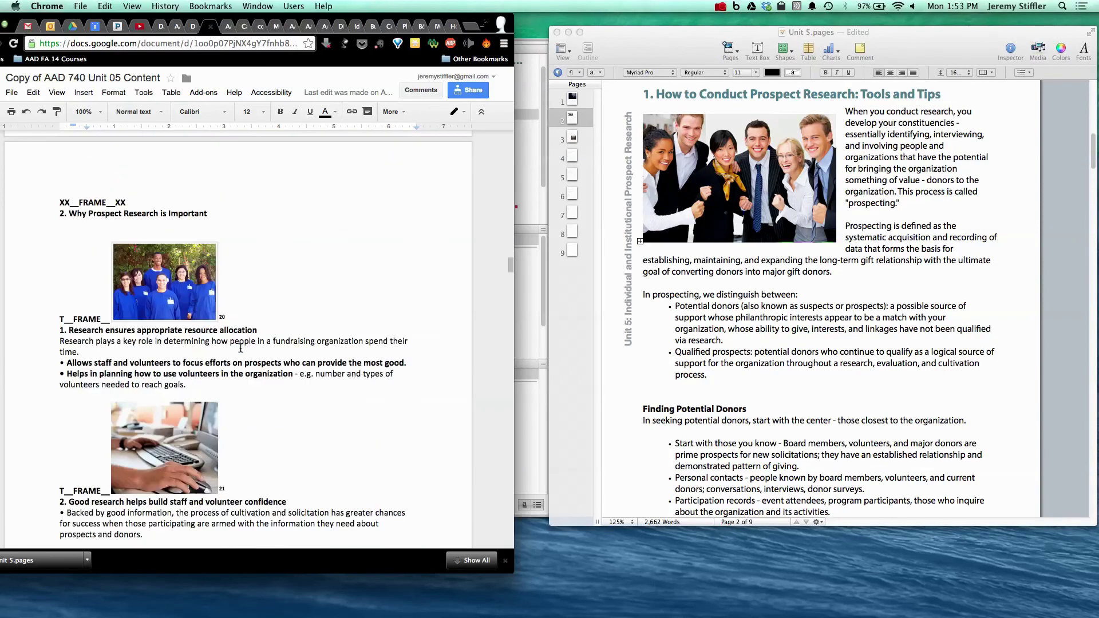
scroll(241, 348, "up", 10)
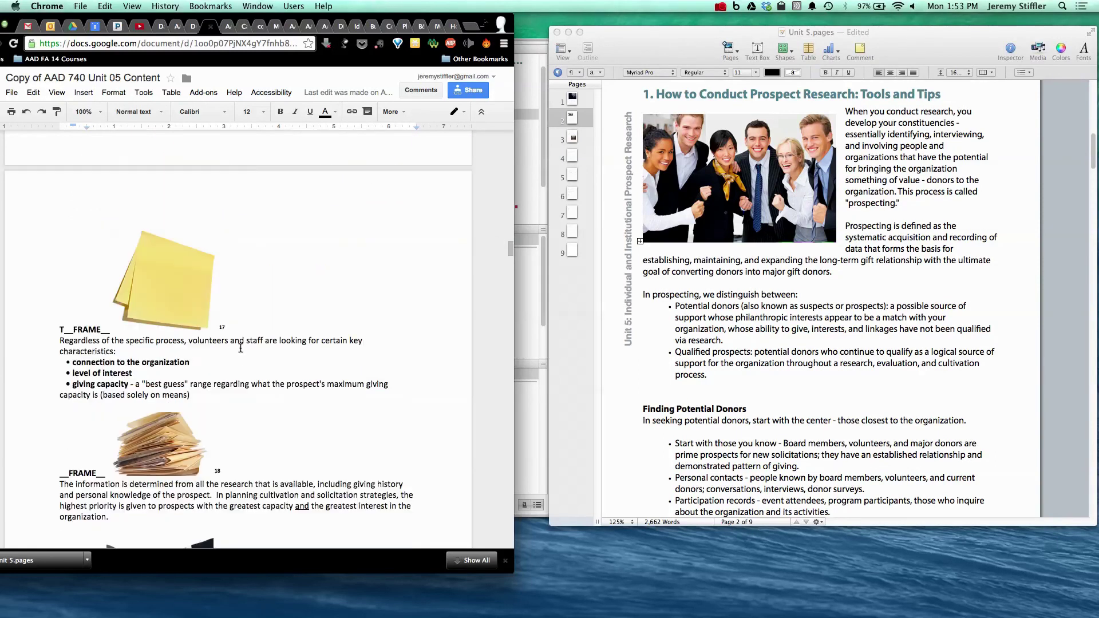
scroll(240, 349, "up", 10)
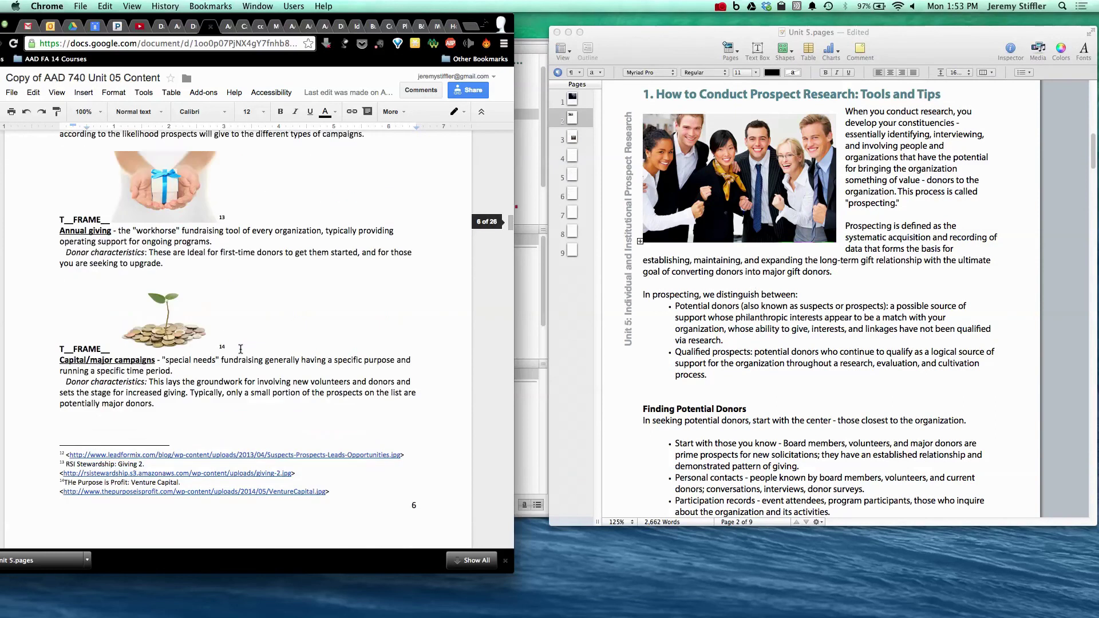
scroll(241, 349, "up", 10)
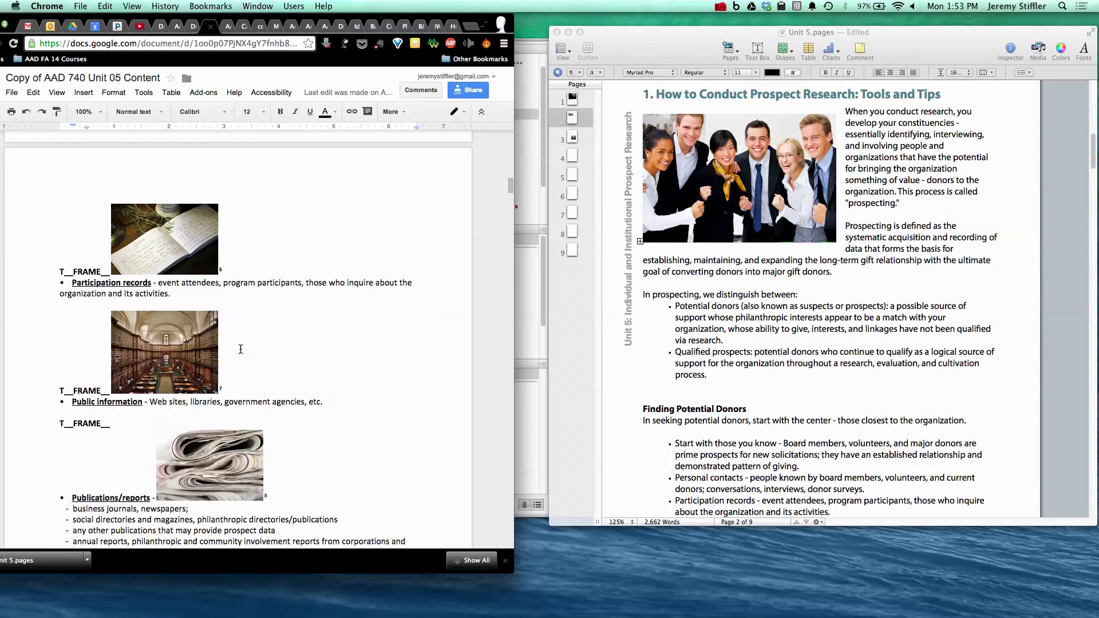
Step: Copy the library photo's footnote 7 citation, "Atlas Obscura: Angelica Library.", together with its image URL
left_click(169, 341)
scroll(296, 346, "down", 5)
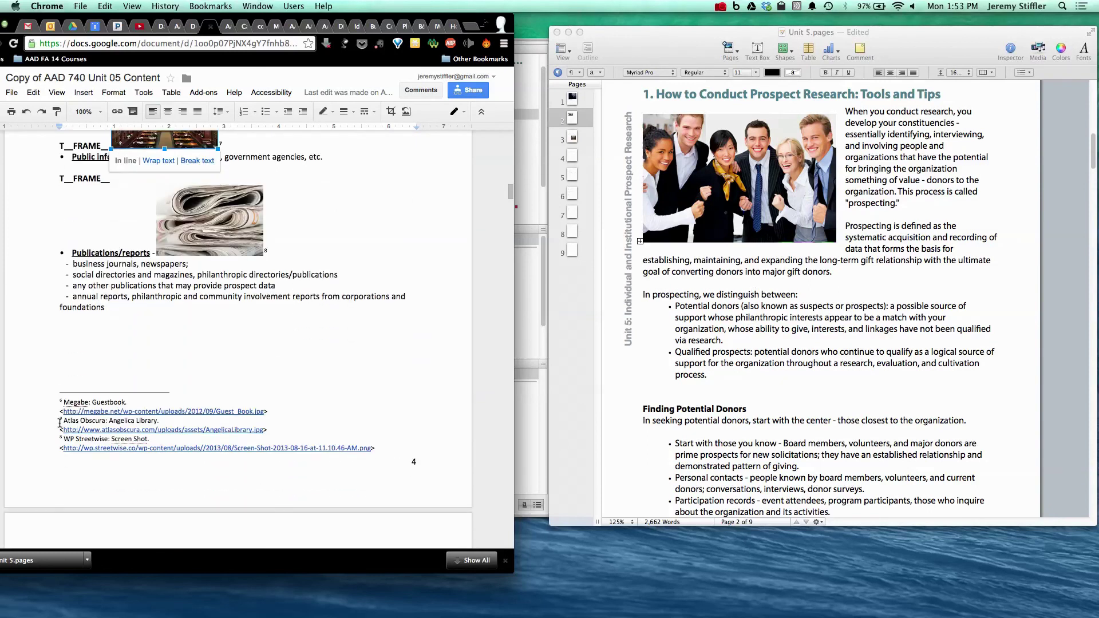
left_click_drag(64, 422, 269, 427)
scroll(151, 306, "up", 1)
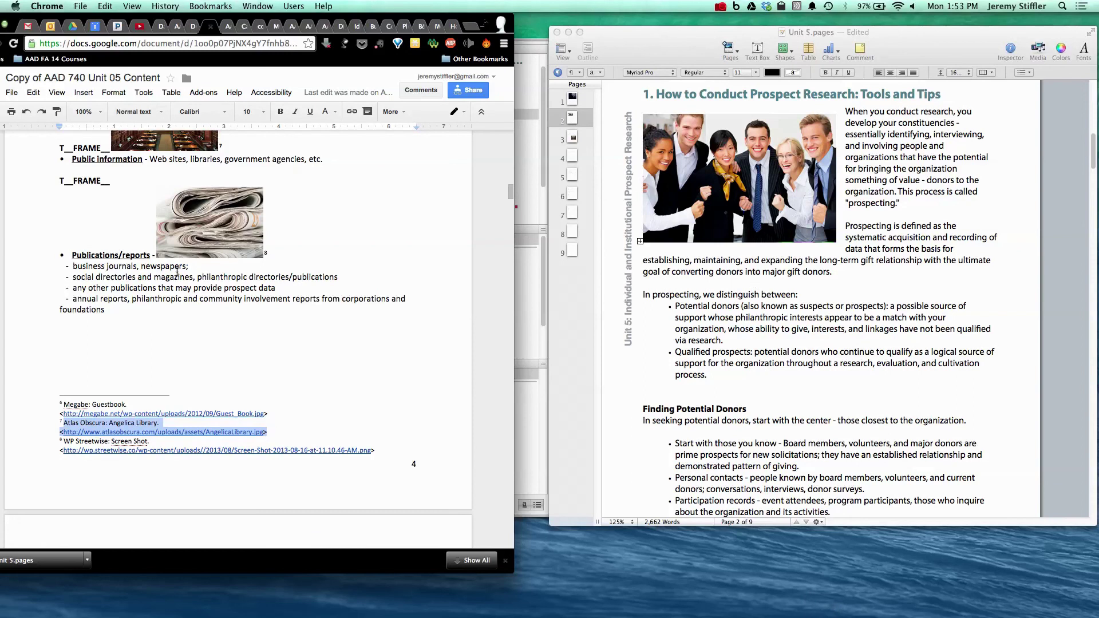
left_click(223, 182)
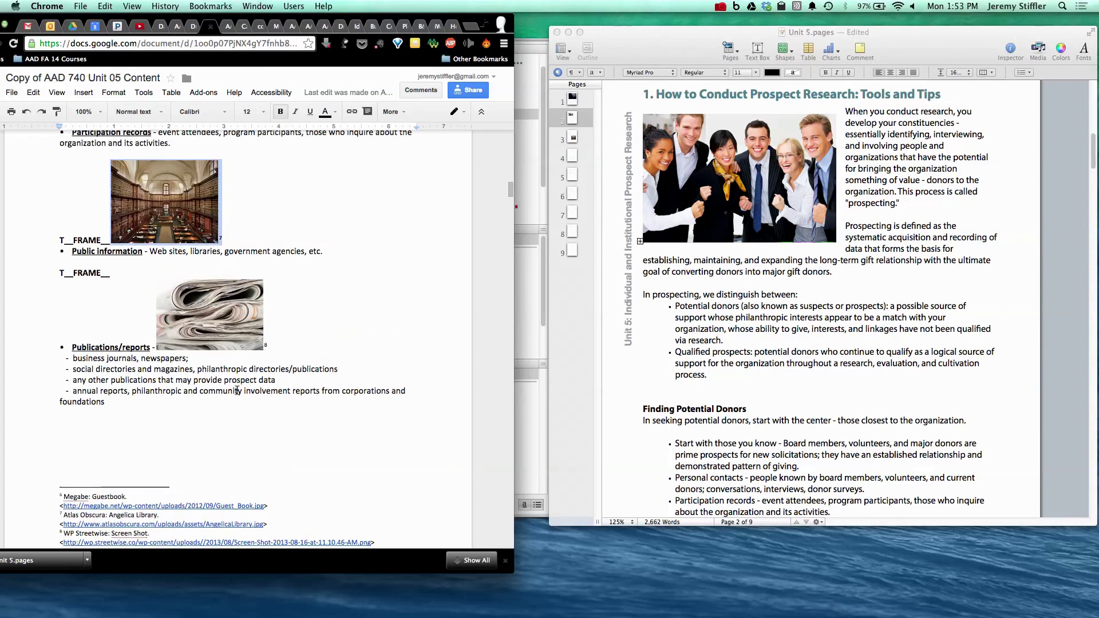
left_click_drag(63, 451, 274, 458)
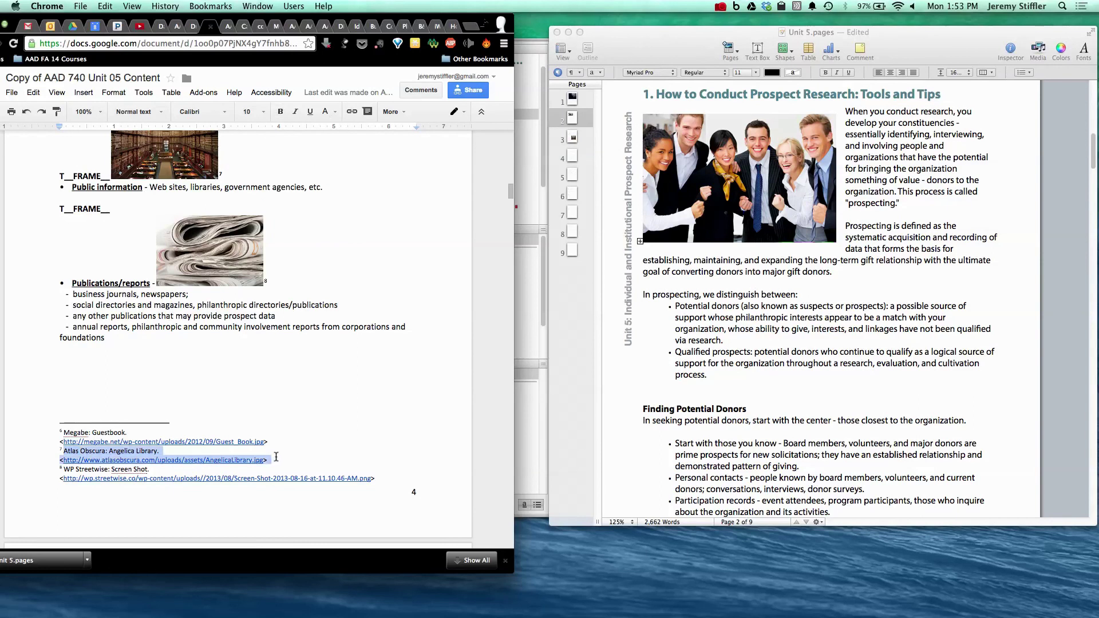
key("super+c")
Step: Paste the Atlas Obscura: Angelica Library citation under Image References in the Unit 5 Pages document
scroll(758, 327, "down", 20)
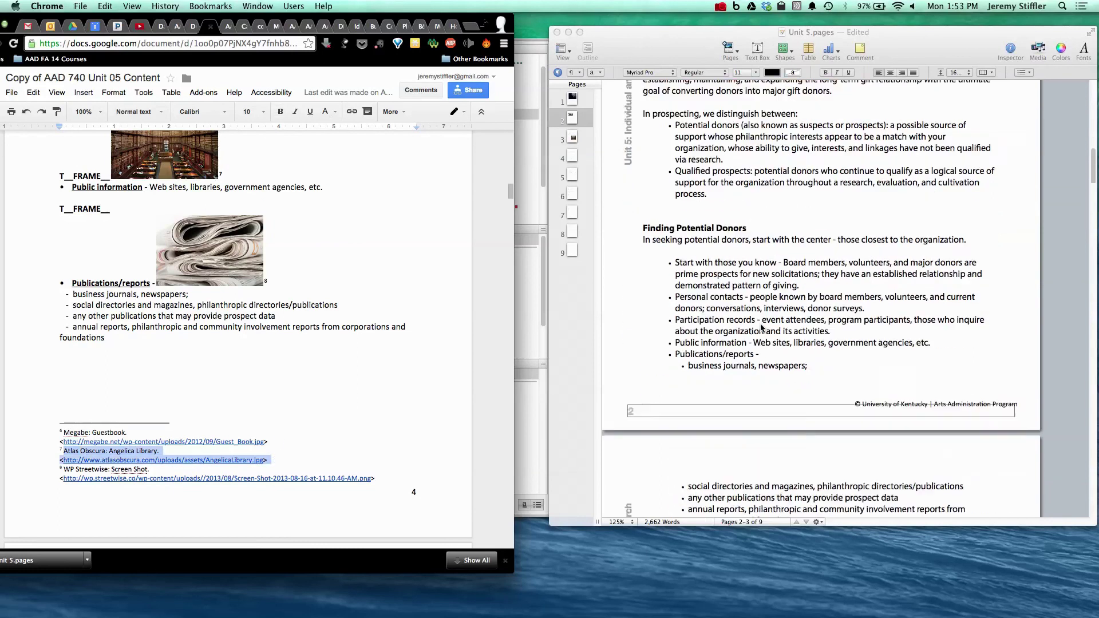
scroll(761, 328, "down", 15)
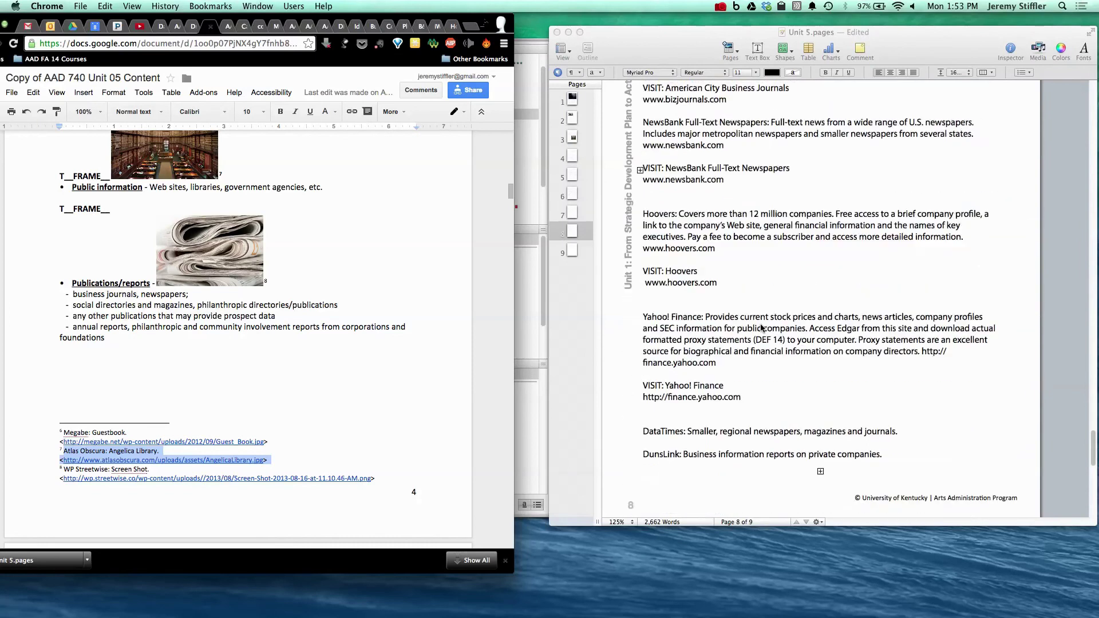
left_click(752, 262)
key("super+v")
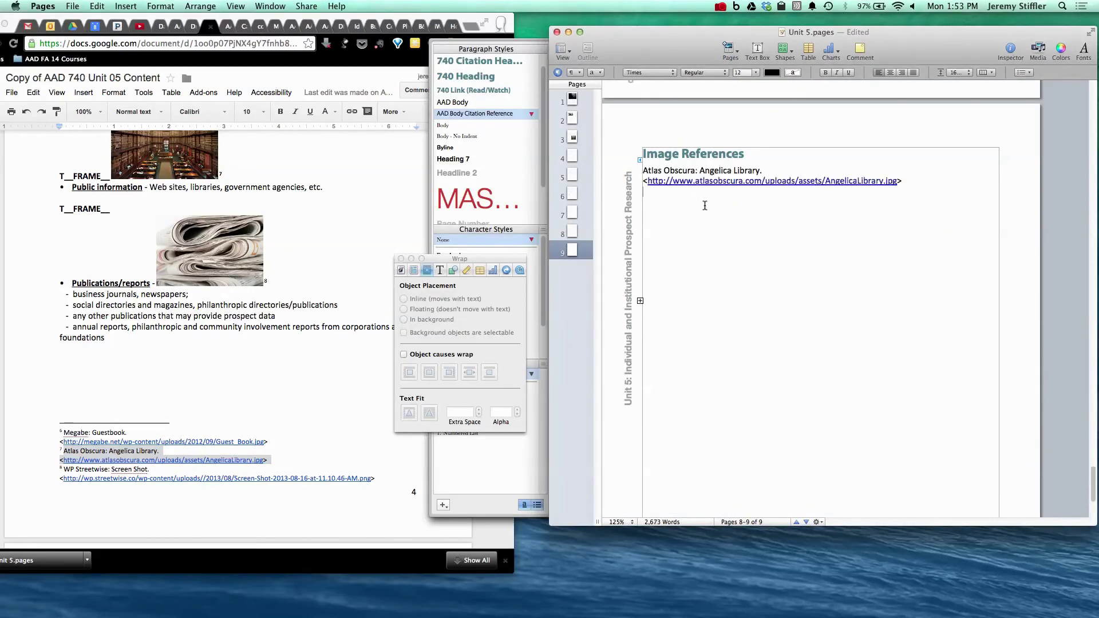
key("super+v")
key("super+z")
Step: Locate the footnote 4 citation, "Cresp: Wordpress: Uploads.", in the Google Doc and copy it together with its image URL
scroll(205, 295, "up", 10)
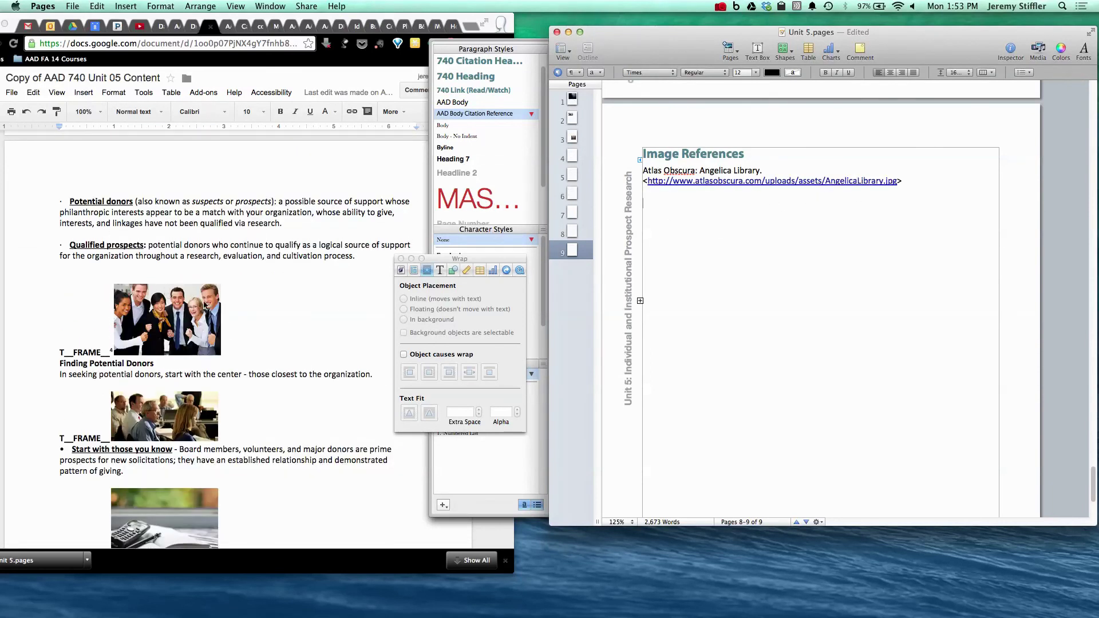
left_click(205, 295)
scroll(101, 333, "down", 6)
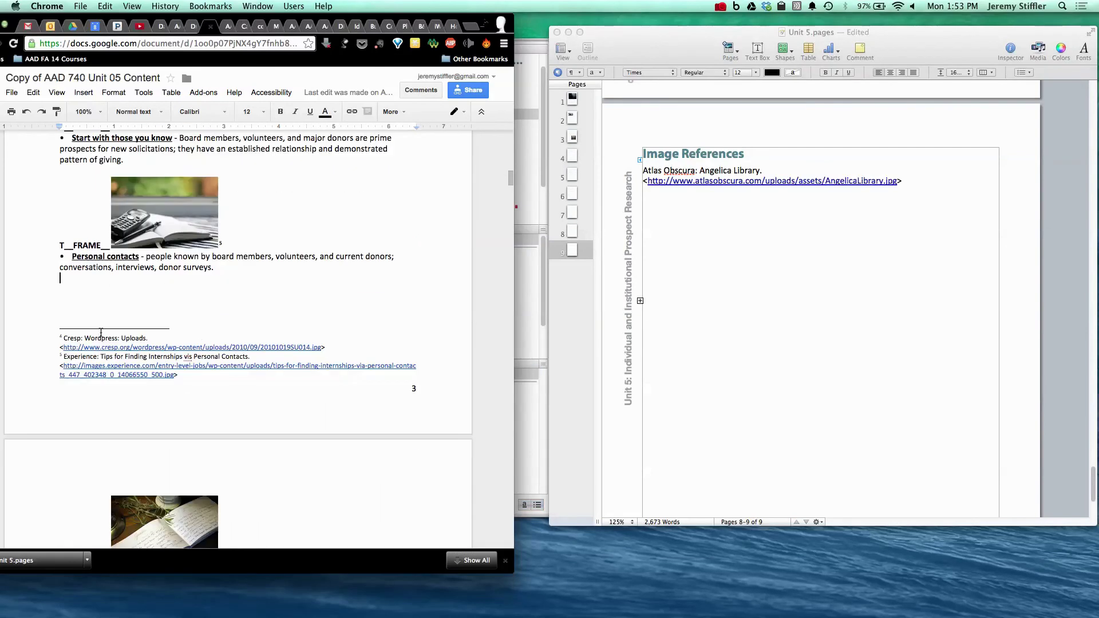
left_click_drag(65, 339, 338, 347)
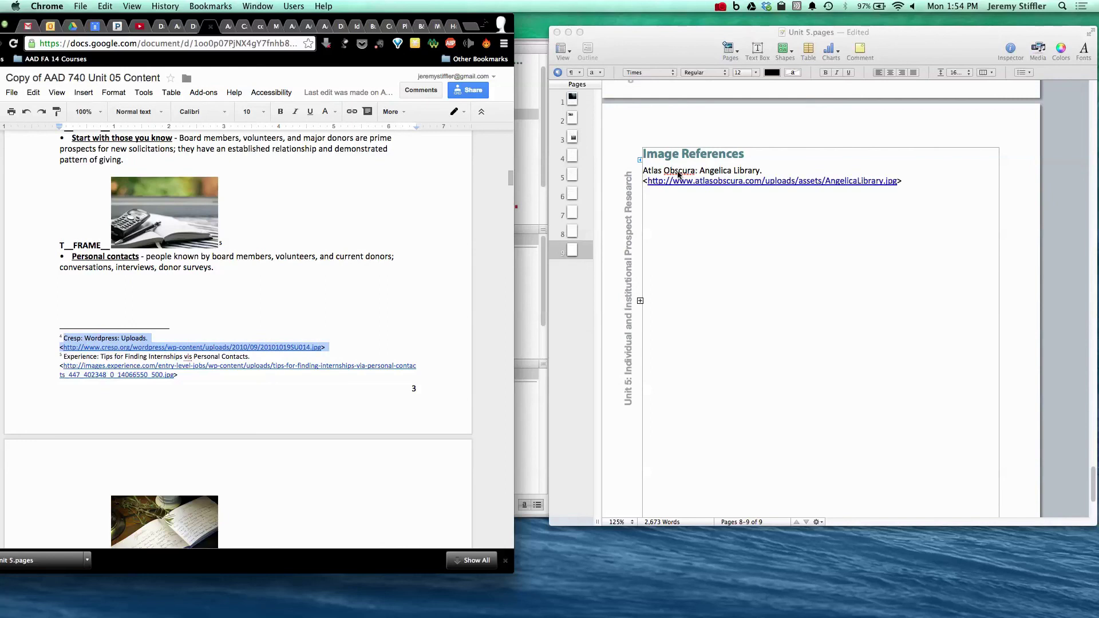
Step: Paste the Cresp: Wordpress: Uploads citation on its own lines above the Atlas Obscura entry under Image References in the Unit 5 Pages document
left_click(667, 177)
left_click(646, 171)
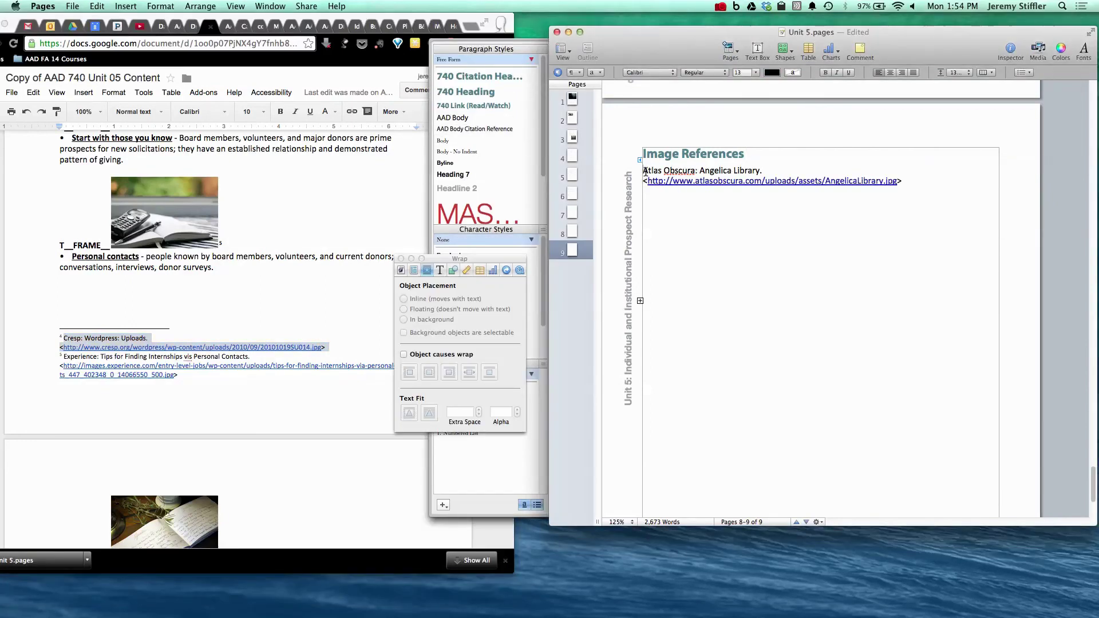
key("Return")
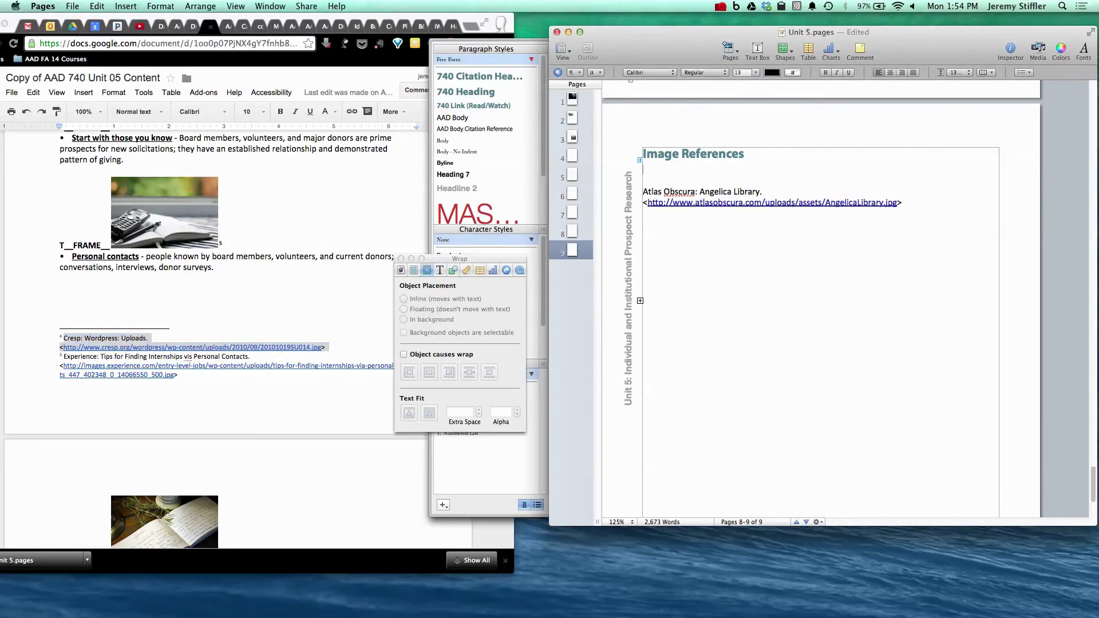
key("super+v")
key("BackSpace")
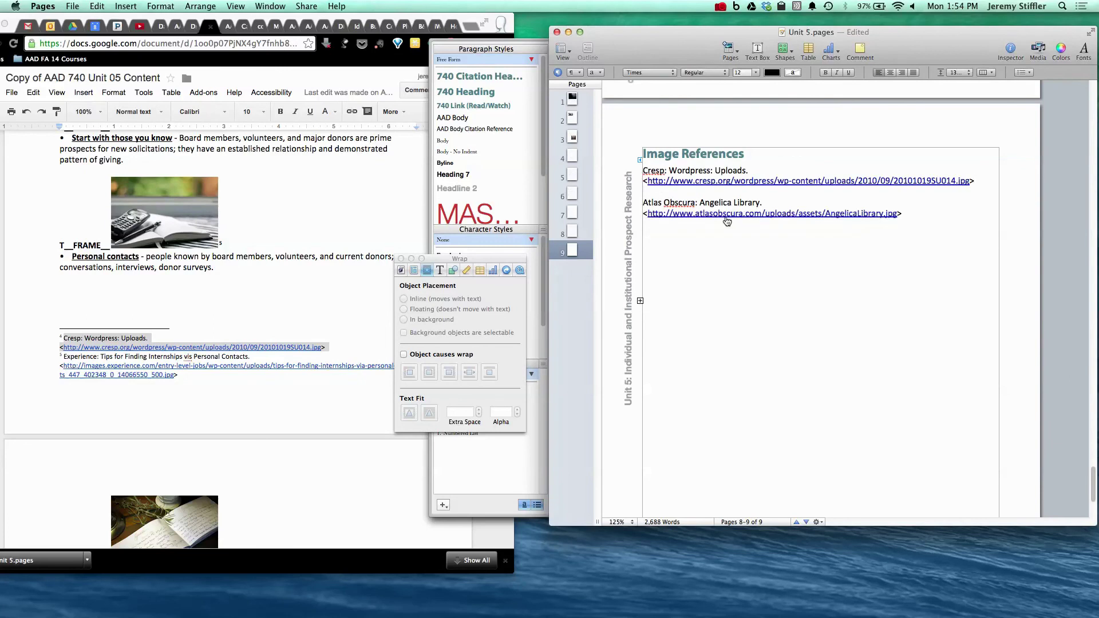
Step: Apply the AAD Body Citation Reference paragraph style to both the Cresp and Atlas Obscura citations
left_click_drag(913, 218, 641, 173)
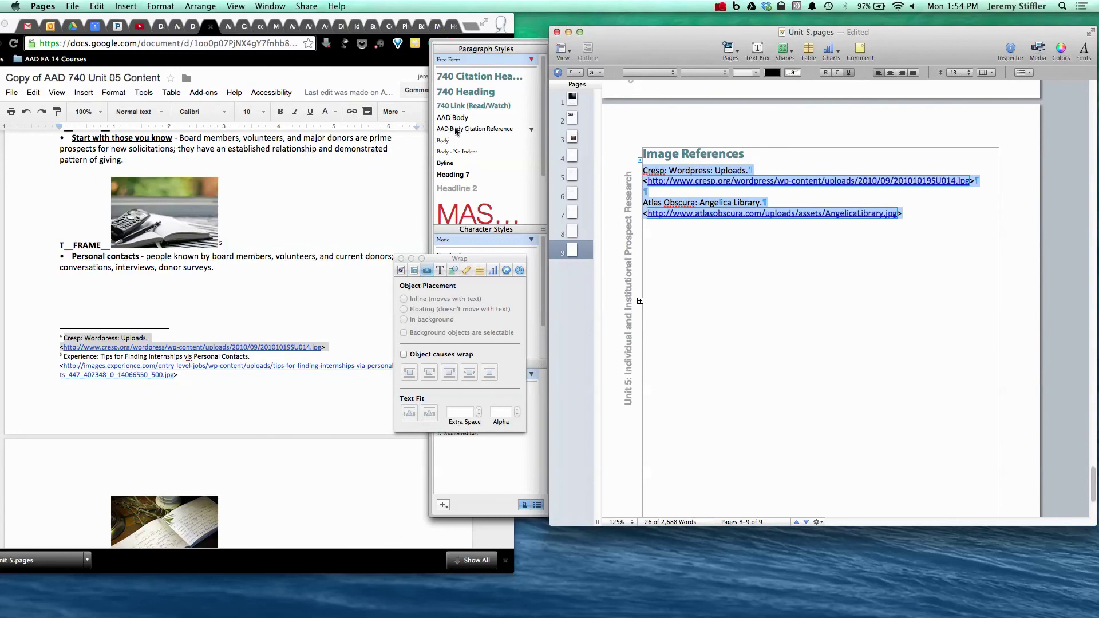
left_click(491, 130)
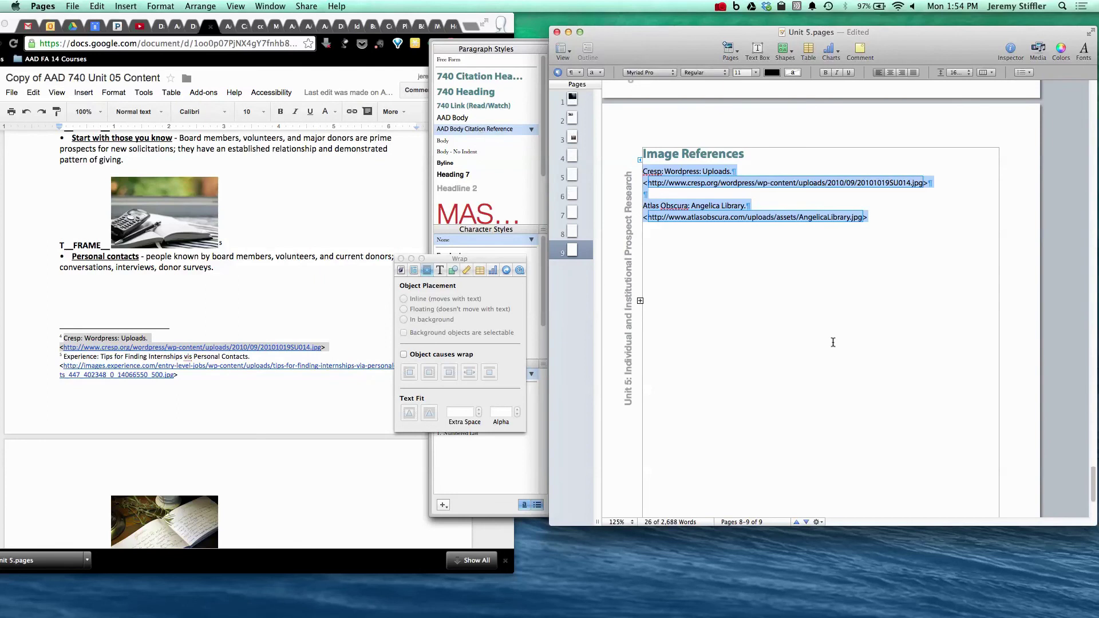
left_click(832, 342)
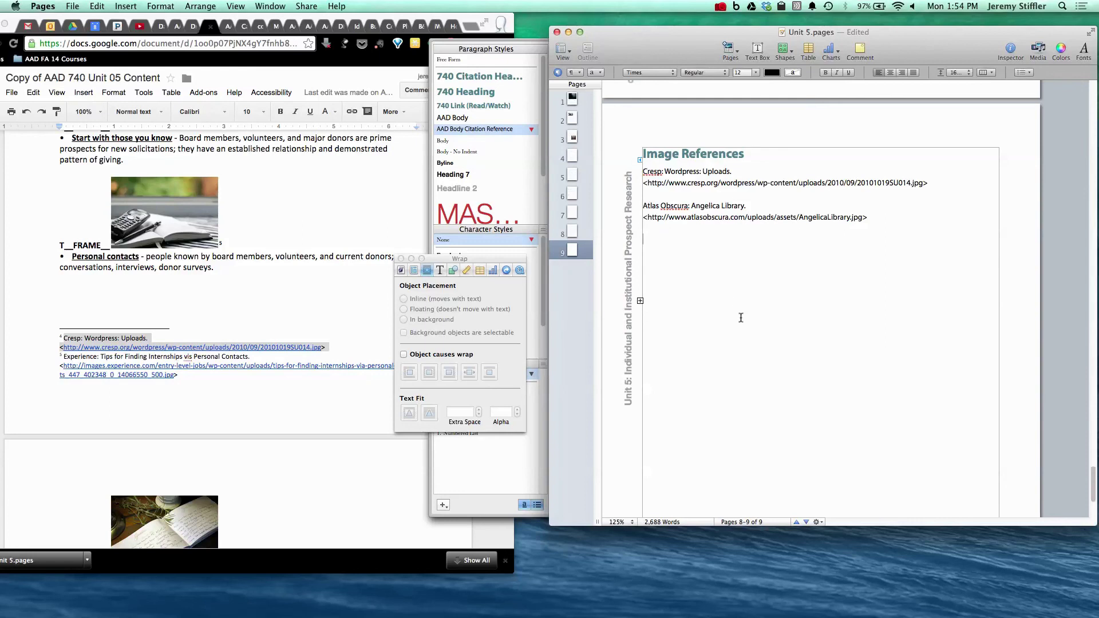
Step: Move the Unit 5 Pages window aside and switch to Finder's Downloads folder containing Unit 5.pages
scroll(704, 308, "up", 20)
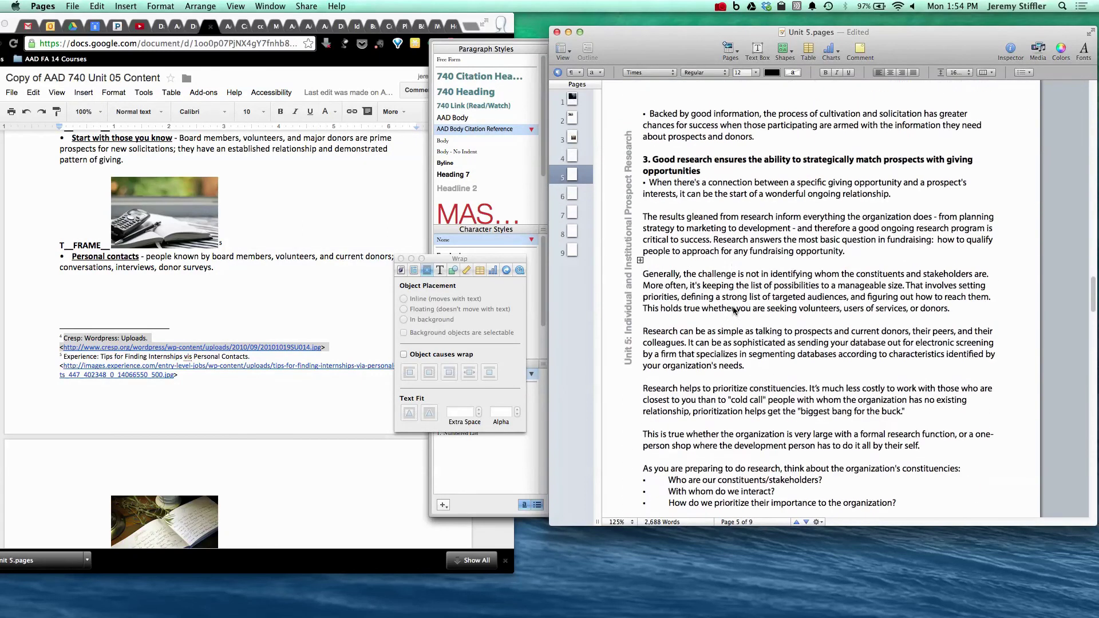
scroll(735, 312, "up", 20)
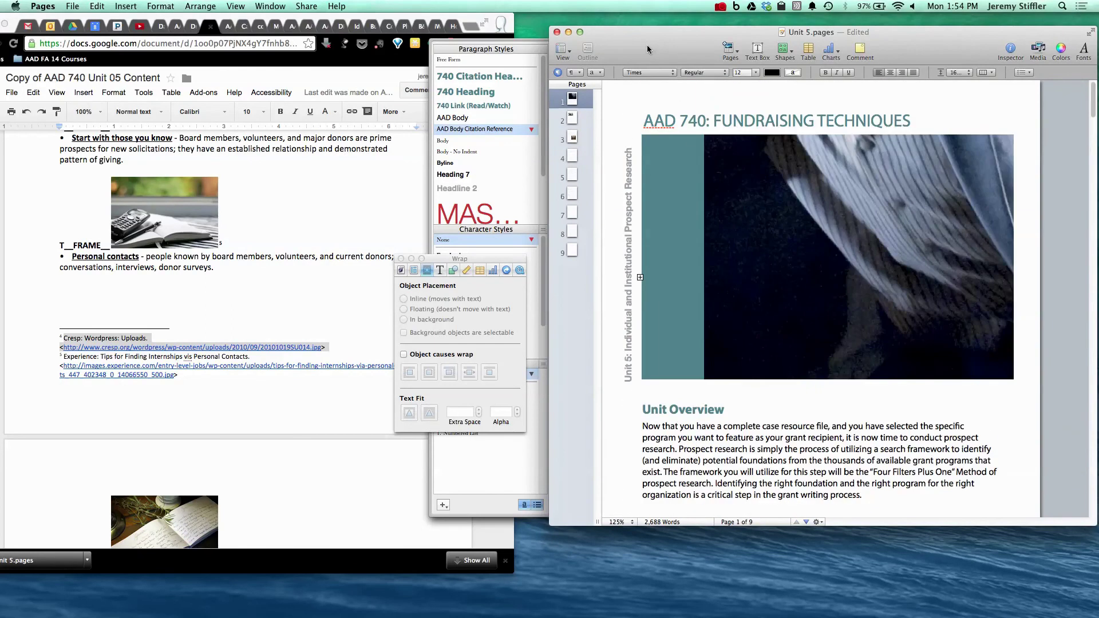
left_click(558, 33)
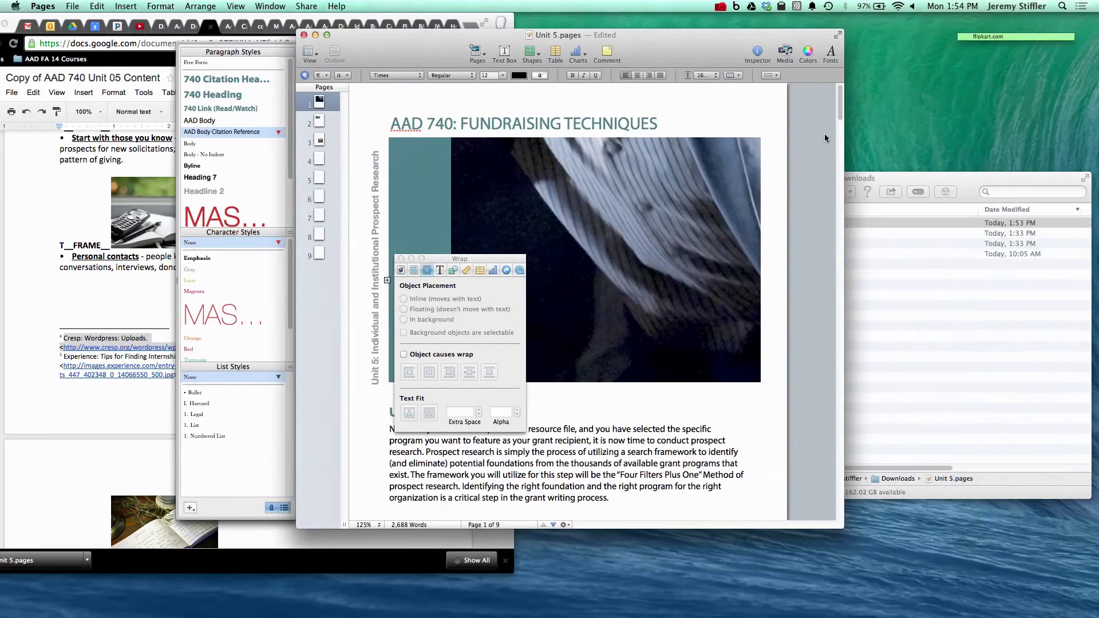
left_click(915, 177)
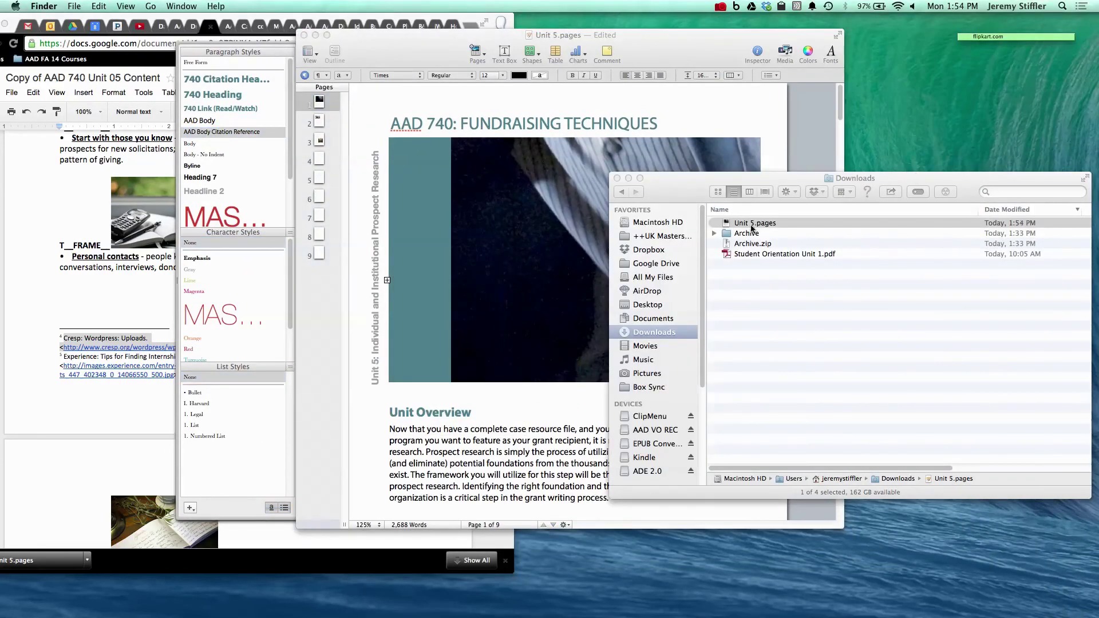